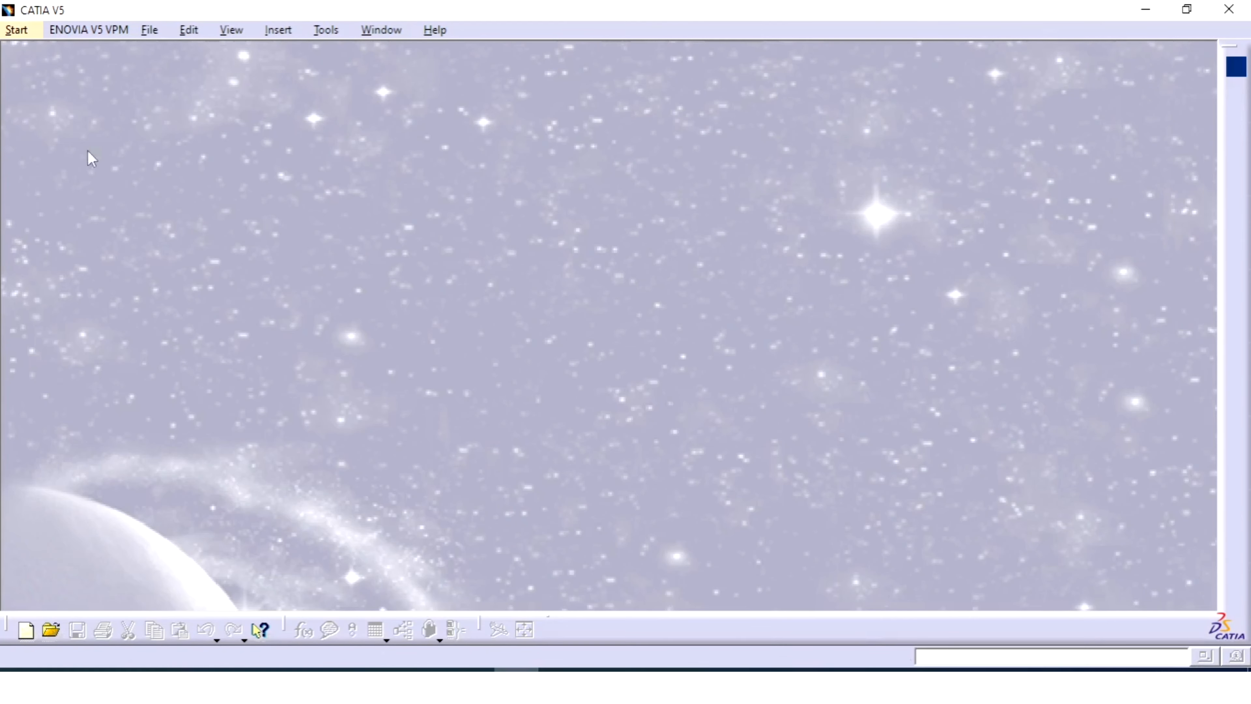
Step: Create a new mechanical design part named "Solid model 9" with hybrid design enabled
click(16, 29)
mouse_move(88, 29)
mouse_move(17, 30)
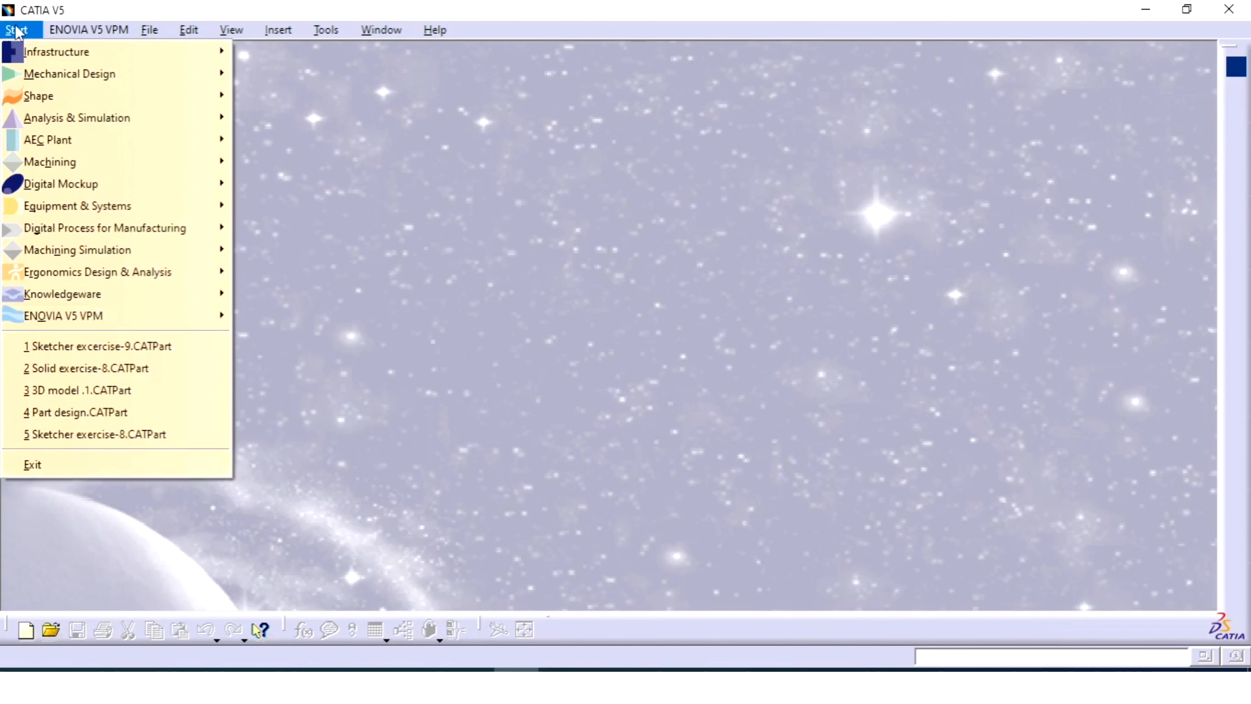
mouse_move(98, 73)
click(359, 79)
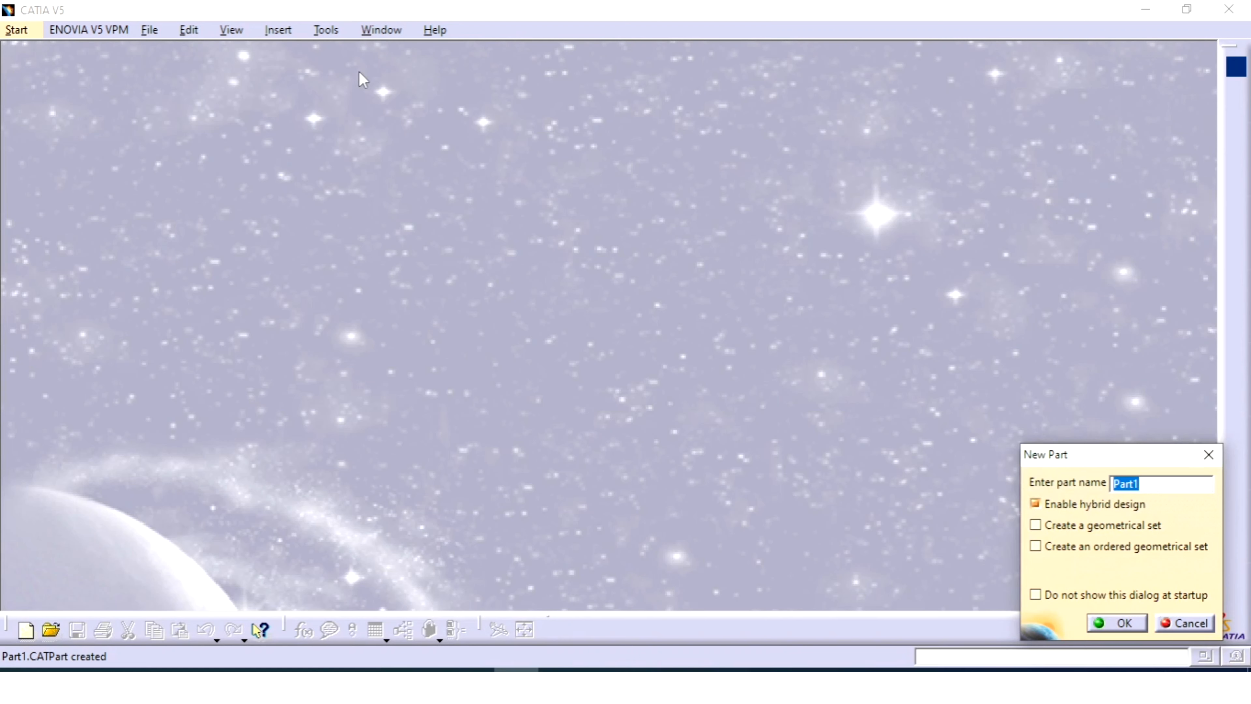
text(Solid model 9)
click(1115, 624)
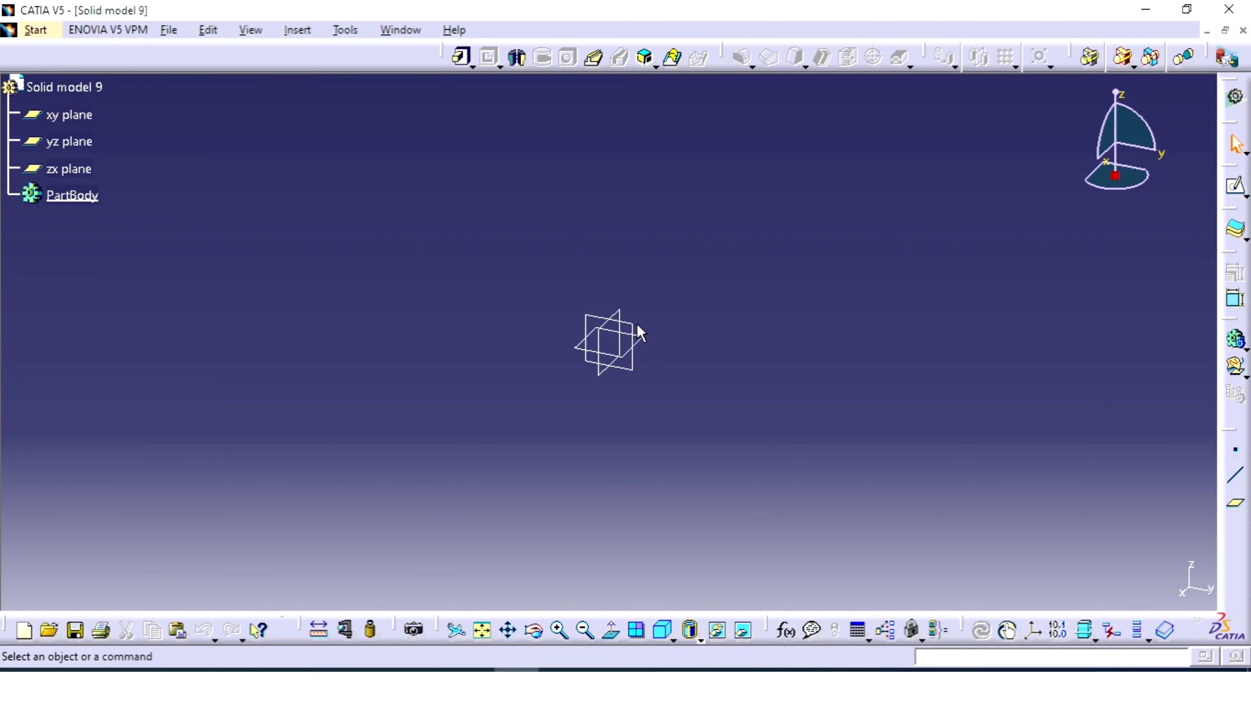
Step: Start a sketch on the yz plane and consult the reference drawing solid modeling 9.jpg
click(639, 336)
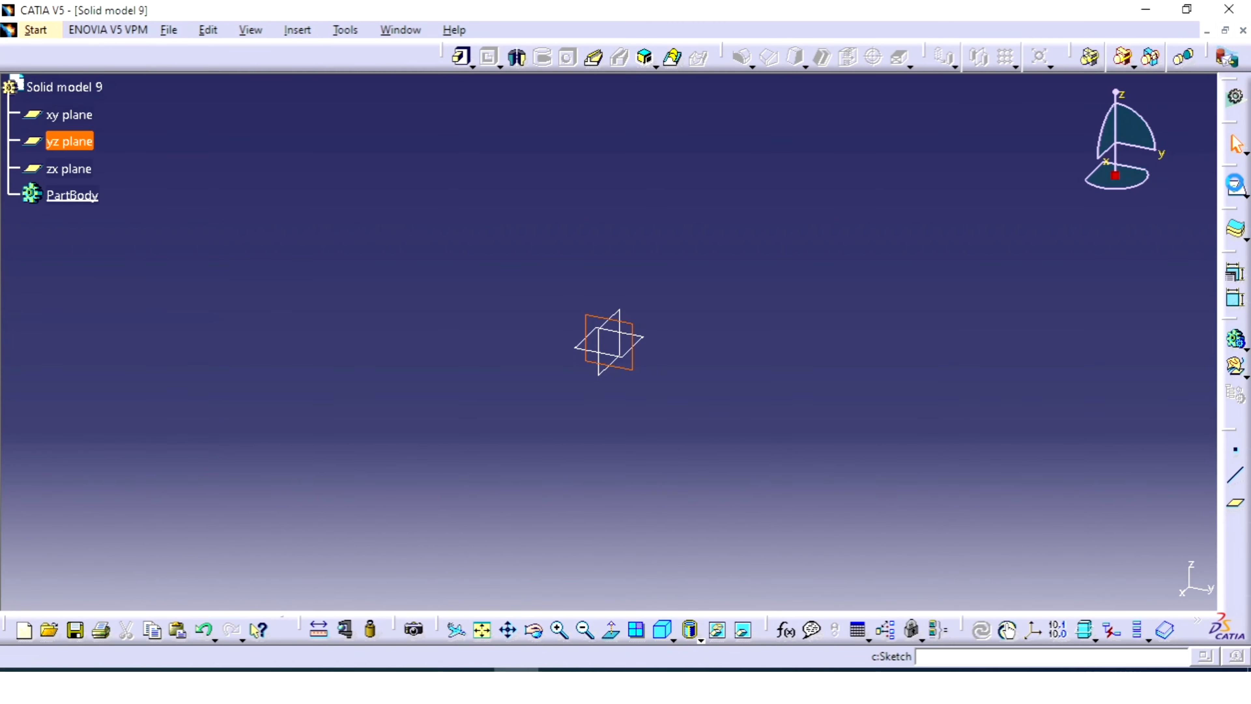
click(1236, 228)
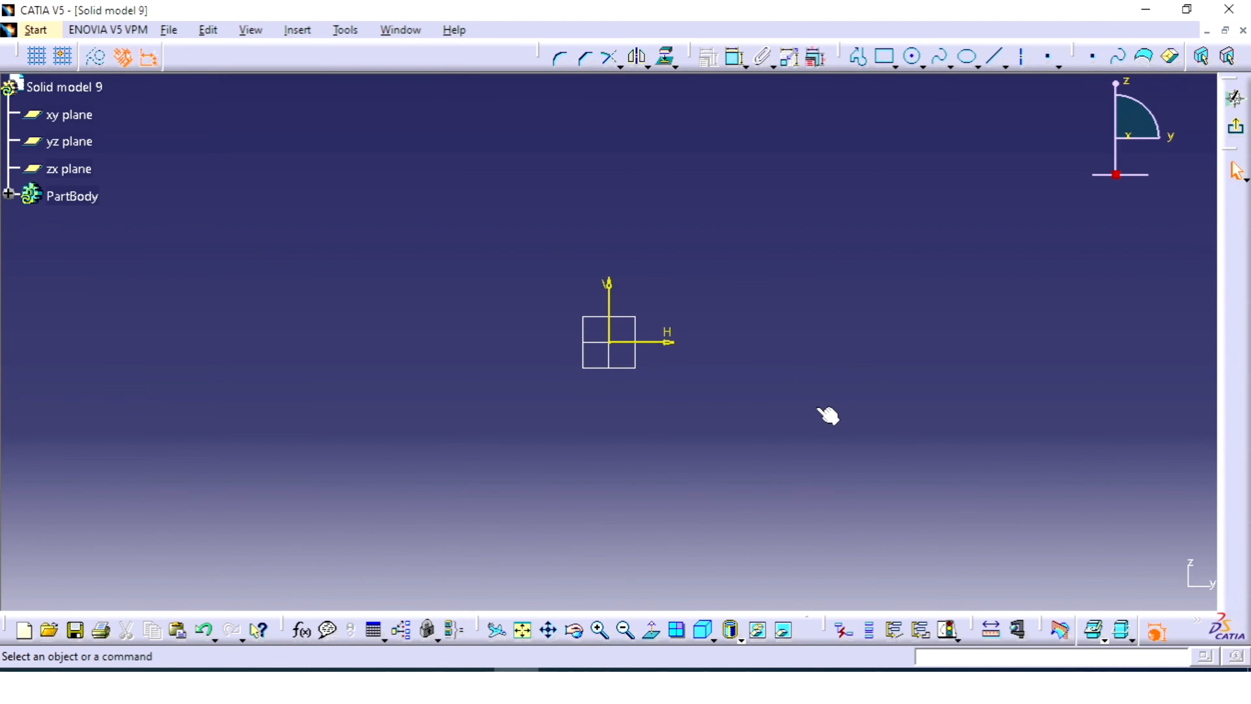
click(472, 670)
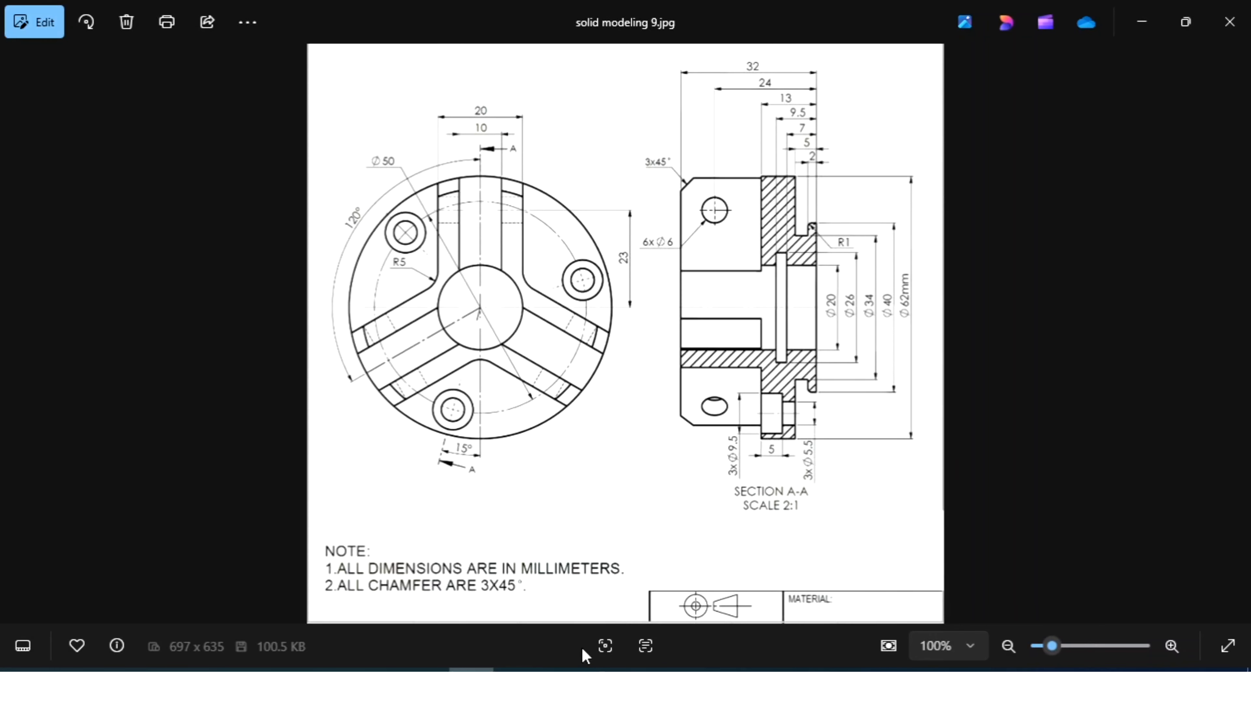
click(516, 671)
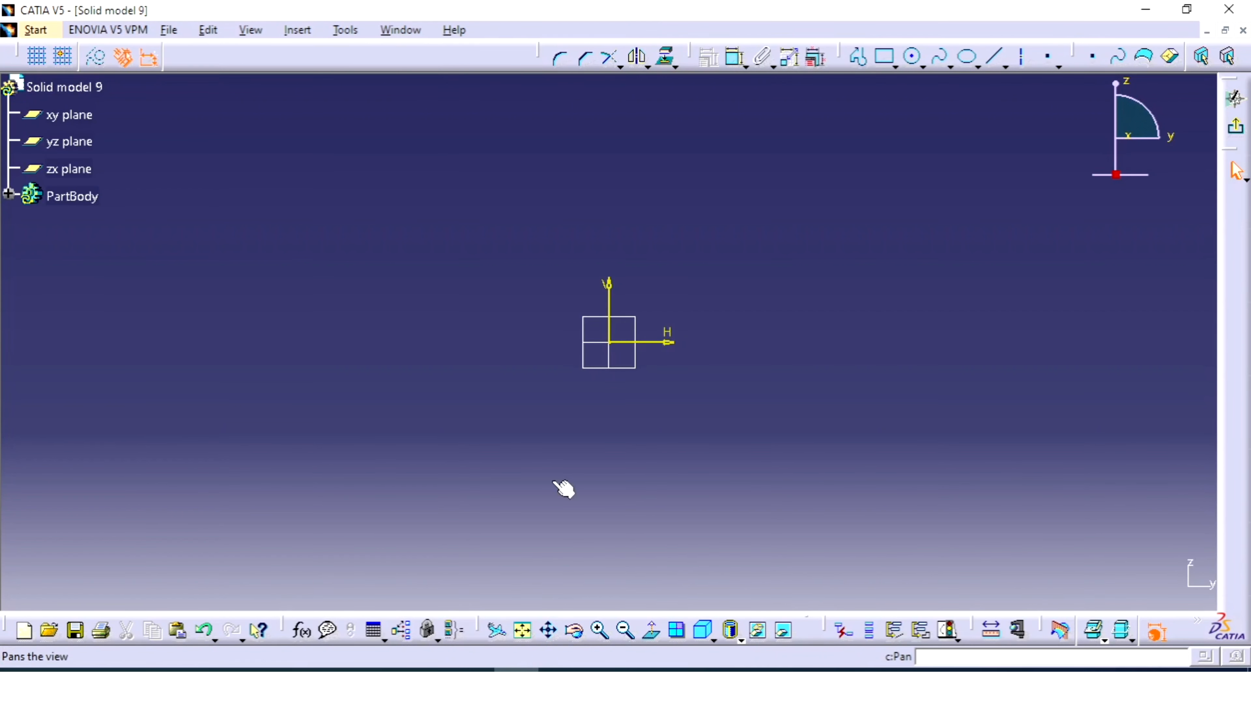
Step: Draw a closed stepped profile from the origin, about 42 mm high and 34 mm wide, with a narrow inner groove and a right-hand lip
click(860, 67)
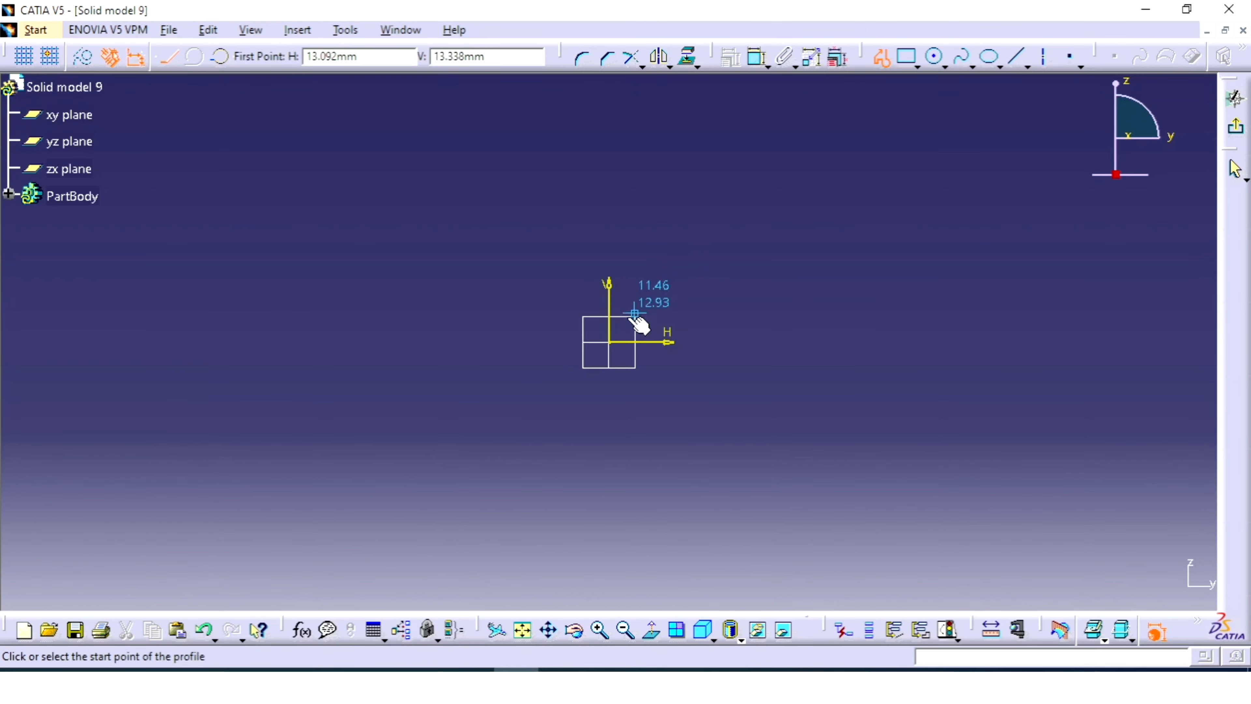
click(610, 342)
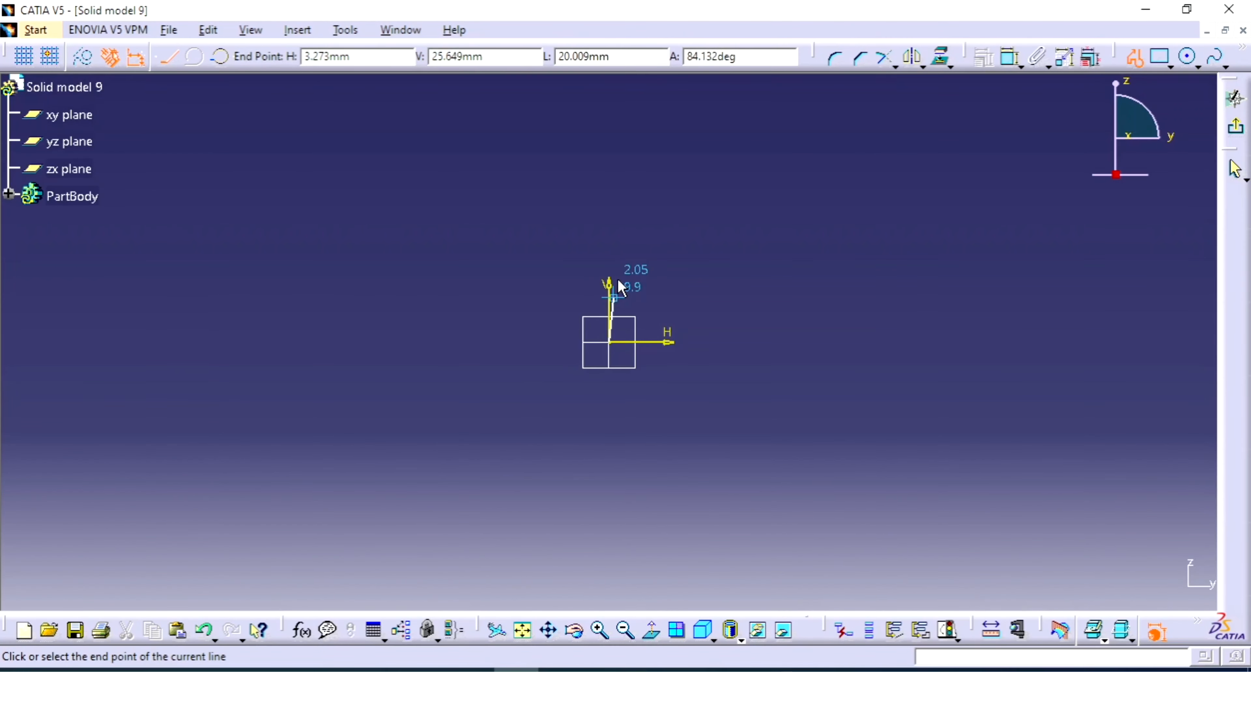
click(610, 248)
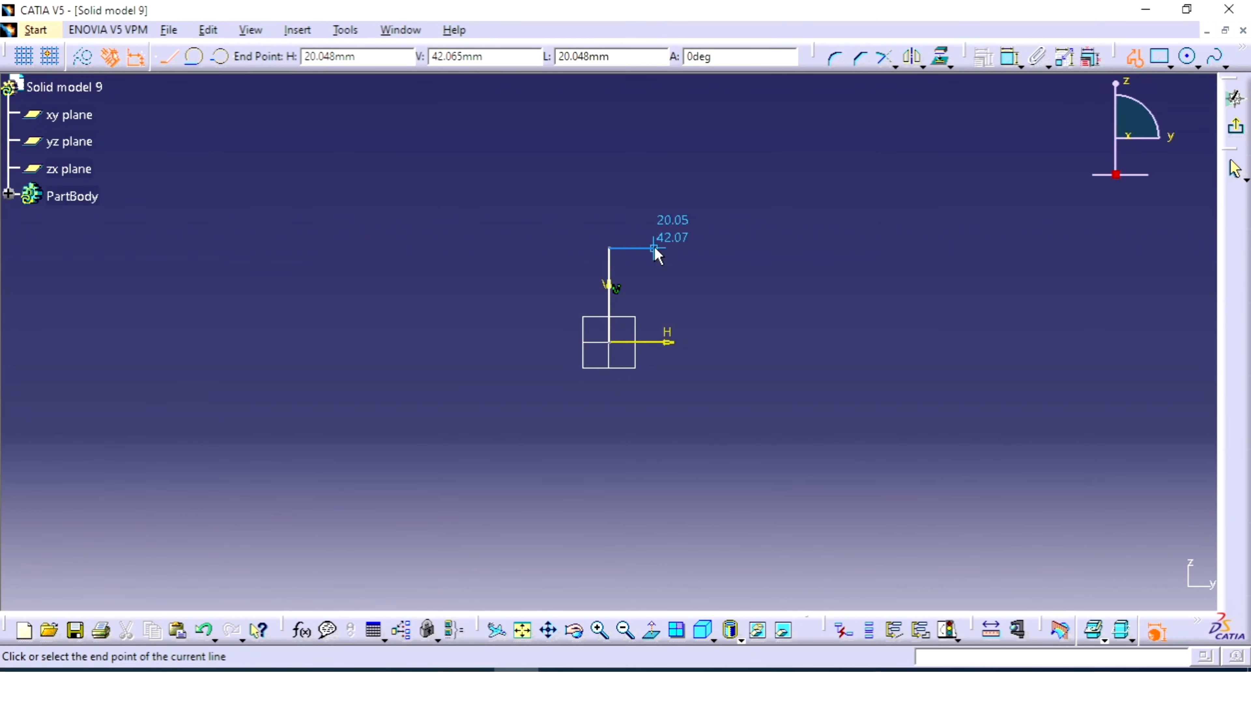
click(654, 248)
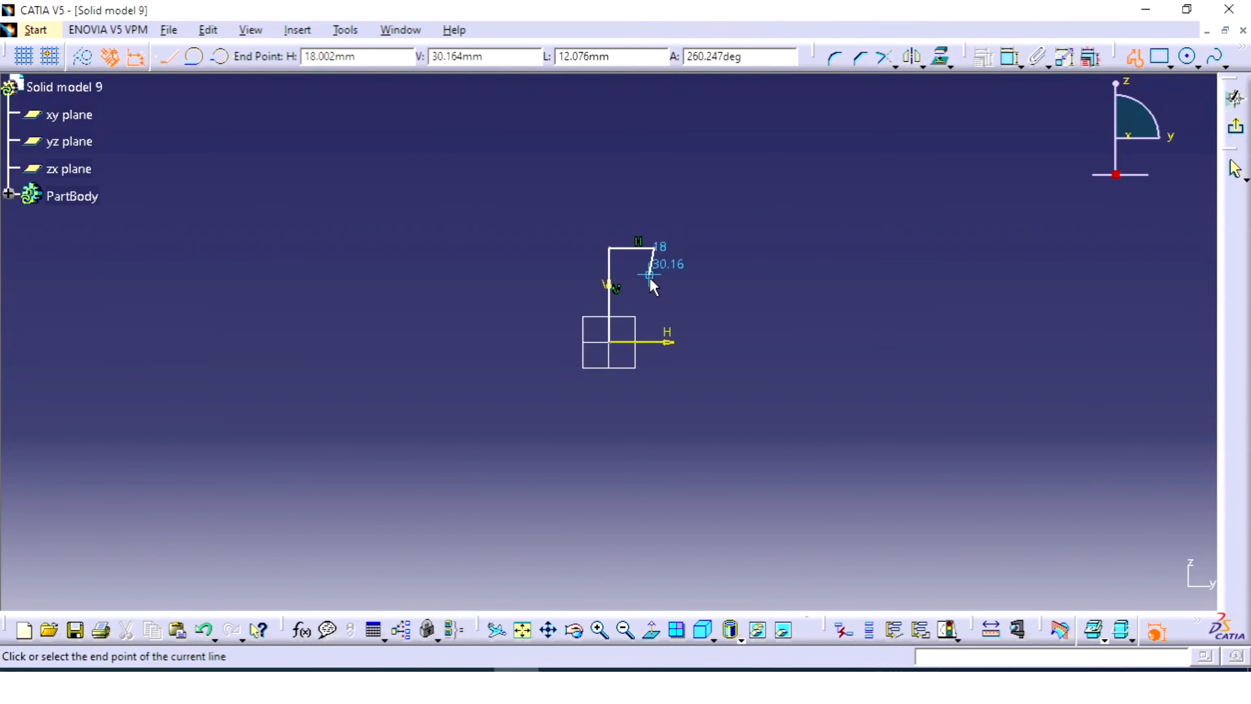
click(654, 303)
click(671, 304)
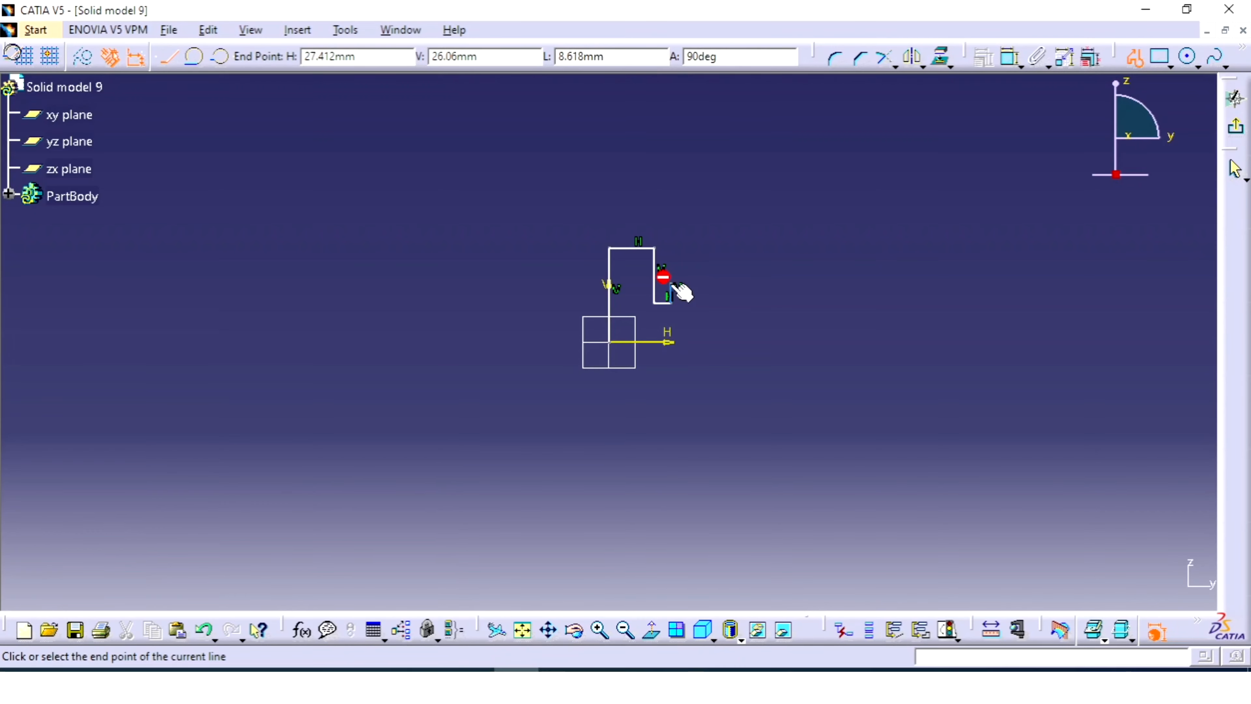
click(671, 284)
click(685, 284)
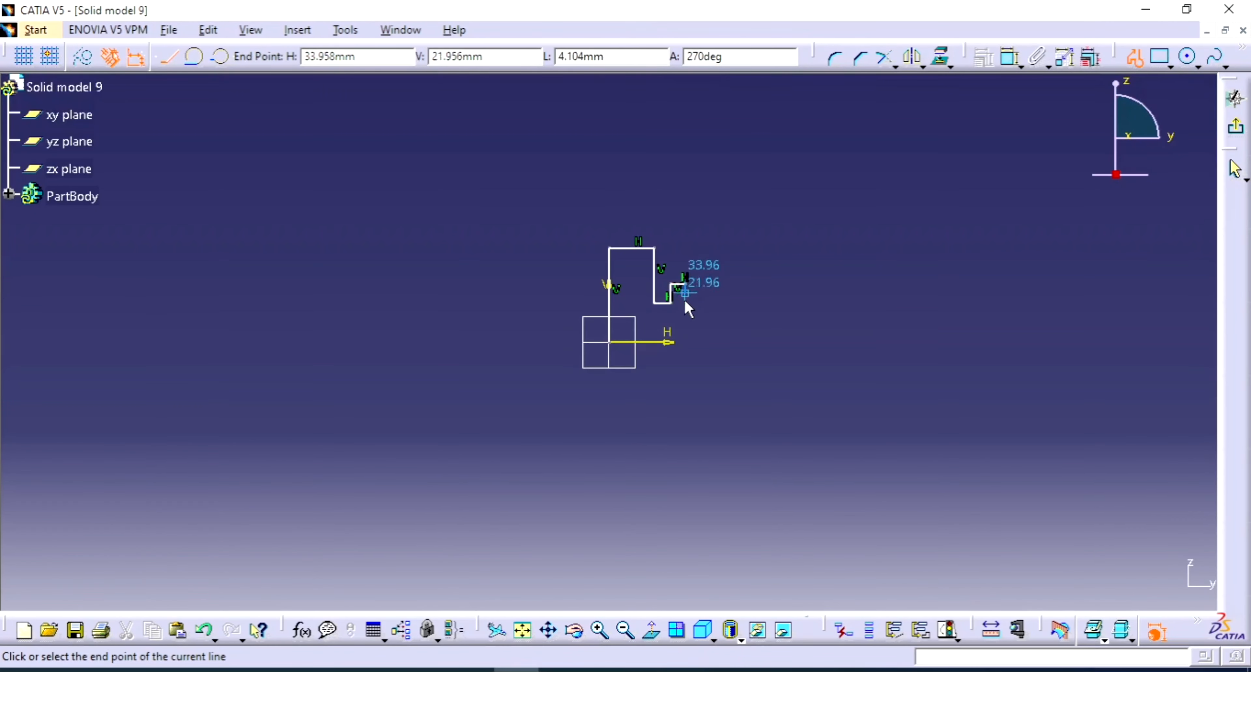
click(686, 325)
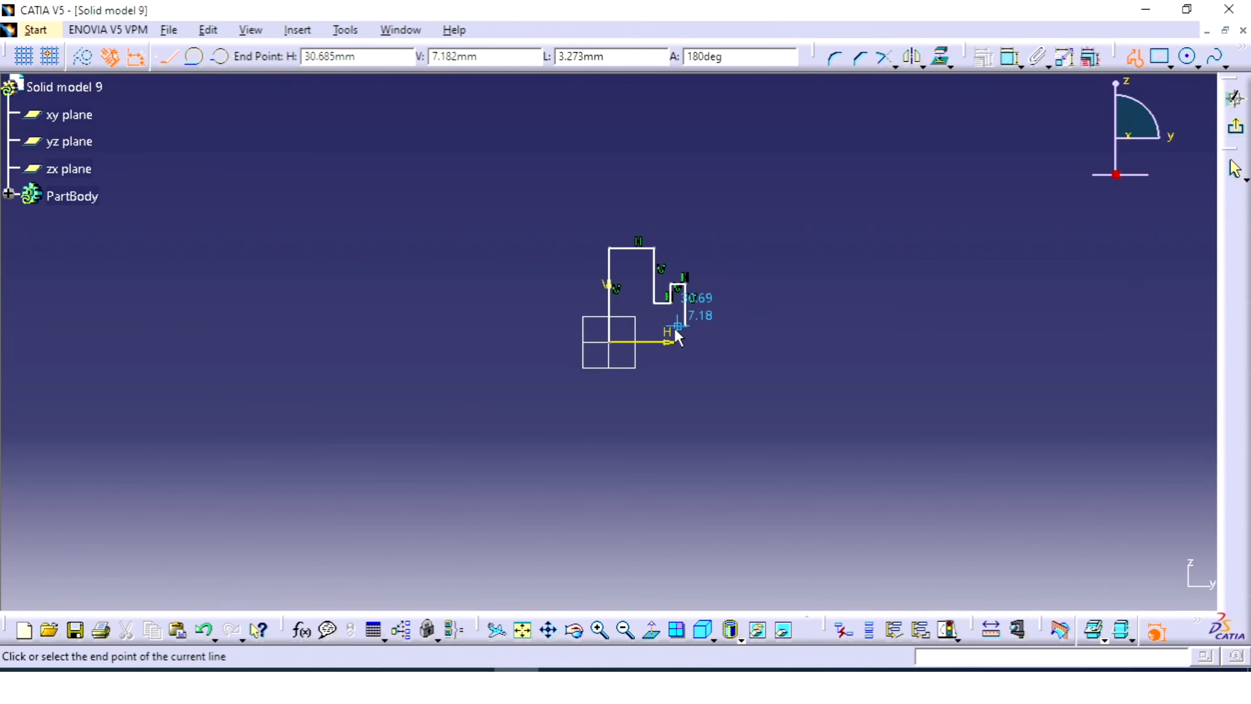
click(645, 326)
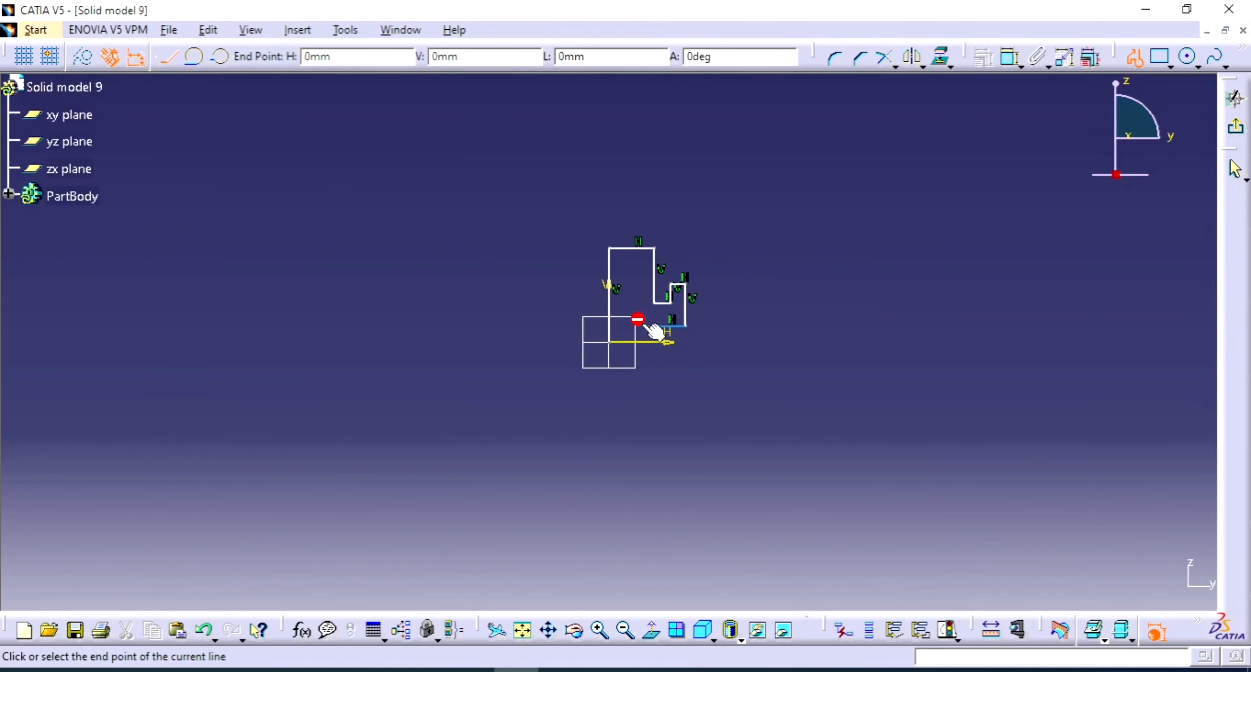
click(645, 293)
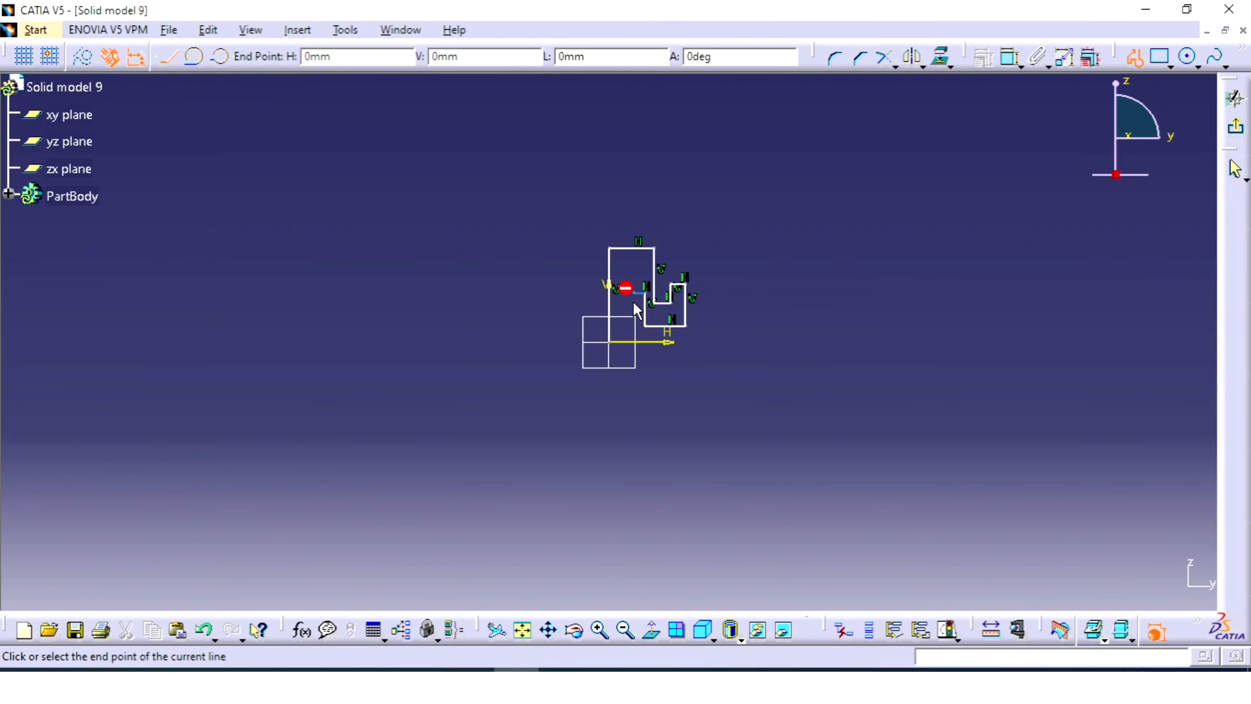
click(634, 293)
click(634, 341)
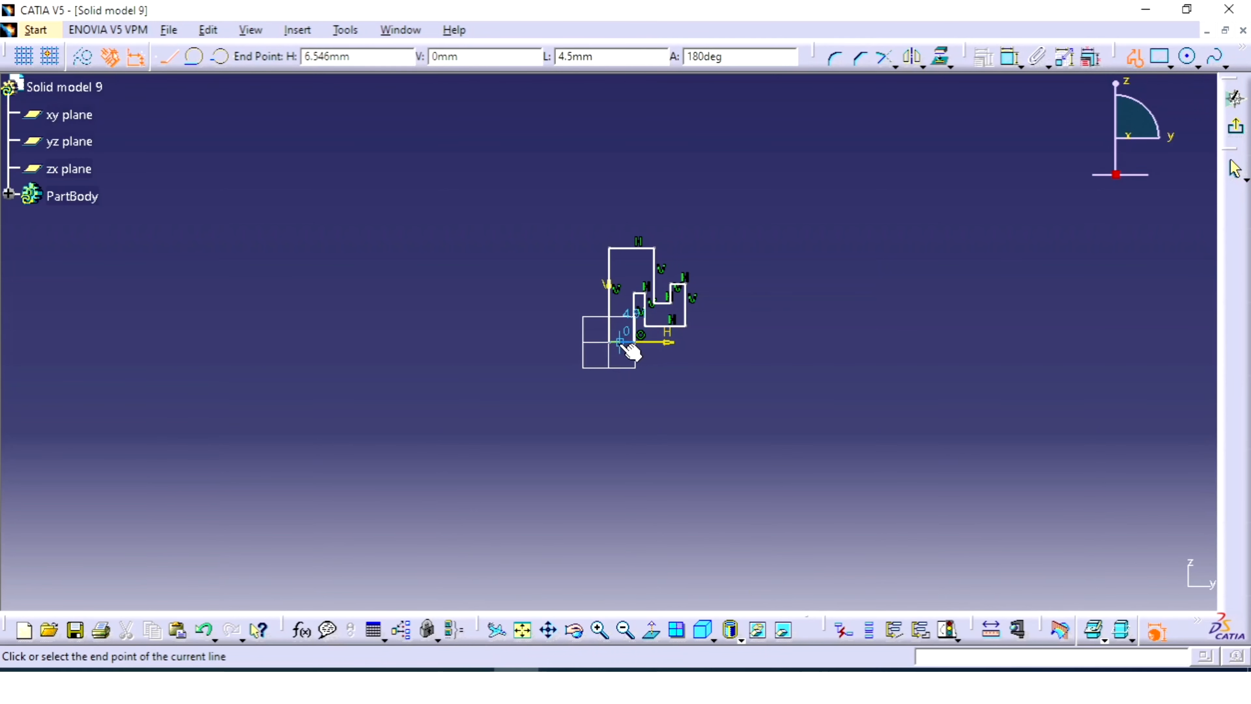
click(610, 341)
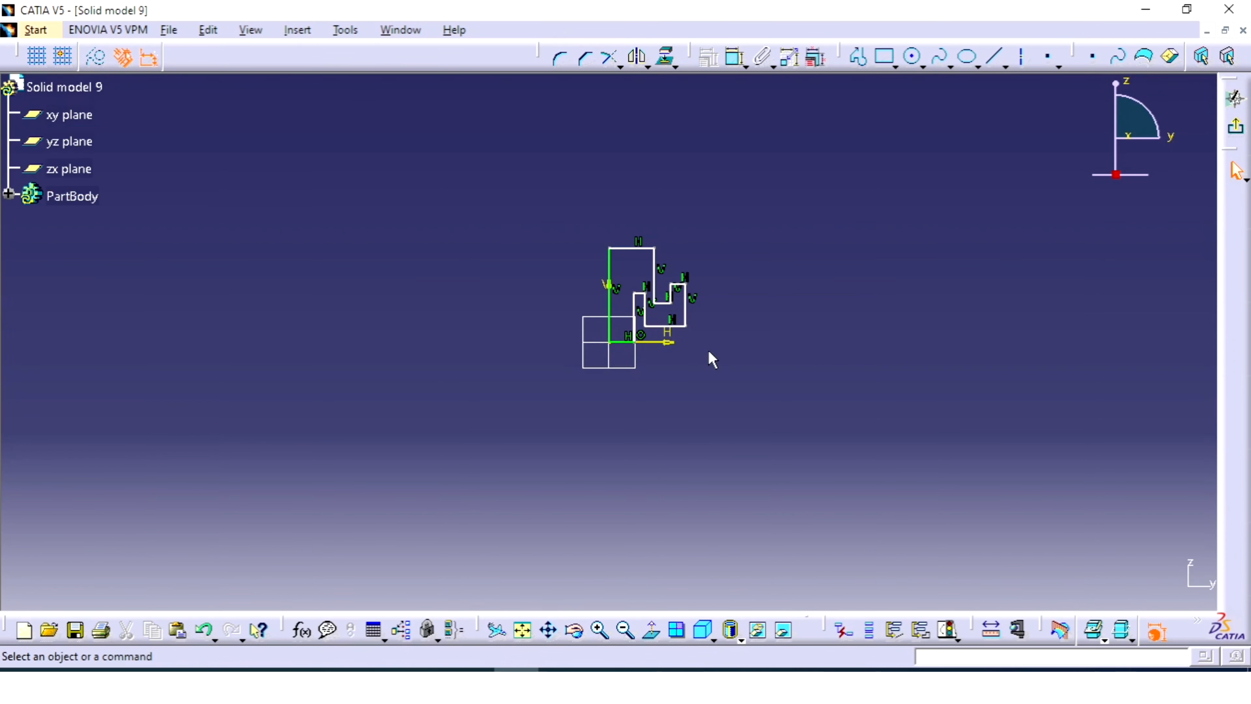
Step: Delete the profile's short bottom line lying on the horizontal axis between the origin and the inner groove
mouse_move(714, 363)
ctrl+middle_down()
mouse_move(771, 292)
mouse_move(746, 383)
ctrl+middle_up()
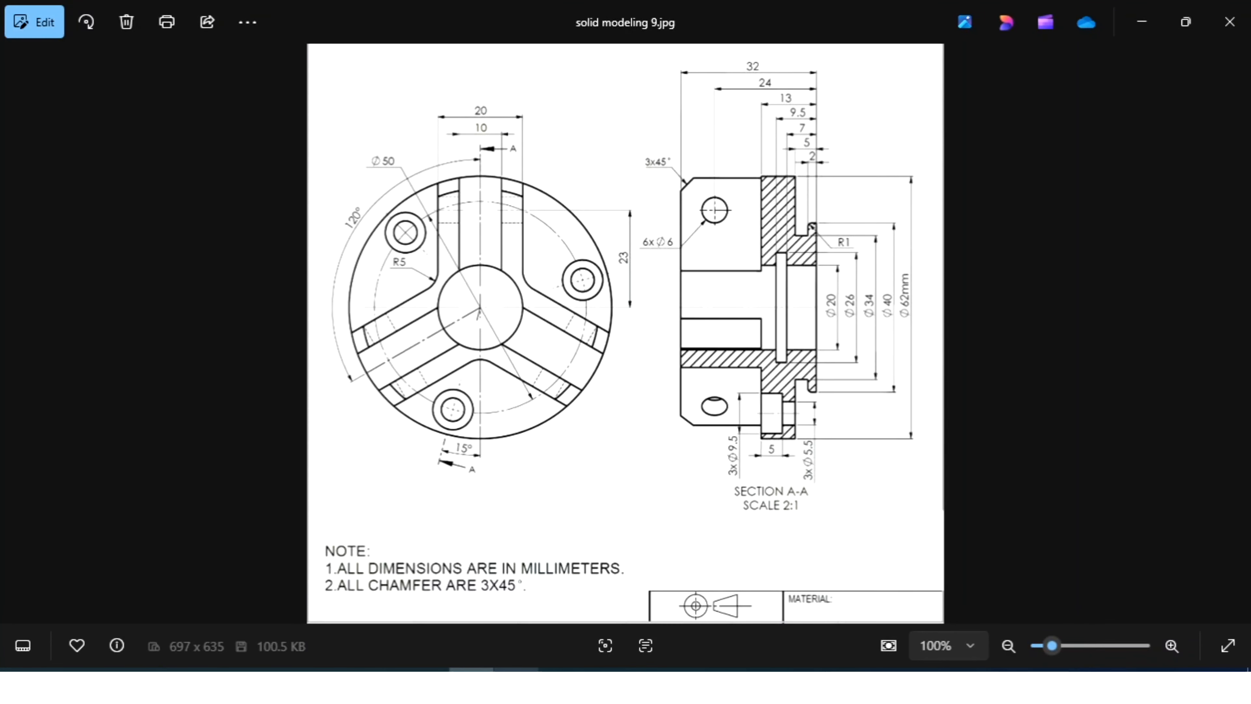
click(516, 670)
click(622, 378)
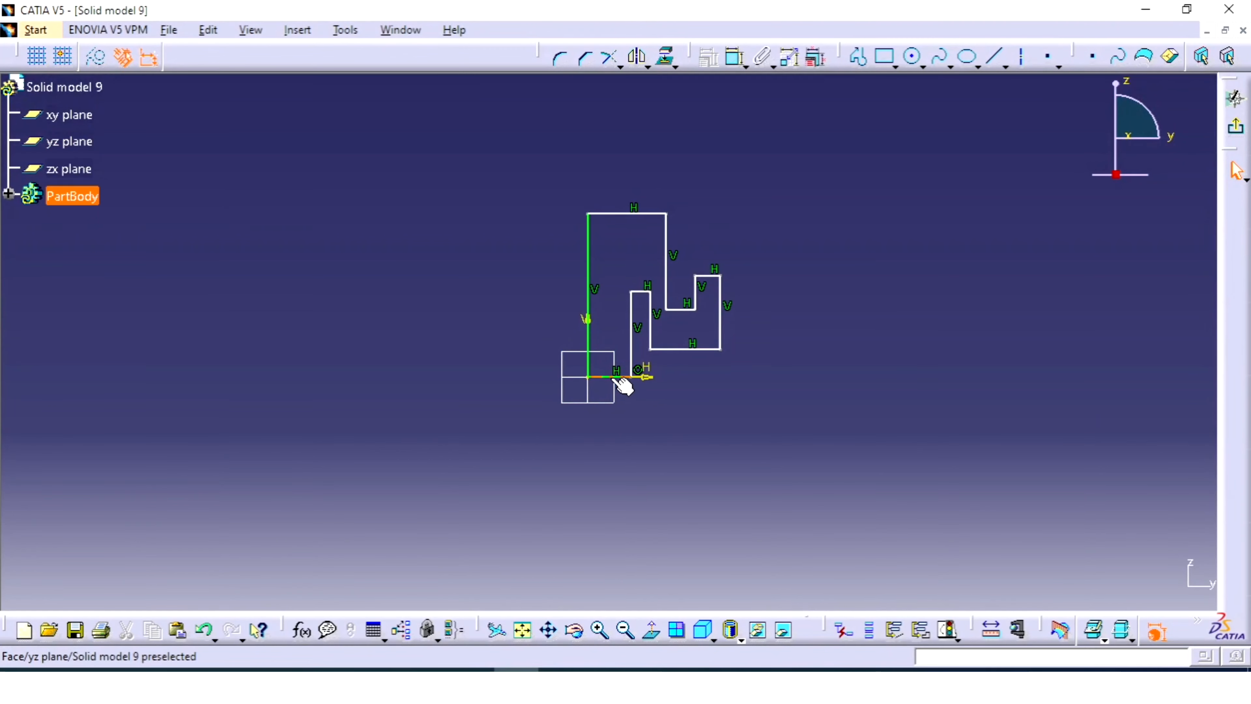
key(Delete)
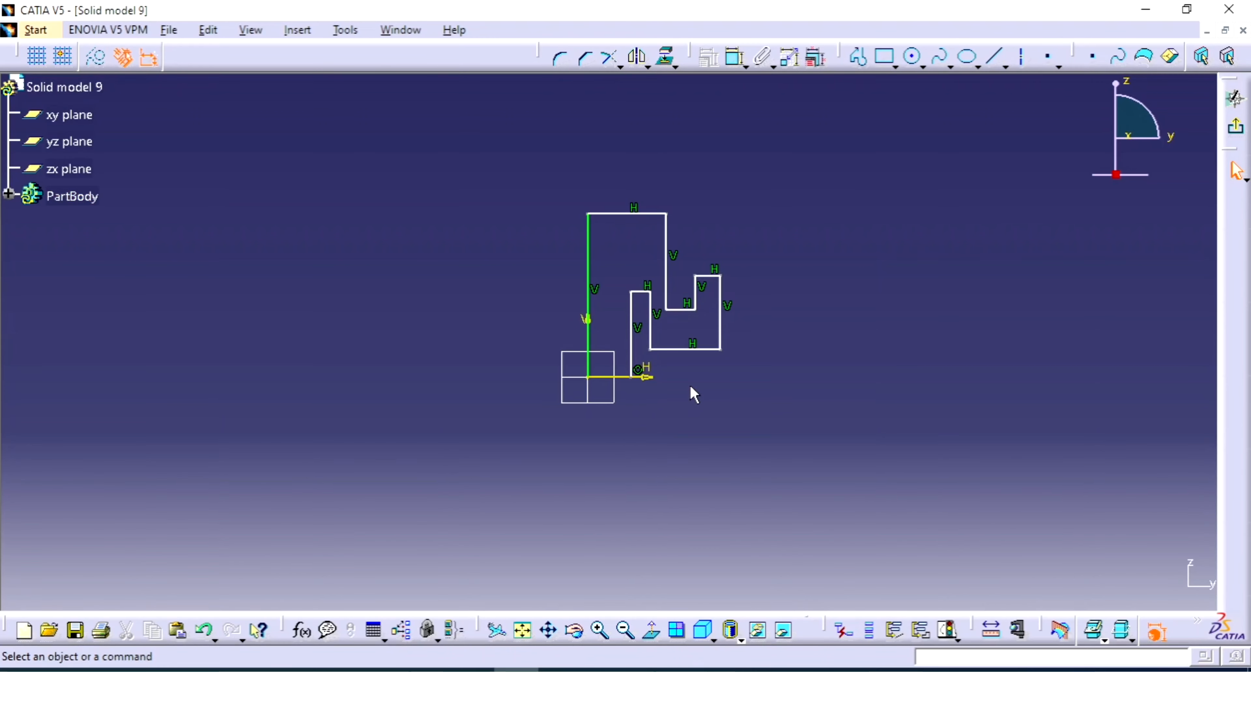
Step: Draw a horizontal line about 11 mm long from the groove's left side to the profile's left edge, about 7 mm above the horizontal axis
click(857, 57)
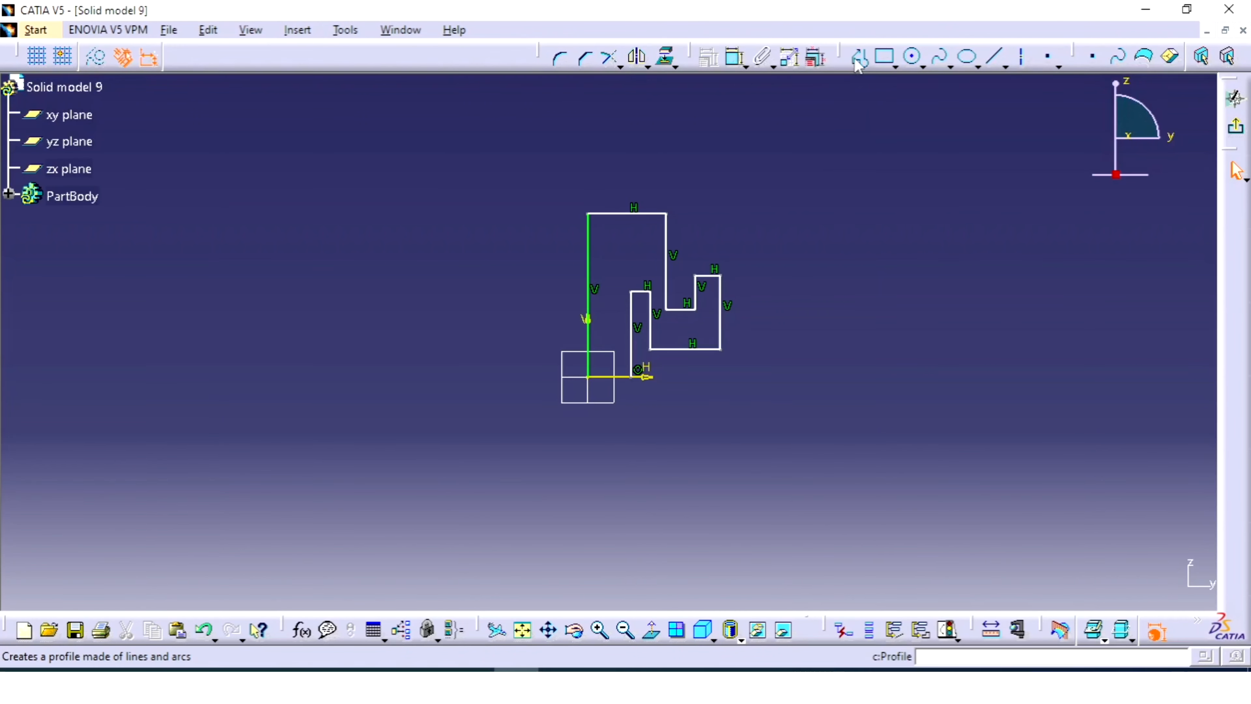
click(630, 349)
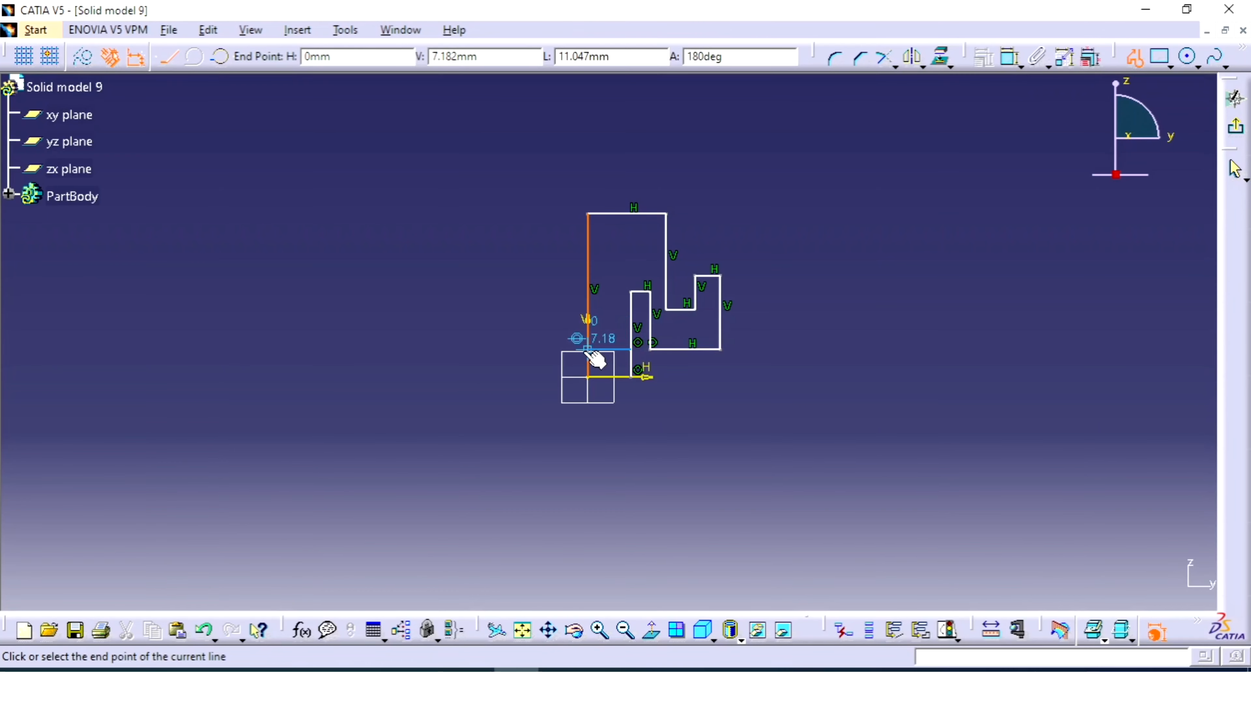
key(Escape)
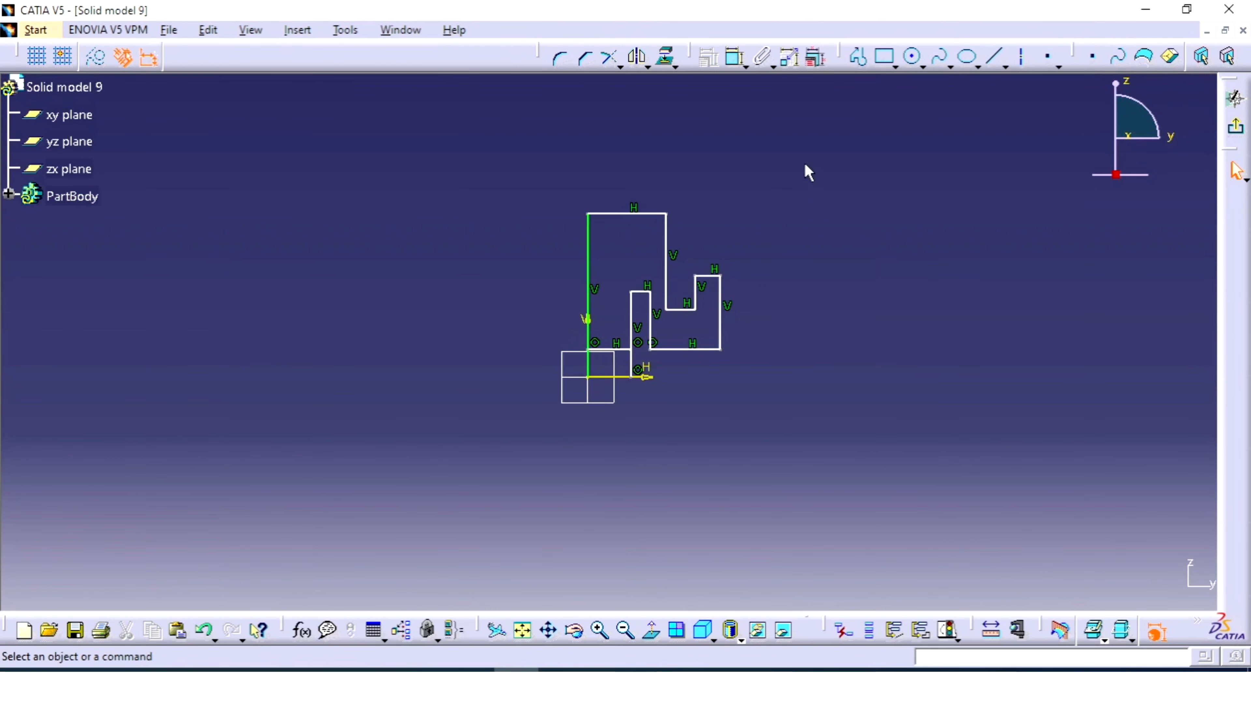
Step: Quick Trim the two vertical line ends that extend below the new horizontal line
click(620, 66)
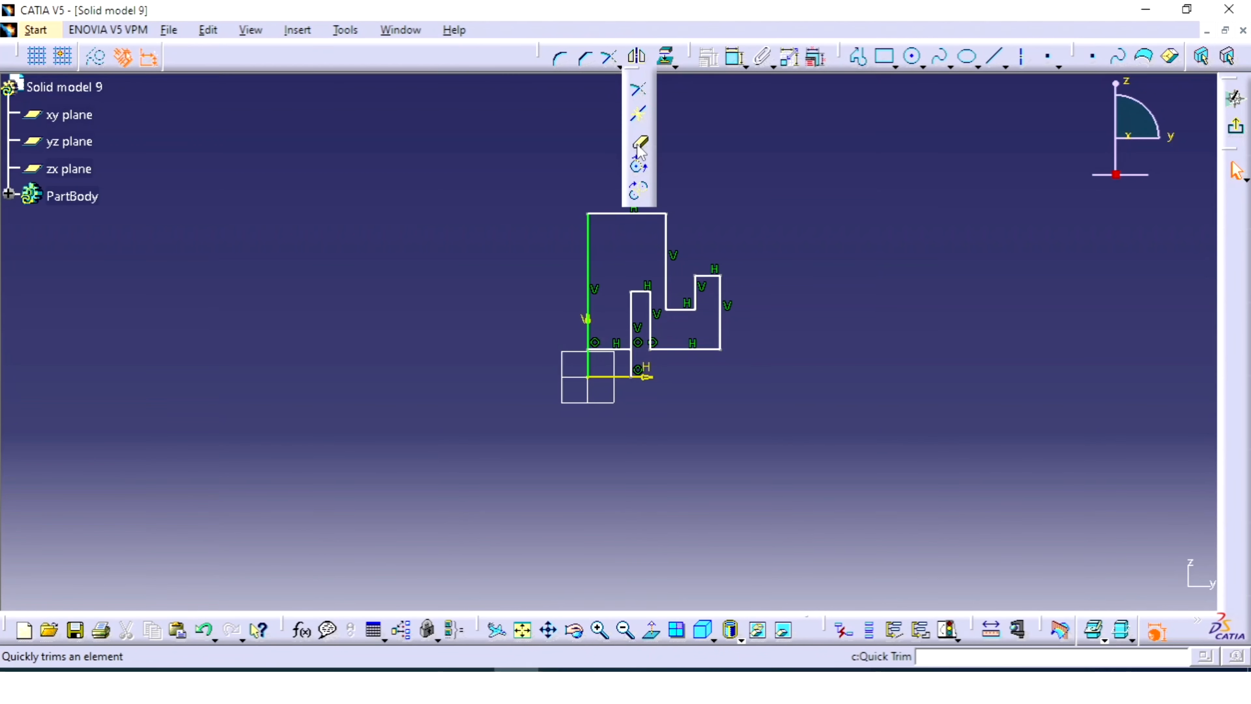
click(639, 139)
click(633, 365)
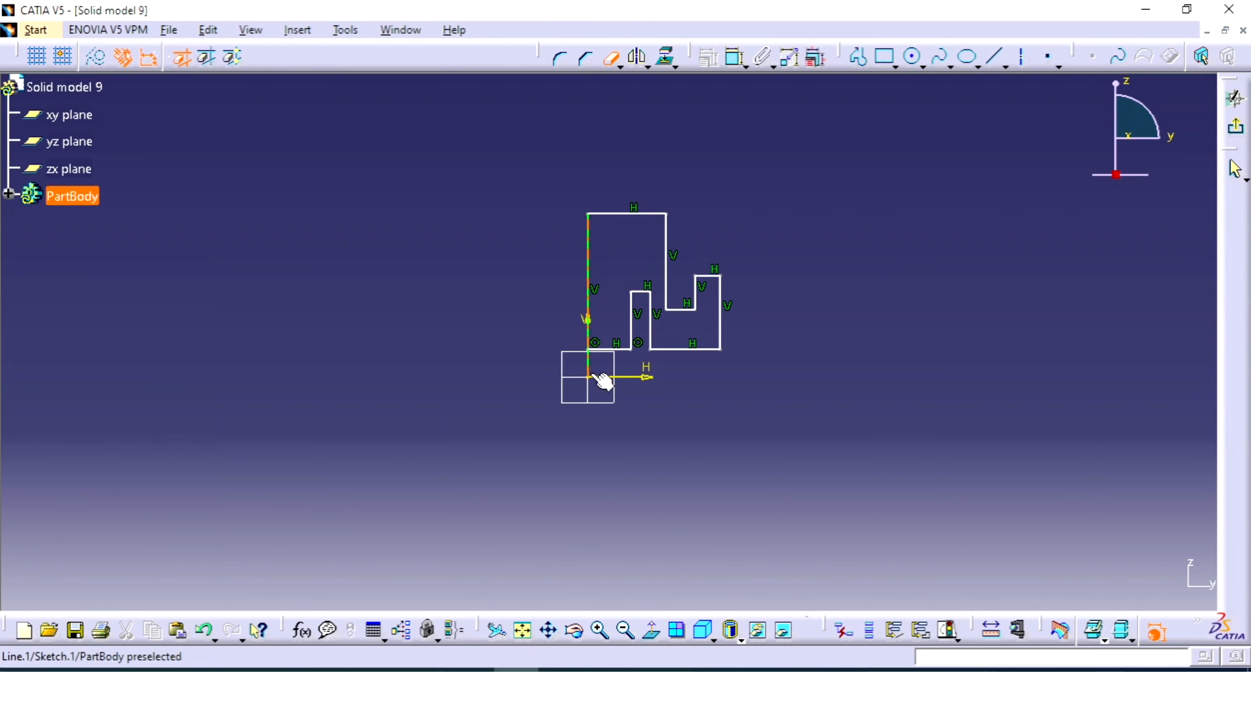
click(587, 366)
ctrl+middle_drag(747, 347, 810, 258)
click(612, 59)
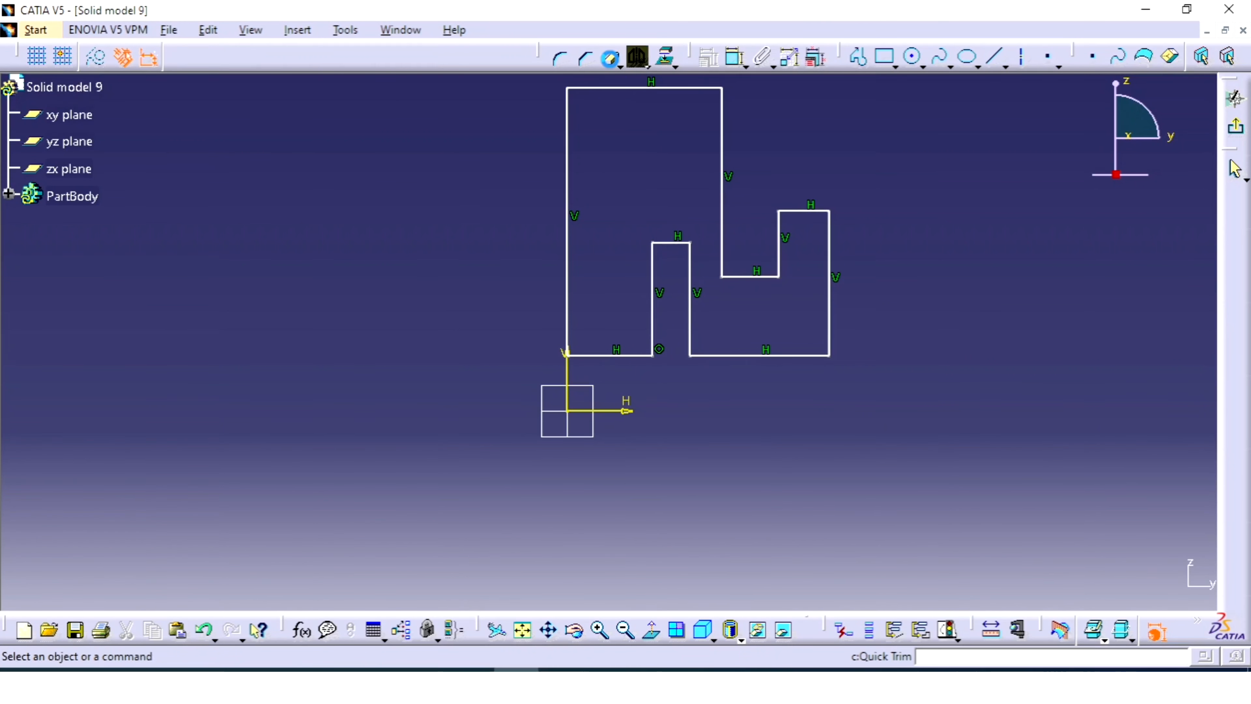
ctrl+middle_drag(896, 166, 900, 211)
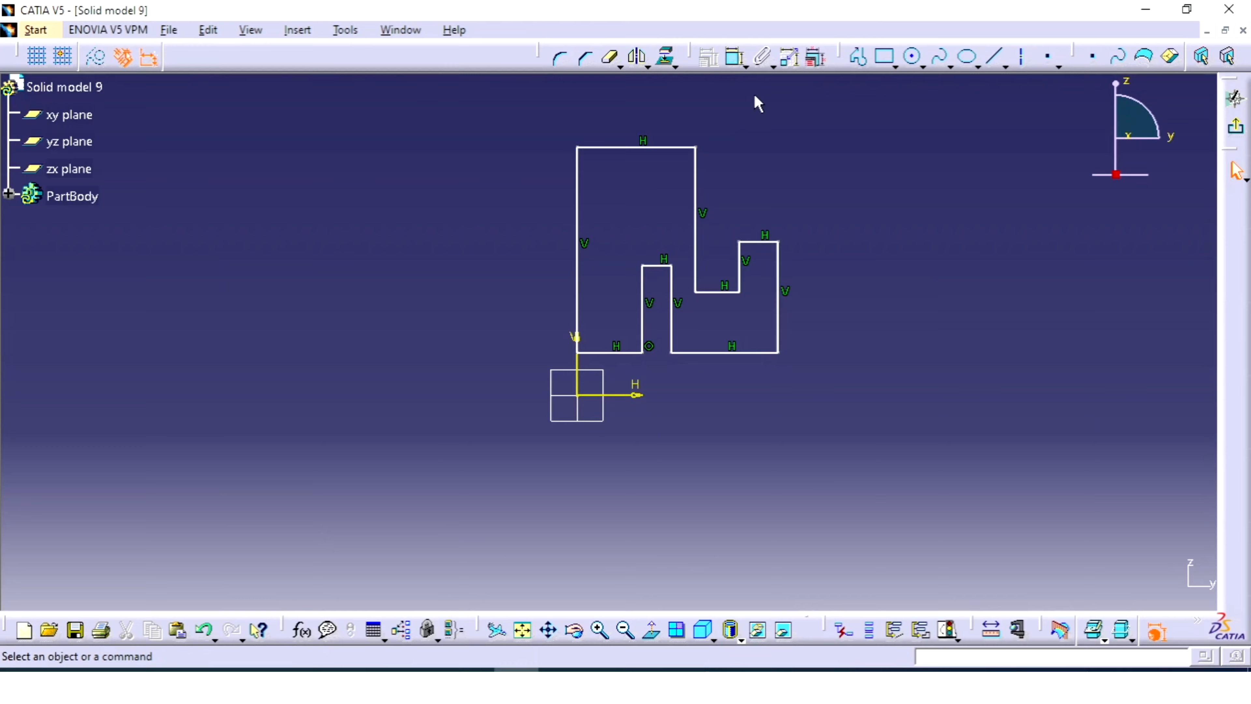
Step: Dimension the profile's top edge from the horizontal axis and set the distance to 62/2 mm, following the reference drawing
click(735, 58)
click(622, 395)
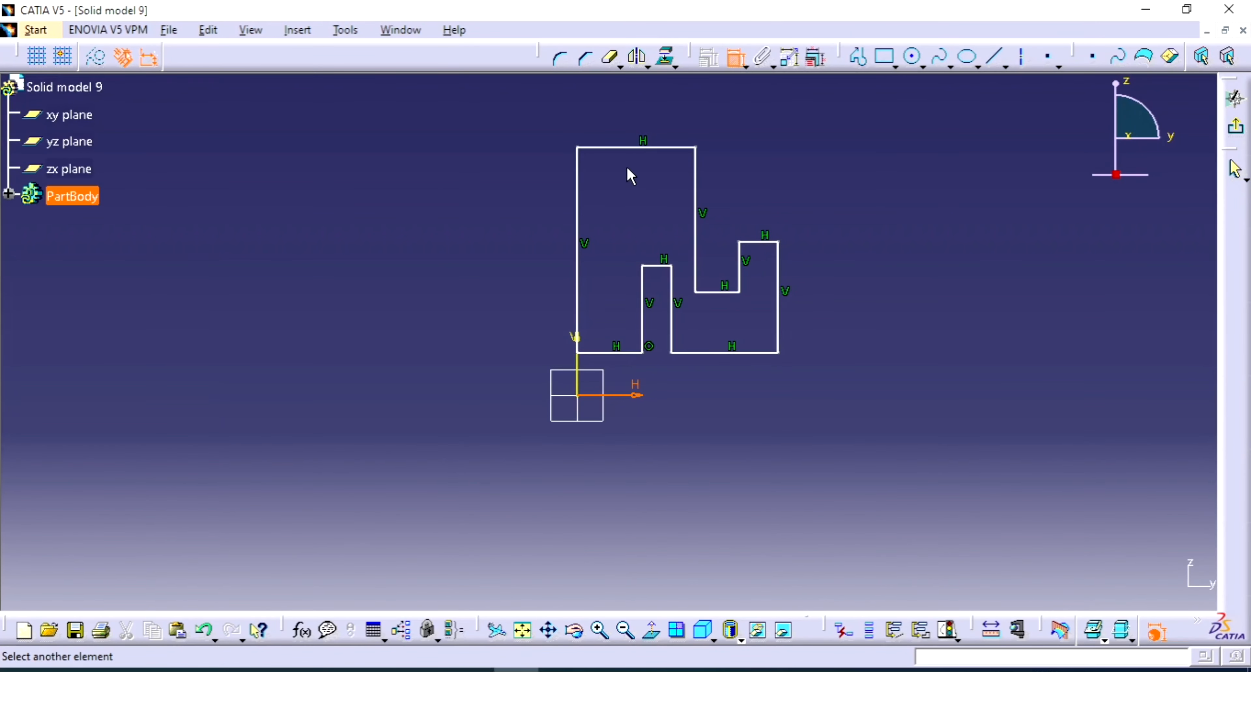
click(656, 148)
click(922, 286)
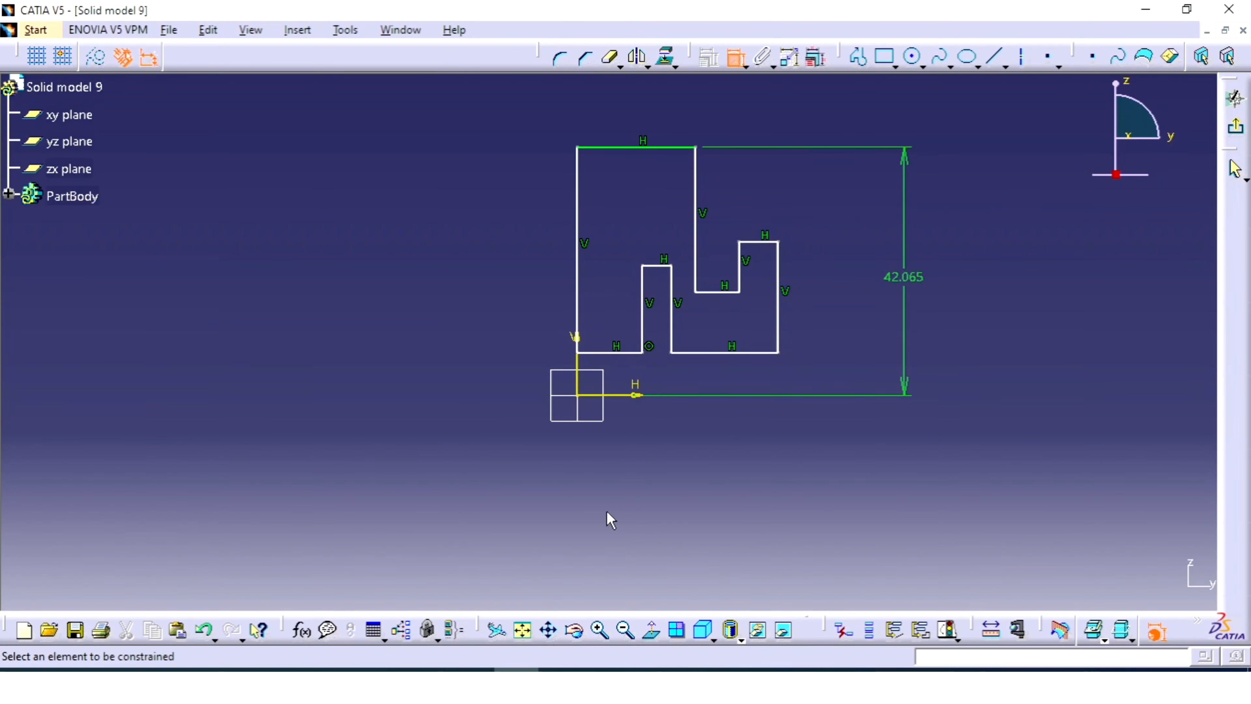
click(472, 684)
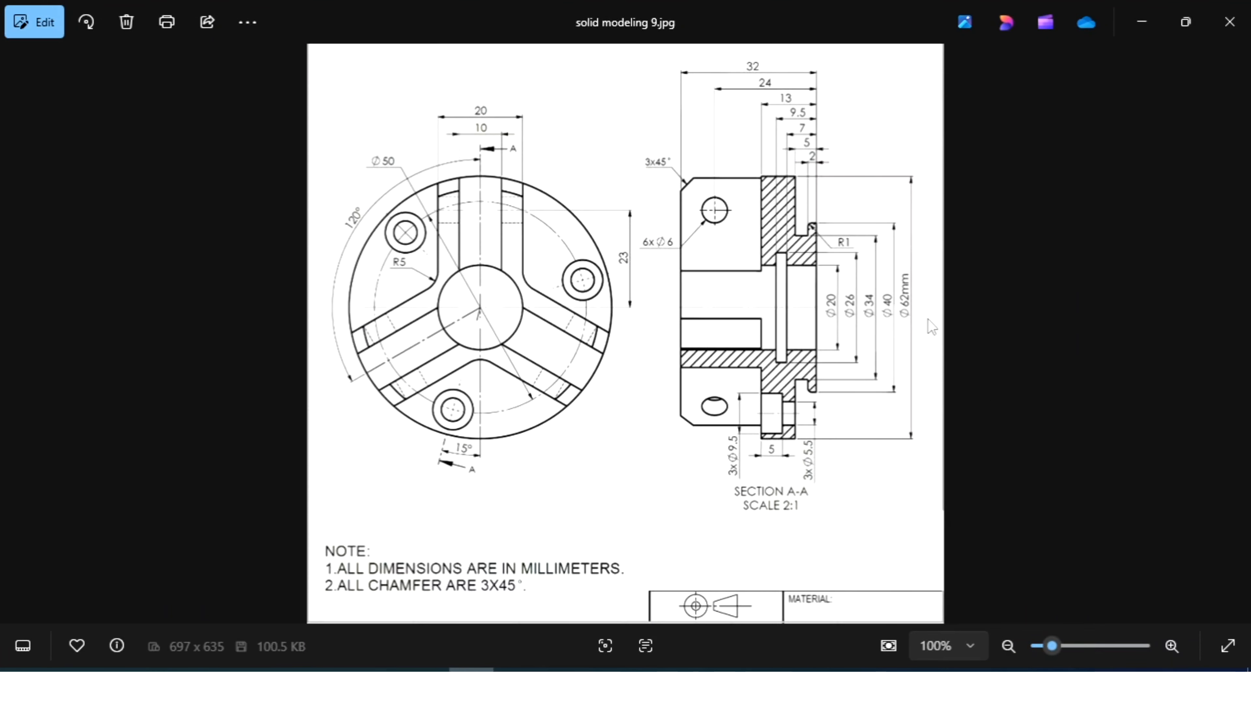
click(516, 684)
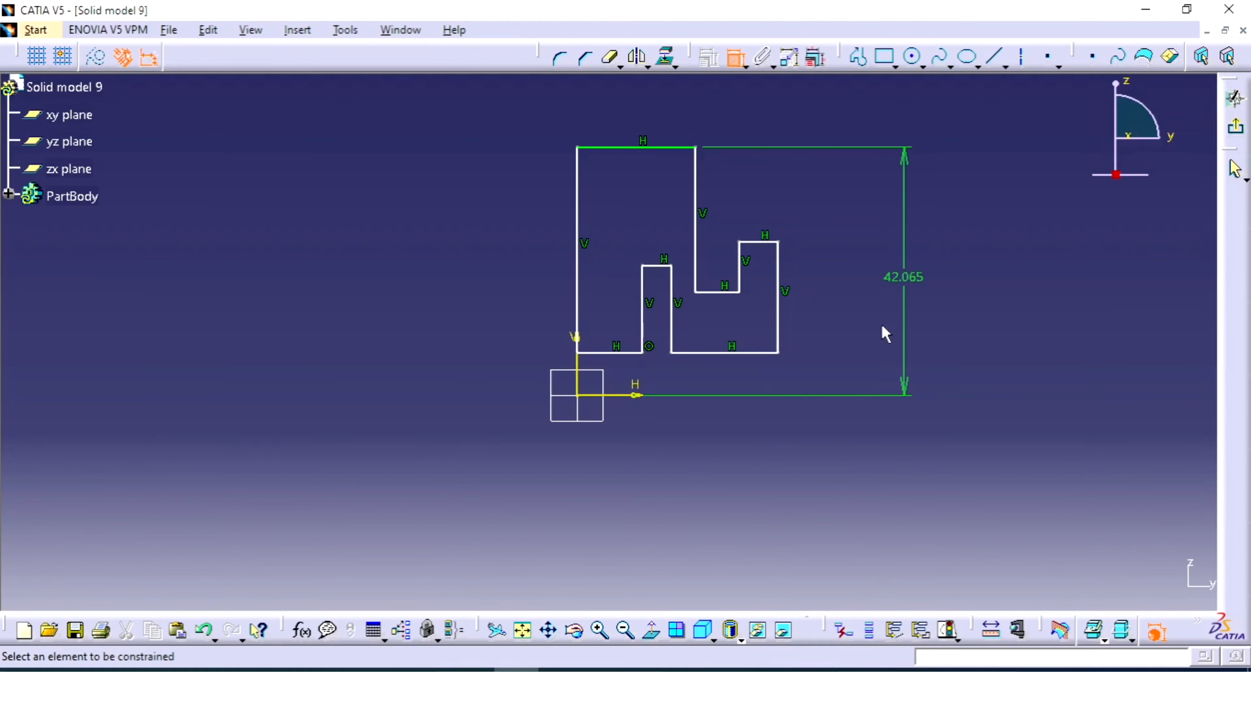
double_click(896, 289)
text(6)
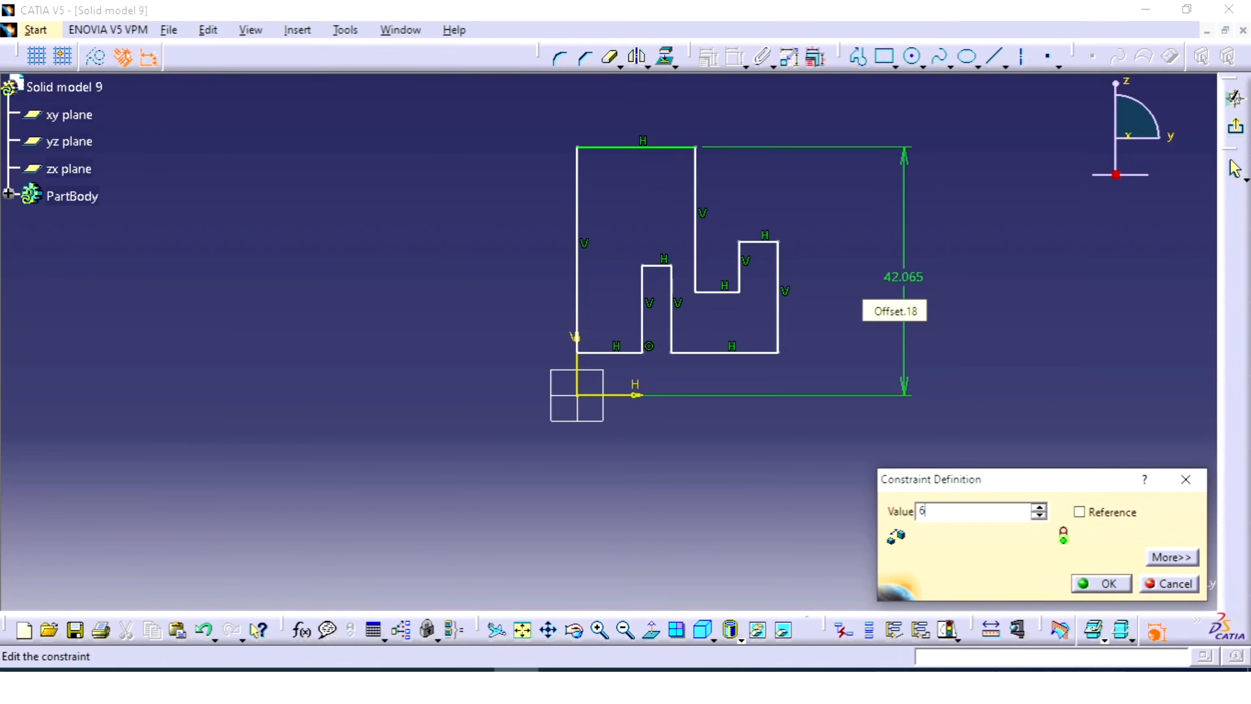
text(2/2)
key(Return)
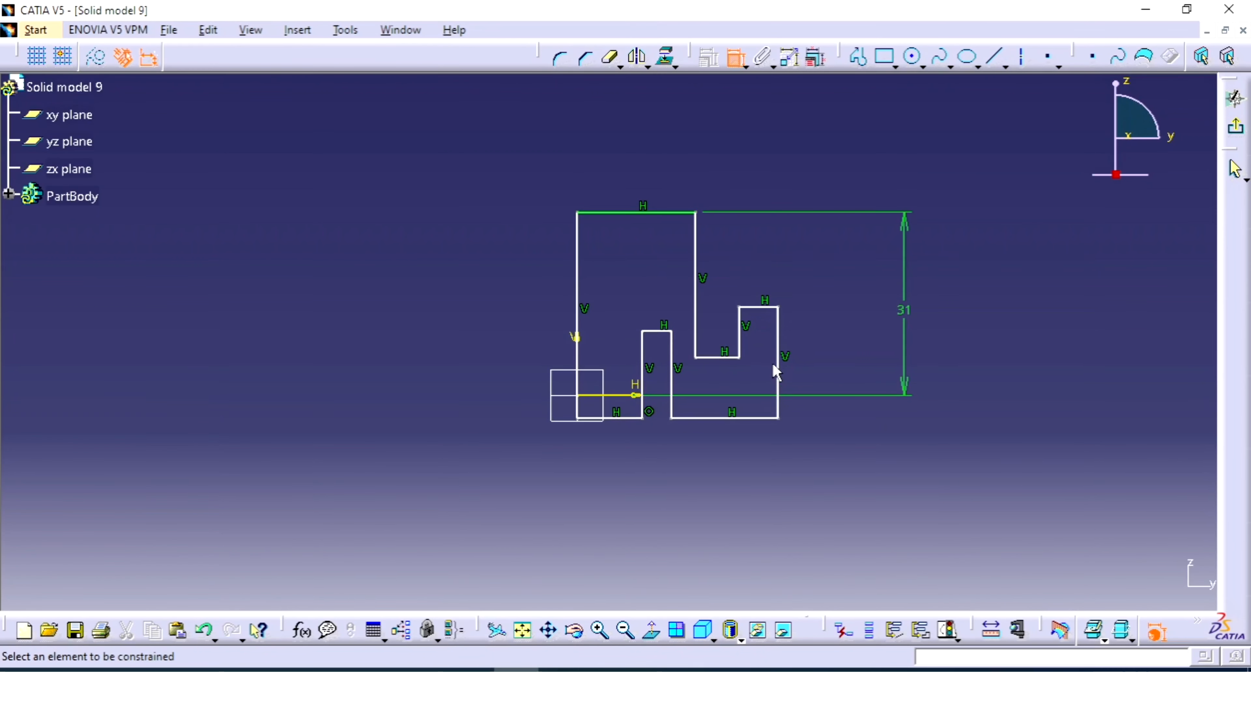
key(Escape)
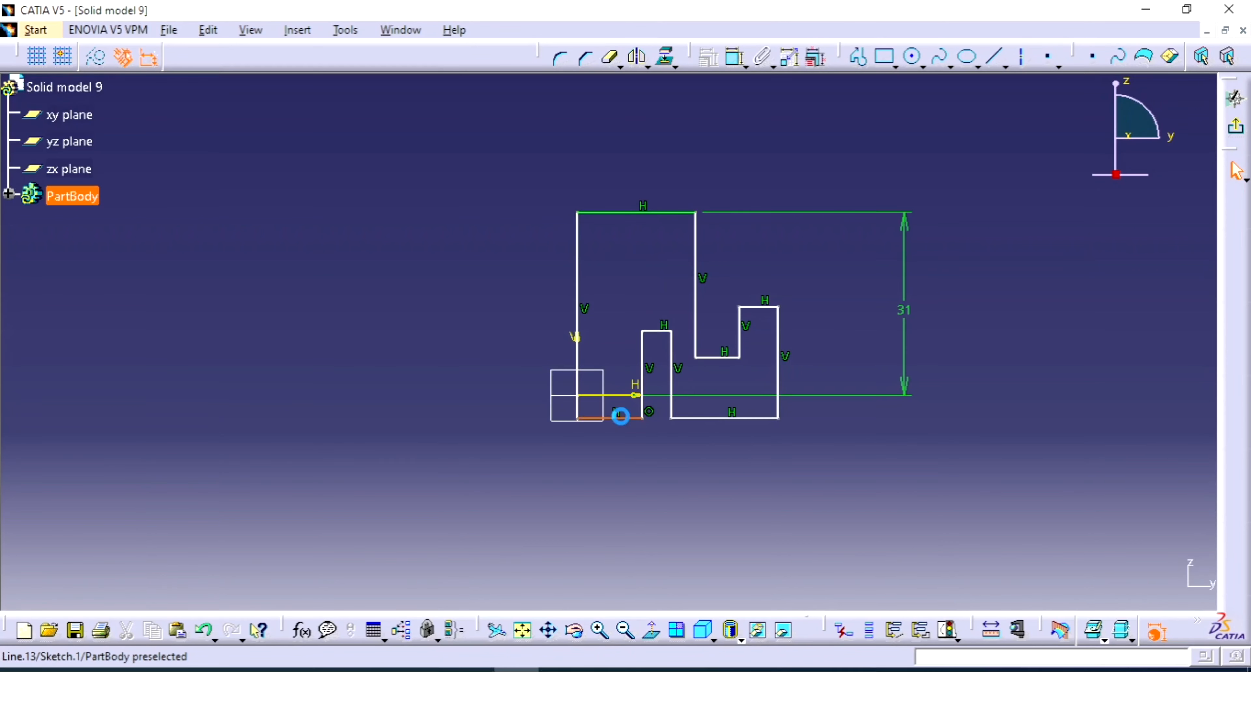
Step: Move the profile's bottom edges to about 7 mm above the horizontal axis and raise the outer recess and lip to about 14 and 20 mm
mouse_move(621, 415)
mouse_down()
mouse_move(621, 341)
mouse_move(622, 353)
mouse_up()
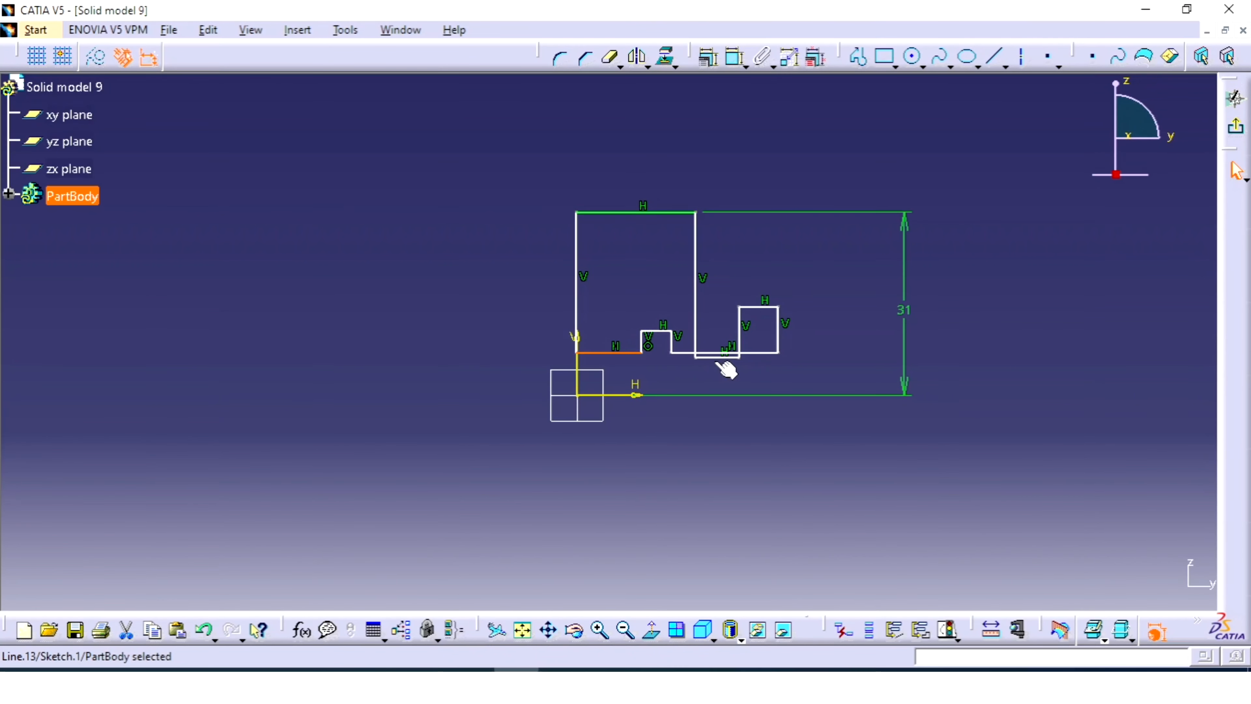
mouse_move(724, 365)
mouse_down()
mouse_move(718, 335)
mouse_move(760, 279)
mouse_up()
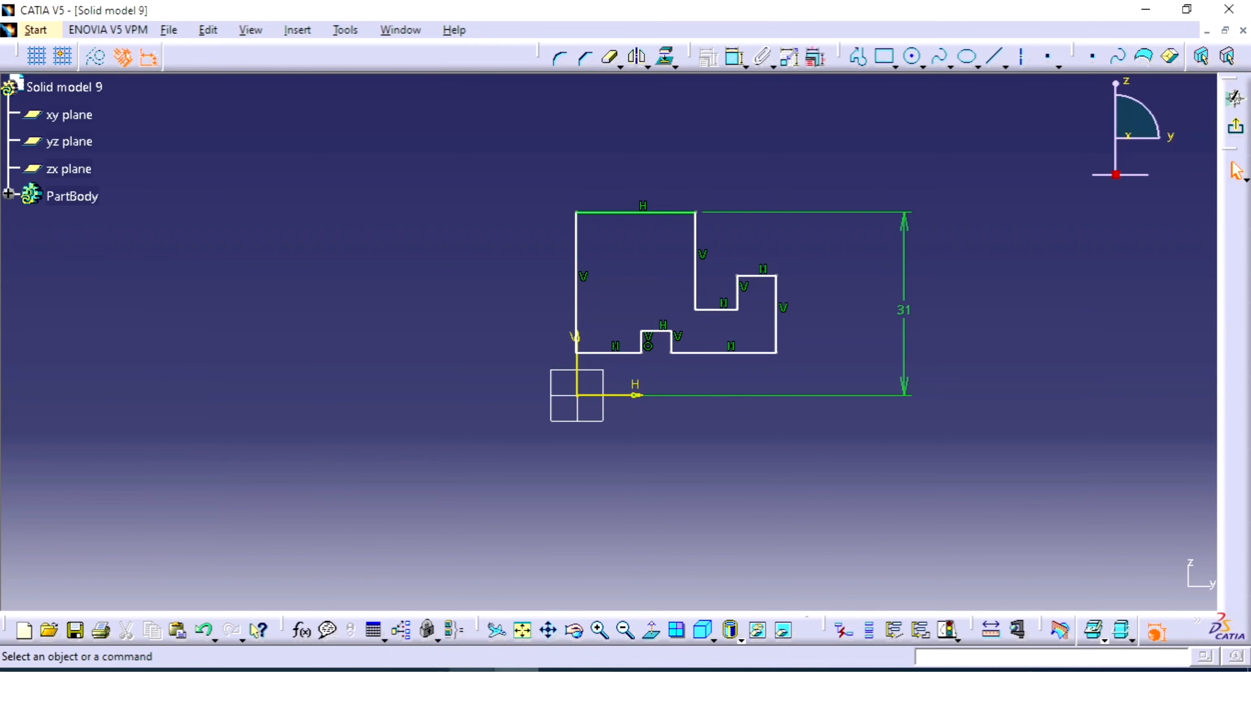
Step: Dimension the outer lip's top edge from the horizontal axis and set the distance to 40/2 mm, following the reference drawing
key(alt+Tab)
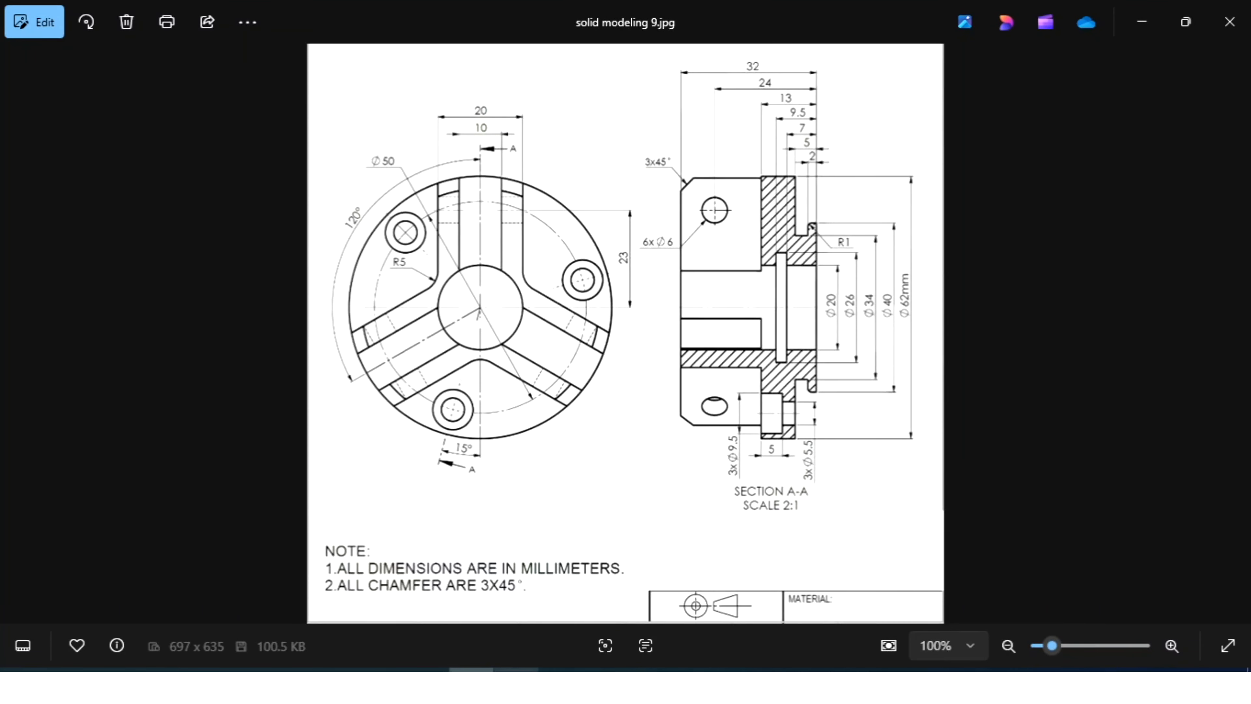
key(alt+Tab)
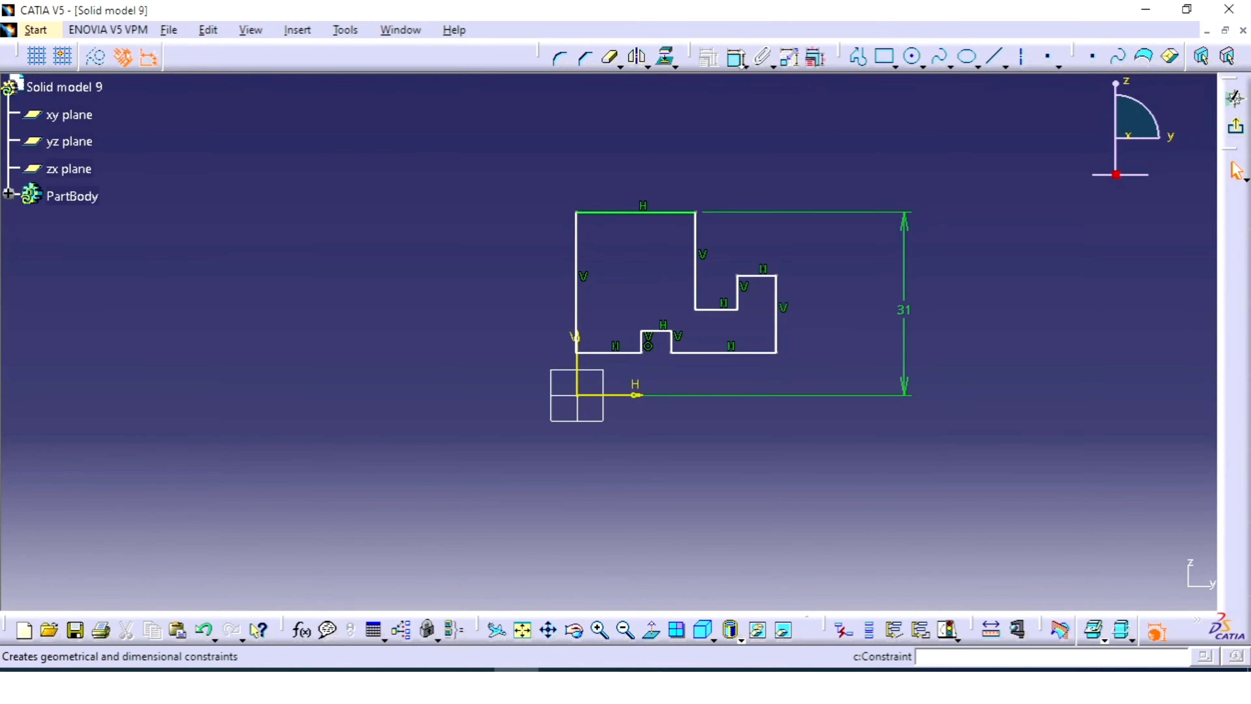
click(737, 56)
click(756, 275)
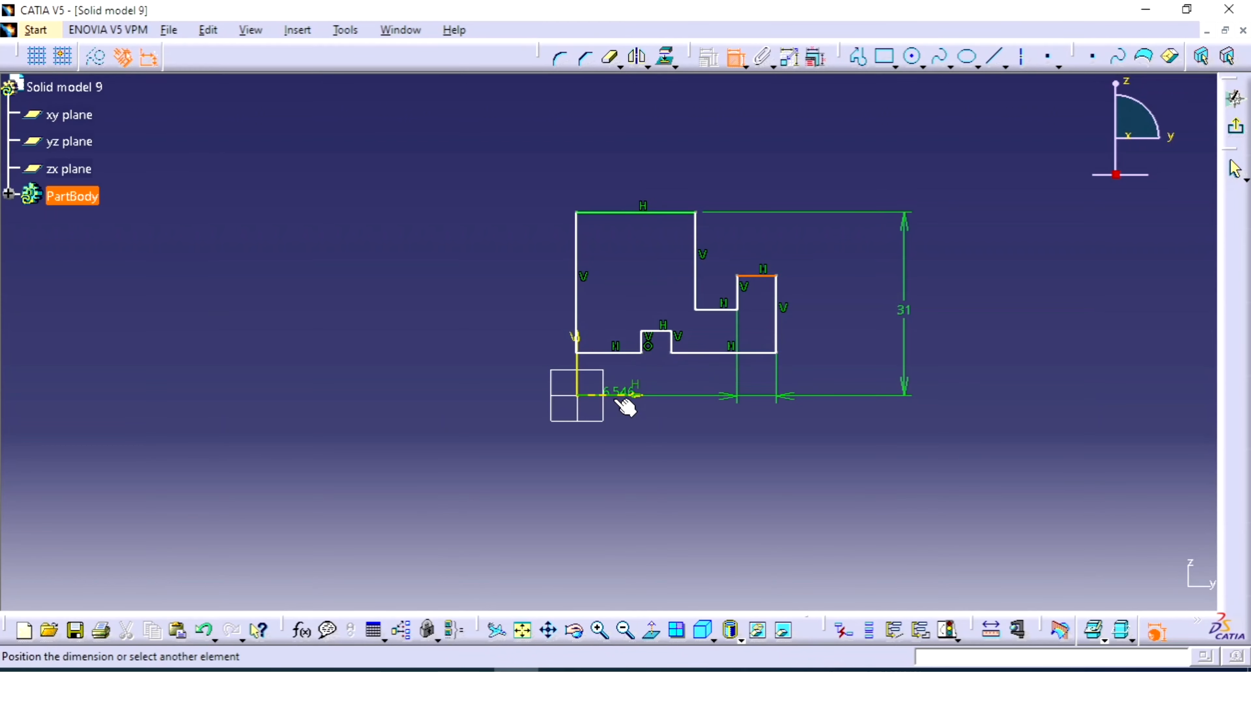
click(663, 394)
click(861, 346)
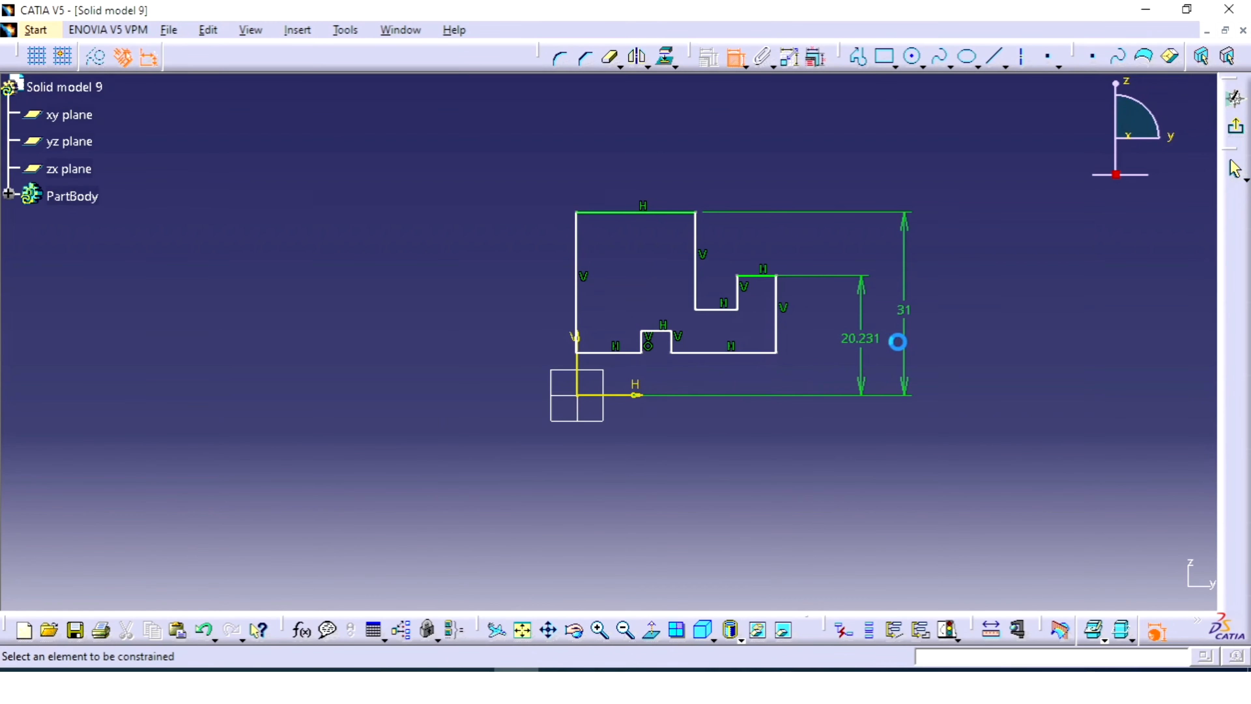
double_click(860, 352)
text(2)
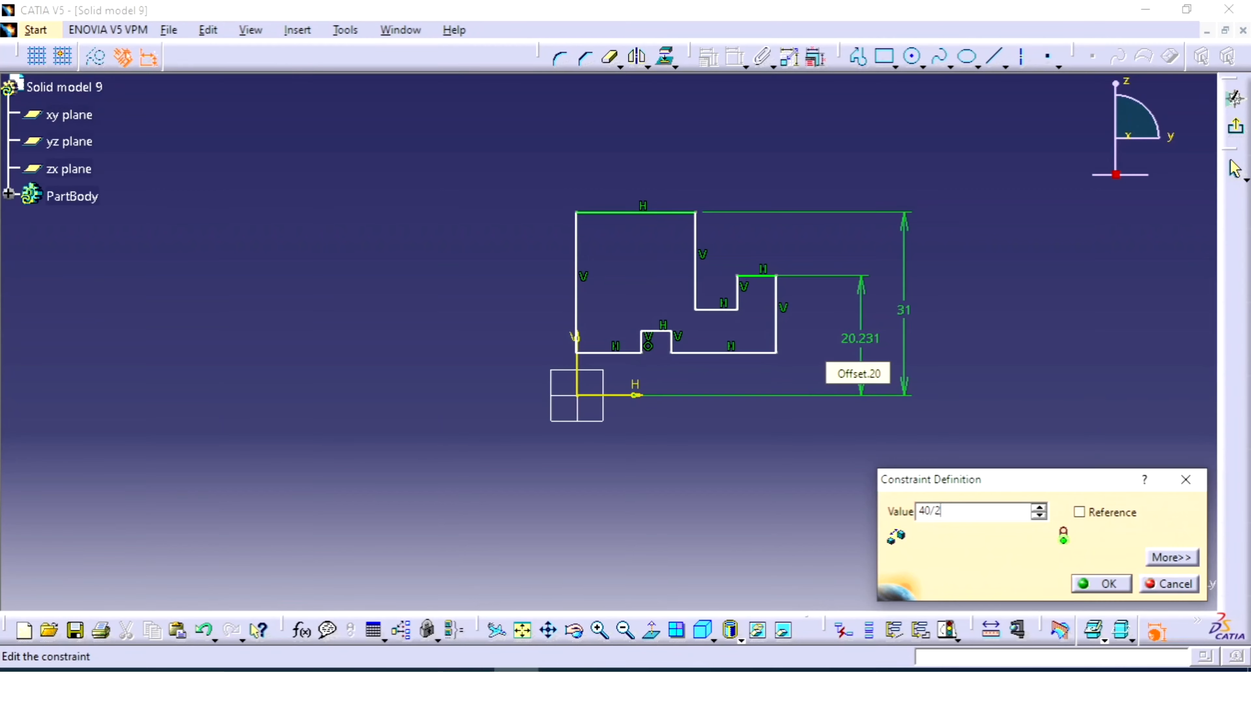
key(Return)
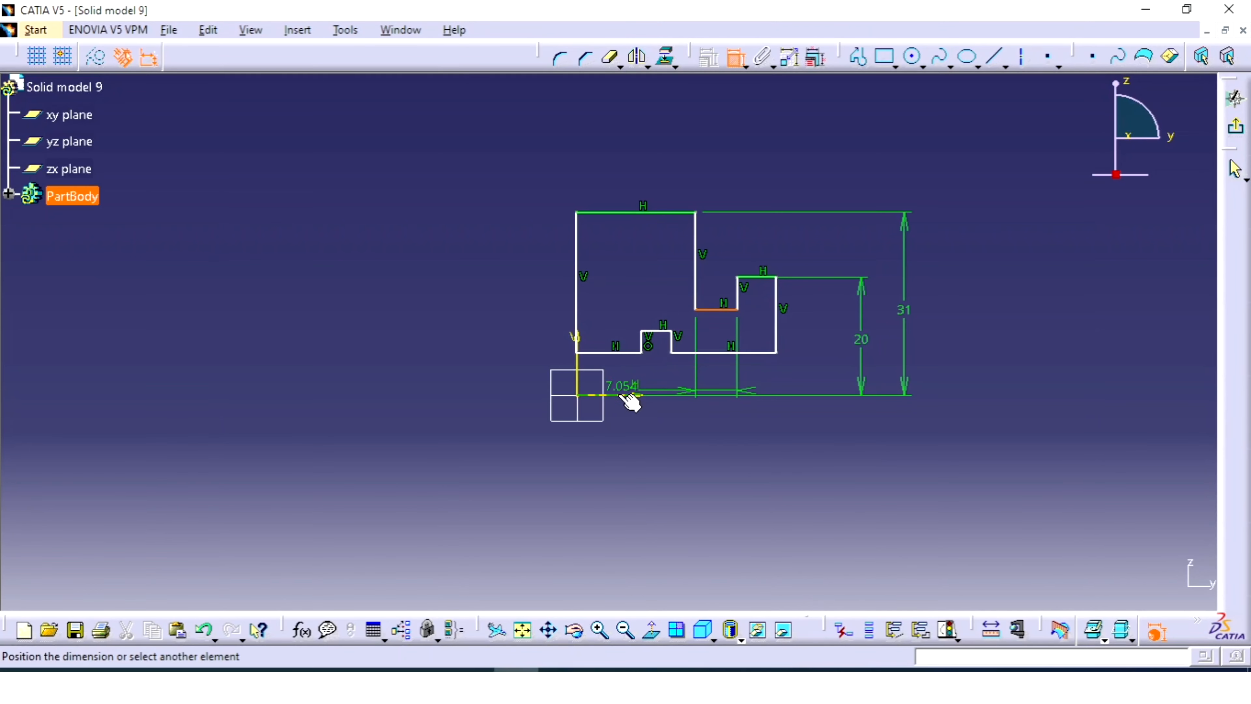
Step: Dimension the recess edge between flange and lip from the horizontal axis and set the distance to 34/2 mm
click(630, 395)
click(823, 346)
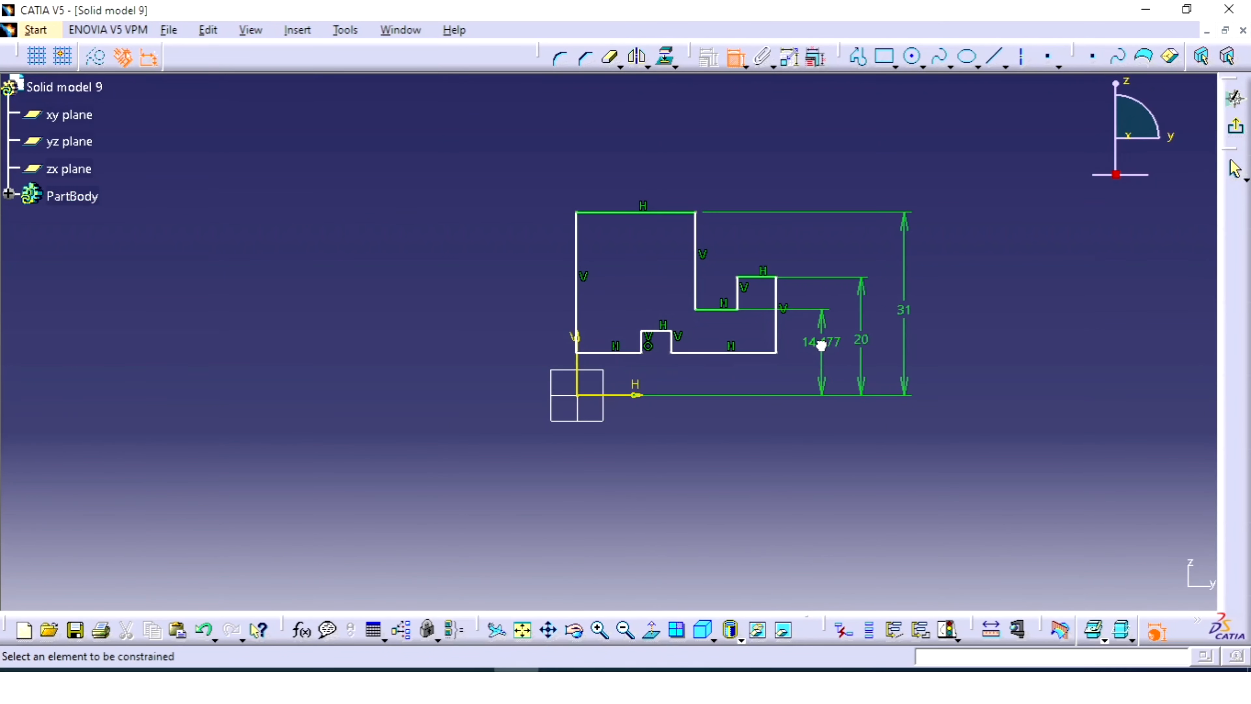
double_click(824, 345)
text(3)
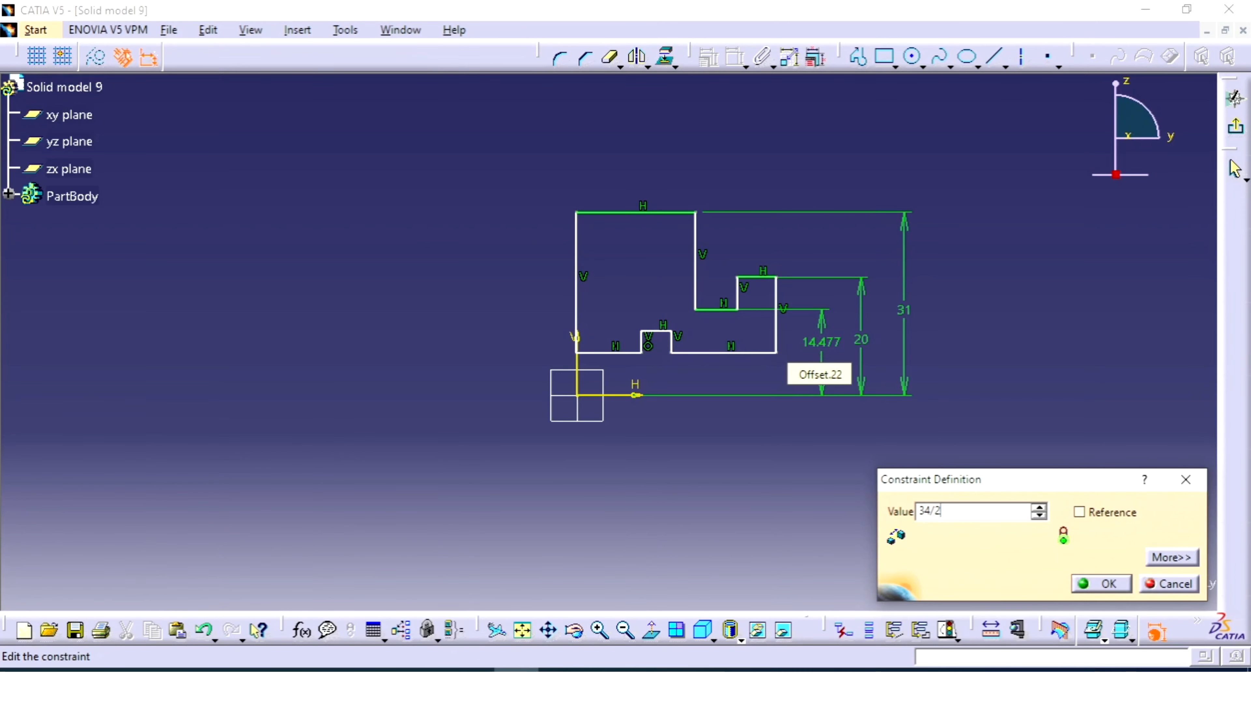
text(4/2)
key(Return)
Step: Dimension the inner groove's top edge from the horizontal axis and set the distance to 26/2 mm, following the reference drawing
key(alt+Tab)
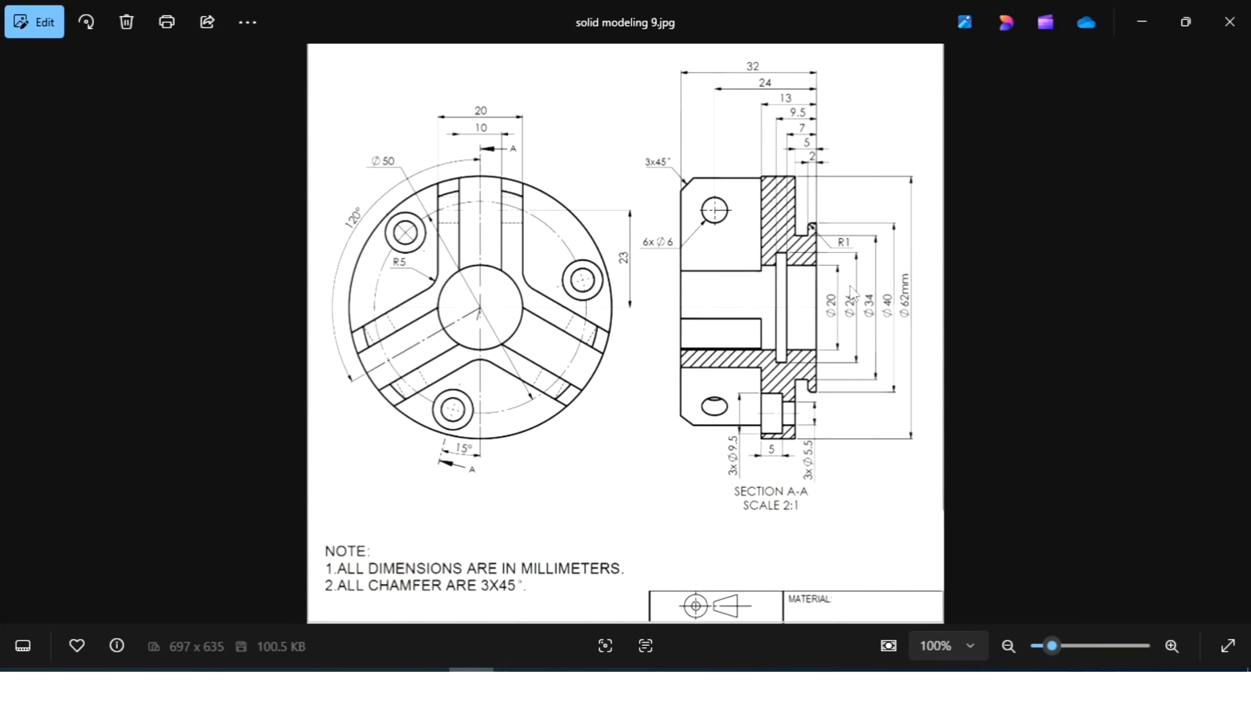
key(alt+Tab)
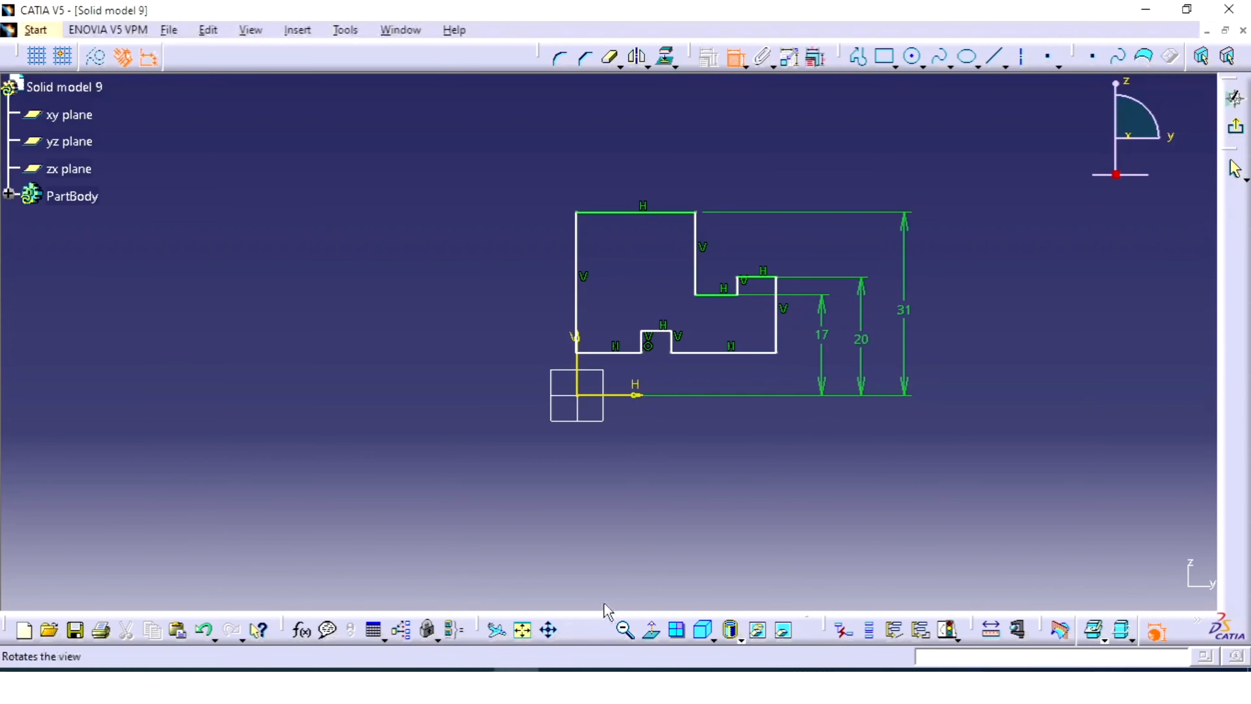
click(671, 337)
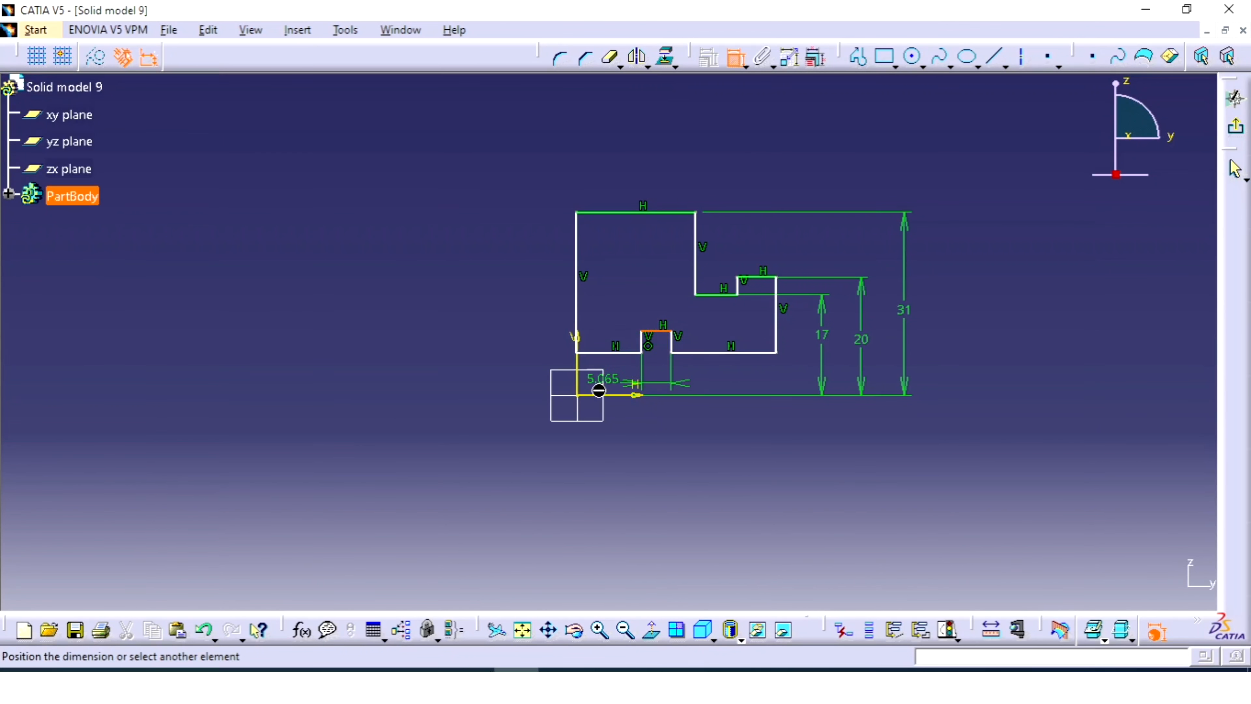
click(606, 394)
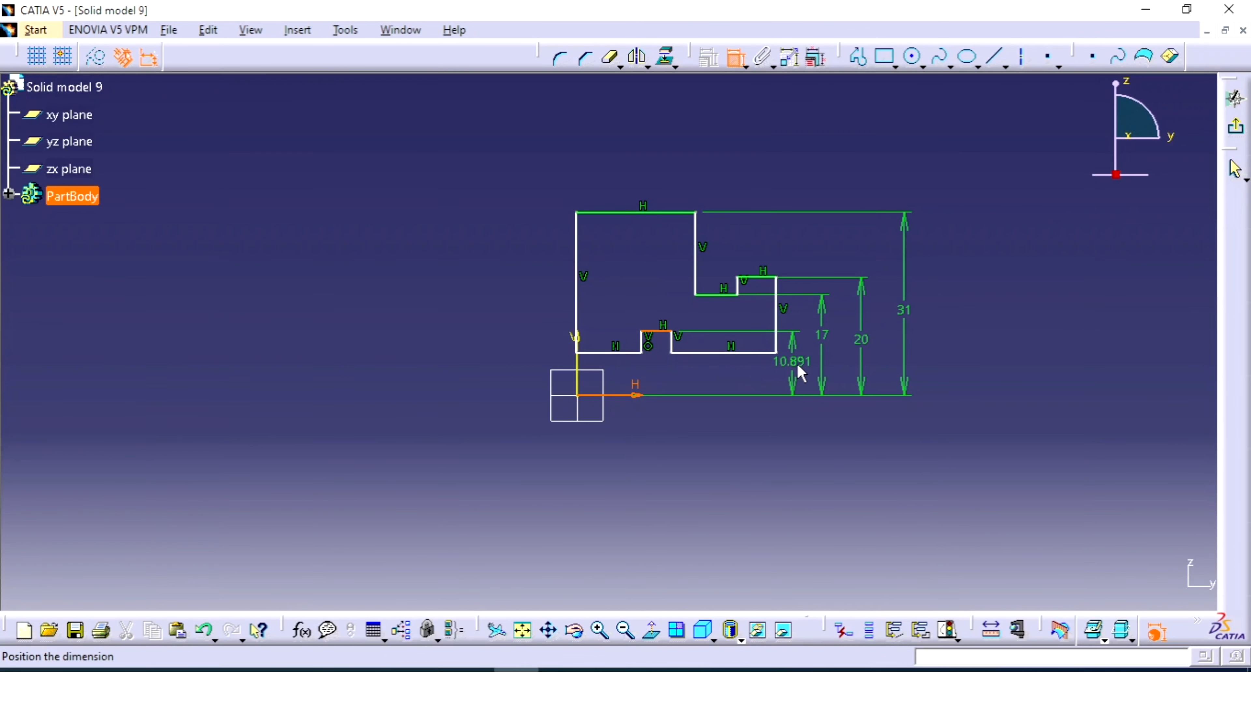
click(799, 363)
double_click(798, 360)
text(26)
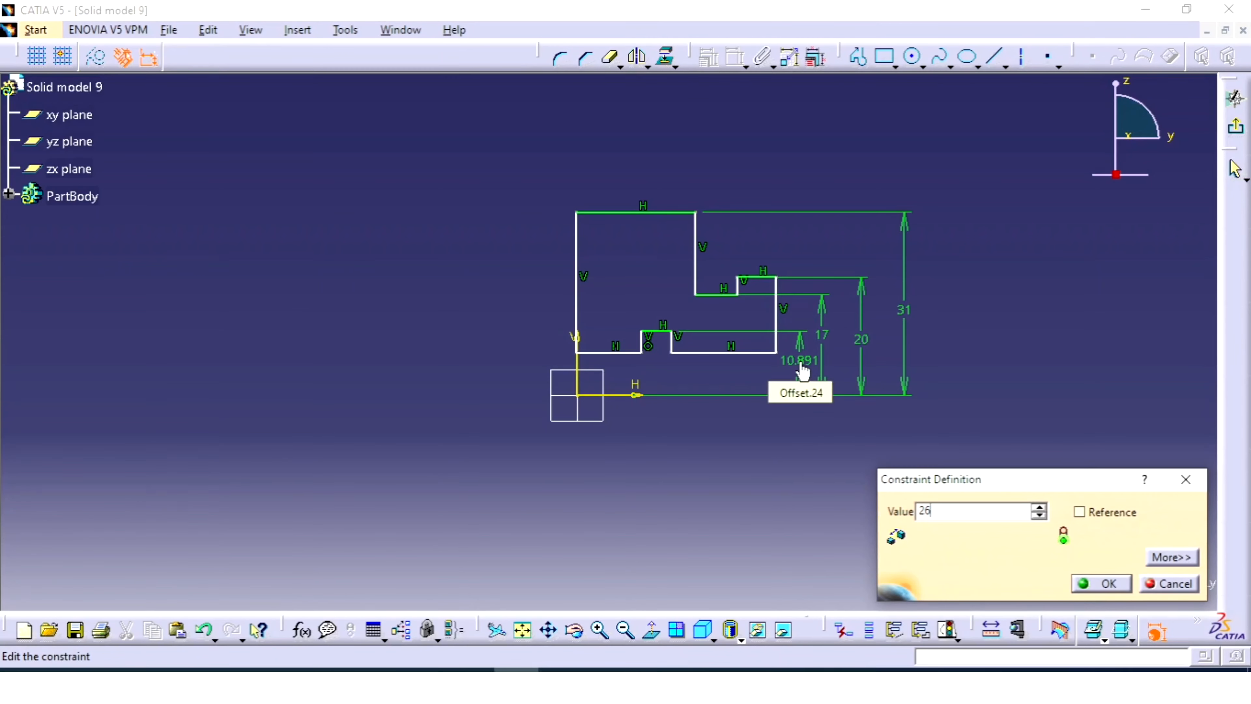
text(/2)
key(Return)
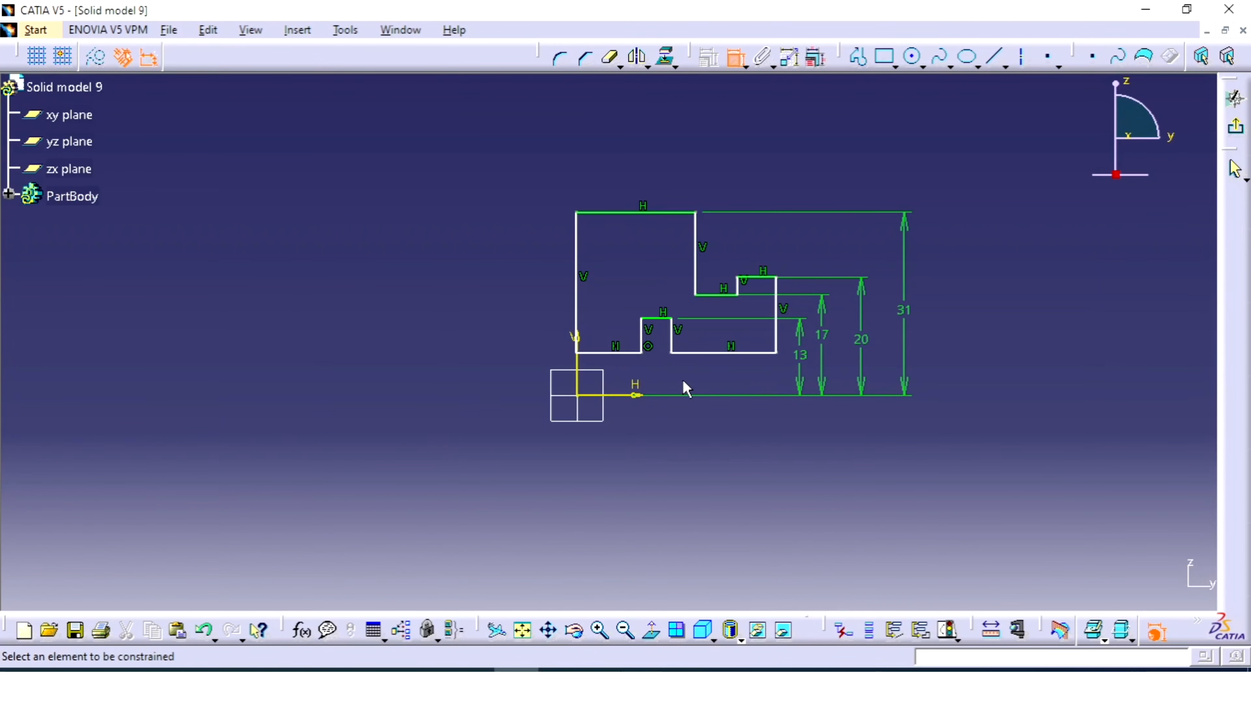
Step: Dimension the profile's bottom bore edge from the horizontal axis and set the distance to 20/2 mm, following the reference drawing
click(740, 353)
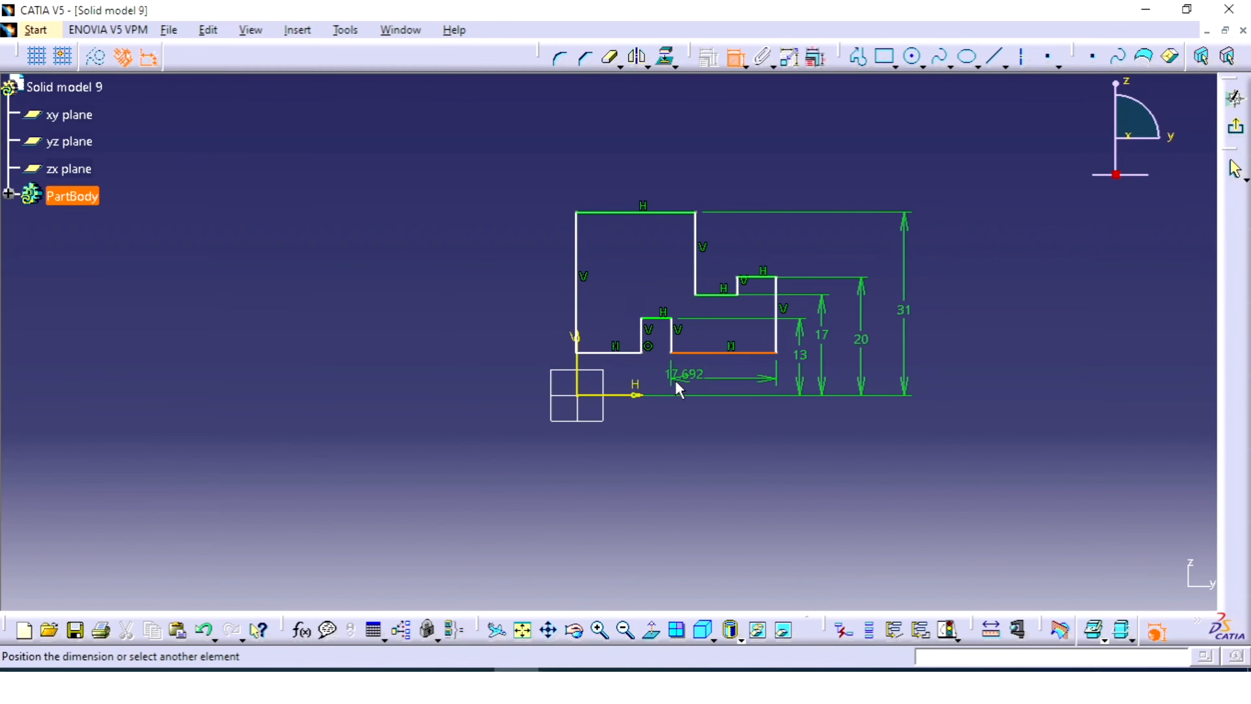
click(637, 395)
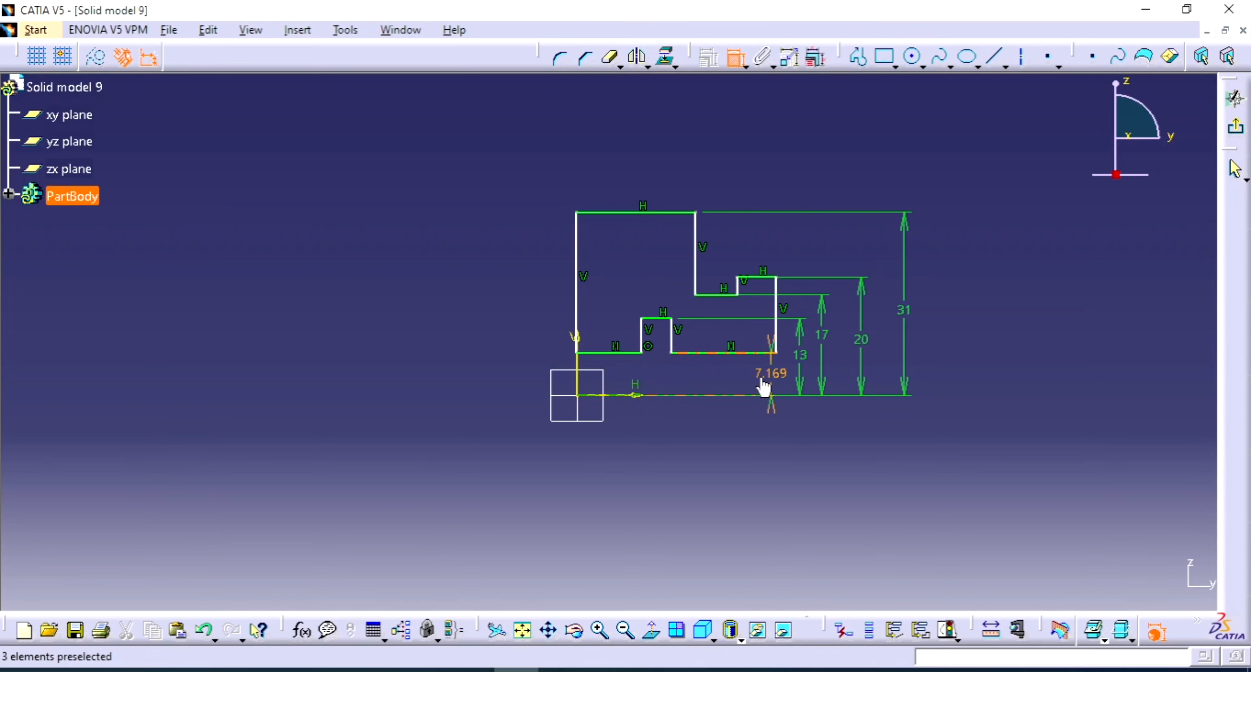
click(769, 383)
key(alt+Tab)
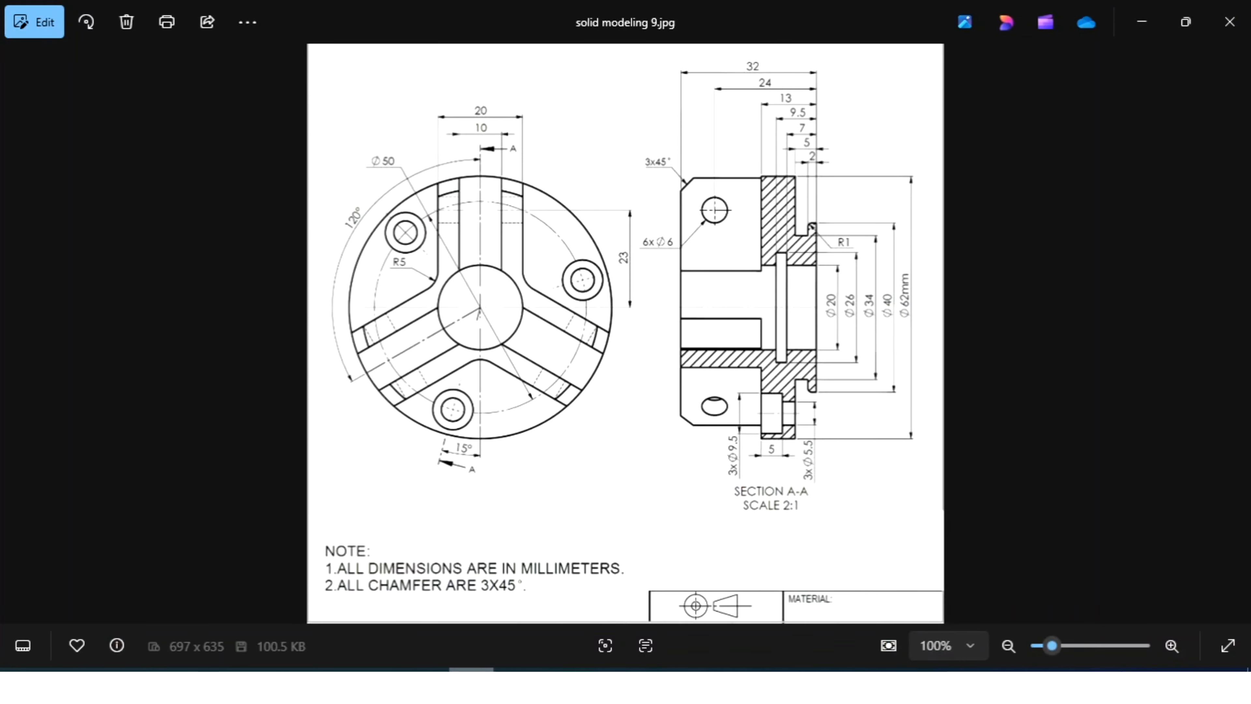
key(alt+Tab)
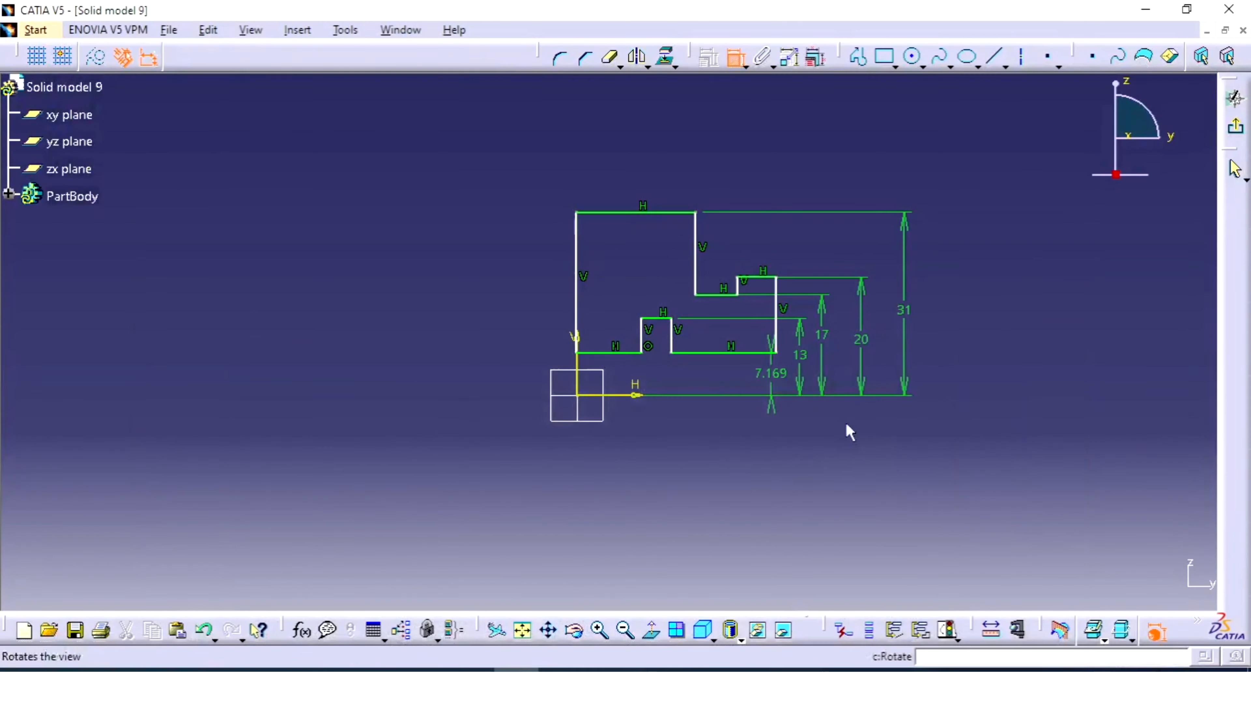
double_click(771, 374)
text(20/2)
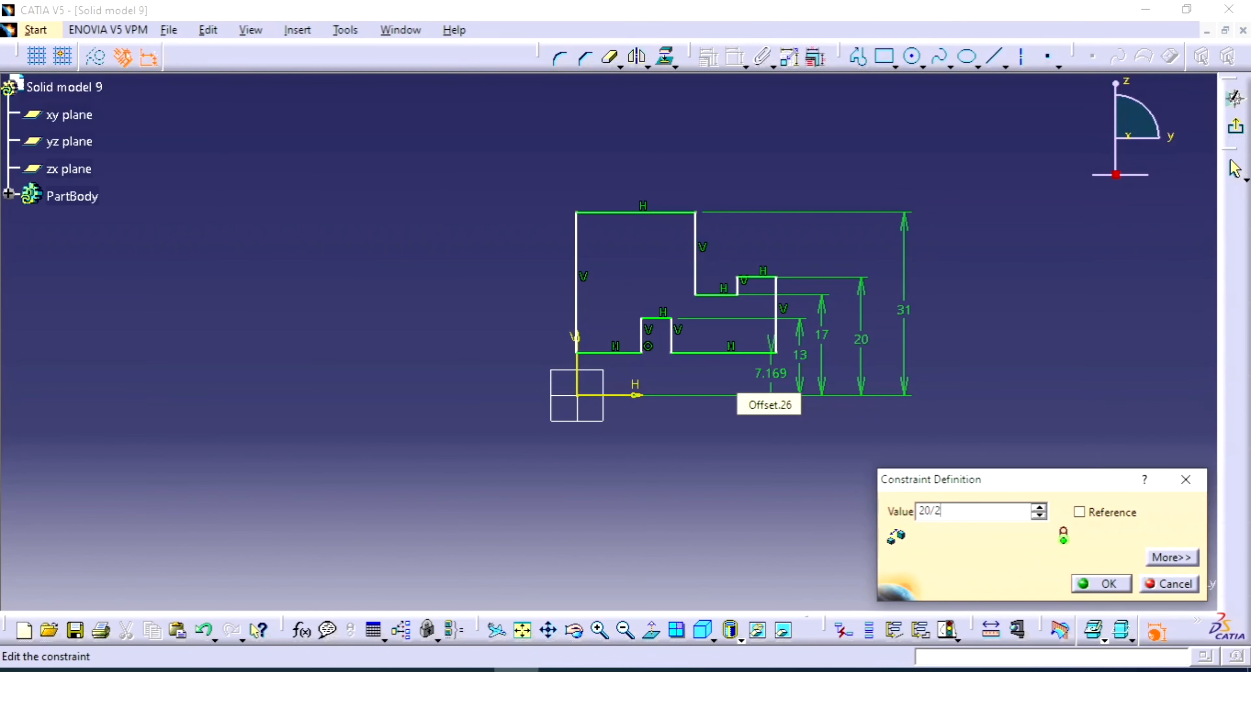
key(Return)
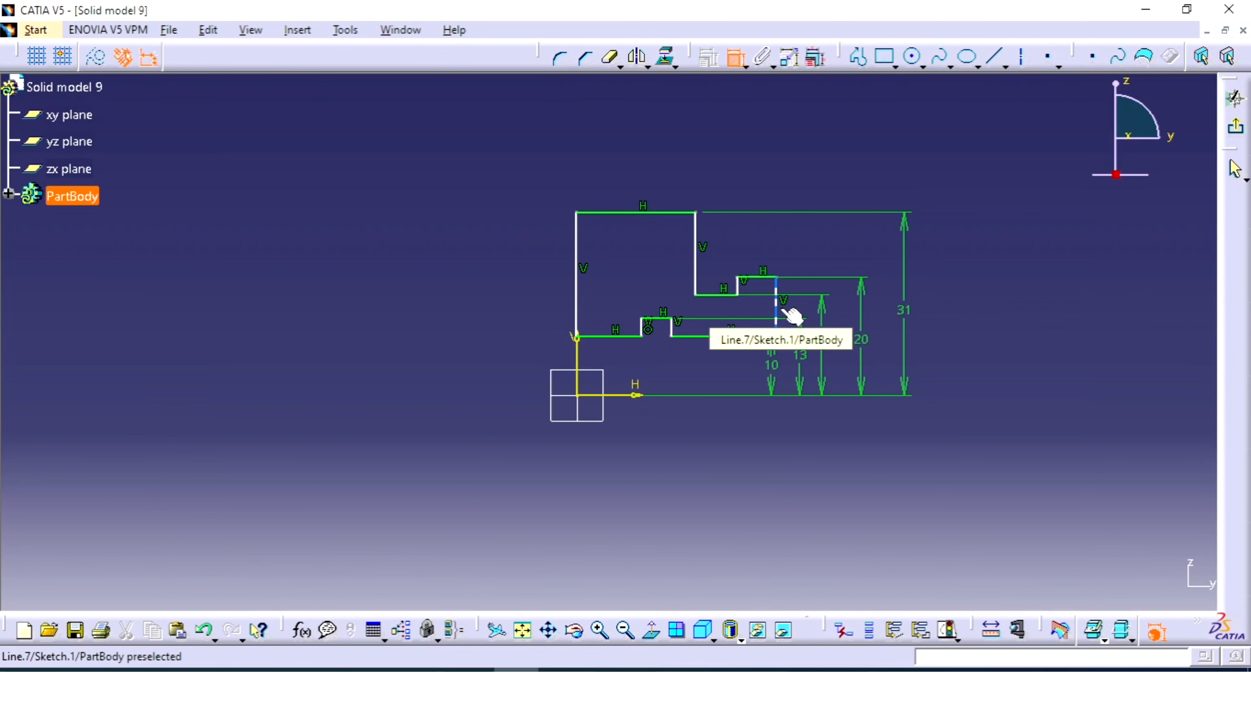
key(Escape)
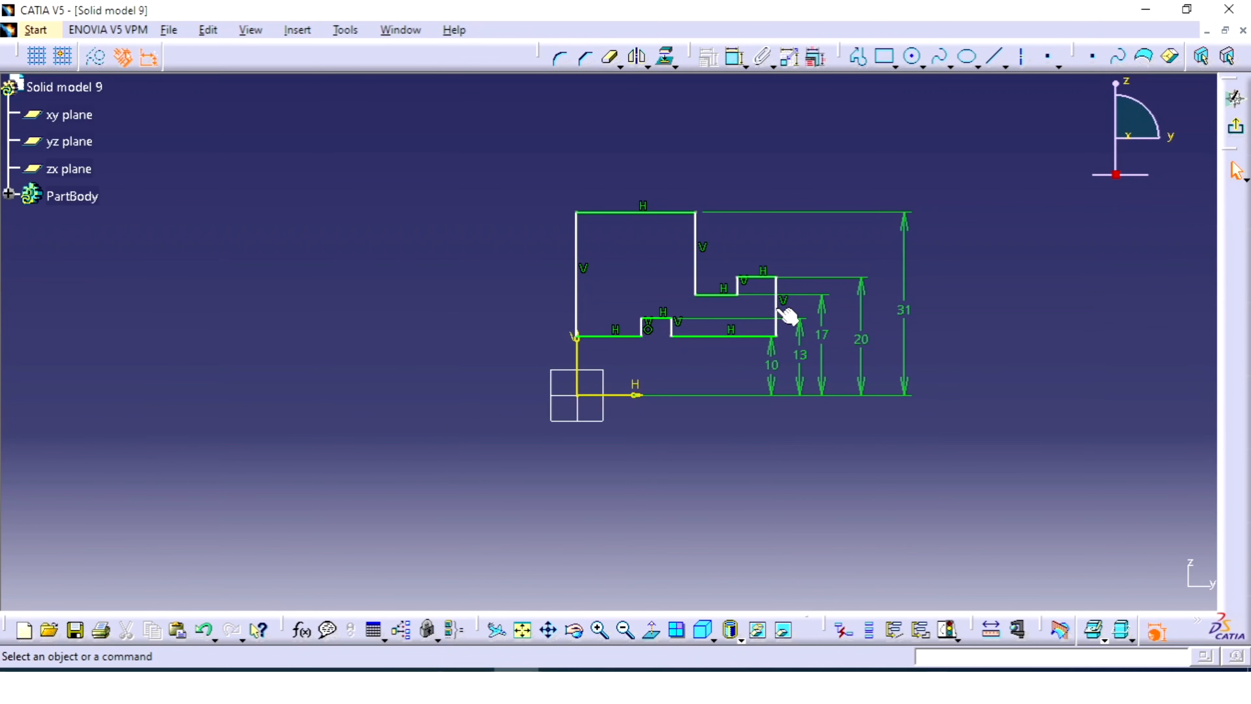
Step: Reposition the profile's vertical lines so the flange, inner groove and lip's inner side lie left of the vertical axis, with a narrow groove and recess
mouse_move(780, 311)
mouse_down()
mouse_move(704, 308)
mouse_move(768, 310)
mouse_up()
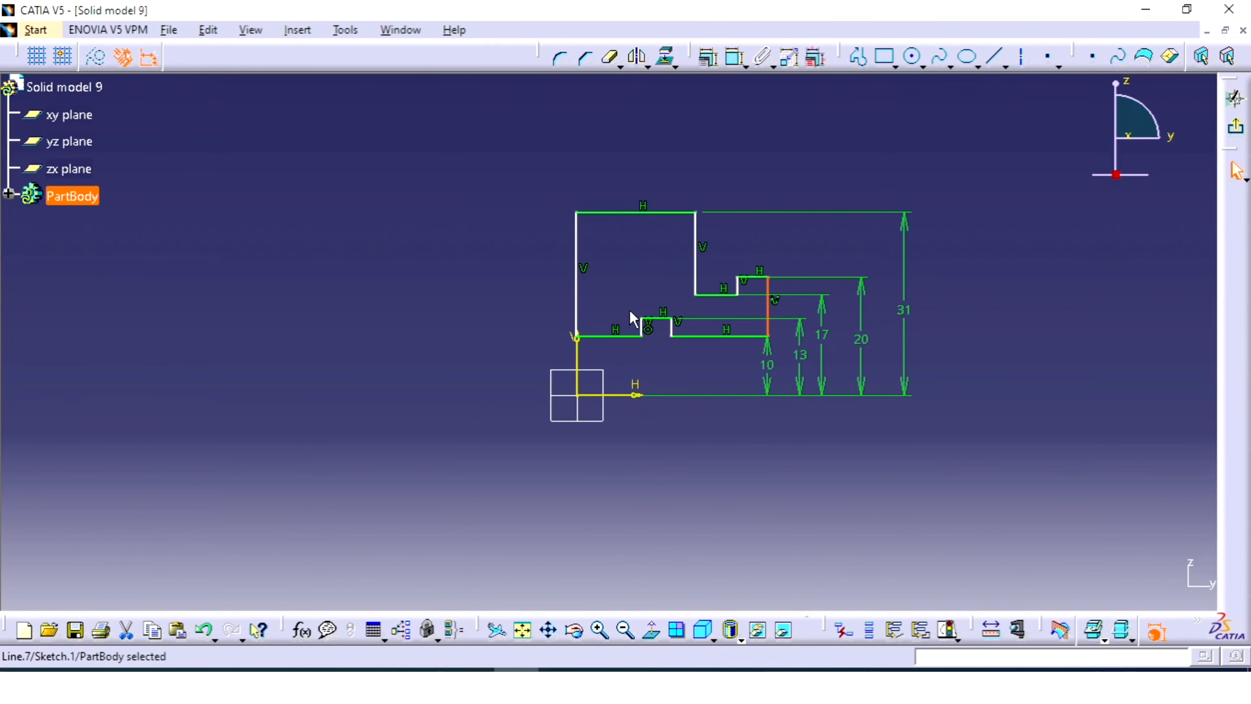
drag(577, 306, 405, 301)
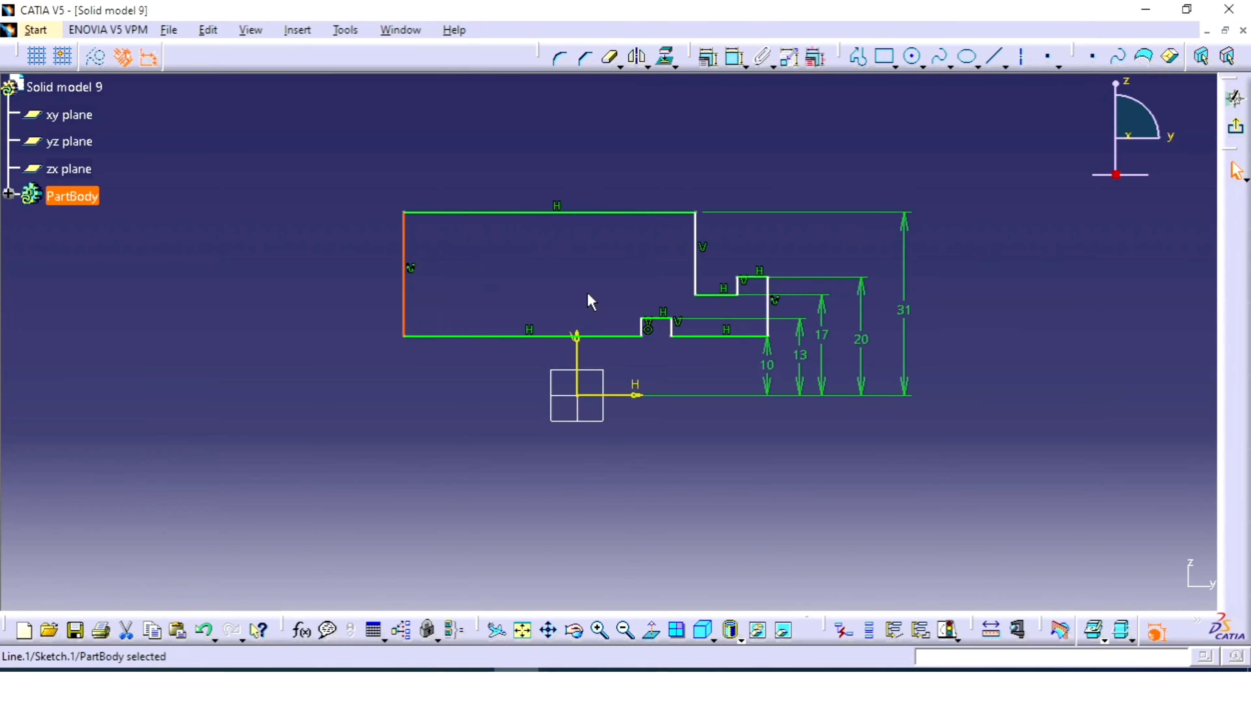
mouse_move(785, 310)
mouse_down()
mouse_move(749, 303)
mouse_move(791, 299)
mouse_up()
drag(695, 271, 548, 270)
drag(642, 328, 504, 327)
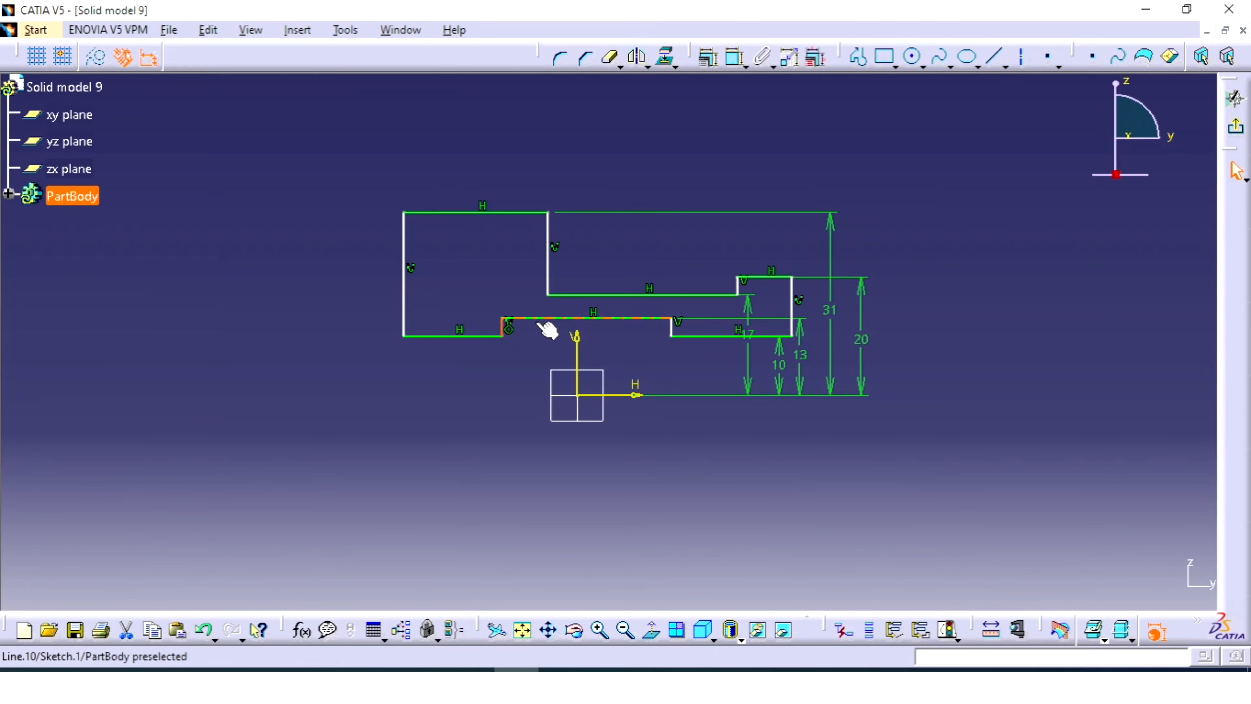
drag(677, 329, 536, 325)
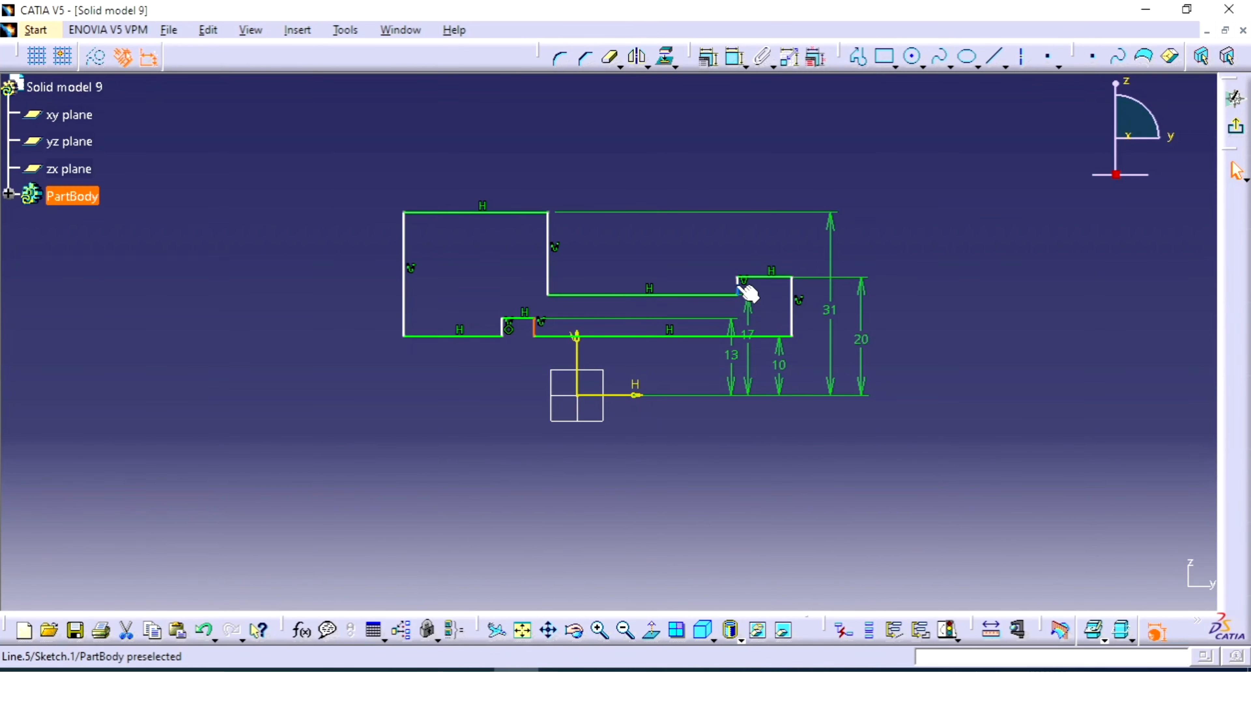
drag(748, 294, 566, 290)
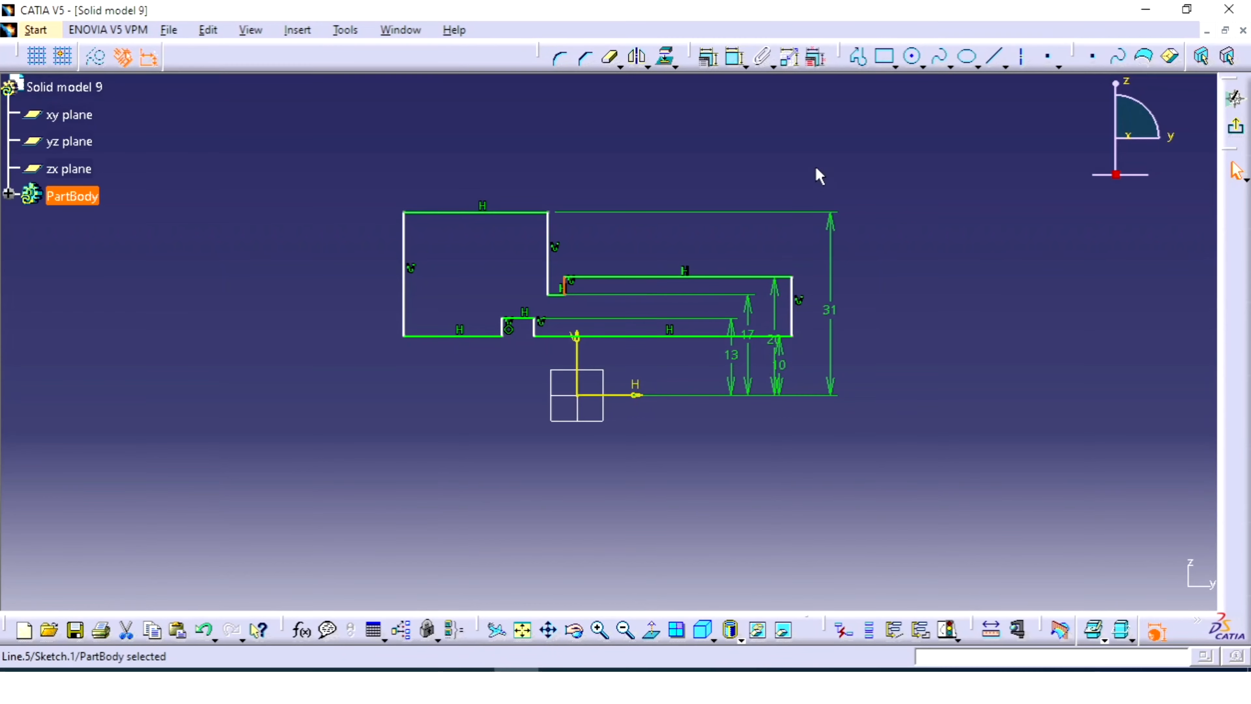
Step: Constrain the profile's right edge to be coincident with the vertical axis
click(734, 57)
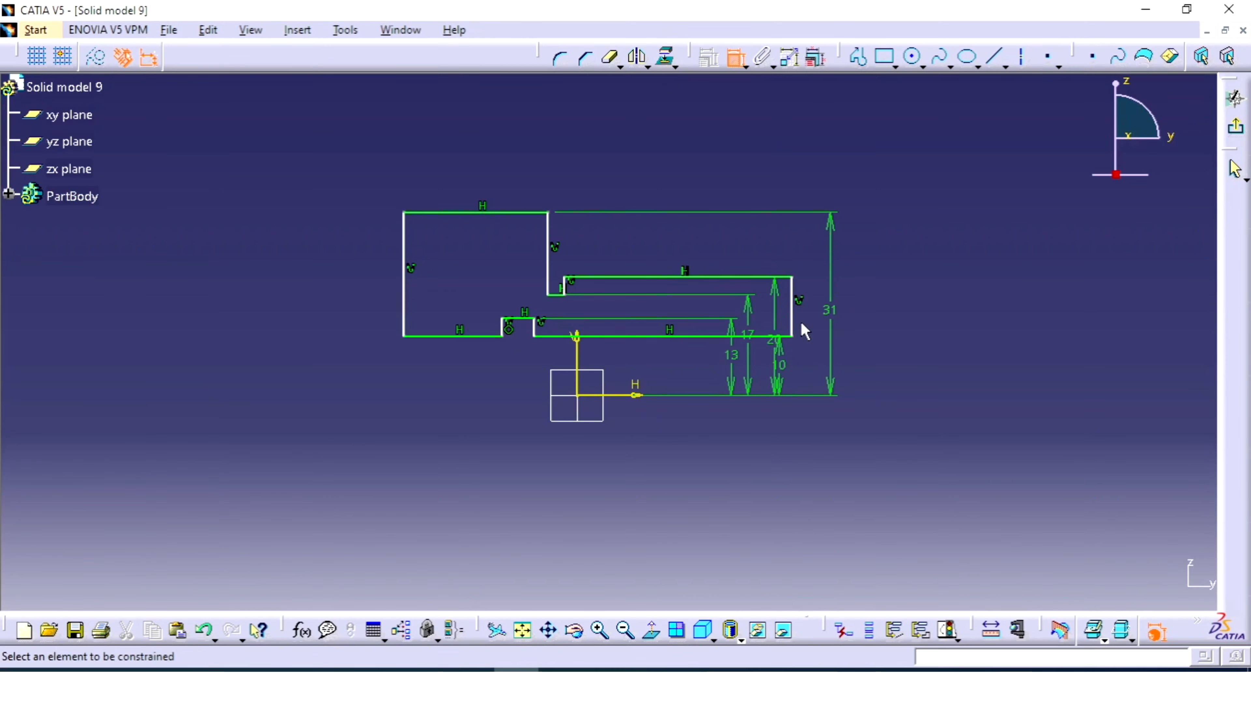
click(791, 320)
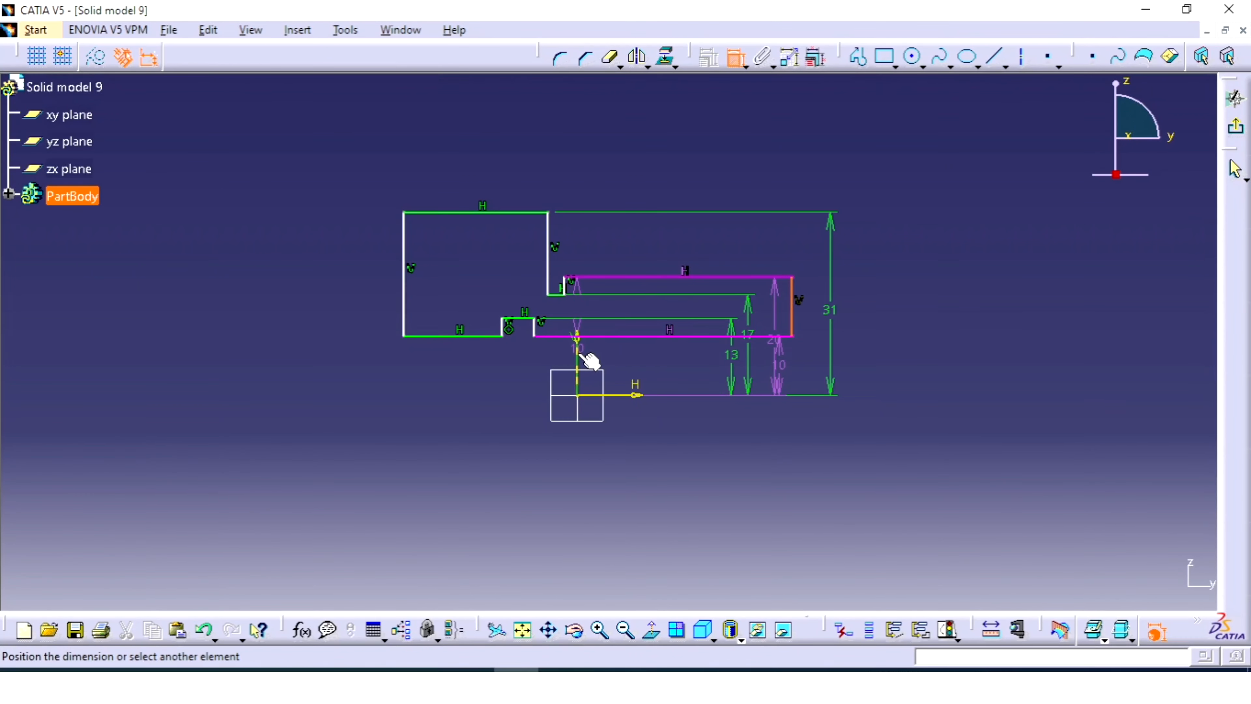
right_click(590, 362)
click(655, 548)
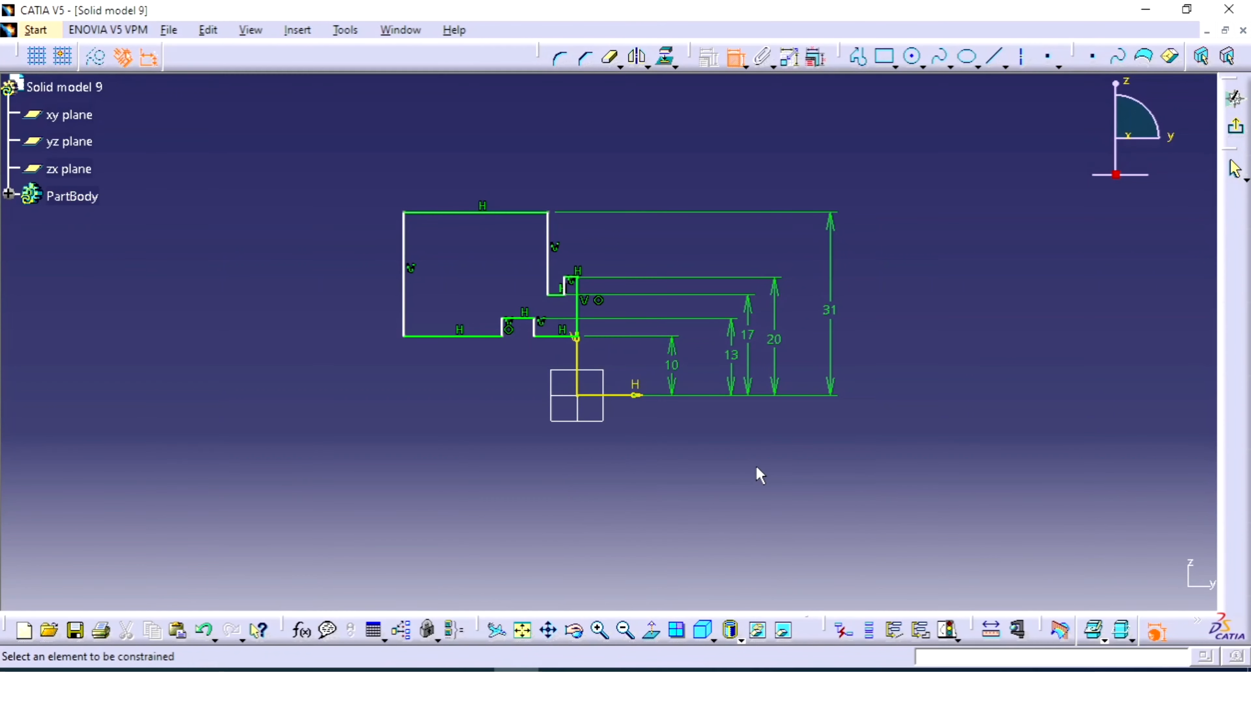
Step: Dimension the width of the lip's top edge and set it to 2 mm, following the reference drawing
key(alt+Tab)
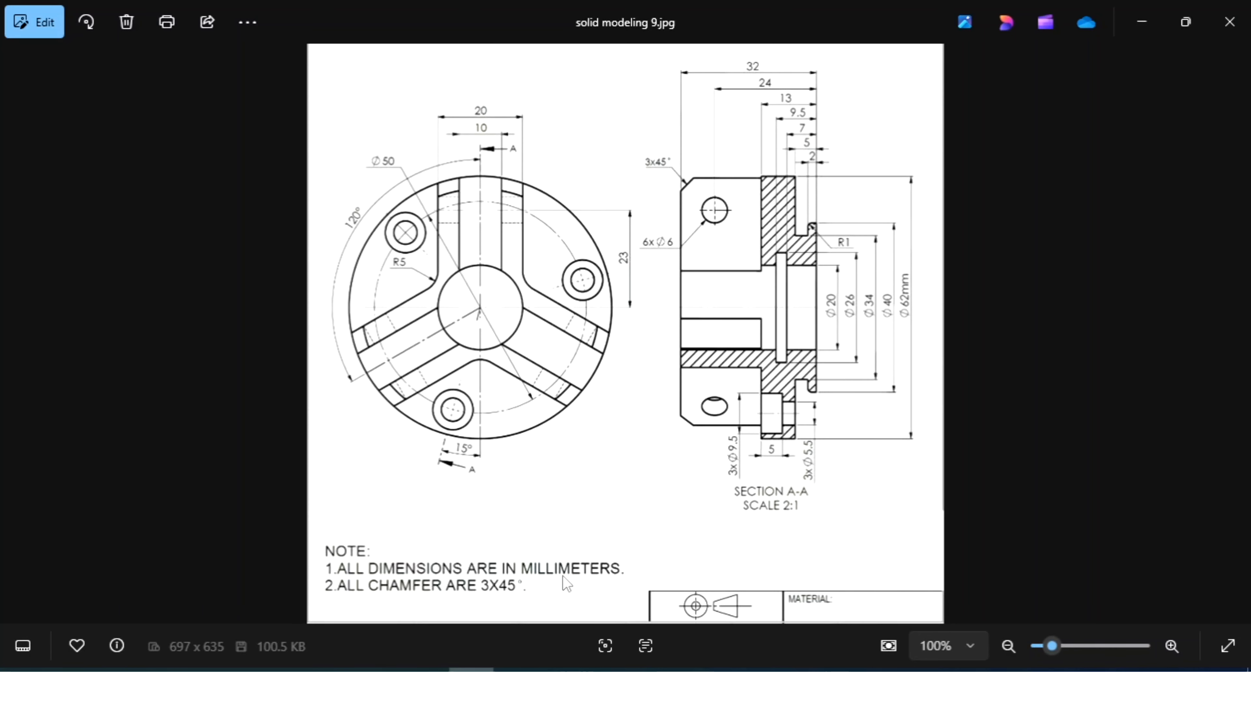
key(alt+Tab)
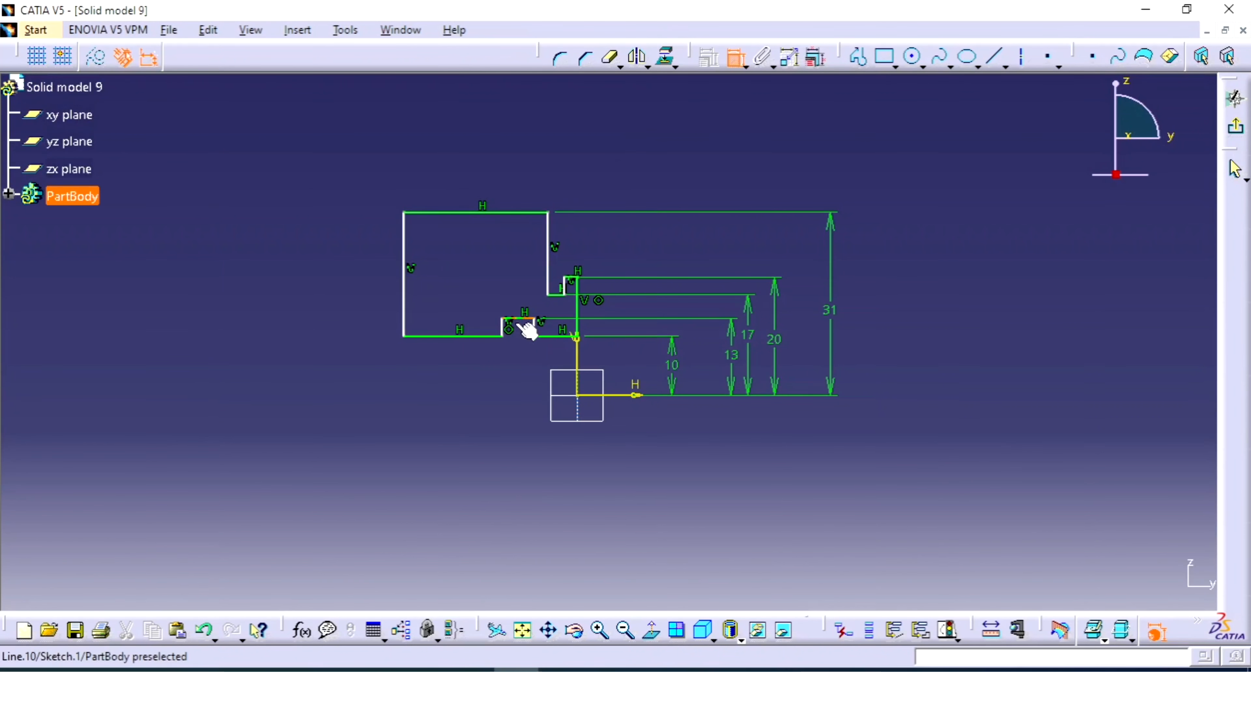
middle_drag(709, 279, 746, 191)
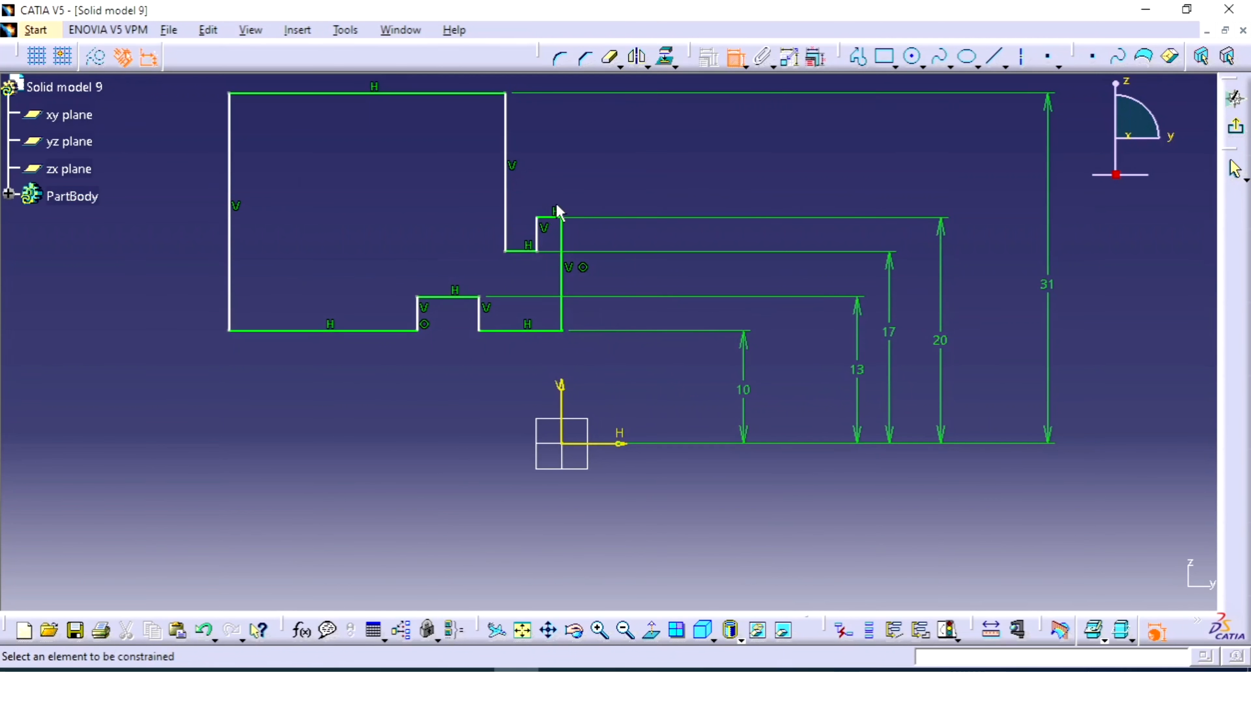
click(548, 217)
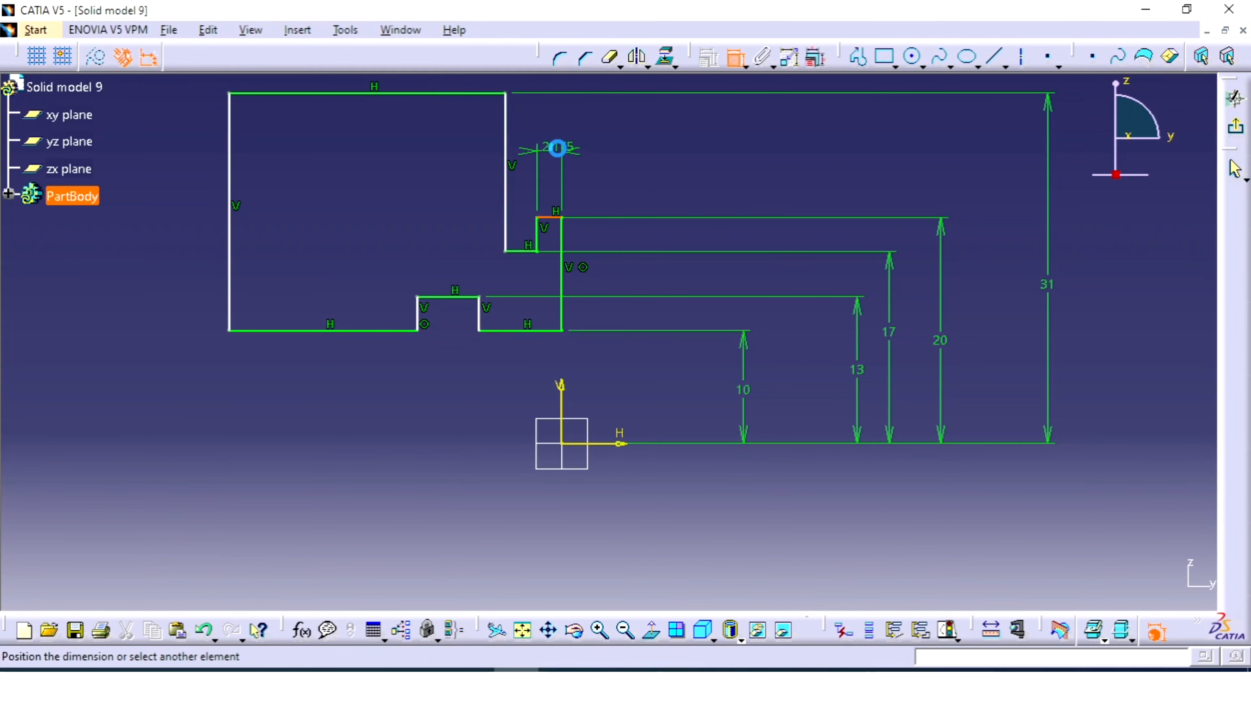
click(557, 150)
double_click(559, 147)
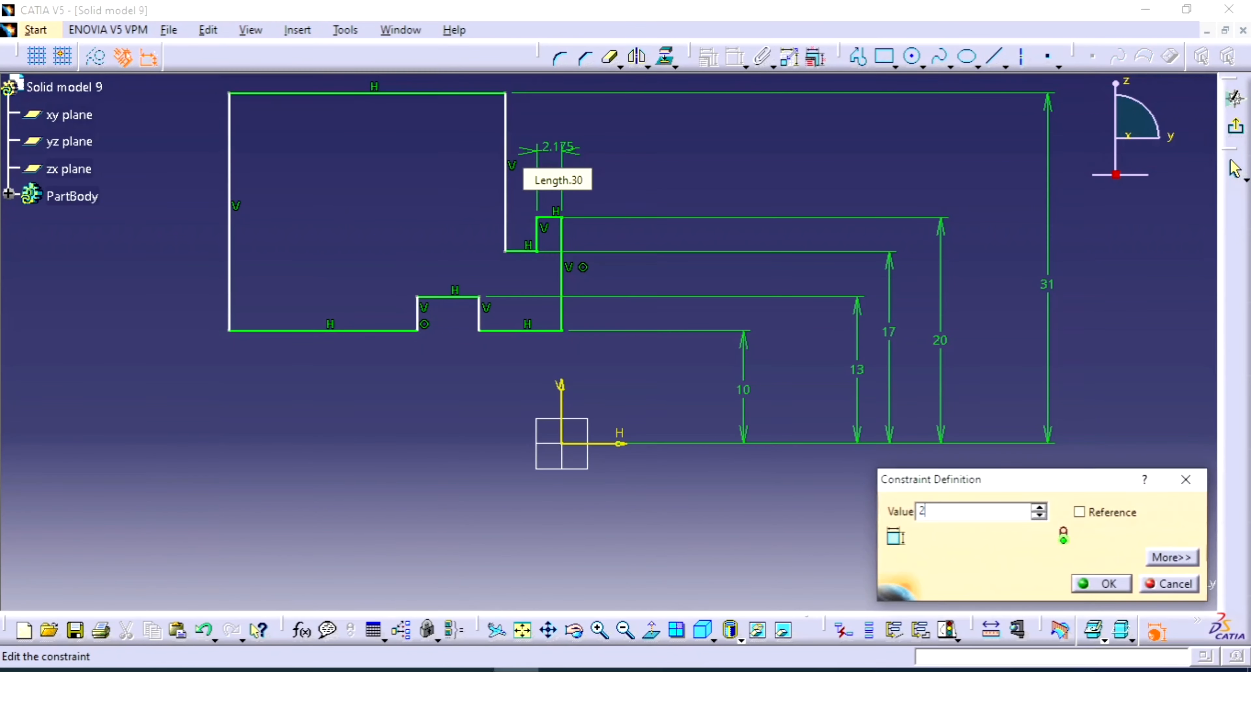
text(2)
key(Return)
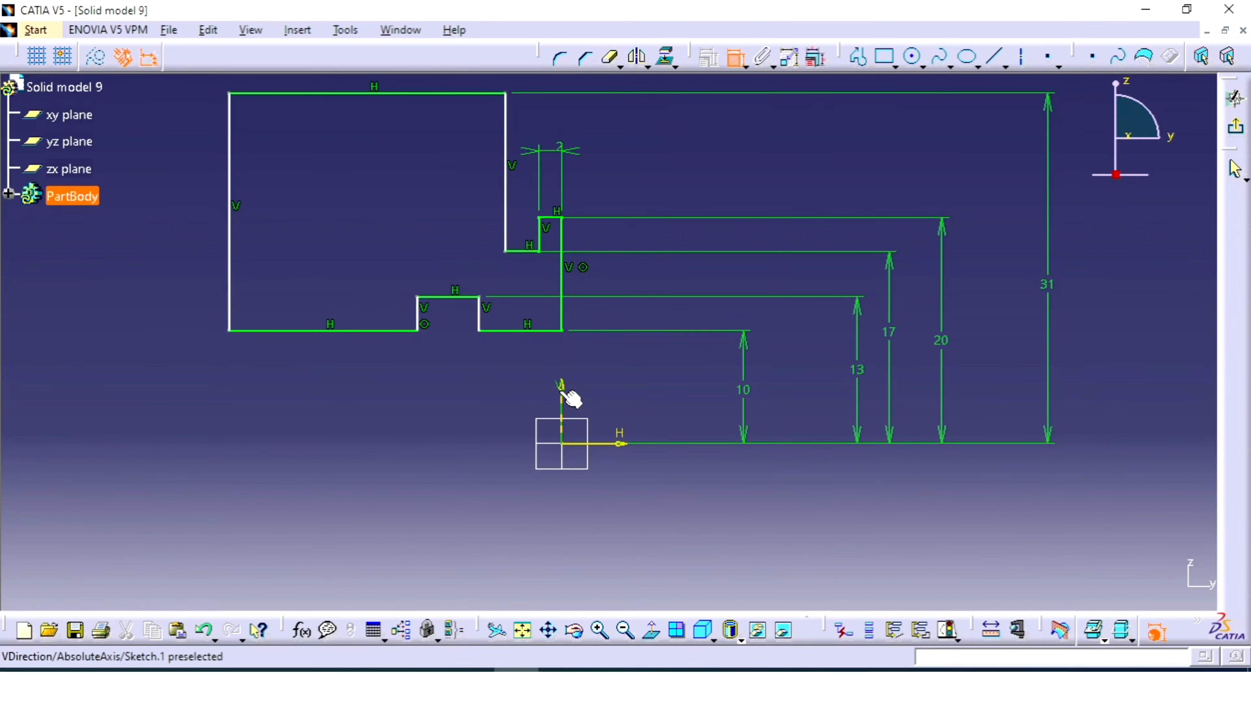
Step: Dimension the flange's right vertical edge from the vertical axis and set the distance to 5 mm
click(562, 389)
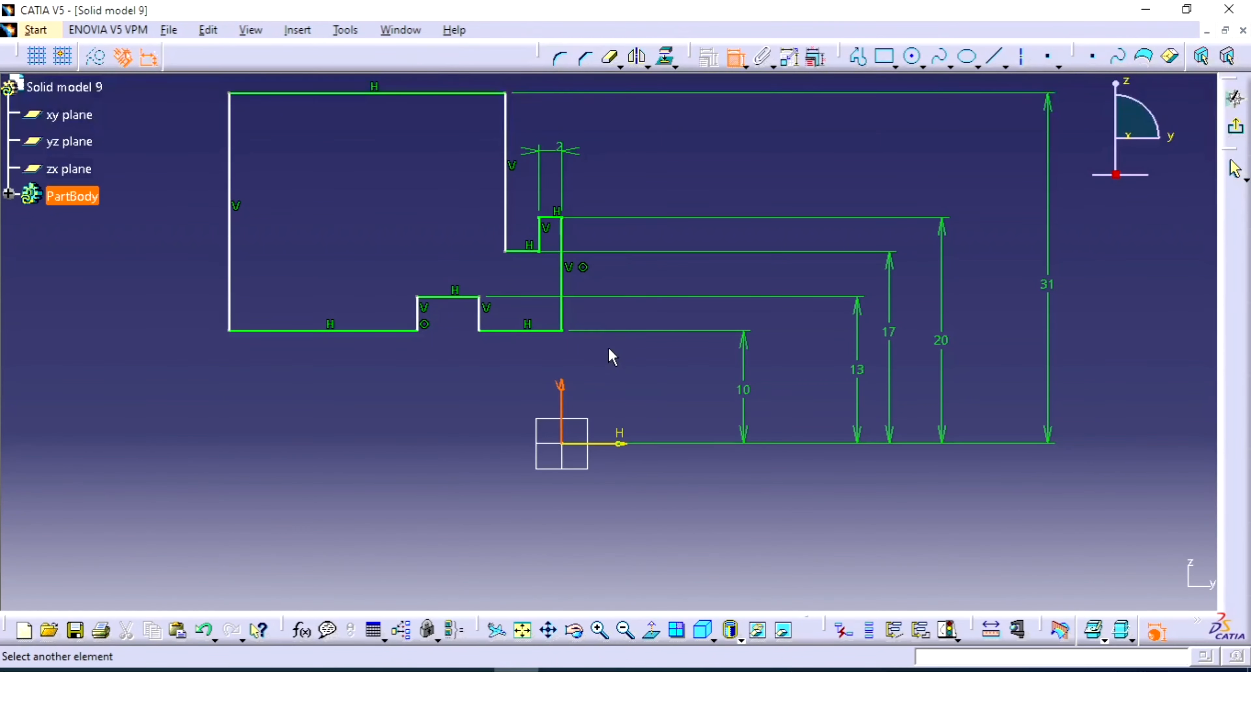
click(507, 207)
click(584, 167)
double_click(584, 167)
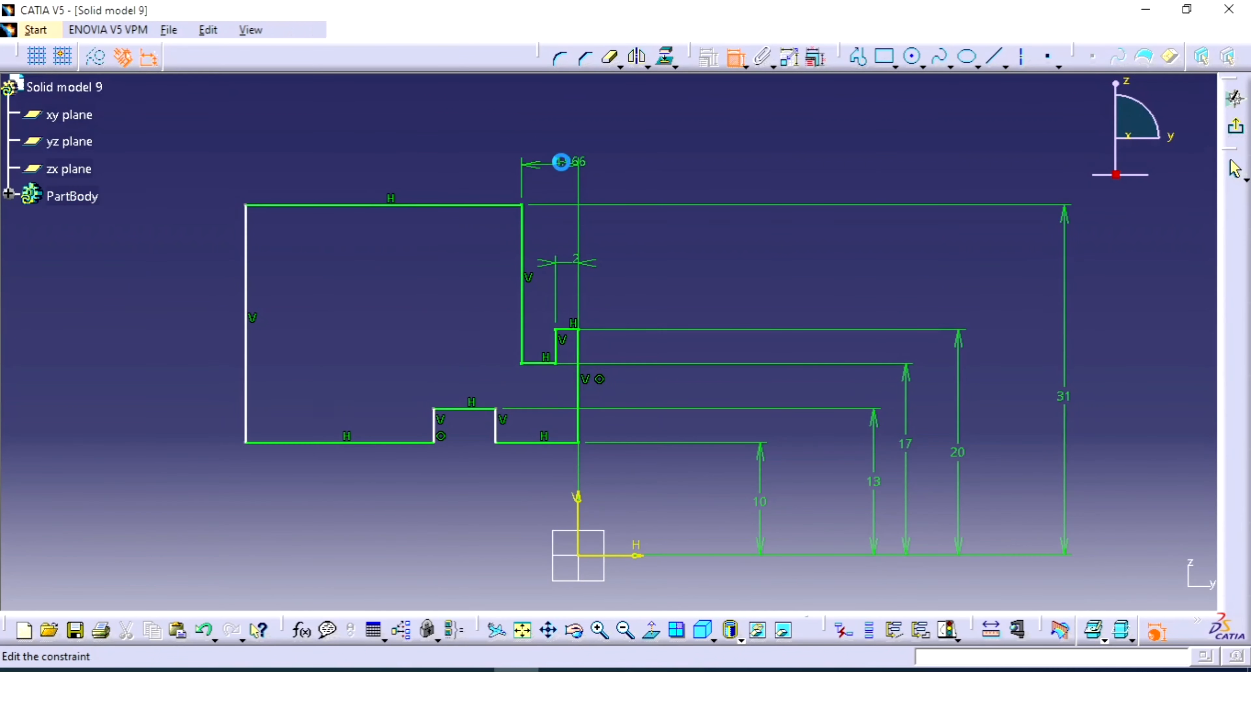
text(5)
key(Return)
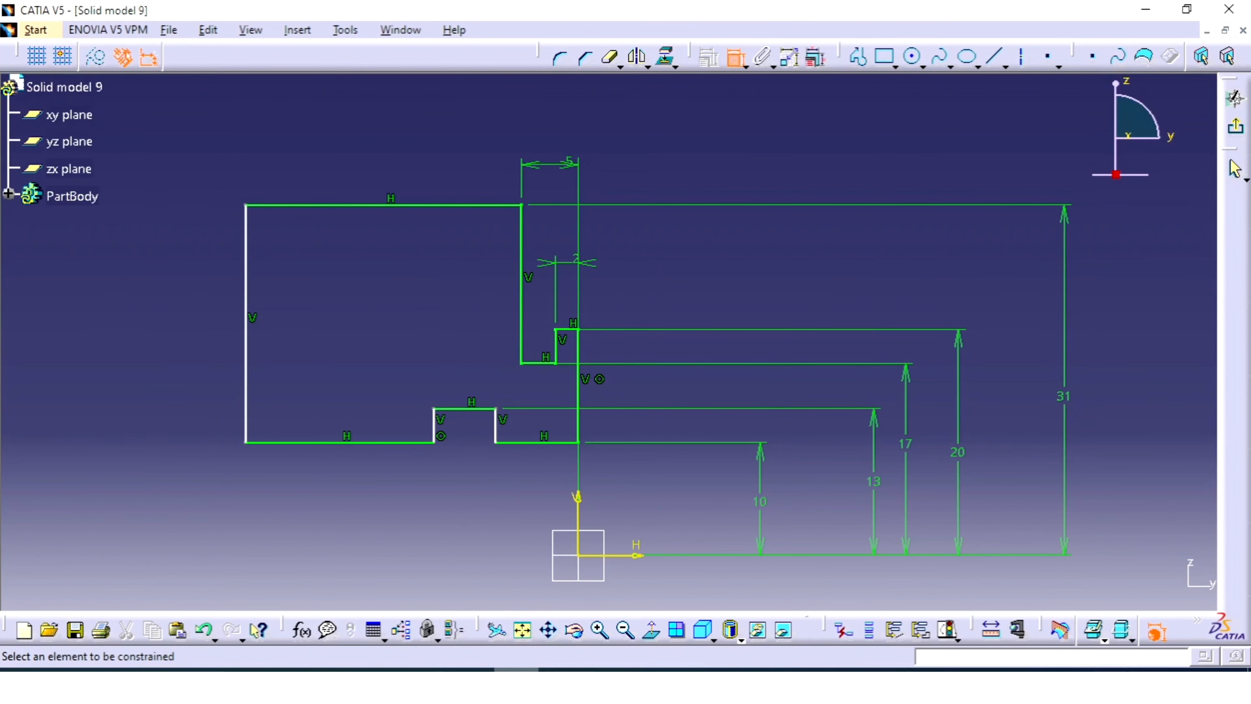
Step: Dimension the inner groove's right side from the vertical axis and set the distance to 7 mm, following the reference drawing
key(alt+Tab)
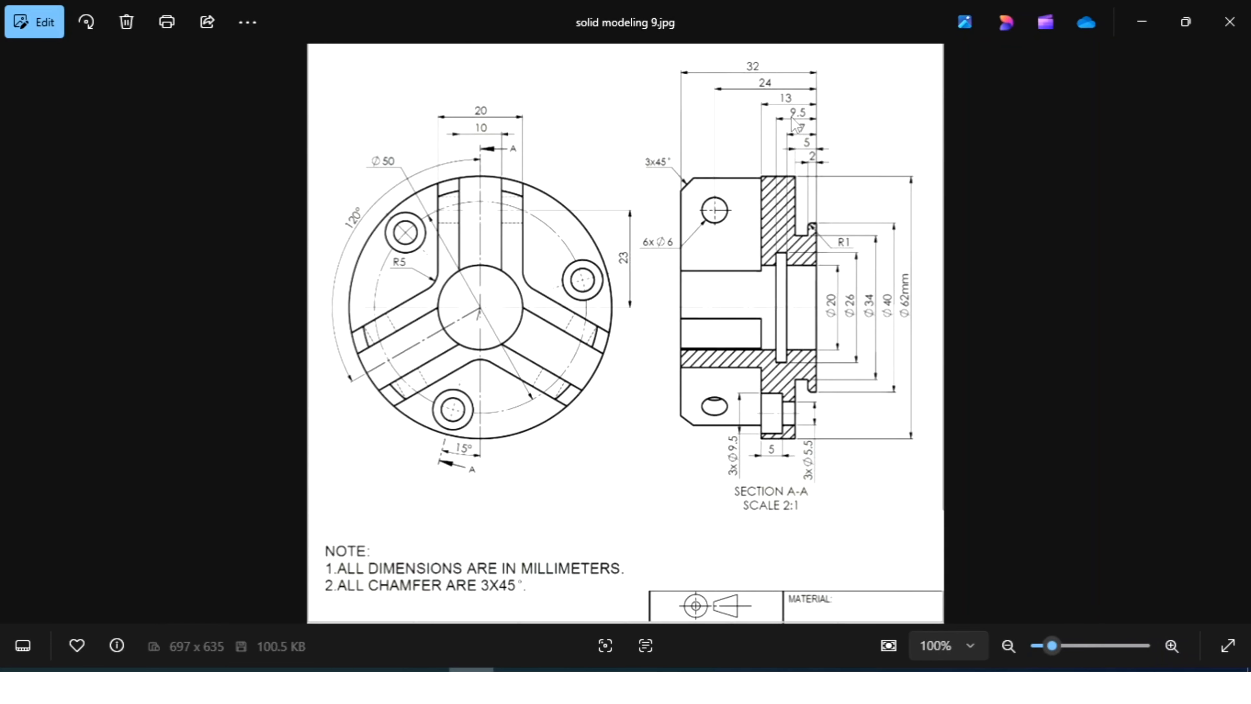
key(alt+Tab)
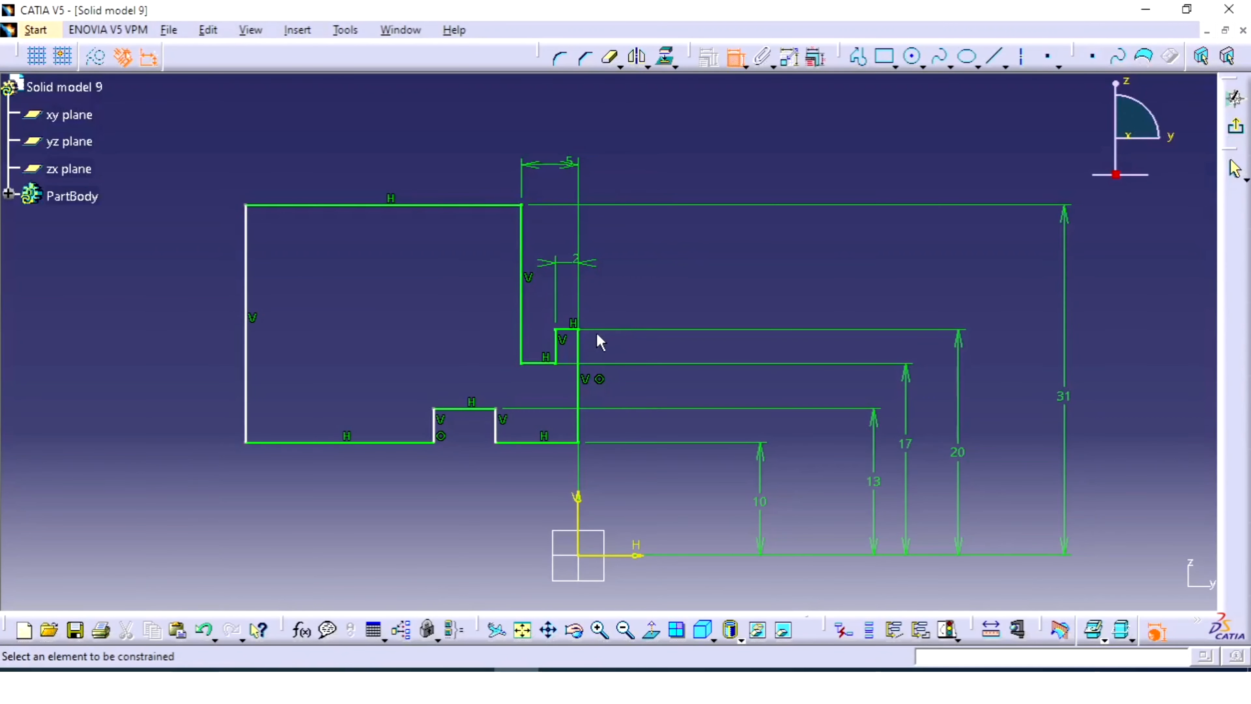
click(495, 434)
click(578, 508)
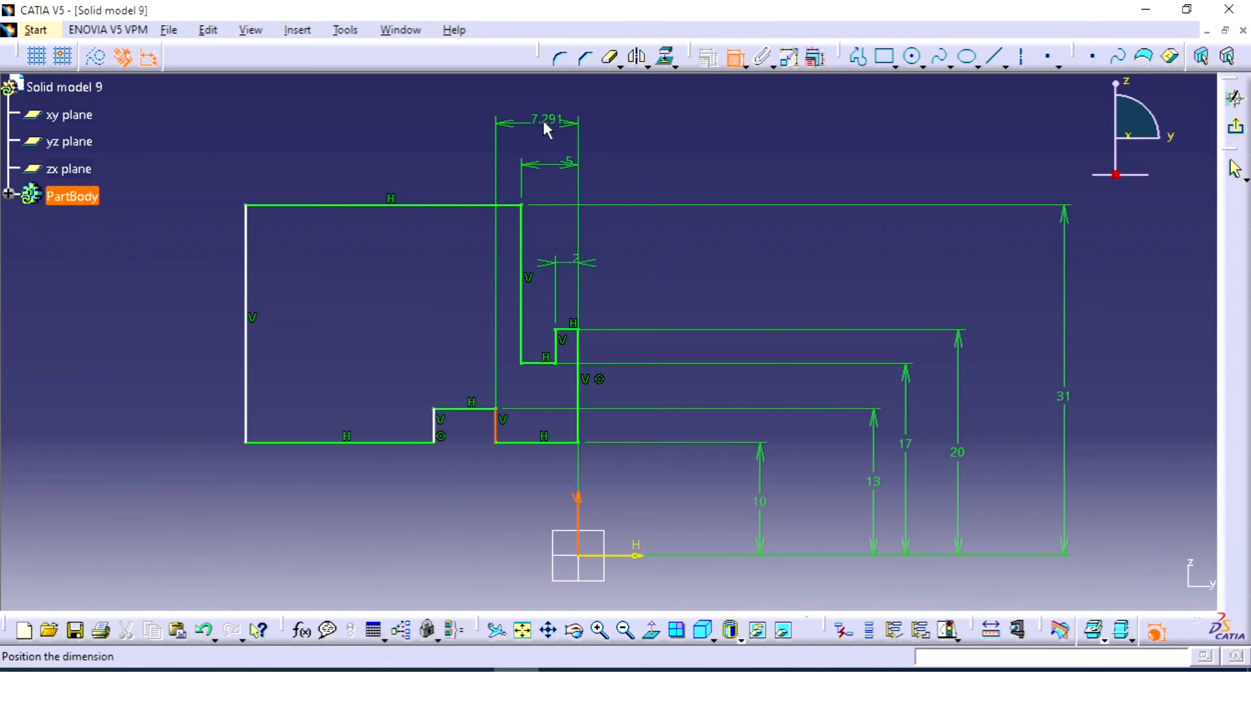
click(552, 121)
double_click(551, 126)
text(7mm)
key(Return)
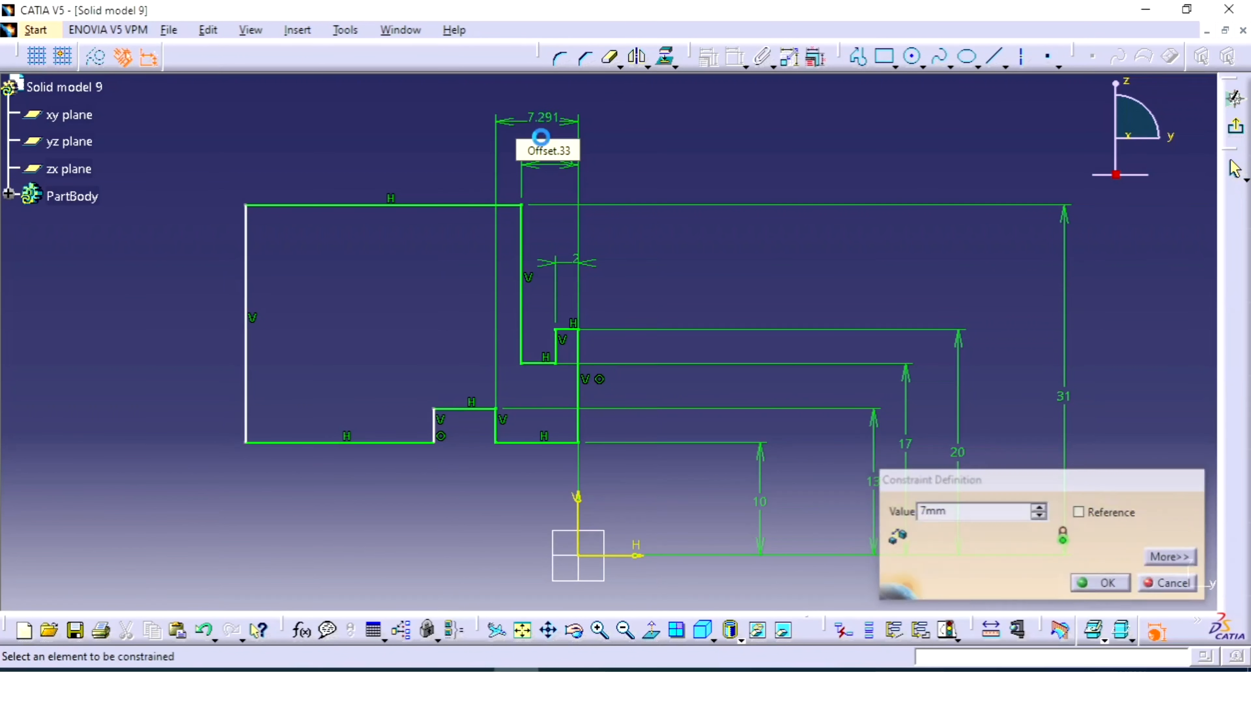
Step: Dimension the inner groove's left side from the vertical axis and set the distance to 9.5 mm
click(436, 431)
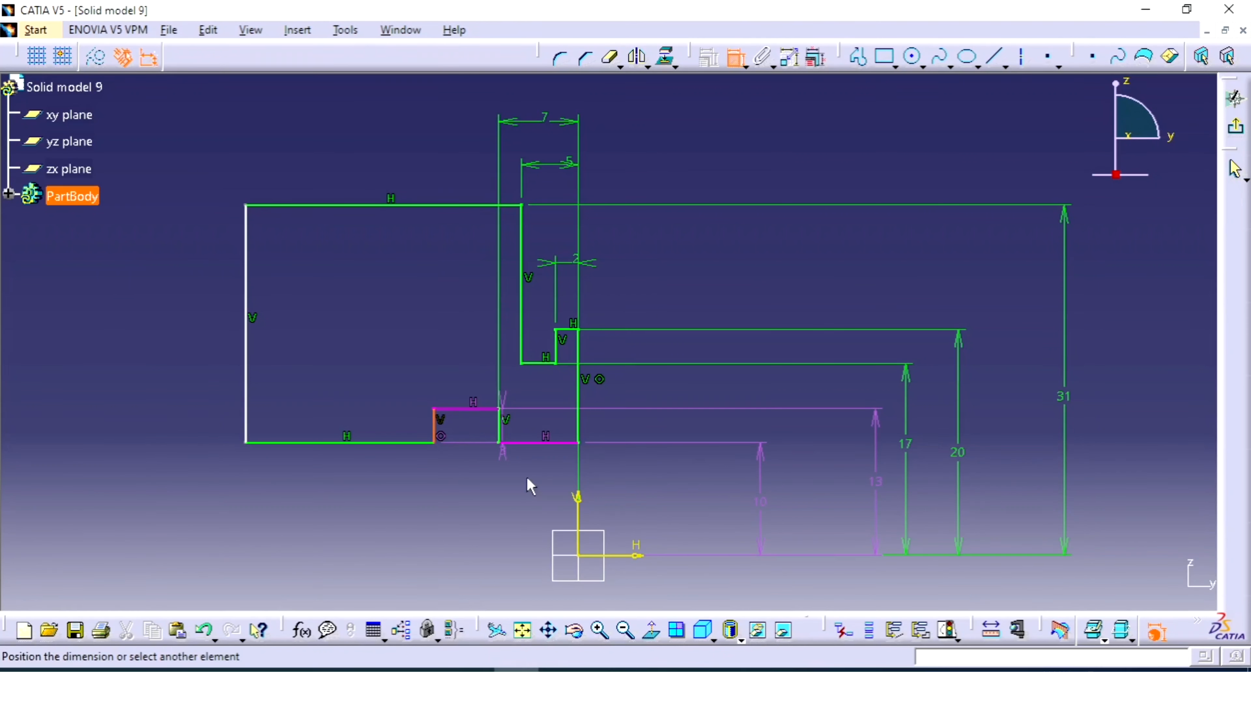
click(578, 502)
click(558, 100)
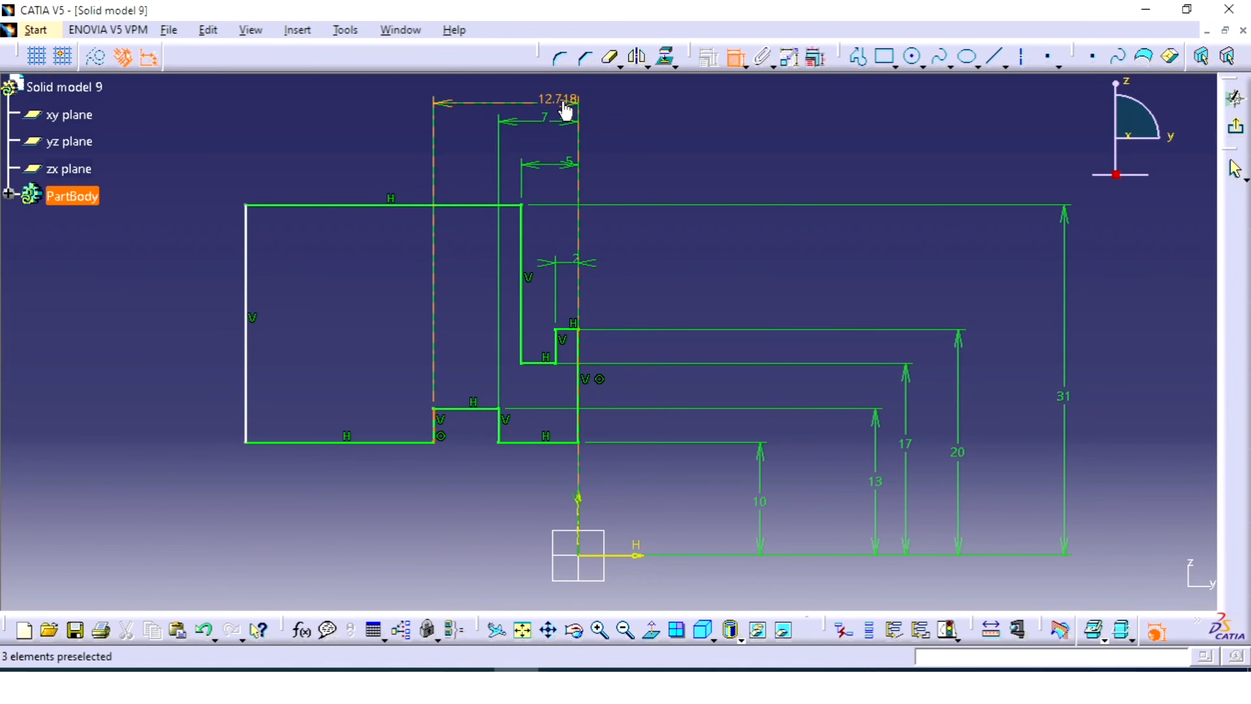
double_click(559, 101)
text(9.5)
key(Return)
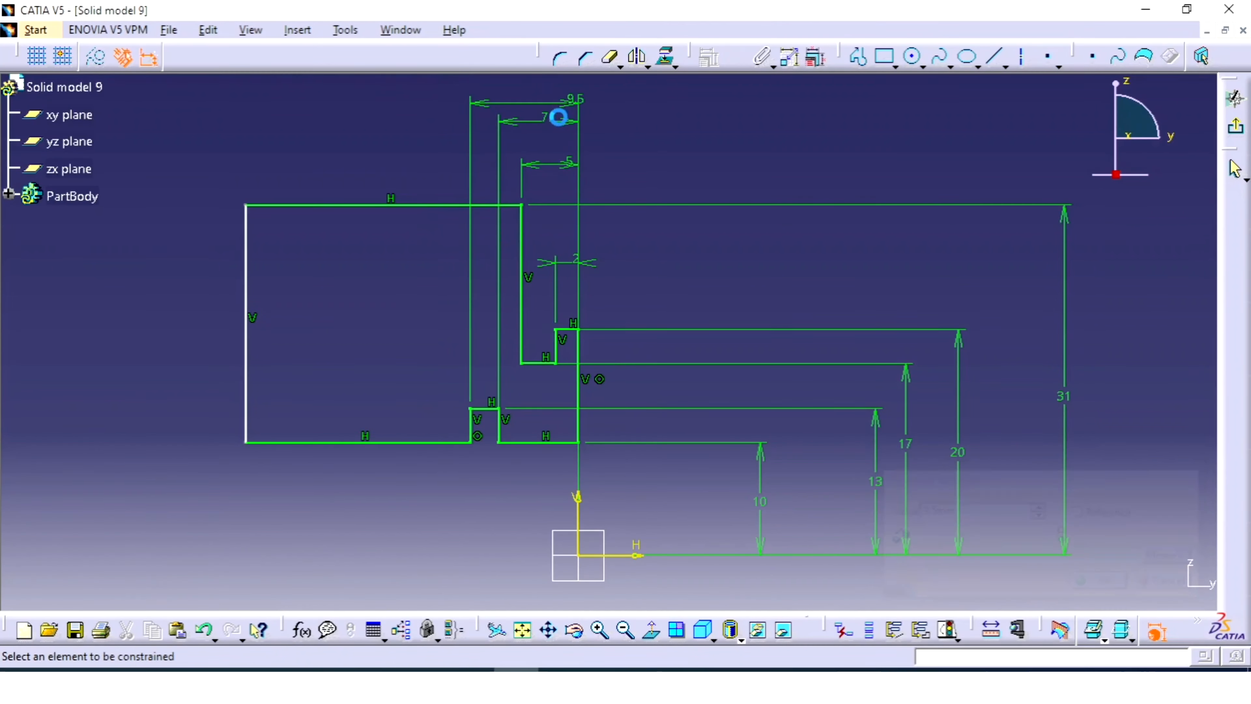
Step: Dimension the profile's outermost left edge from the vertical axis and set the distance to 13 mm, following the reference drawing
key(alt+Tab)
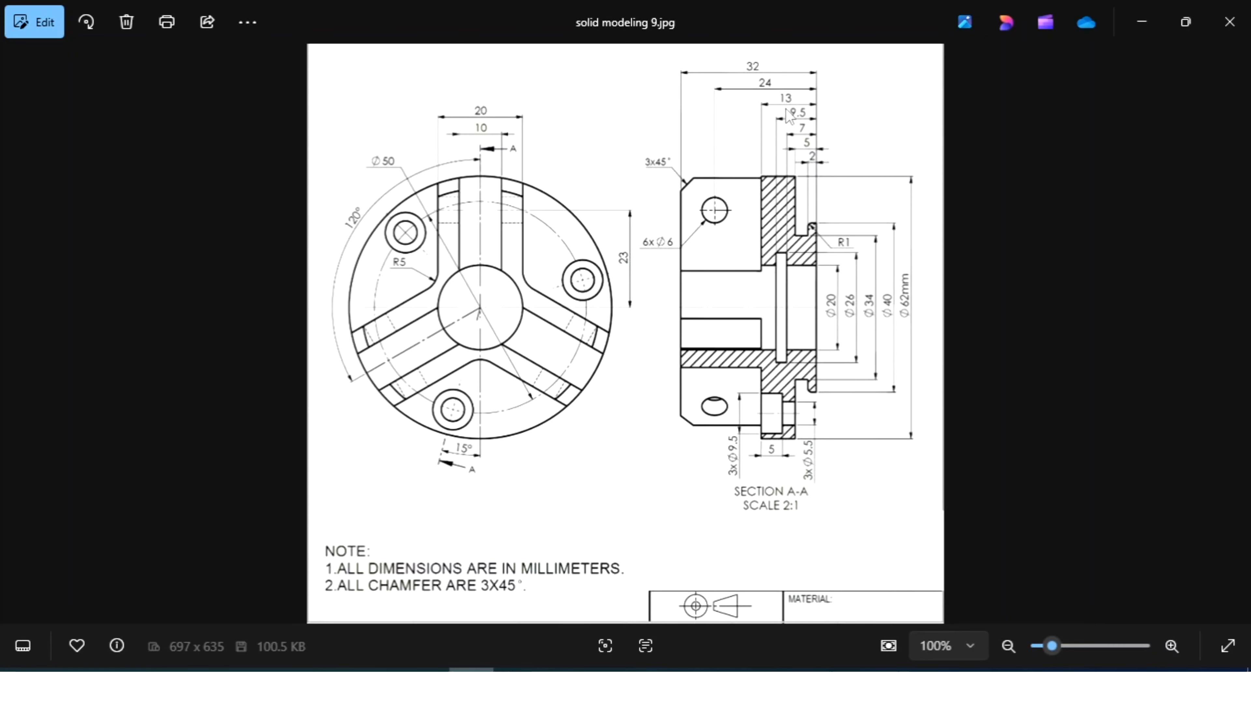
key(alt+Tab)
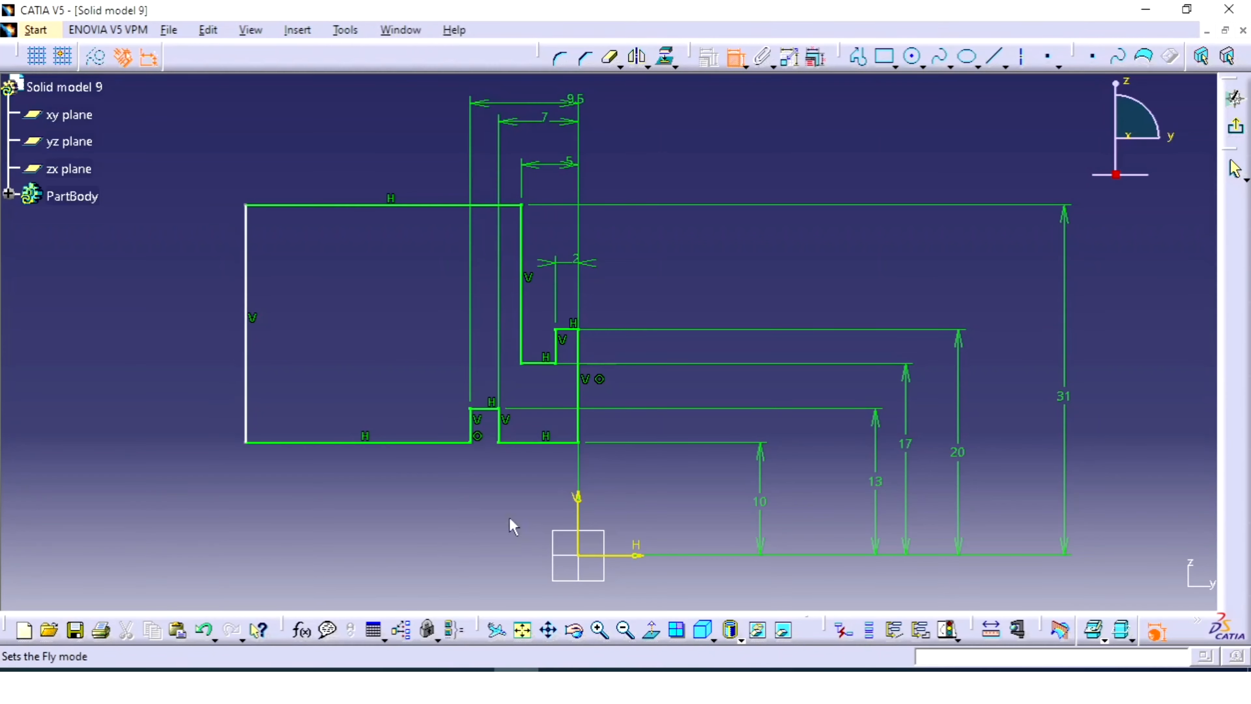
click(248, 254)
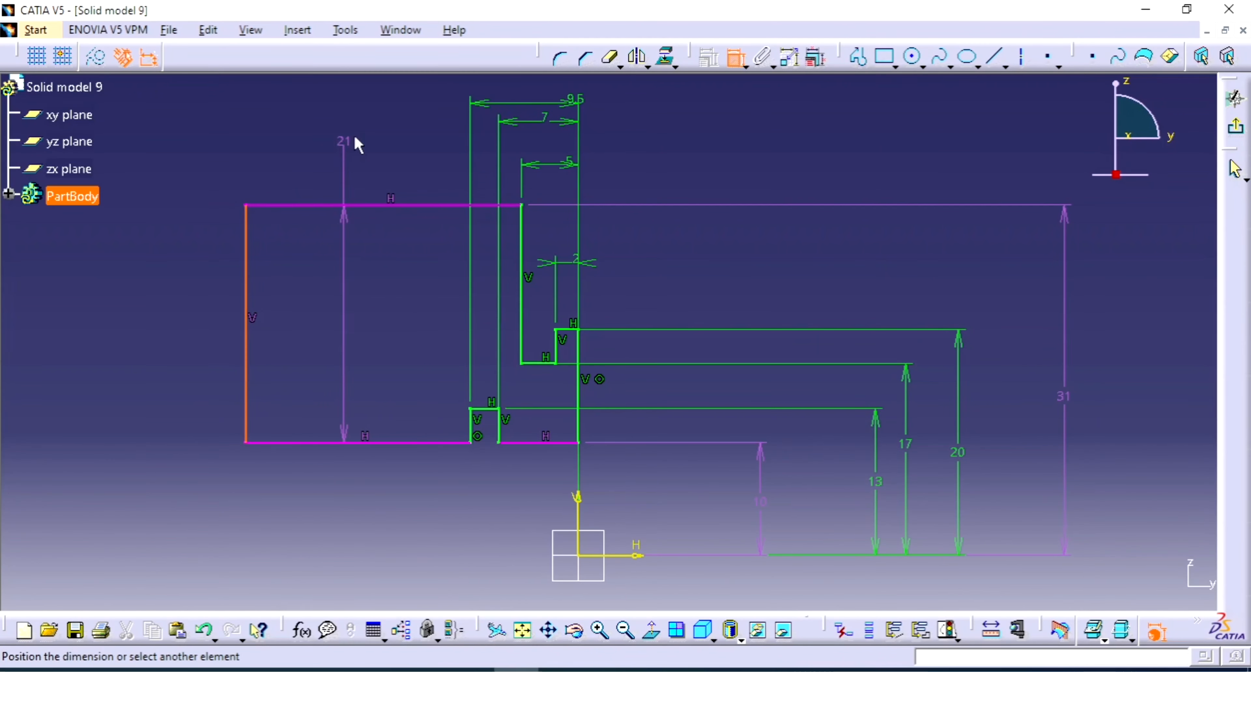
click(579, 508)
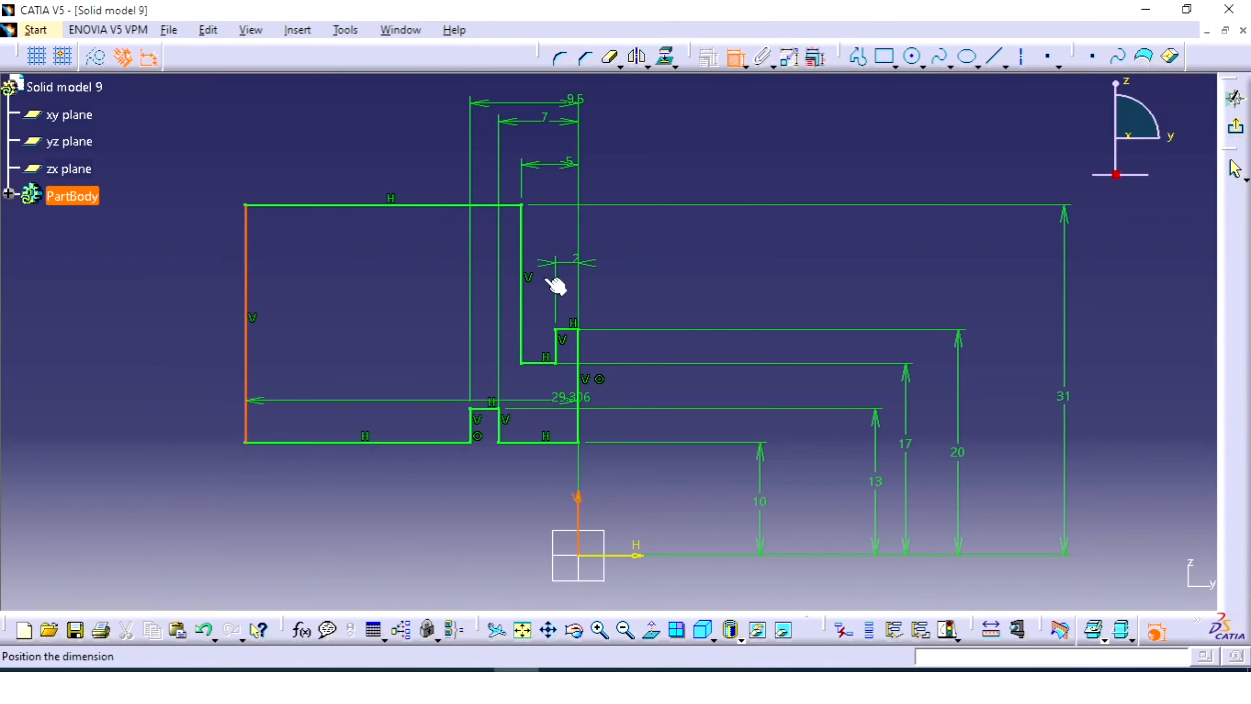
click(493, 85)
double_click(485, 92)
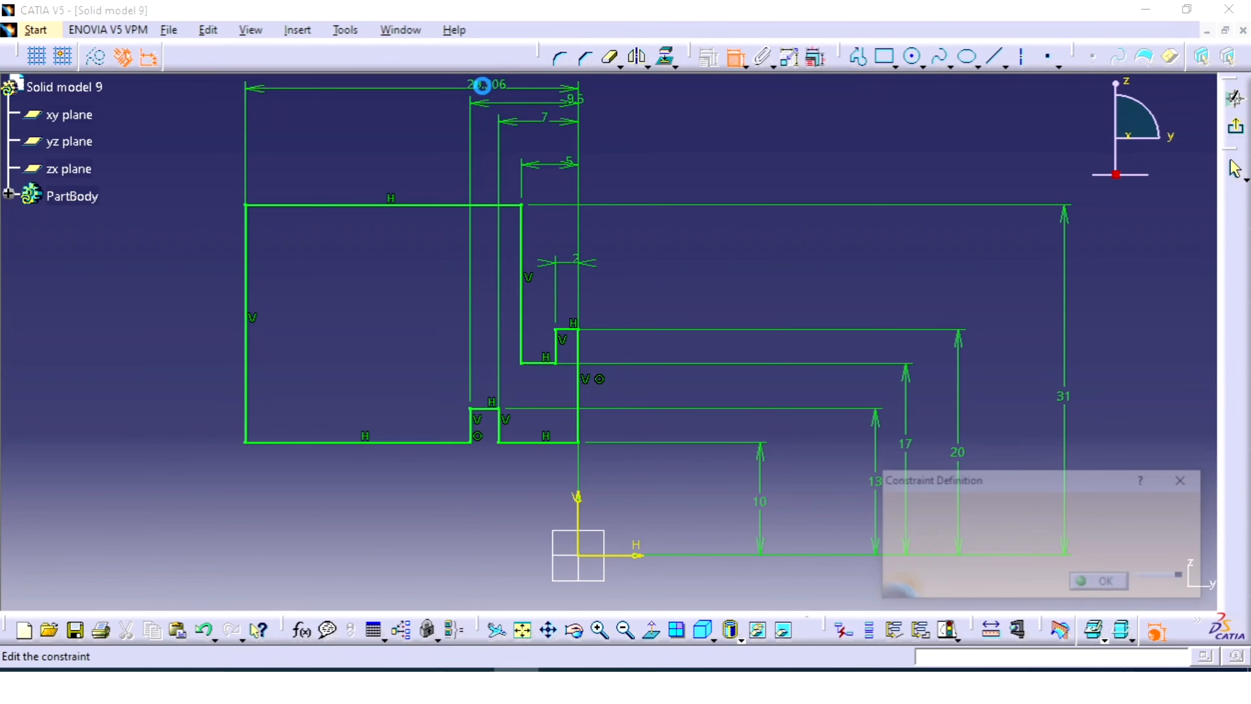
text(13mm)
key(Return)
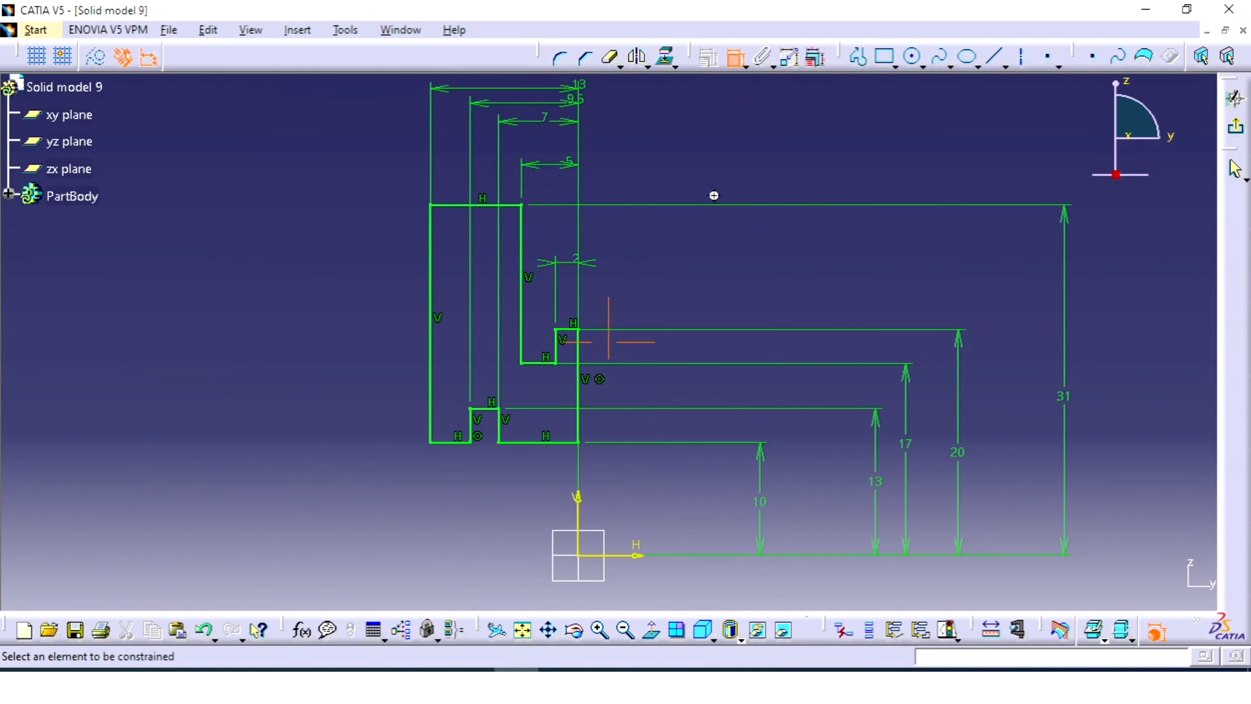
middle_drag(713, 195, 784, 256)
click(736, 64)
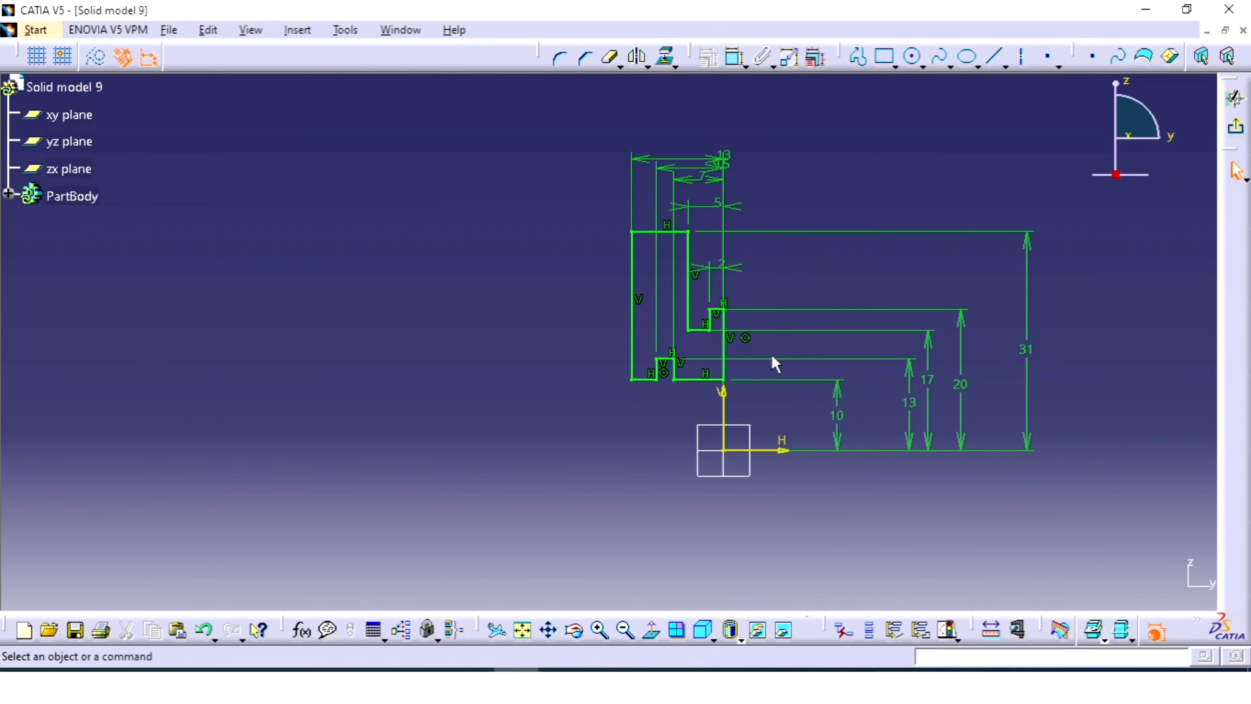
Step: Move the 10, 13, 17, 20 and 31 mm height dimensions closer to the profile, evenly staggered beside it
middle_drag(709, 400, 729, 370)
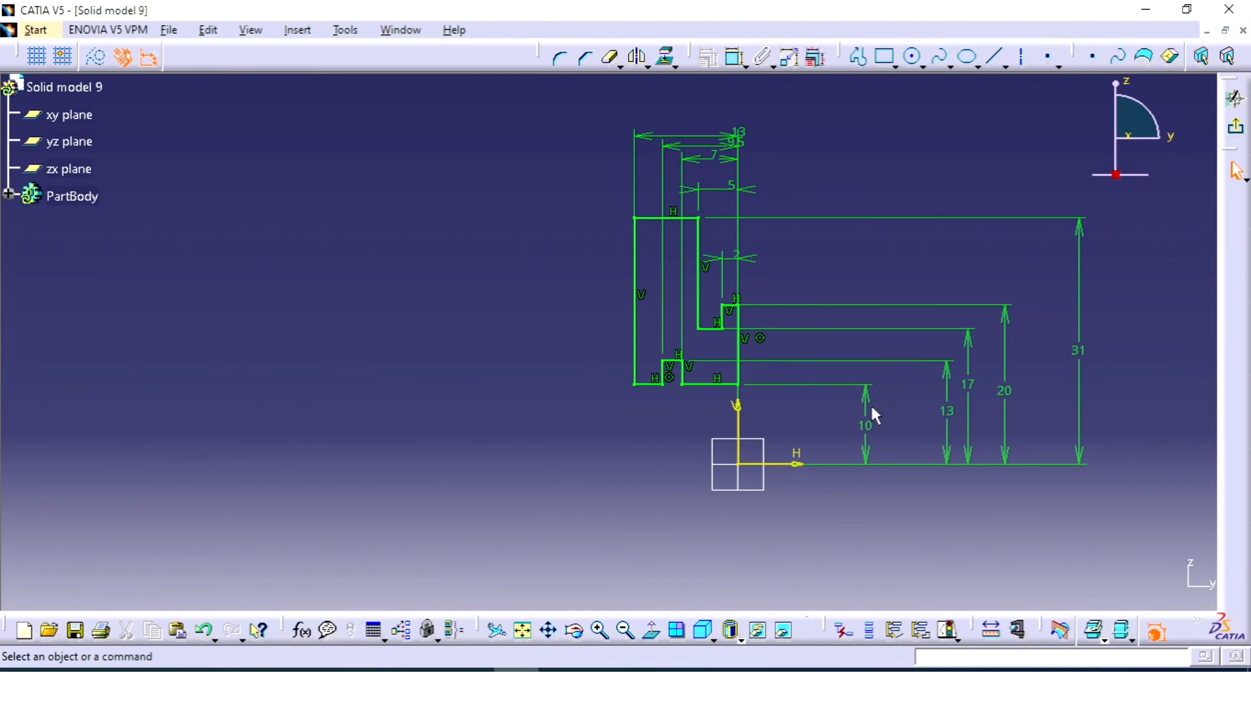
drag(868, 419, 789, 414)
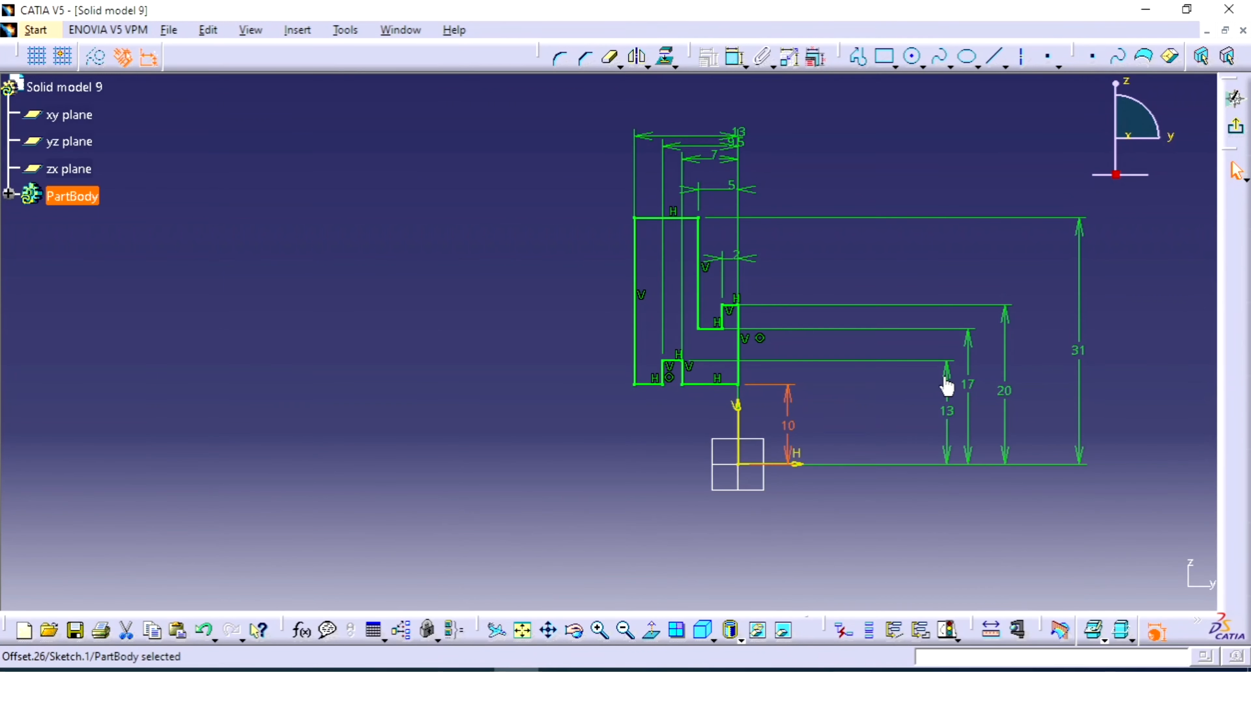
drag(947, 387, 837, 396)
drag(974, 364, 863, 374)
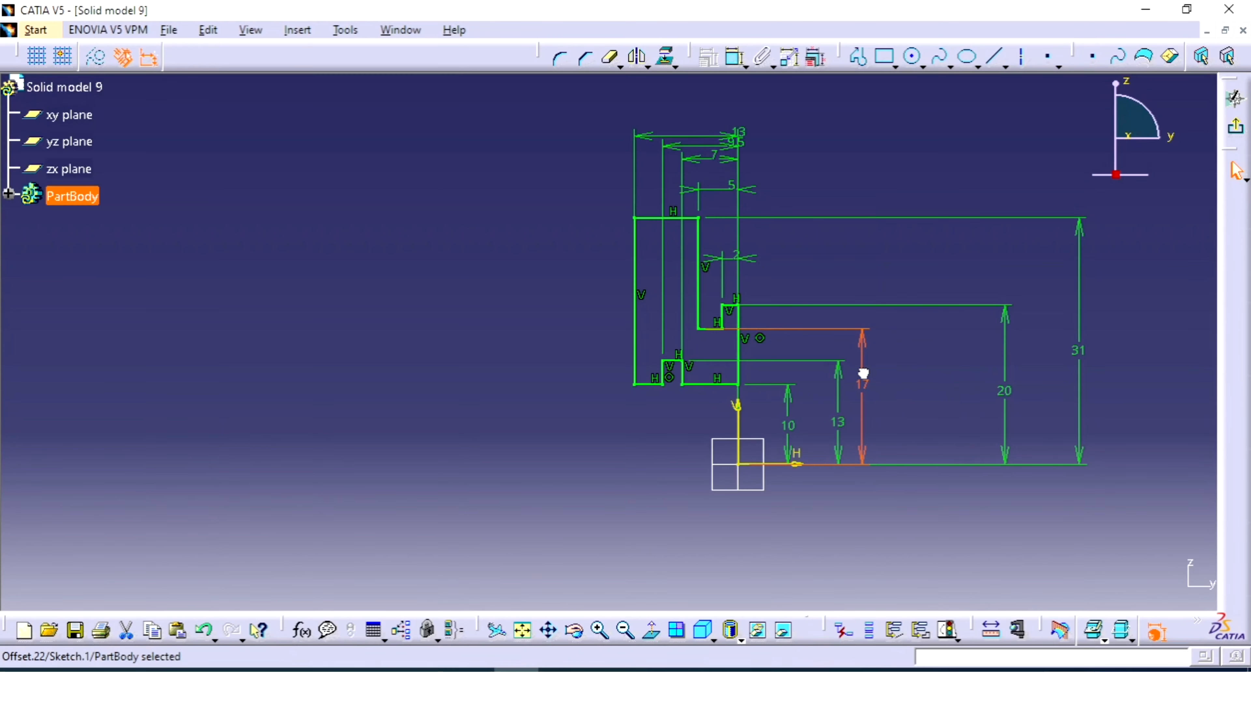
drag(1014, 343, 900, 345)
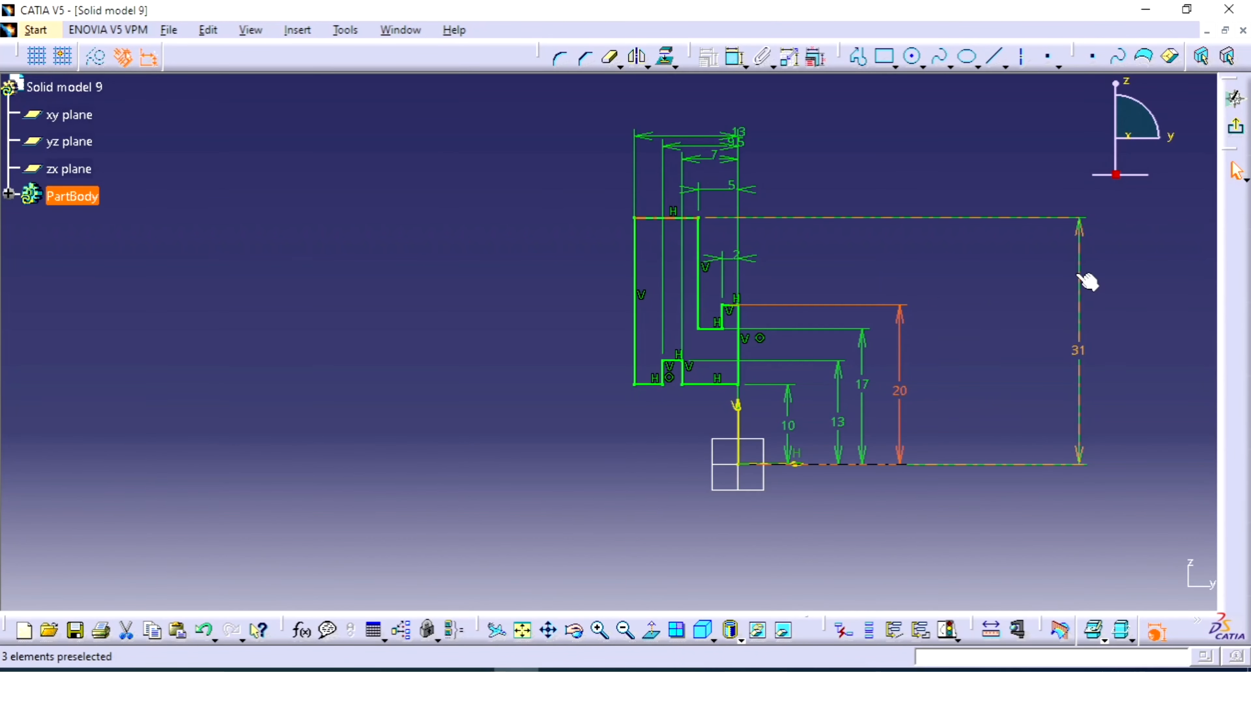
drag(1088, 282, 947, 302)
click(1000, 291)
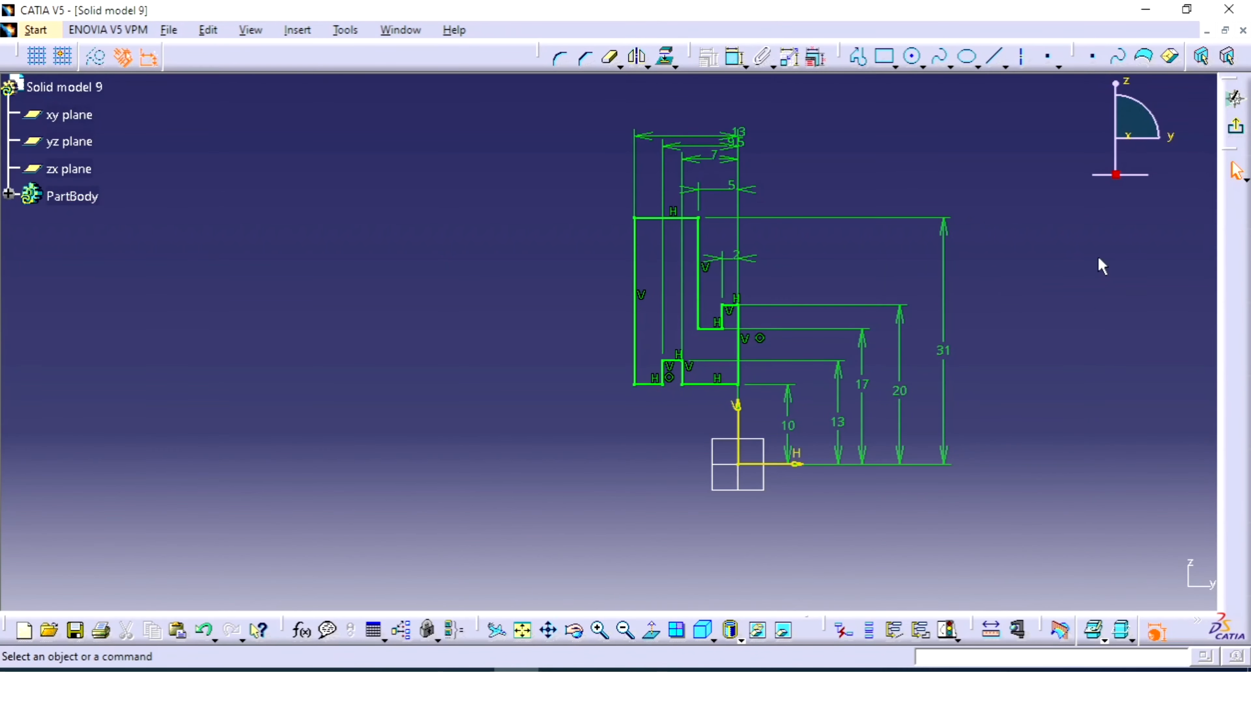
Step: Exit the sketch and revolve the profile 360 degrees about its horizontal axis with the Shaft command
click(1234, 129)
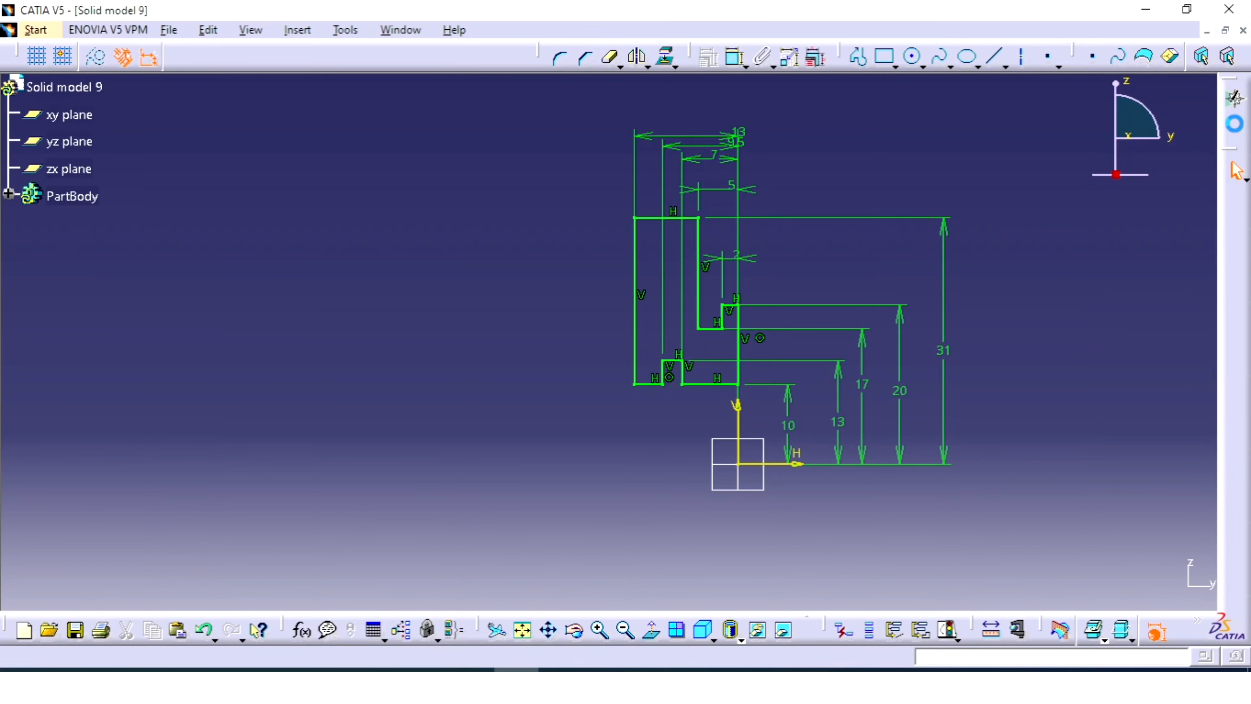
click(743, 291)
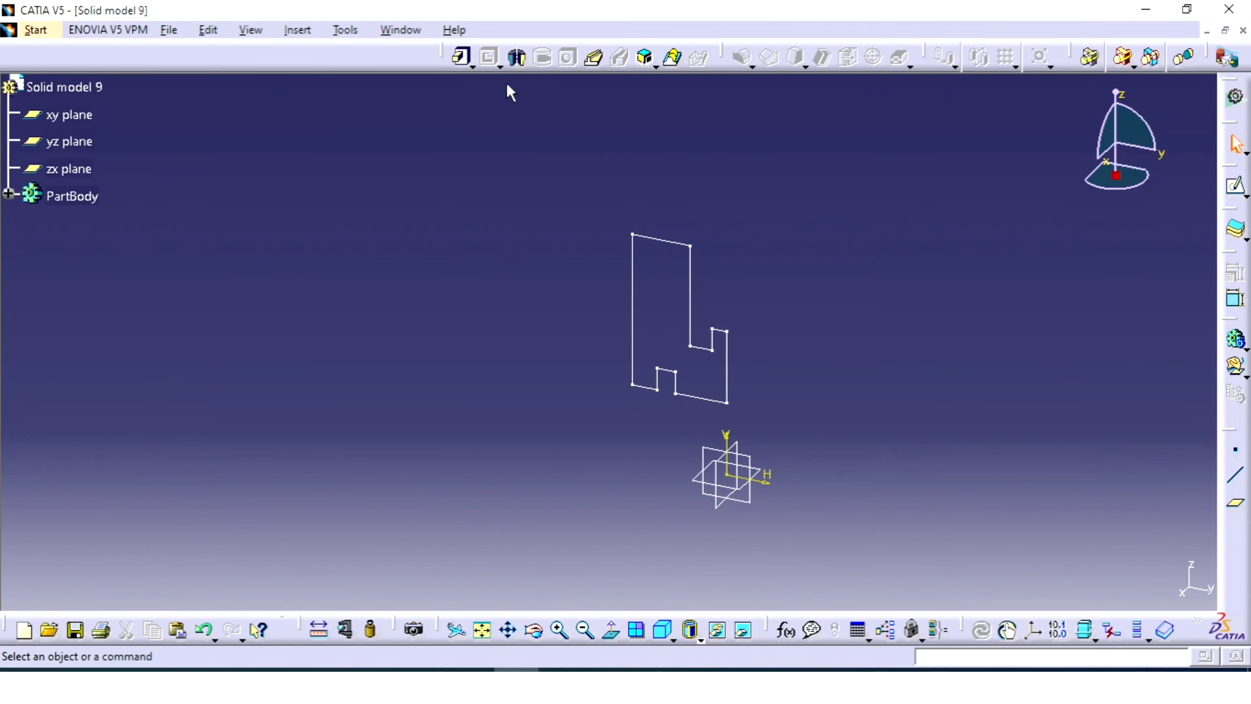
click(519, 58)
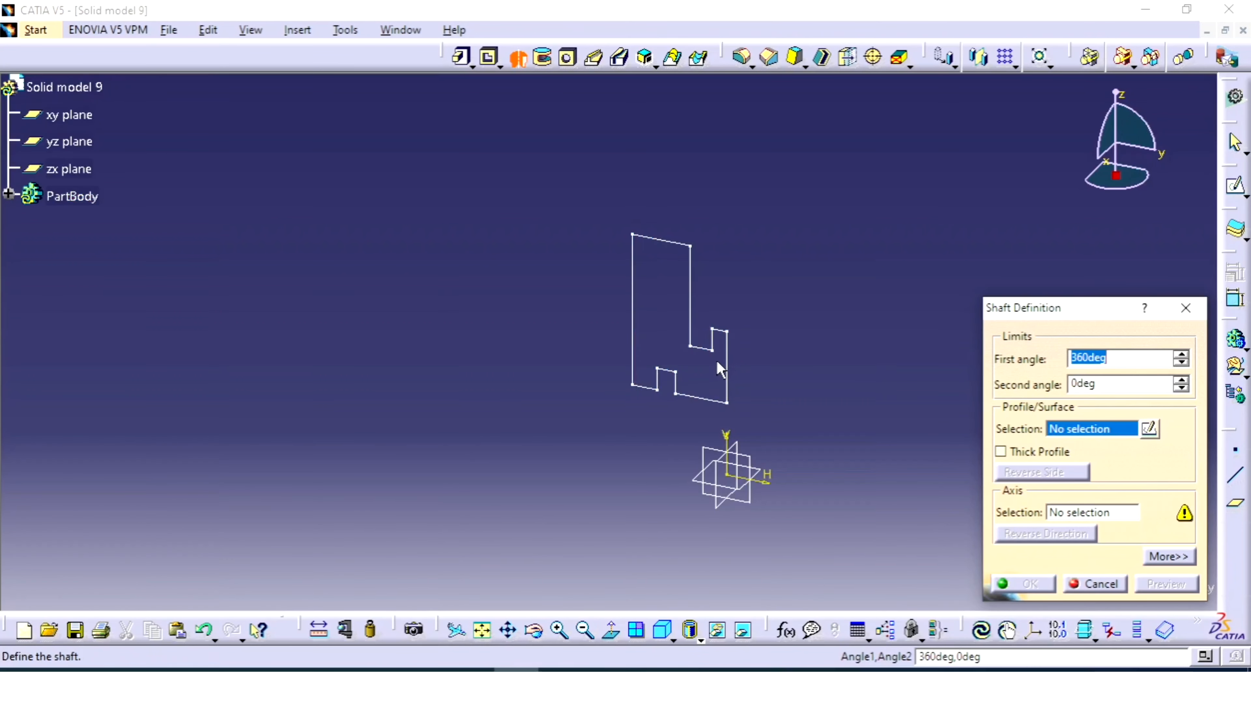
click(725, 359)
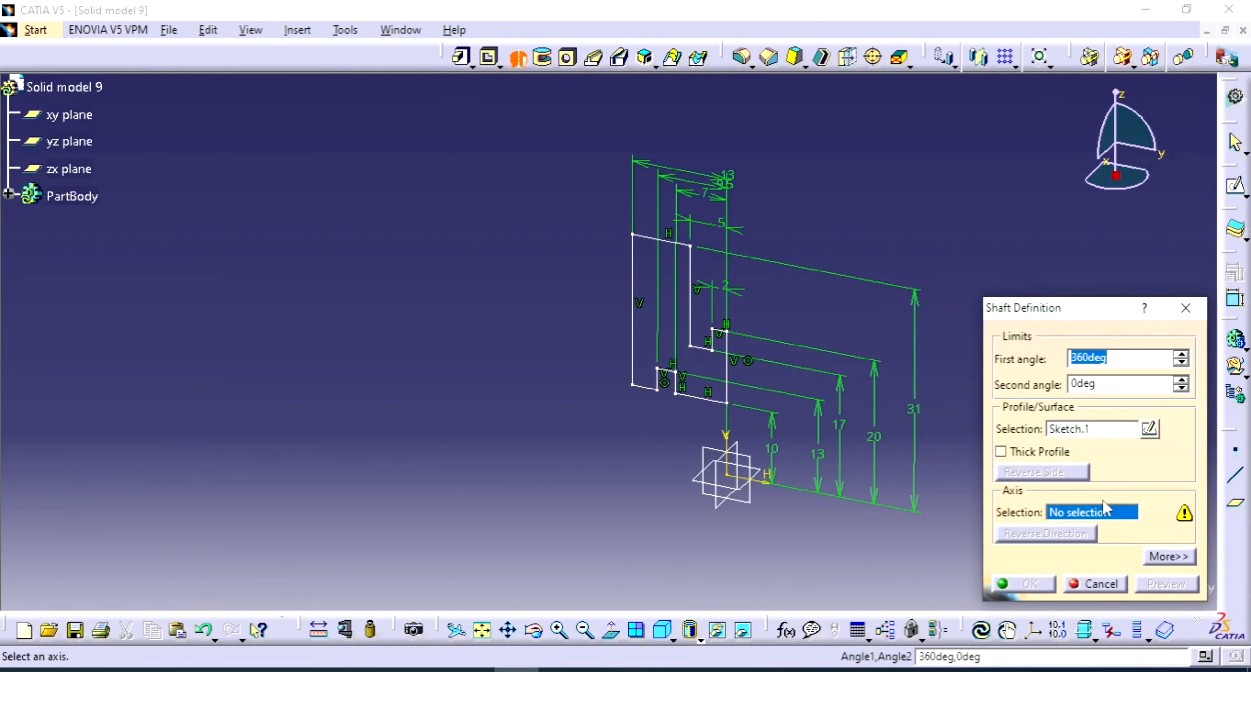
click(1088, 512)
click(757, 484)
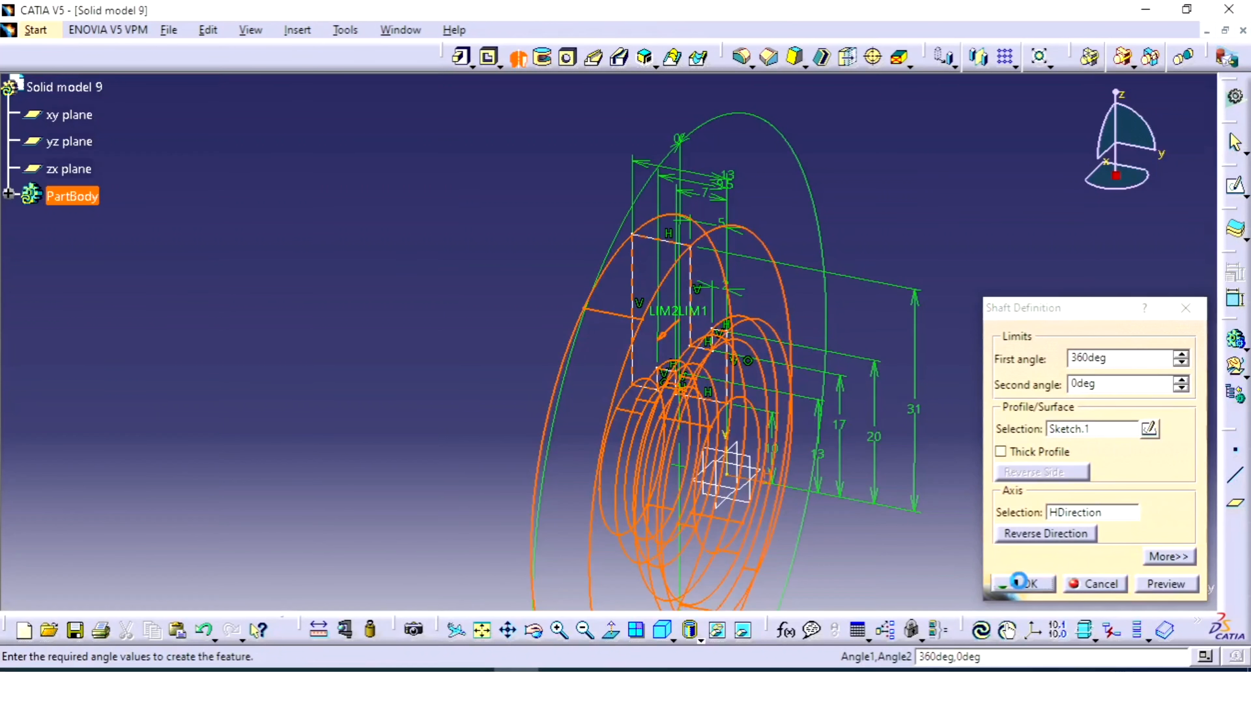
click(1024, 584)
click(966, 455)
middle_drag(815, 314, 809, 394)
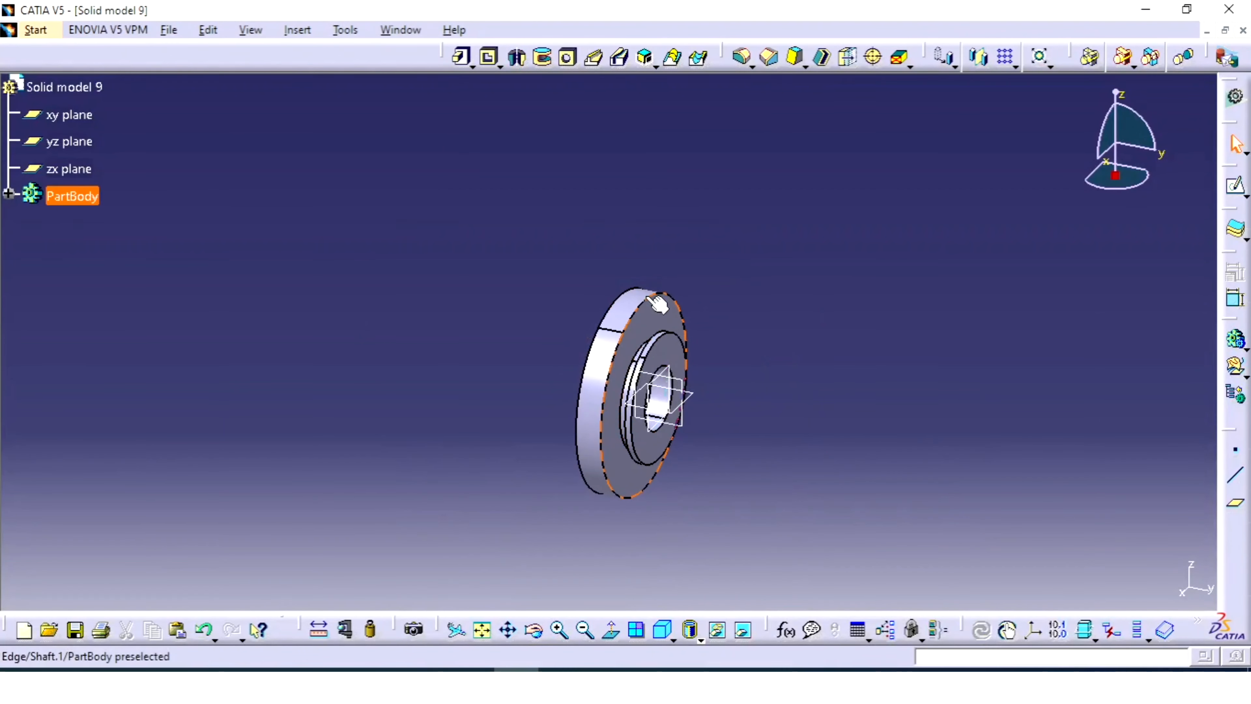
middle_drag(710, 365, 763, 296)
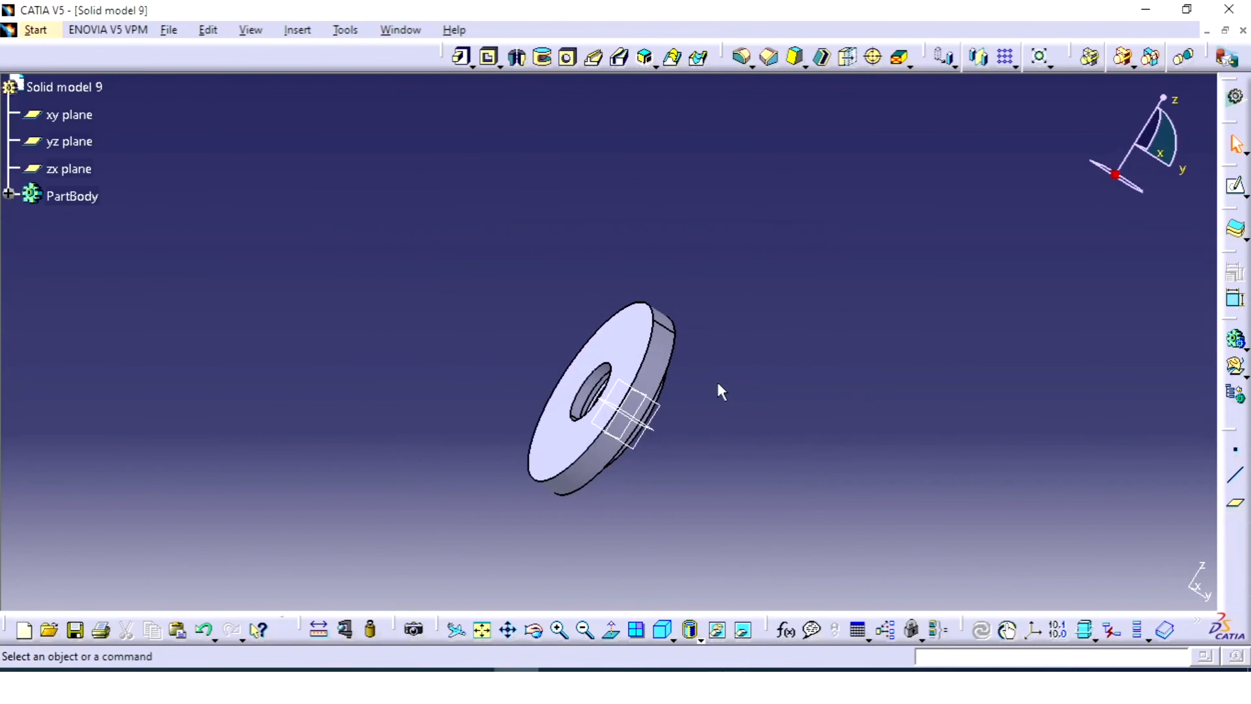
Step: Sketch a profile of one vertical and one slanted line on the flange face, following the slot layout in the reference drawing
click(466, 668)
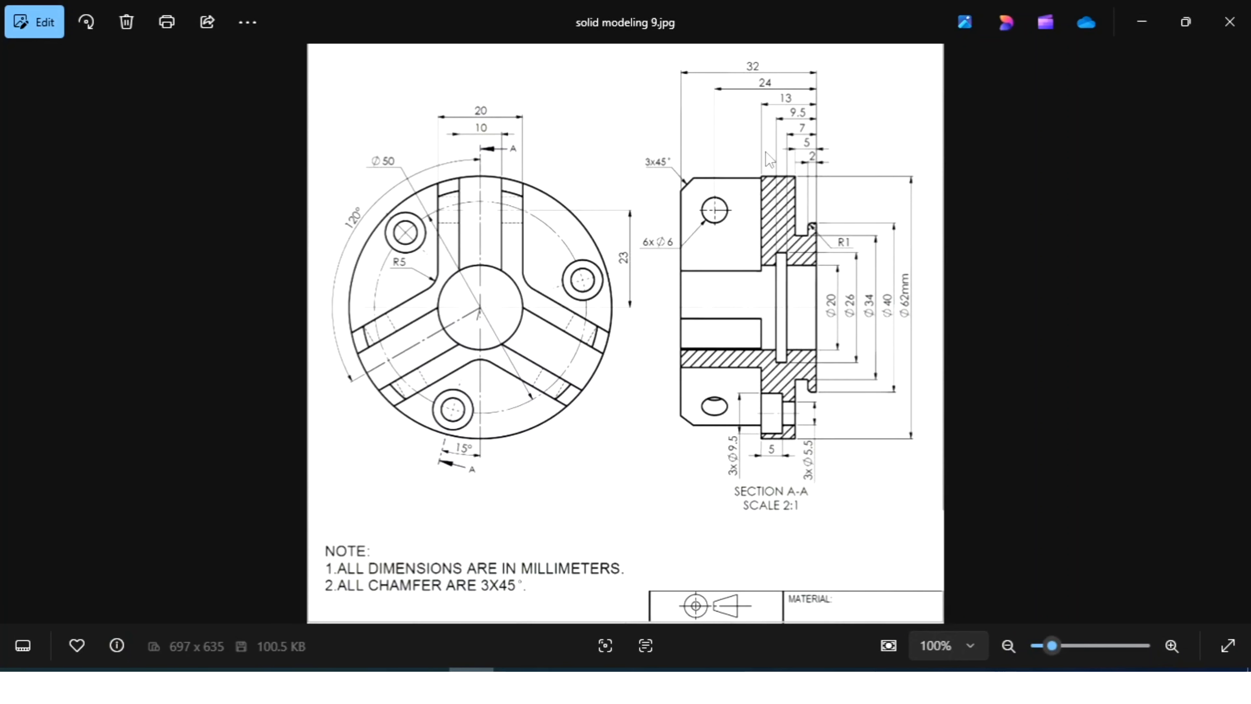
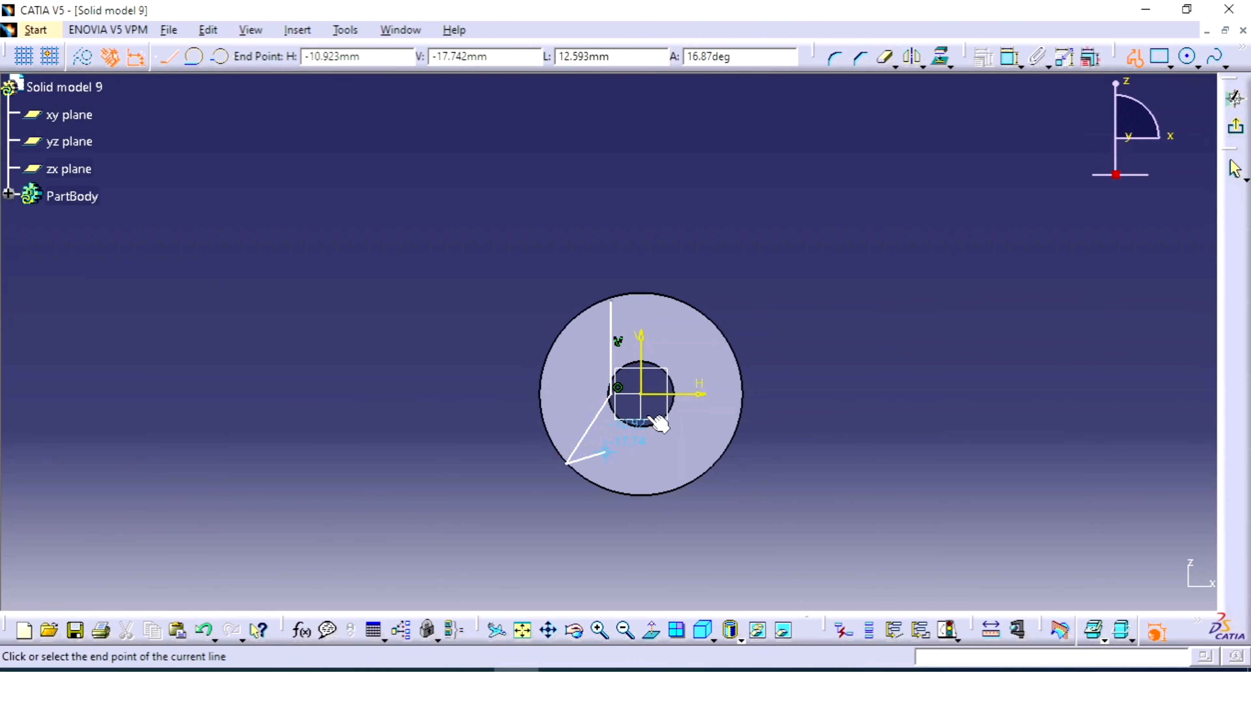
click(1134, 58)
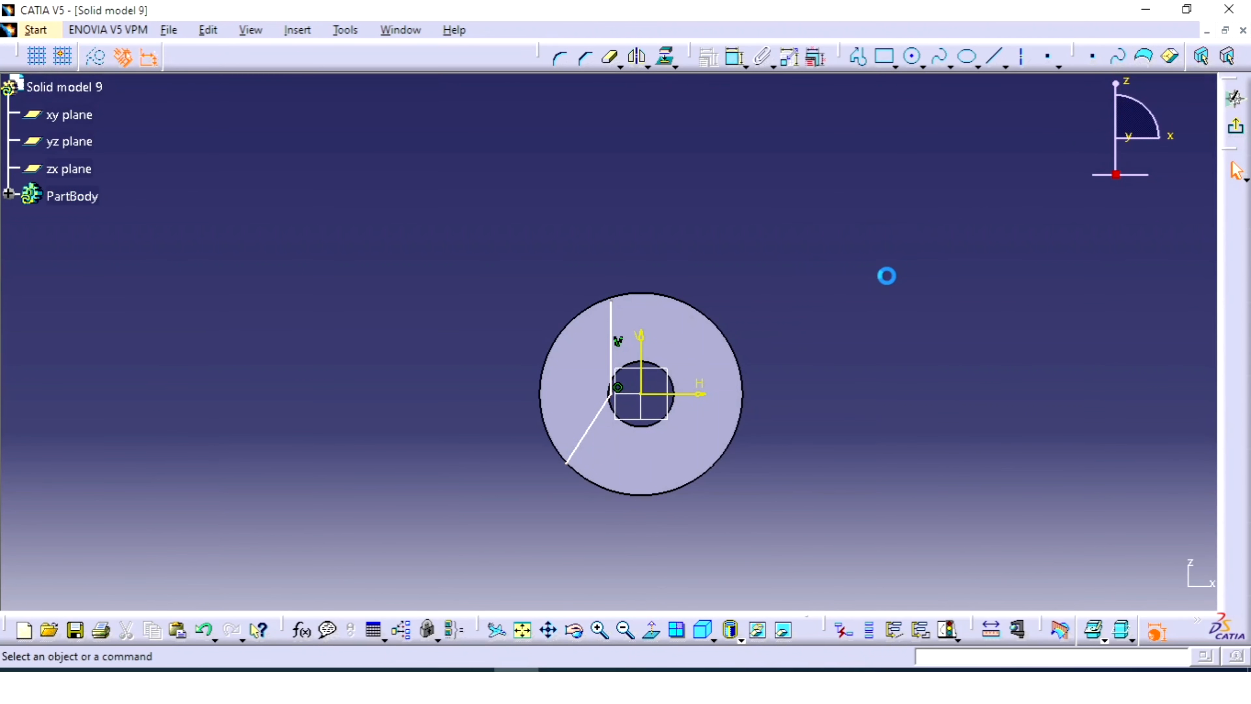
Step: Draw two circles centred on the origin, one along the flange's outer edge and one around the bore with a radius of about 11.1 mm
mouse_move(885, 274)
middle_down()
mouse_move(821, 316)
mouse_move(886, 224)
mouse_move(858, 173)
middle_up()
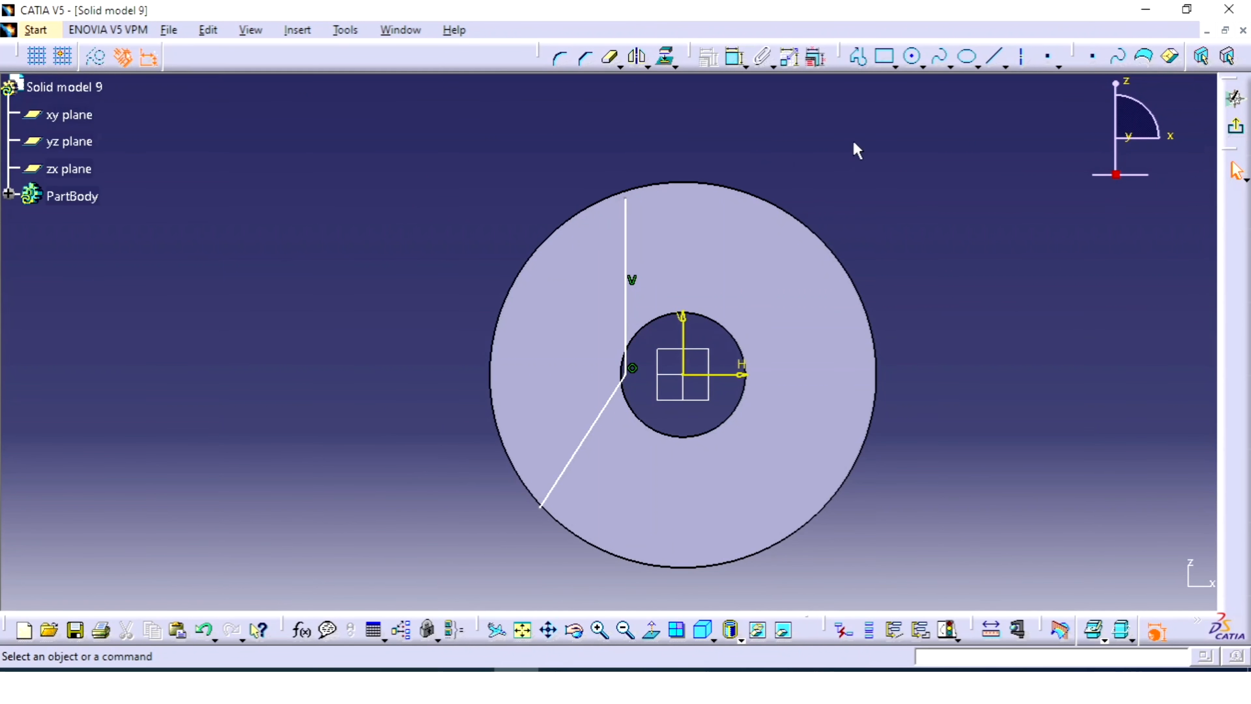
click(912, 56)
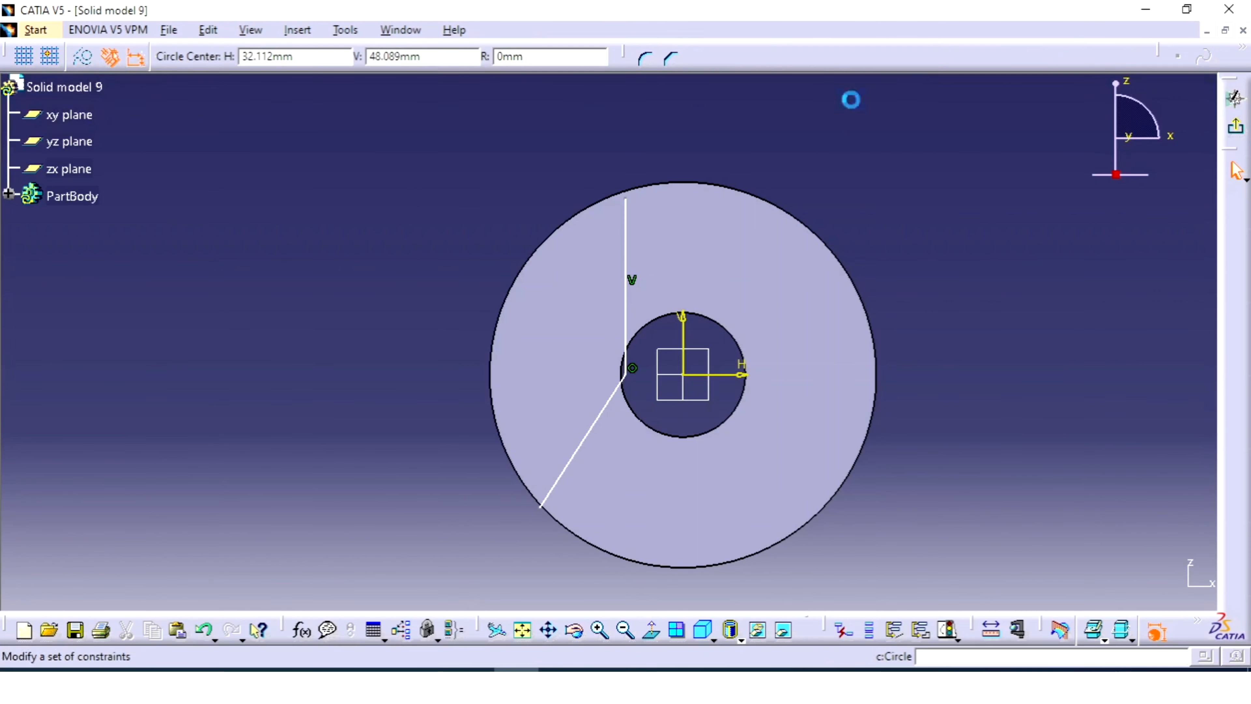
click(684, 376)
click(687, 187)
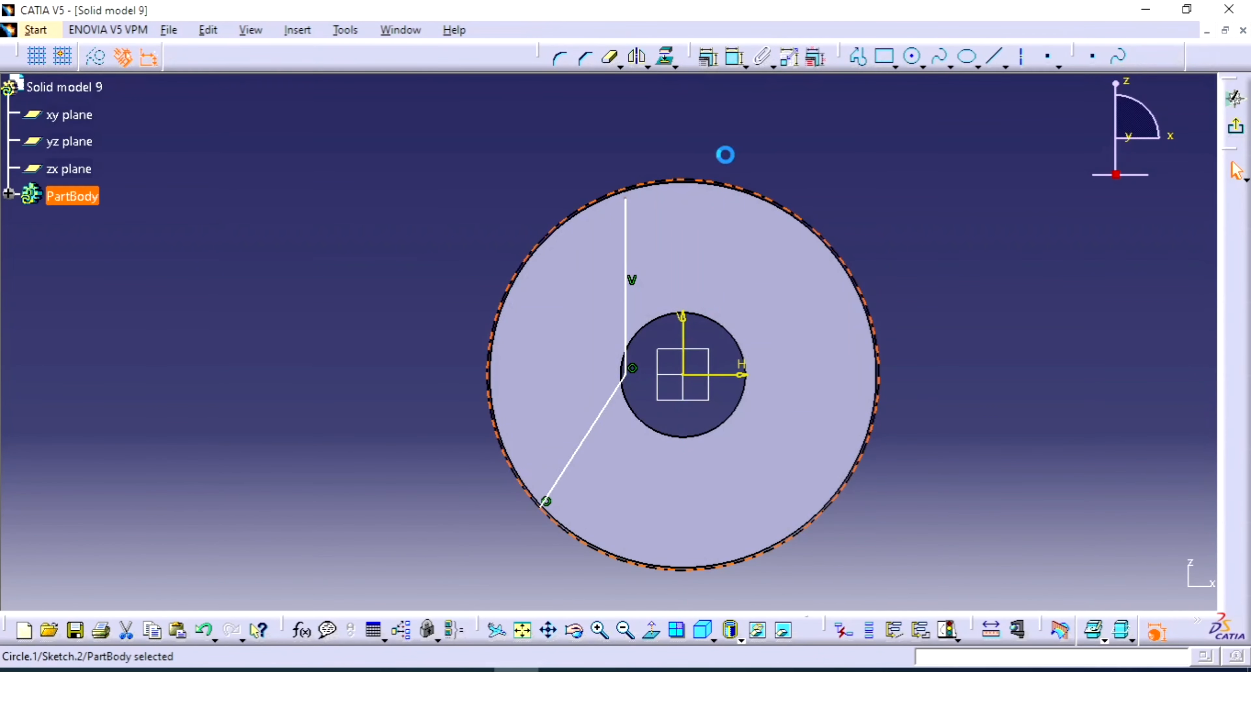
click(912, 57)
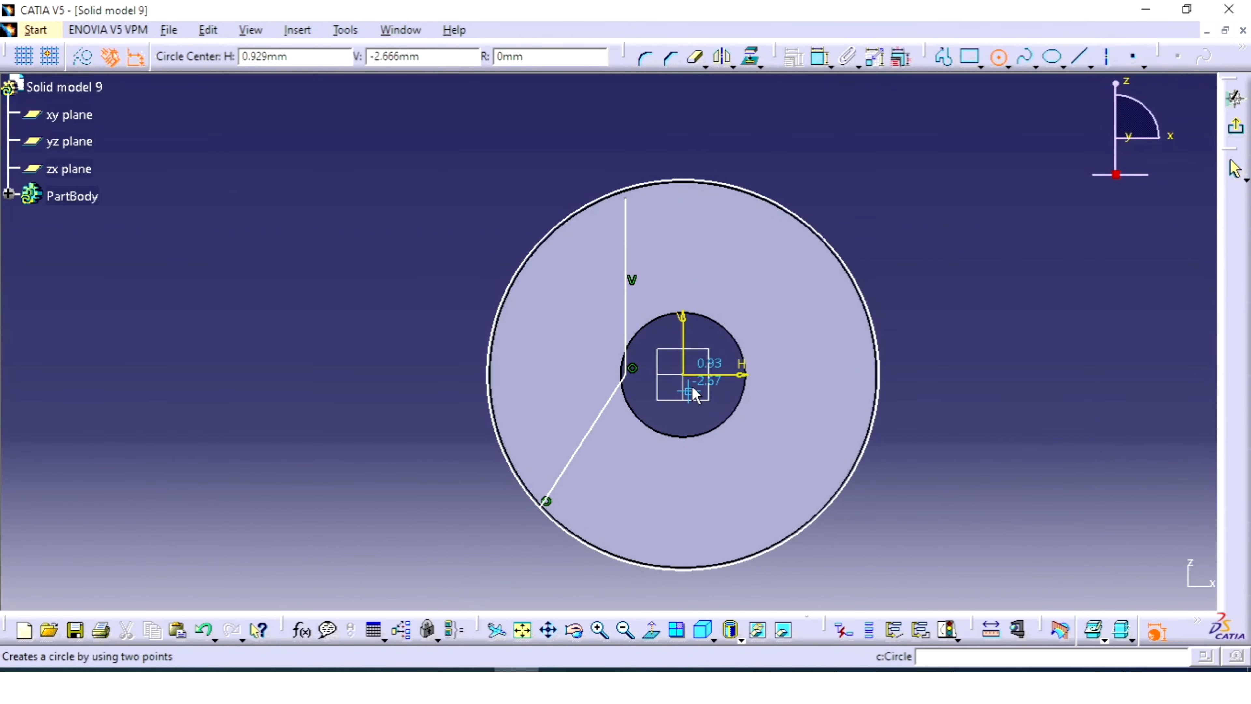
click(684, 375)
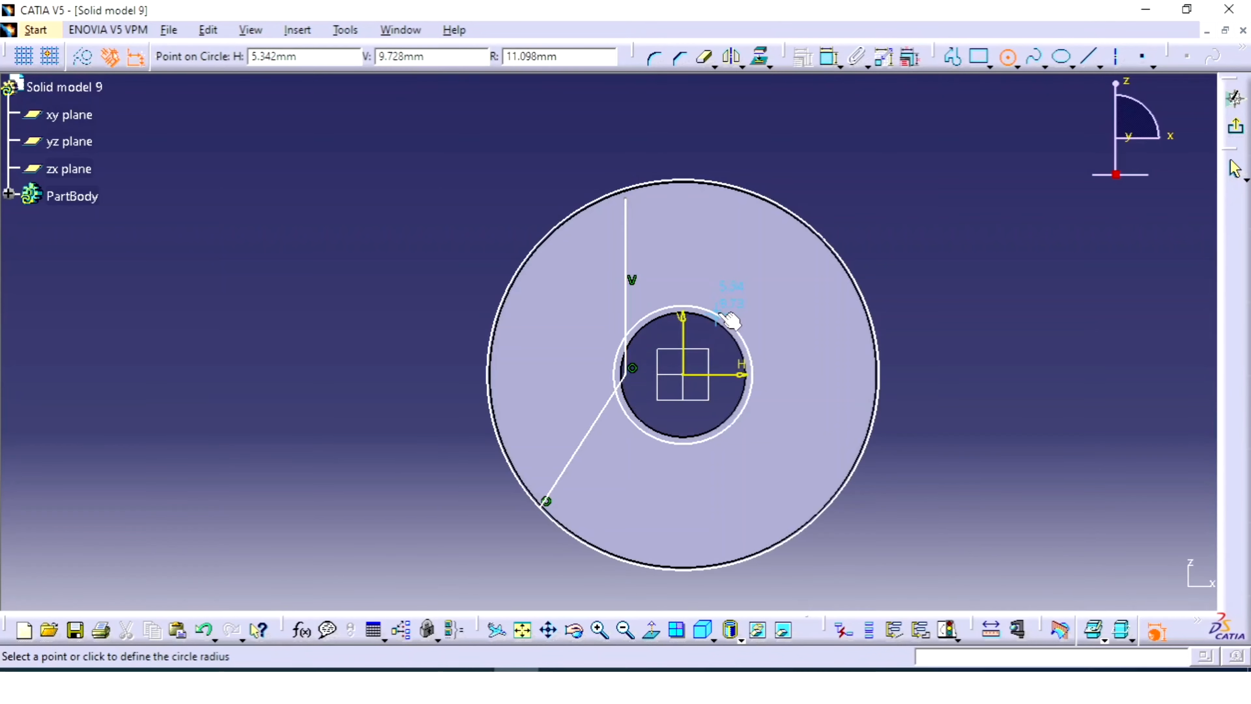
click(728, 319)
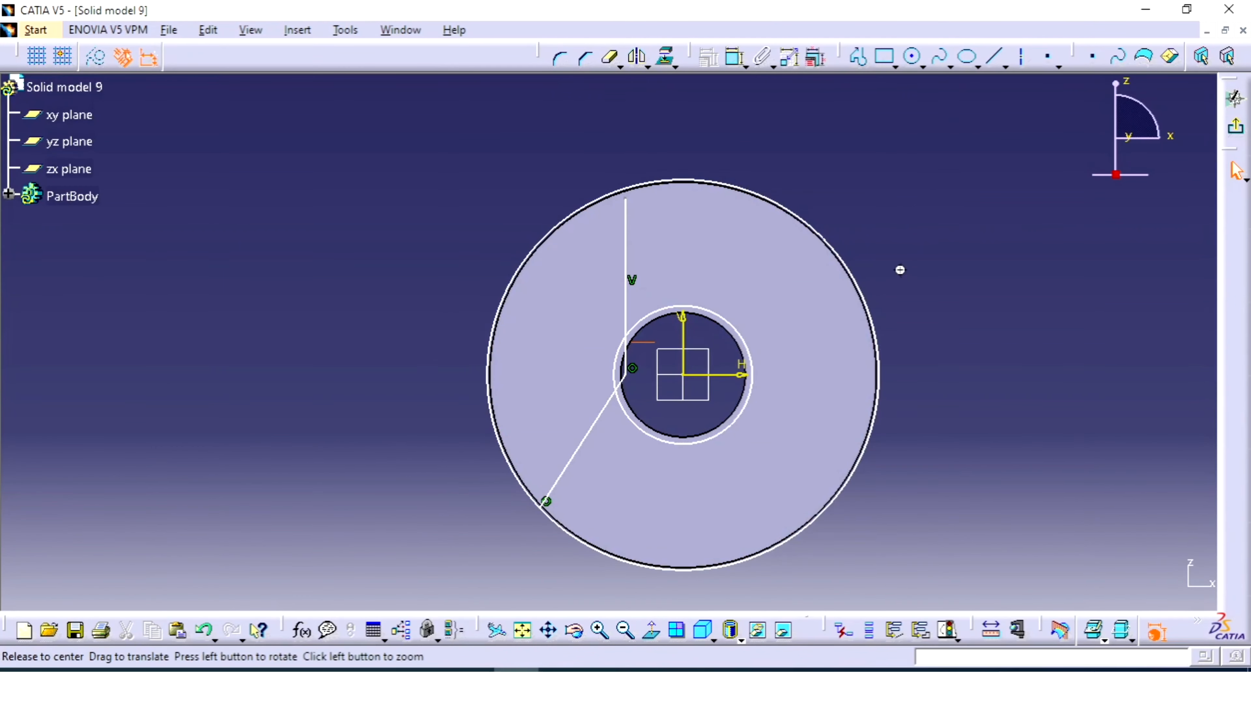
Step: Make the outer circle coincident with the flange's outer edge and the inner circle coincident with the bore edge
mouse_move(900, 268)
middle_down()
mouse_move(930, 235)
mouse_move(930, 259)
middle_up()
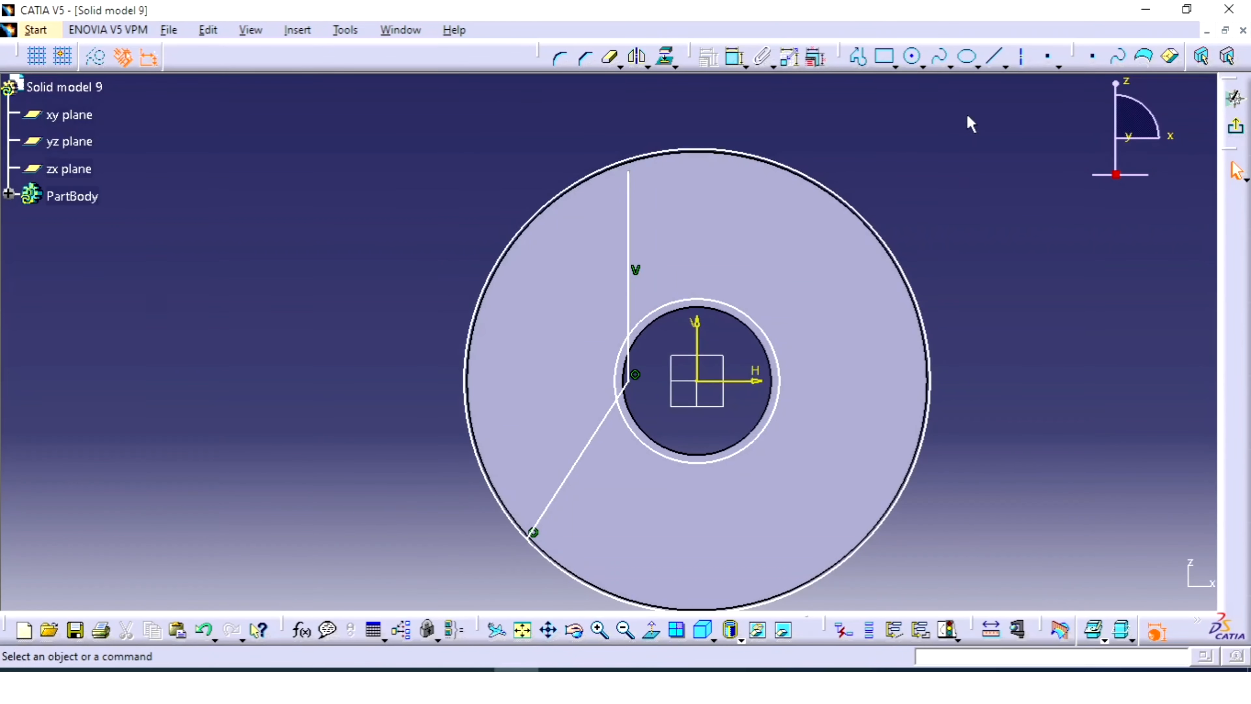
click(734, 56)
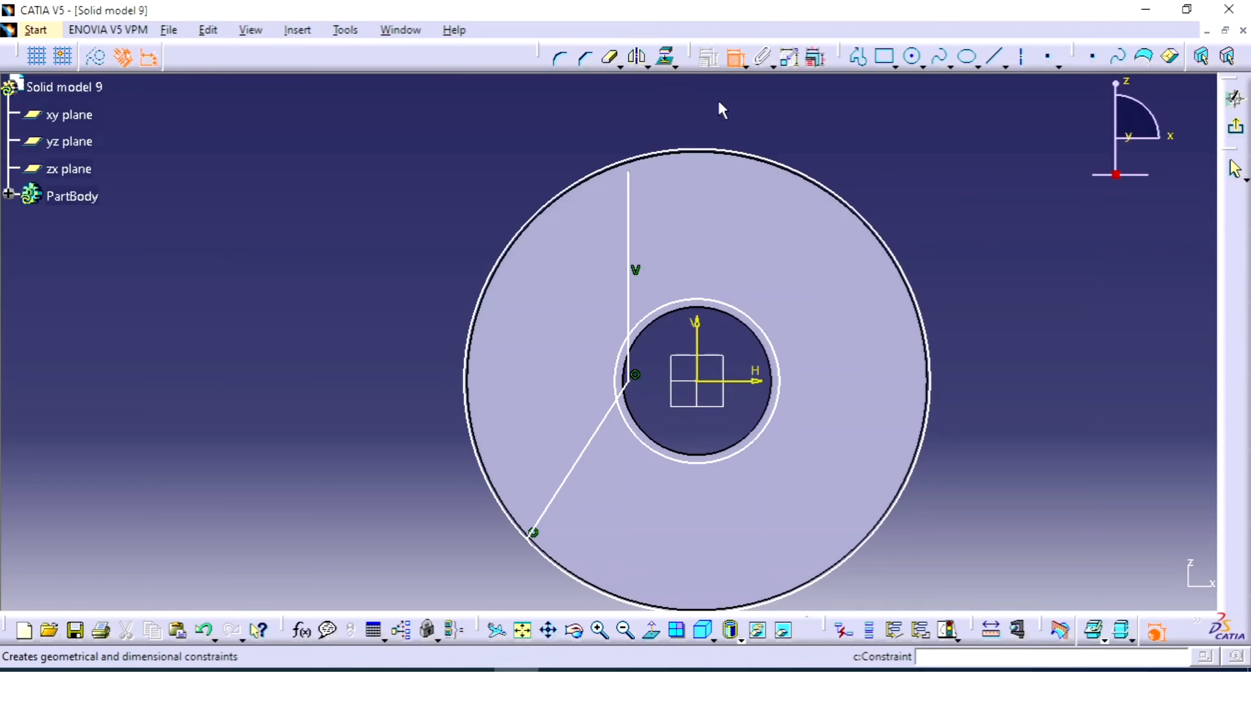
click(713, 151)
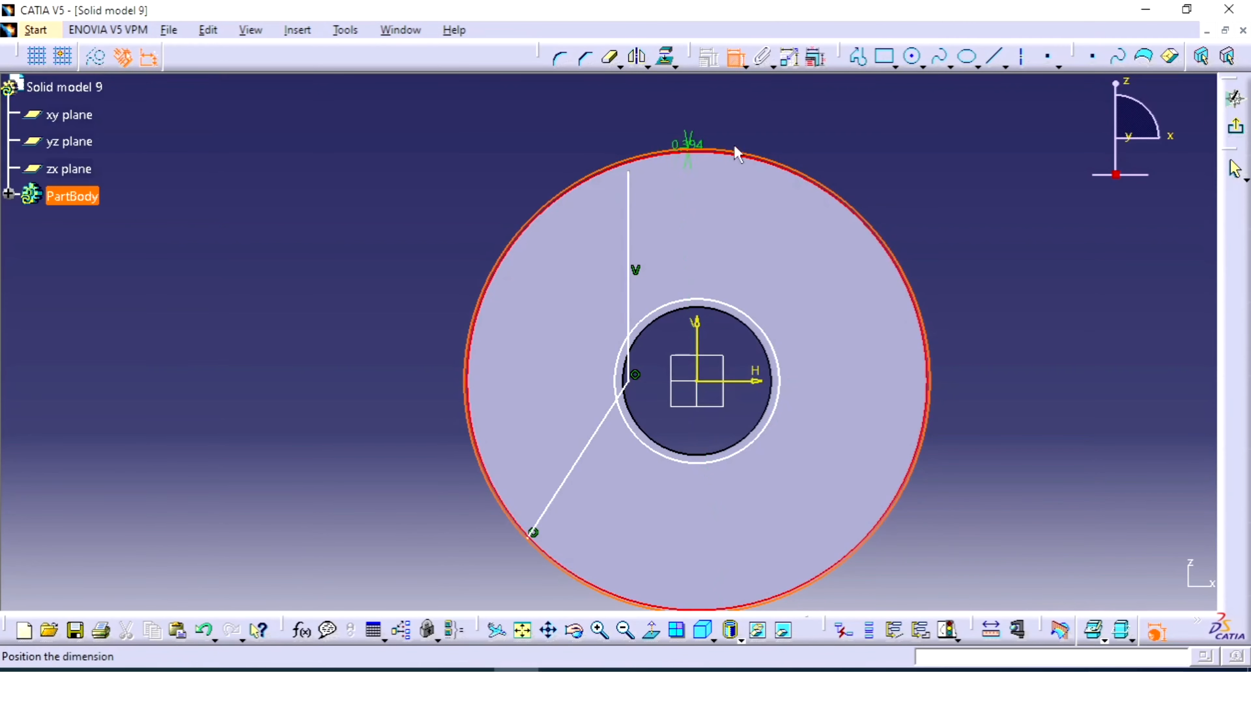
right_click(791, 138)
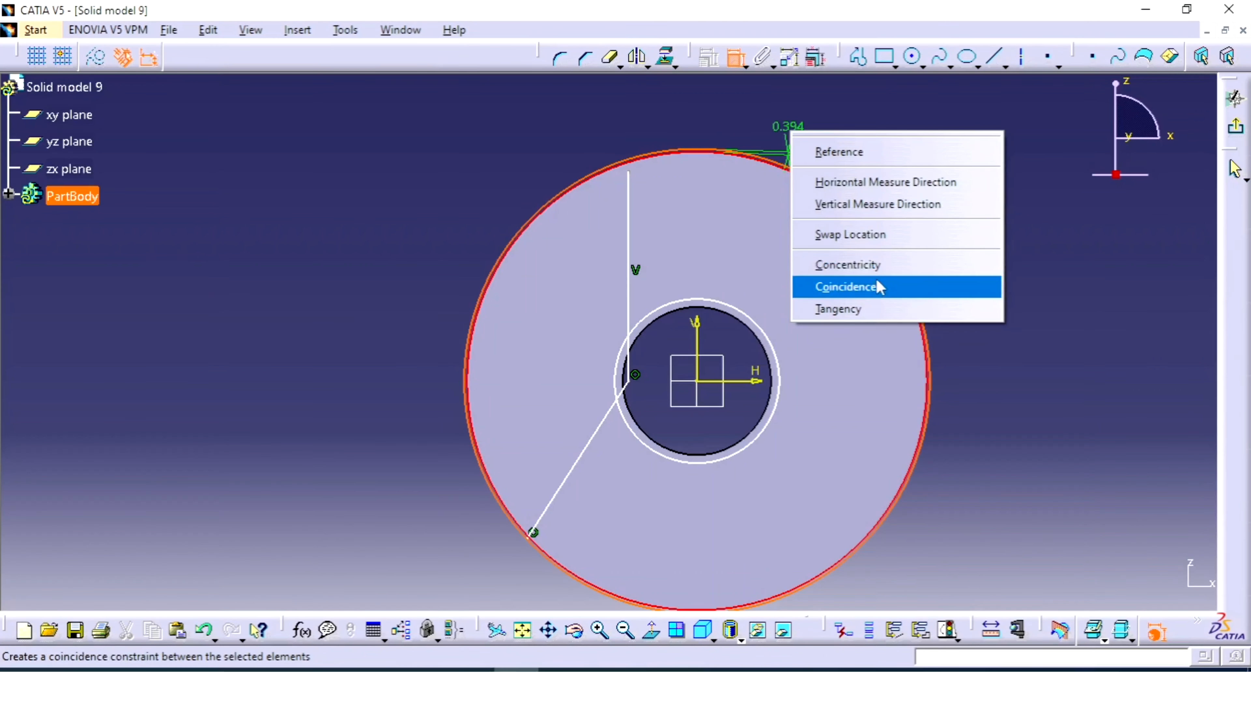
click(845, 287)
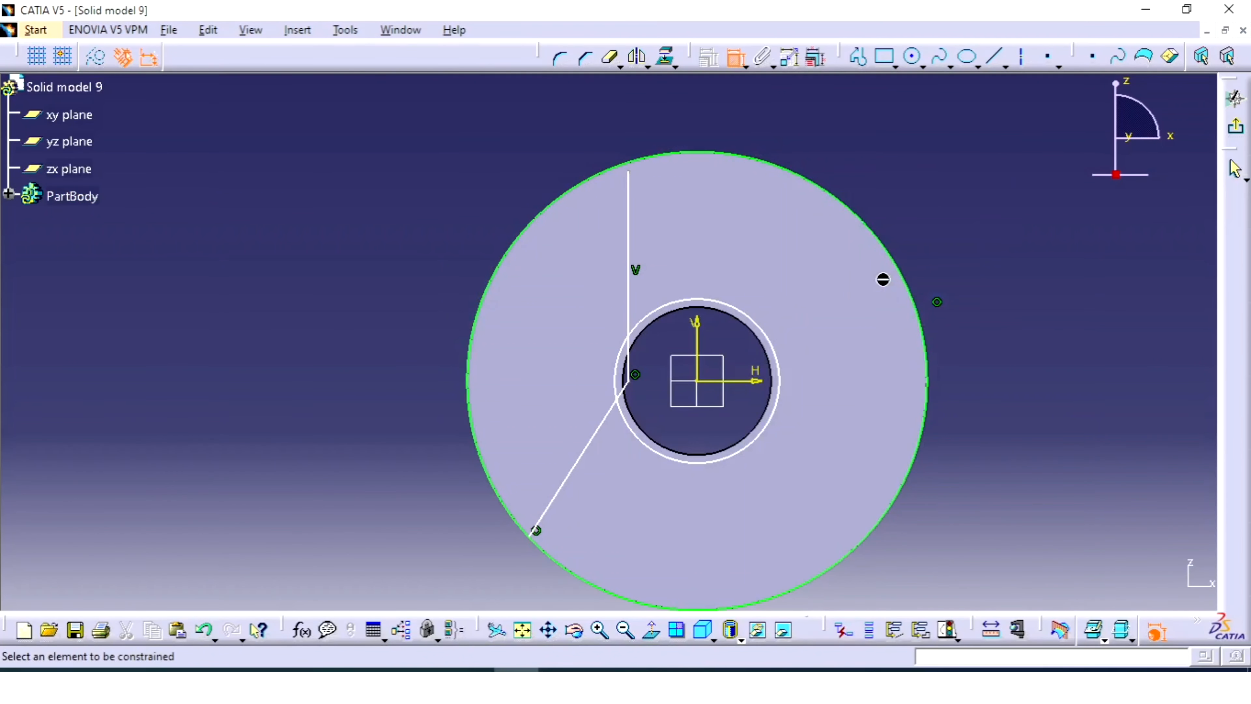
click(770, 329)
right_click(753, 331)
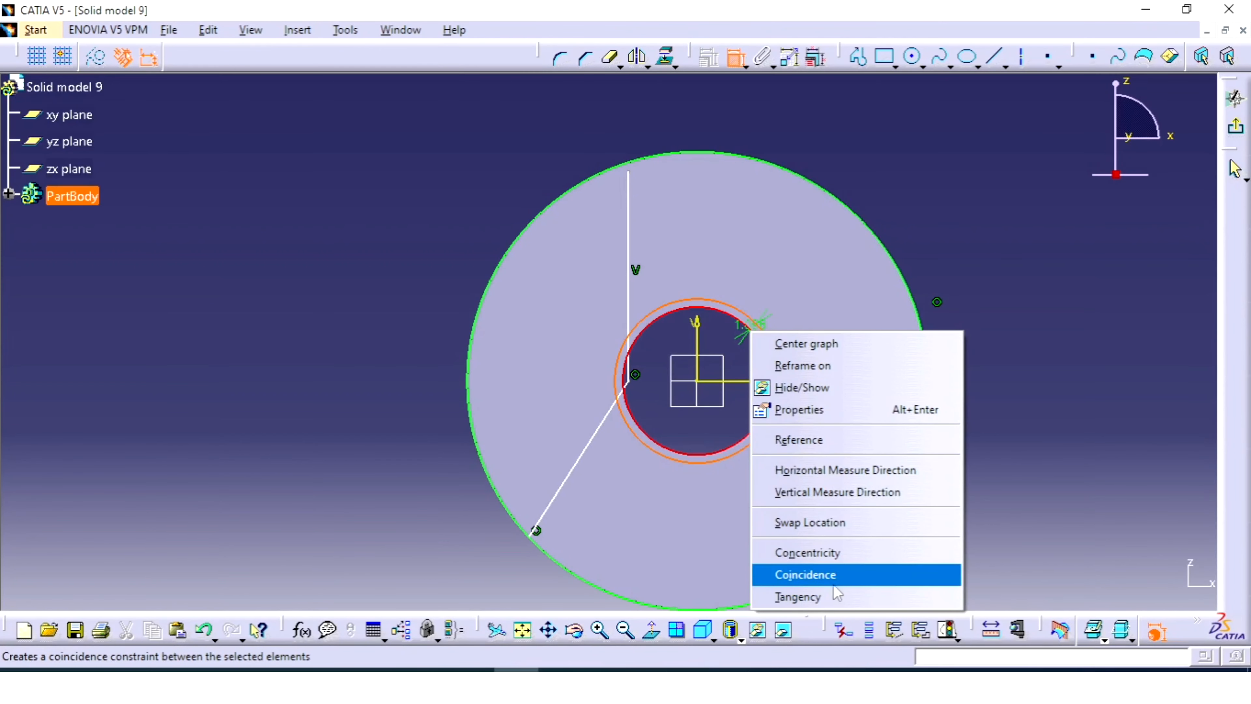
click(841, 577)
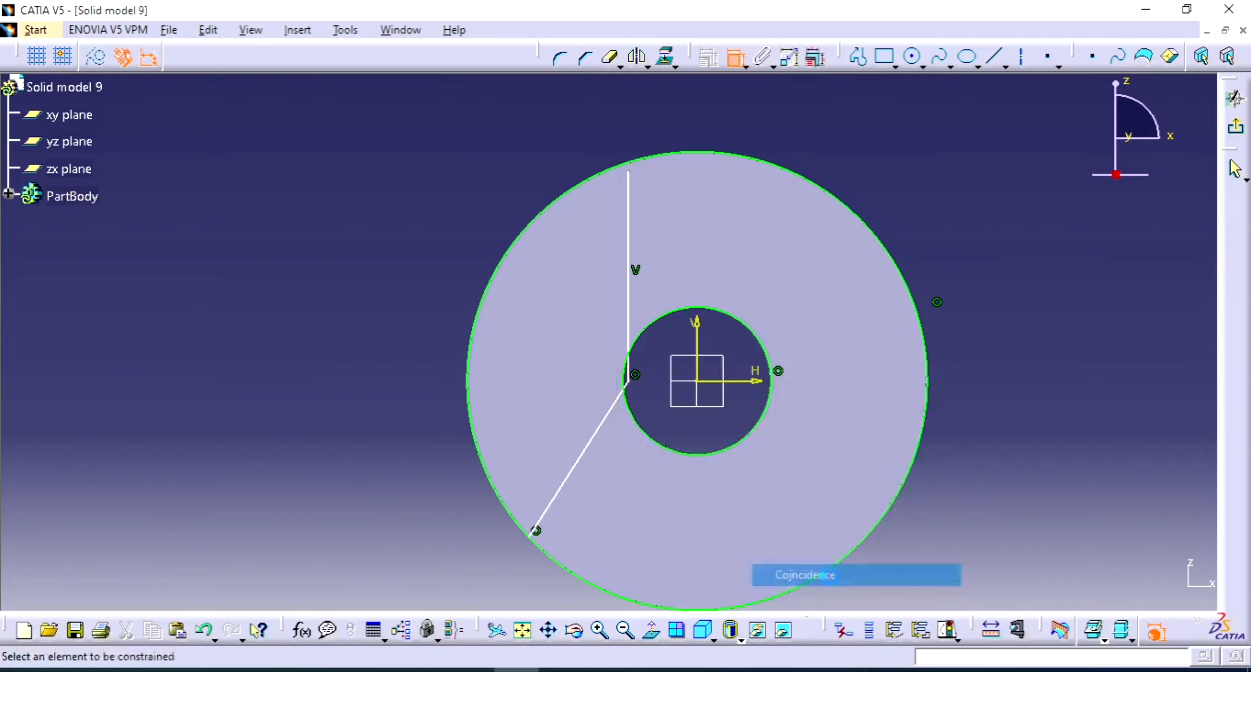
Step: Make the upper end of the vertical line coincident with the outer circle
click(735, 56)
click(735, 57)
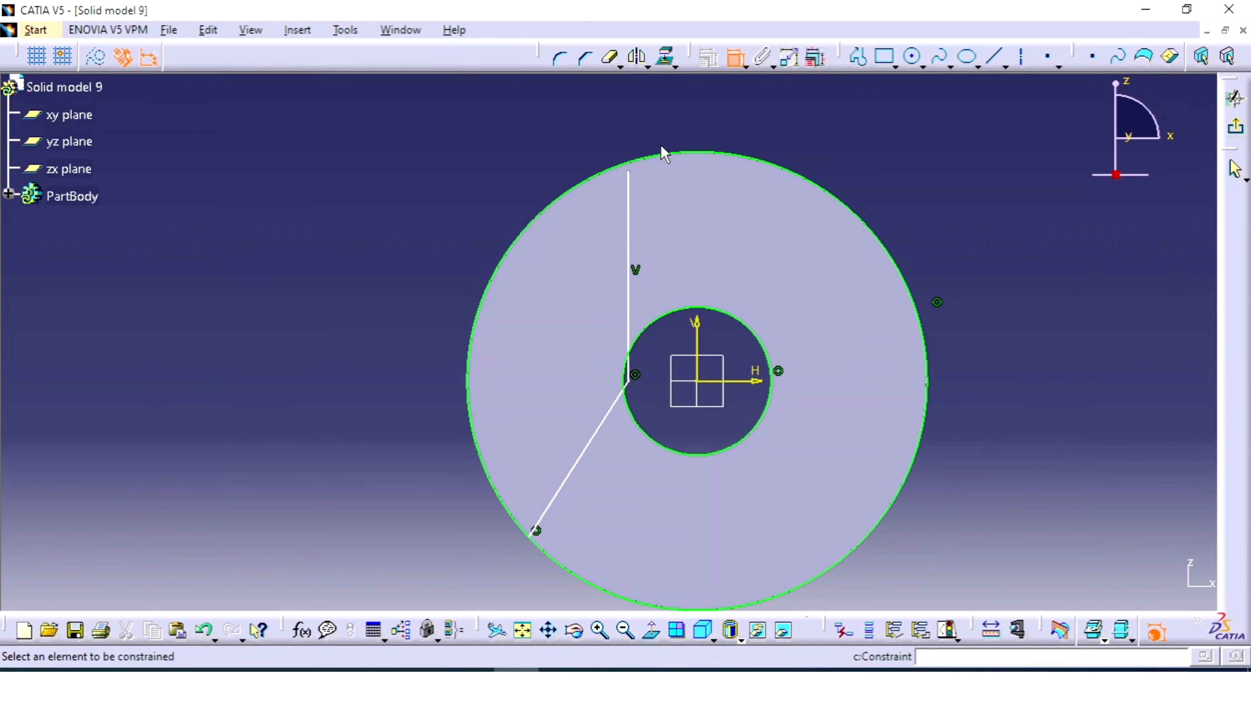
click(652, 159)
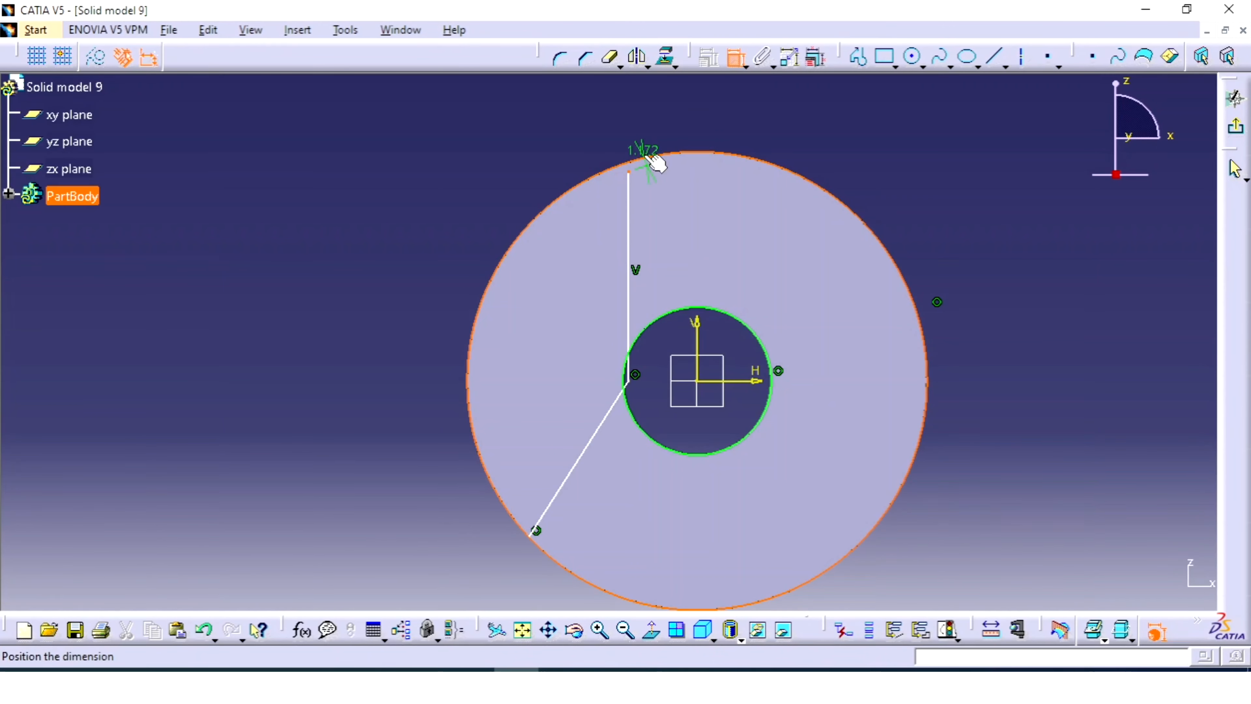
right_click(650, 156)
click(698, 397)
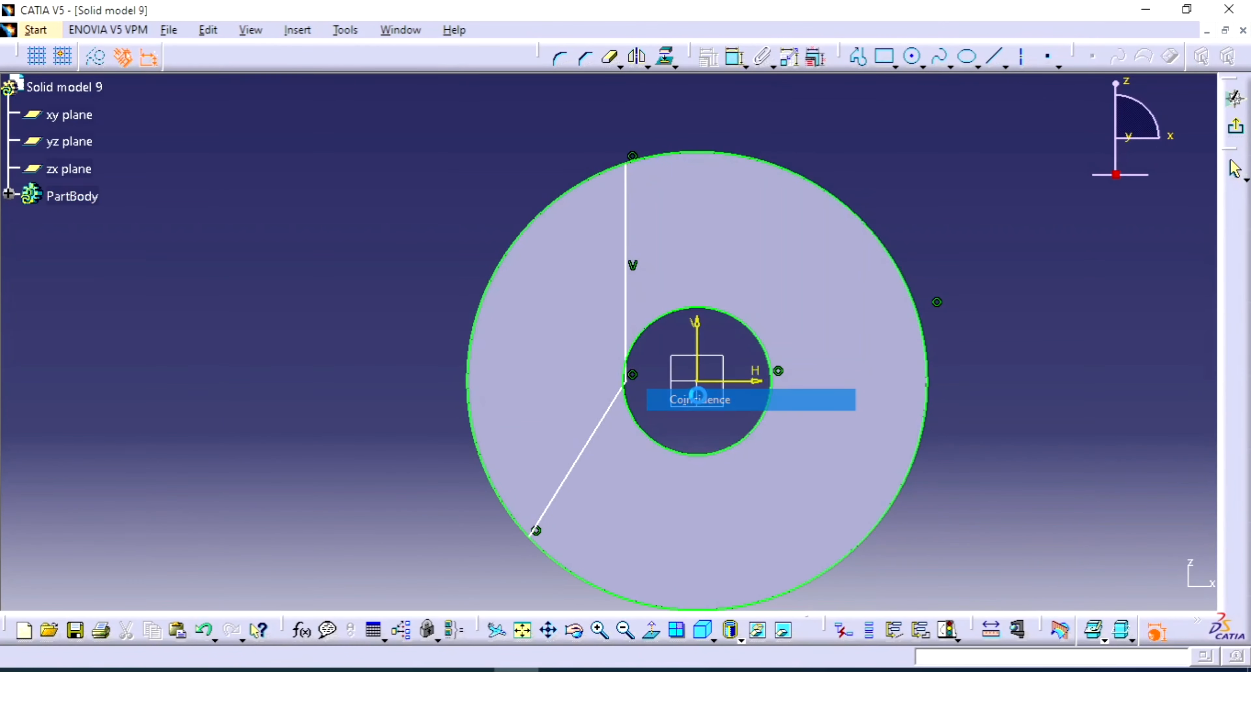
Step: Try to constrain the slanted line's lower end to the outer circle, and move the lines' shared corner to about 7.5 mm from the vertical axis
click(537, 532)
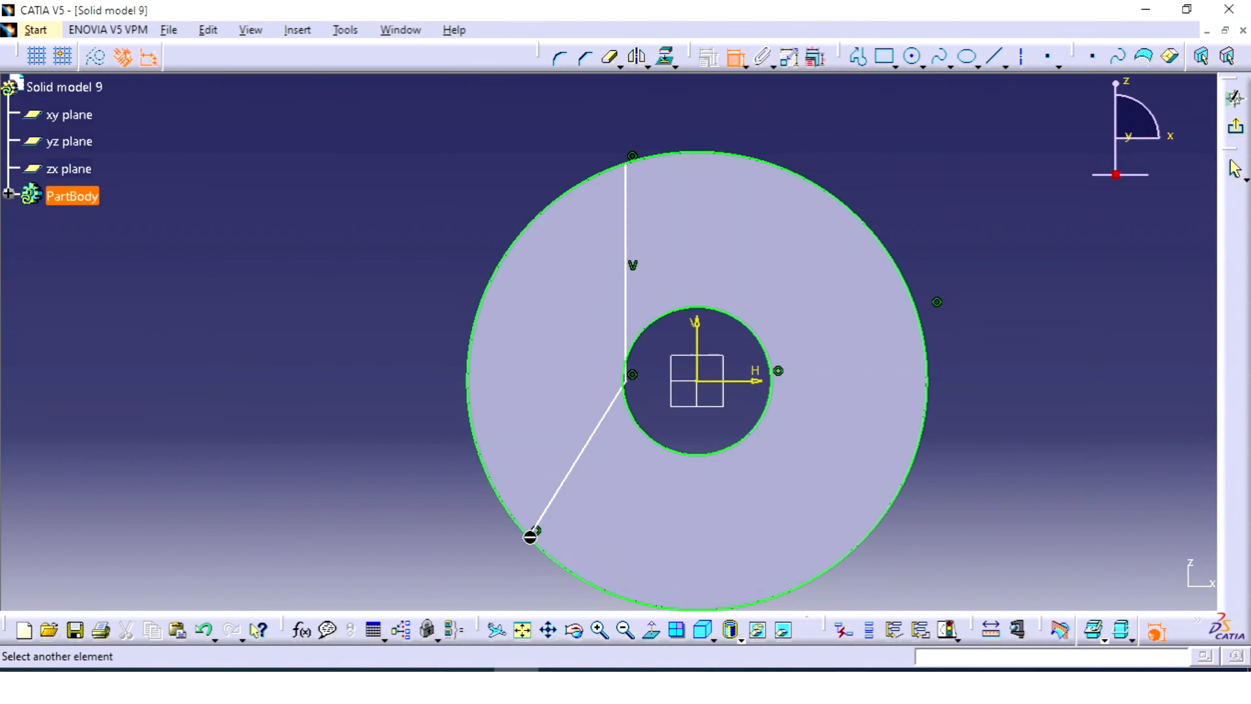
click(550, 567)
right_click(551, 568)
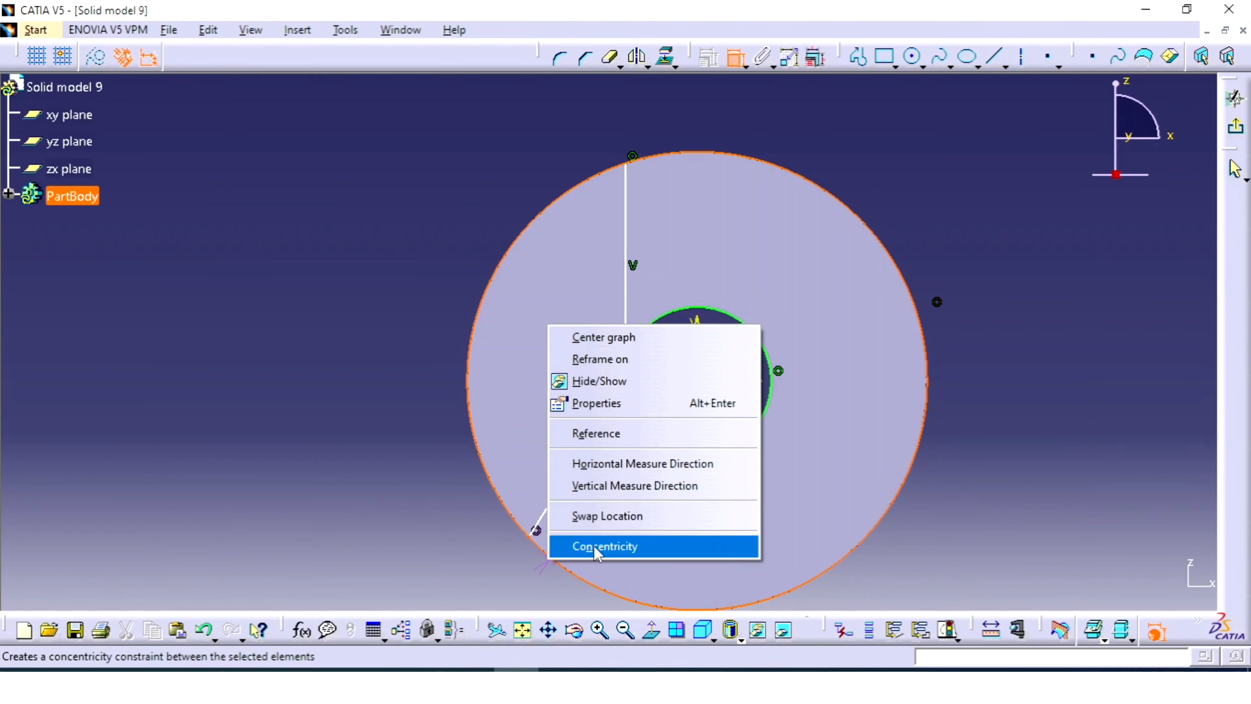
click(778, 157)
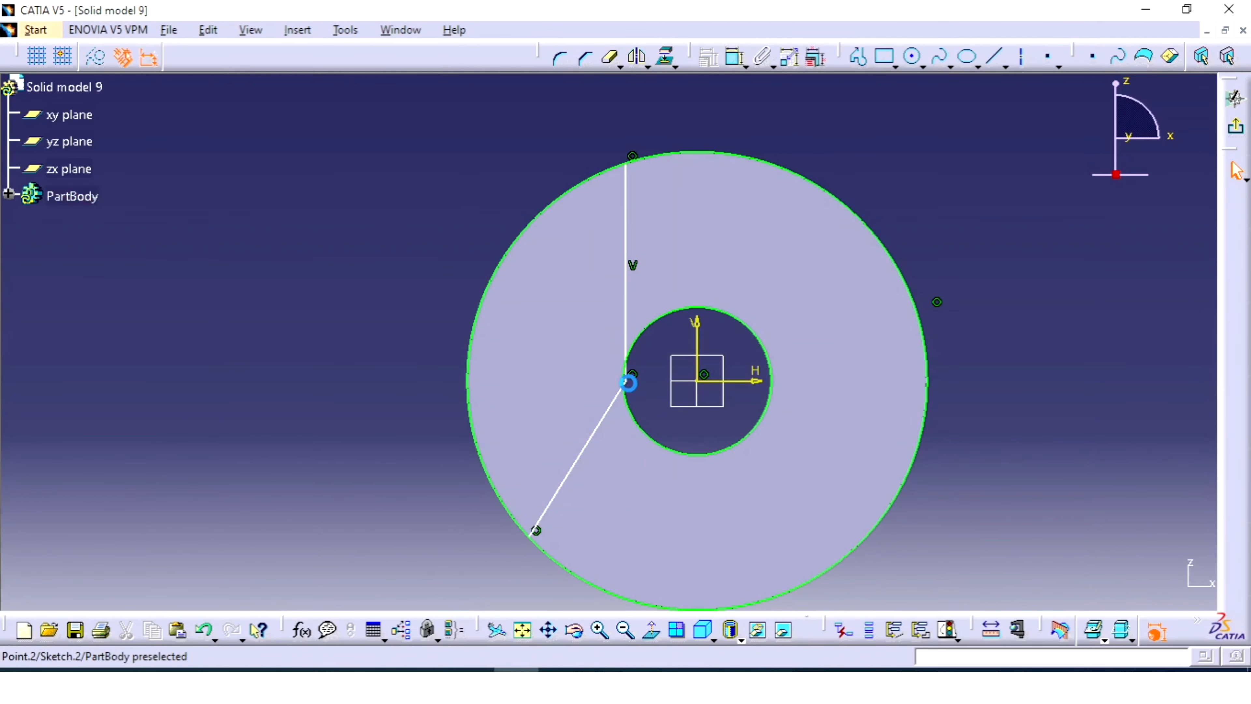
drag(629, 377, 642, 359)
click(857, 166)
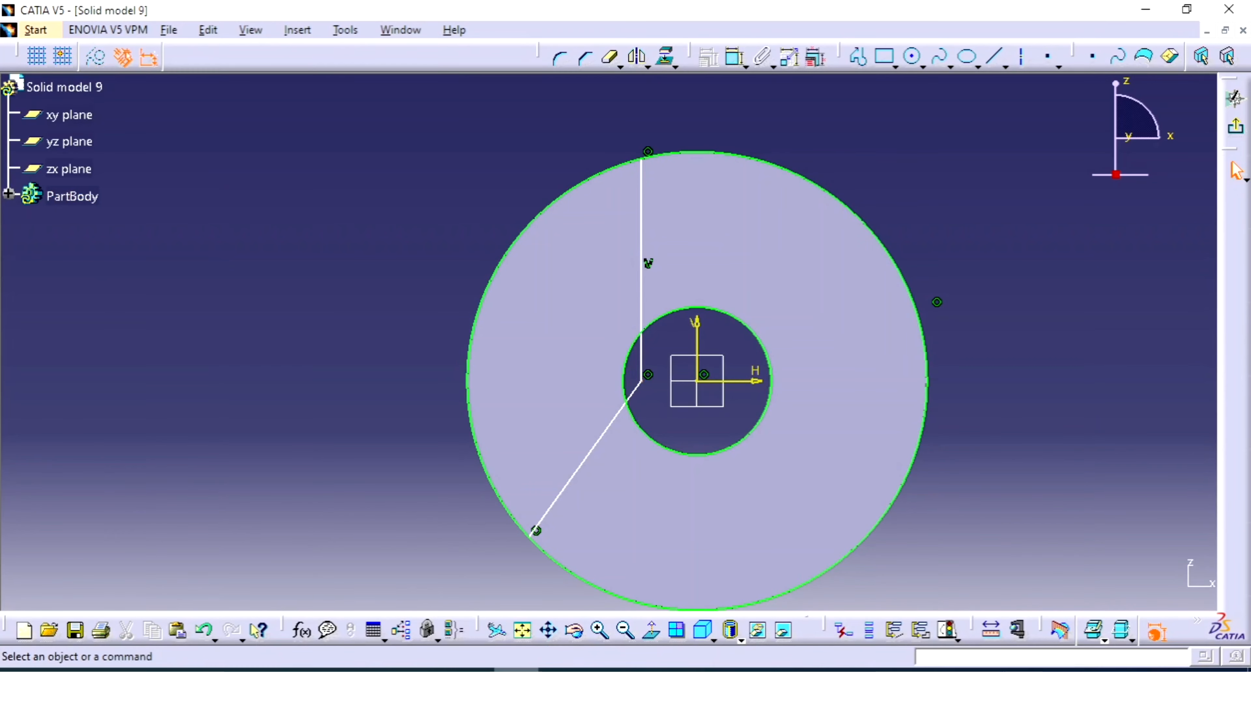
Step: Dimension the vertical line from the vertical axis and set the distance to 5 mm, following the reference drawing
mouse_move(470, 669)
click(542, 547)
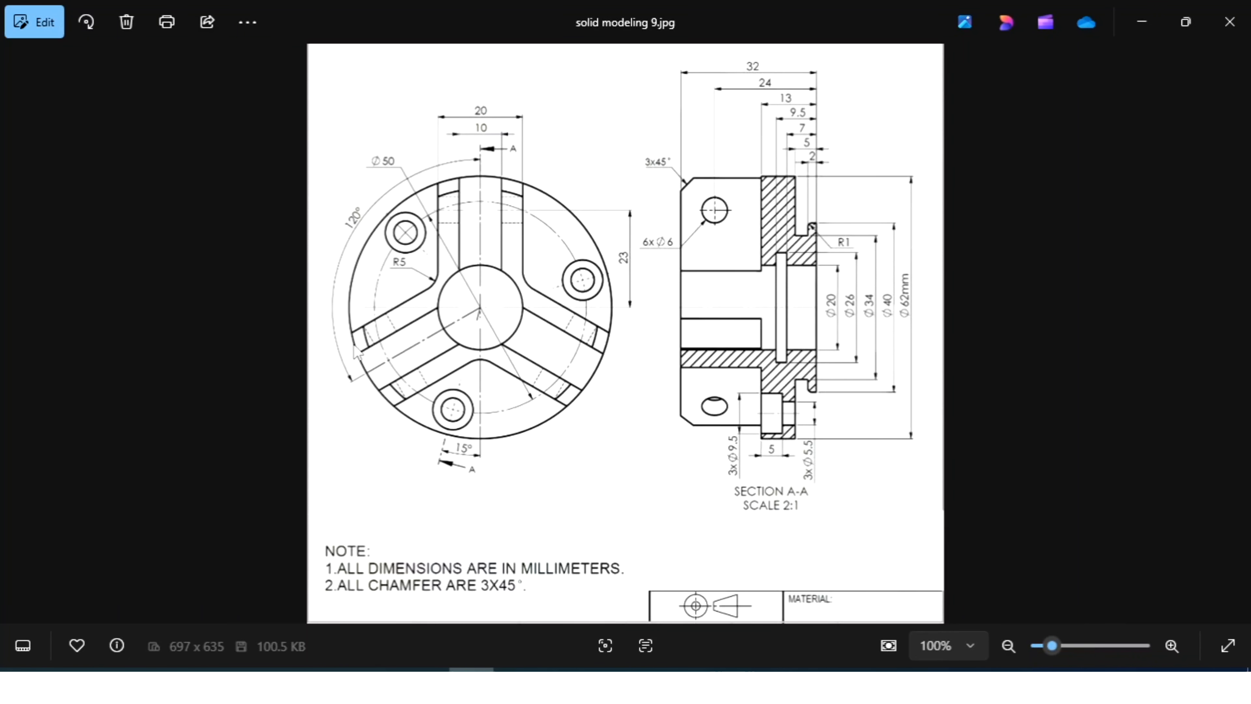
key(alt+Tab)
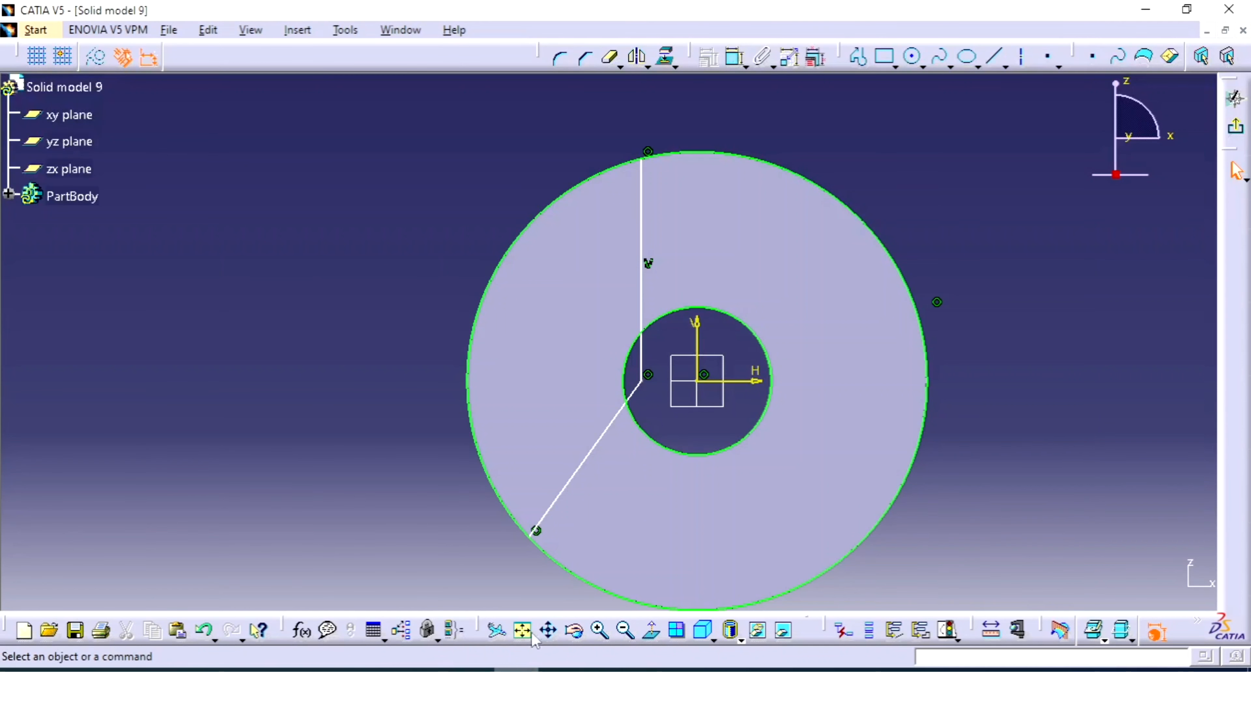
click(735, 58)
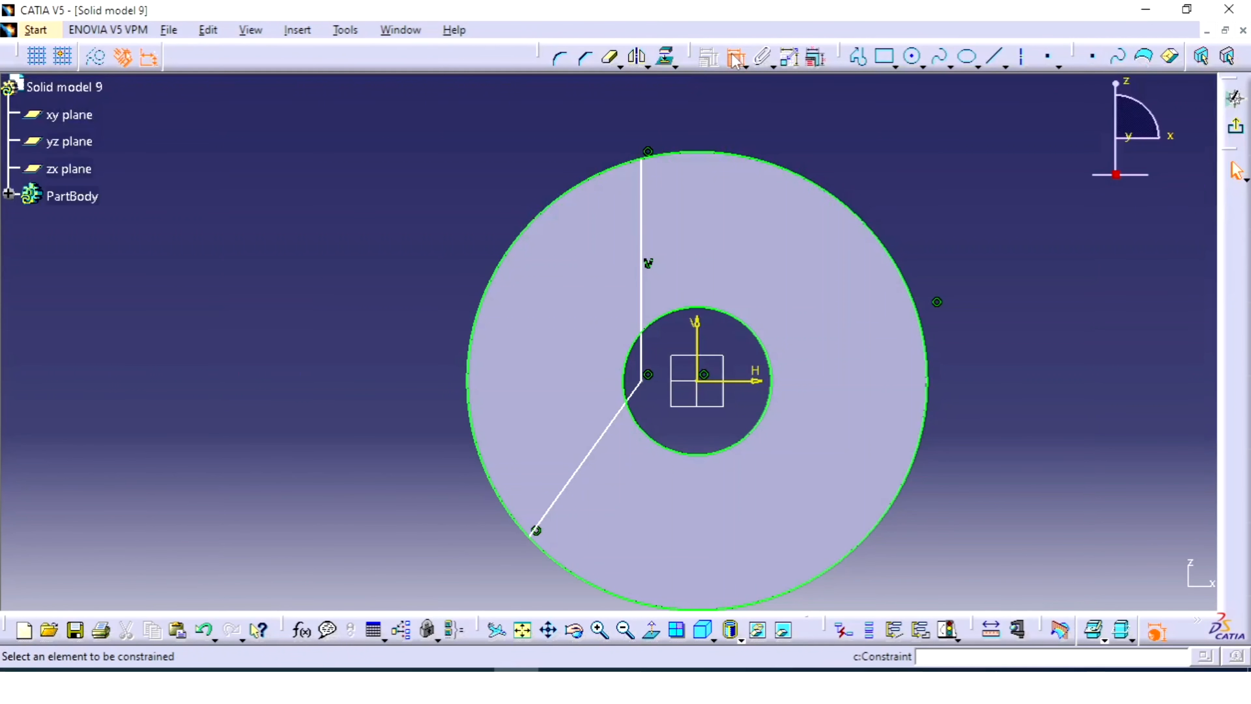
click(696, 326)
click(645, 182)
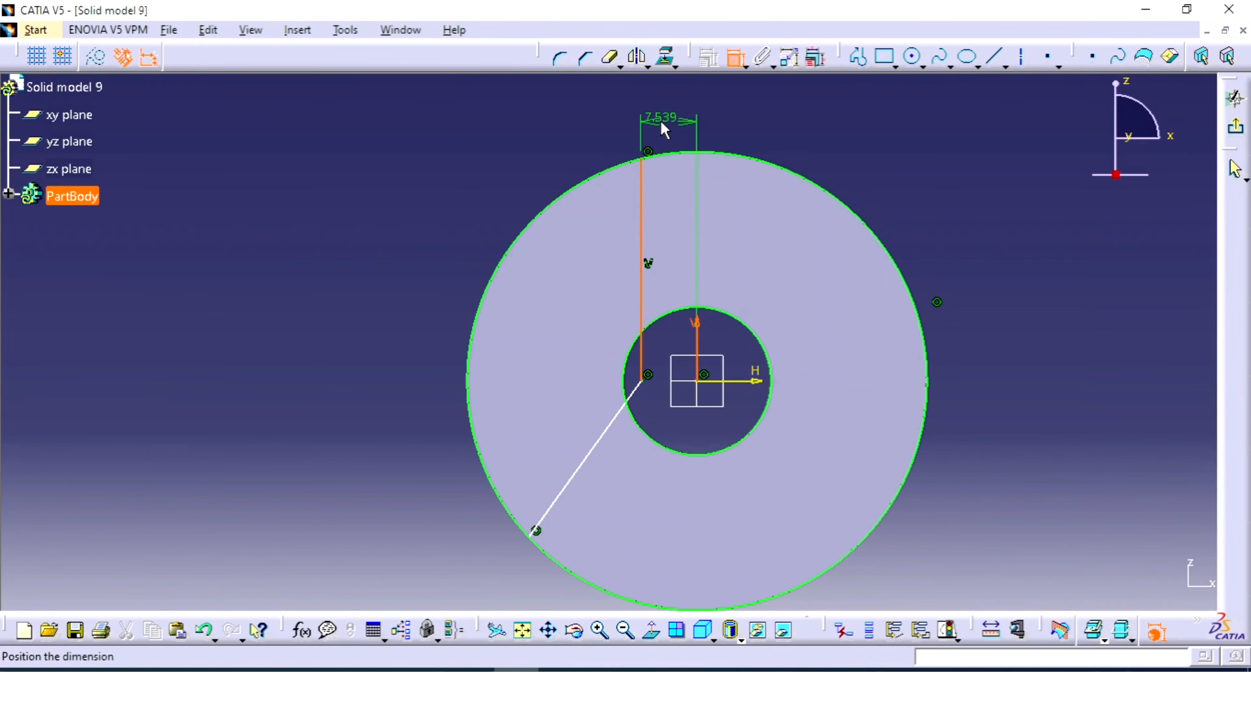
click(663, 126)
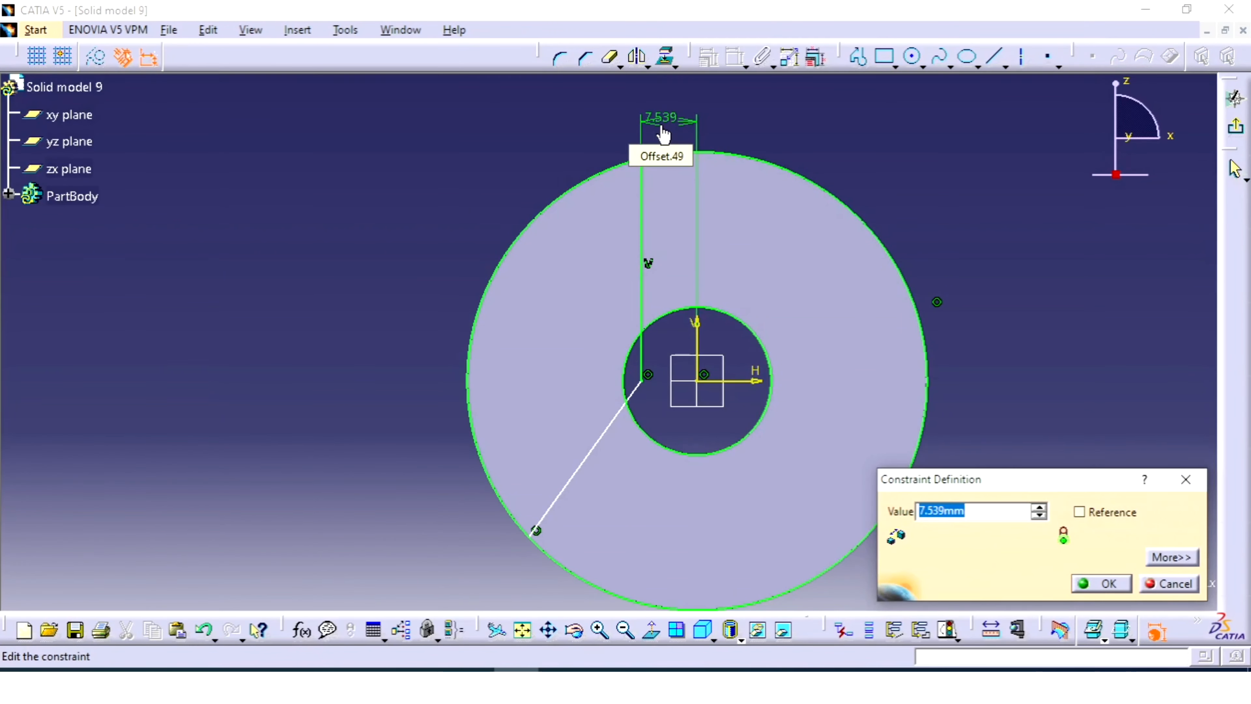
key(Return)
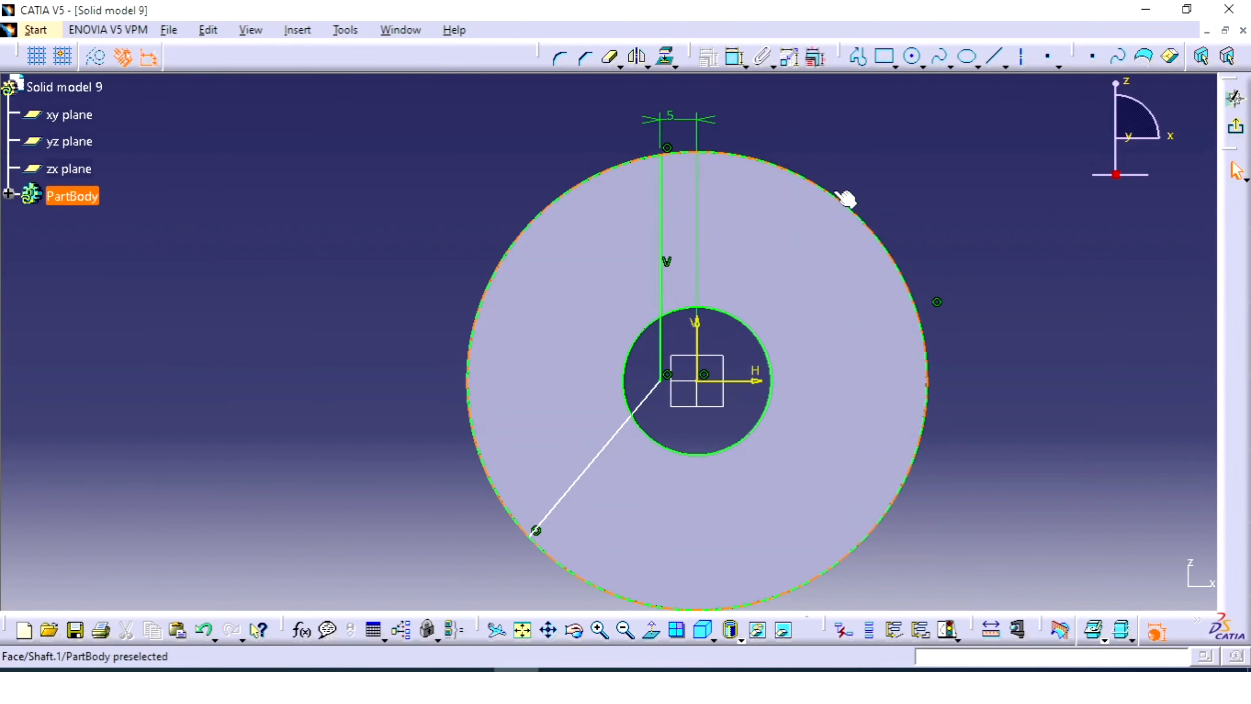
Step: Dimension the angle between the vertical line and the slanted line and set it to 120 degrees
click(735, 56)
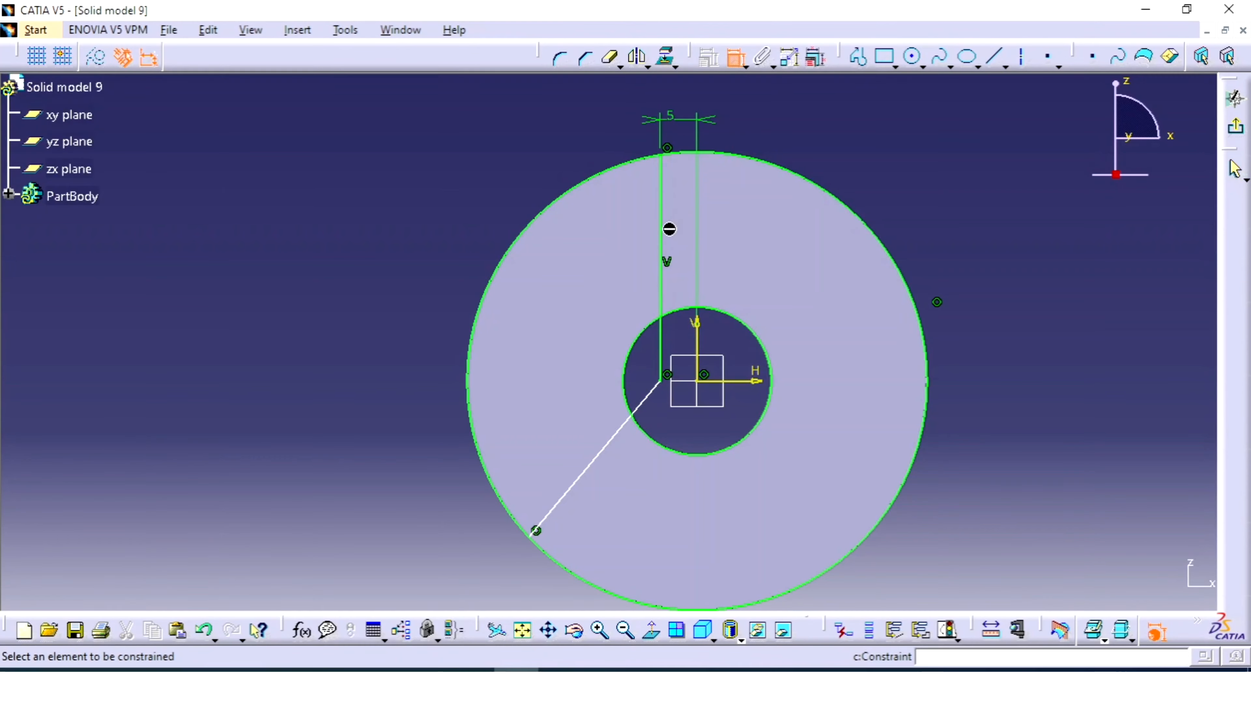
click(663, 266)
click(643, 402)
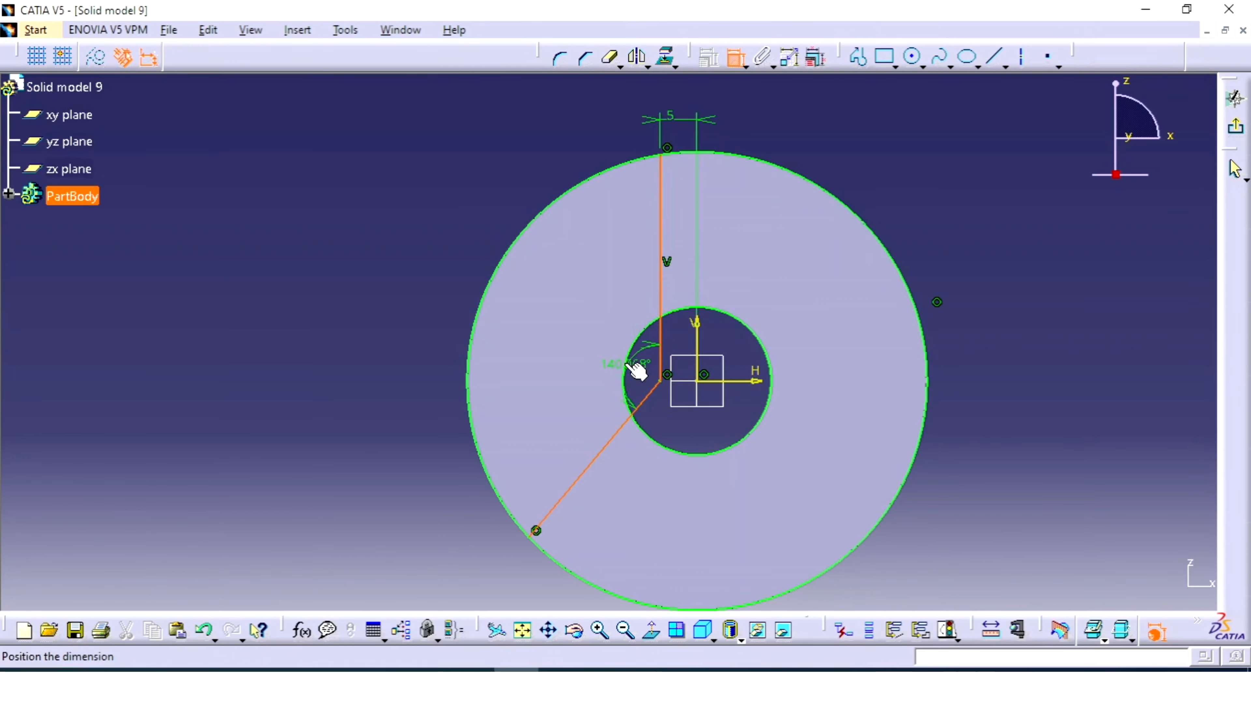
click(598, 357)
double_click(590, 356)
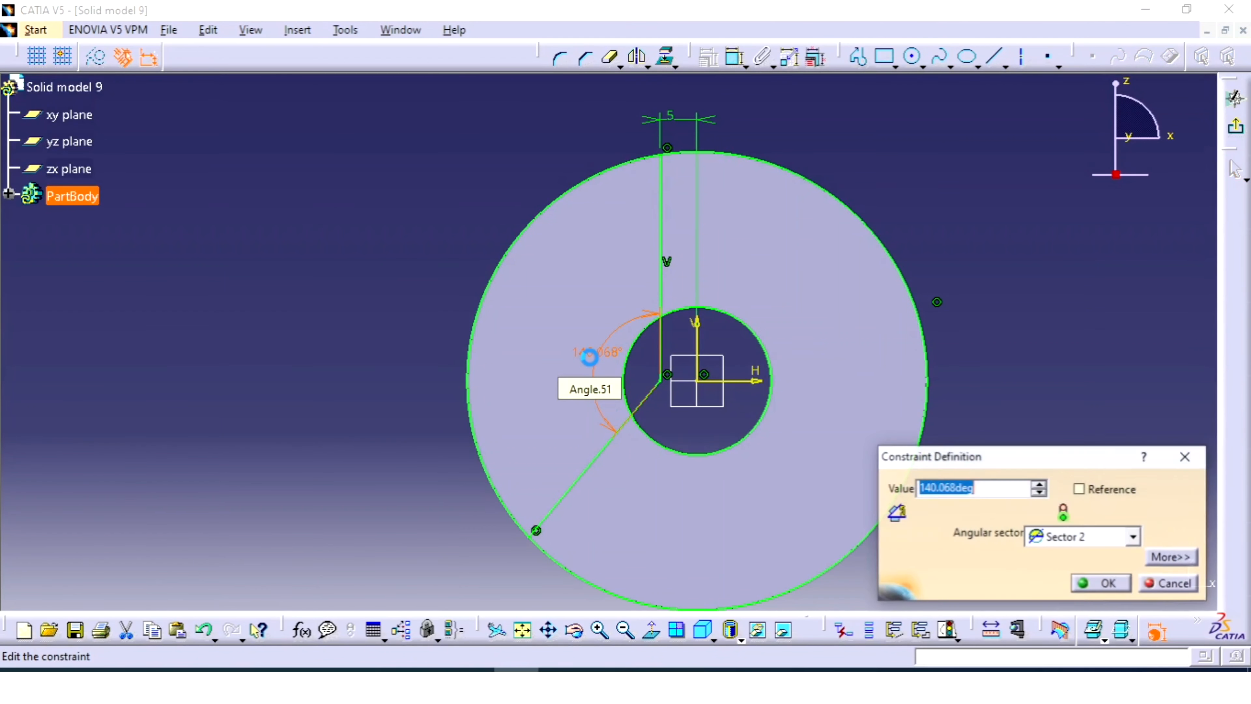
text(1)
key(Return)
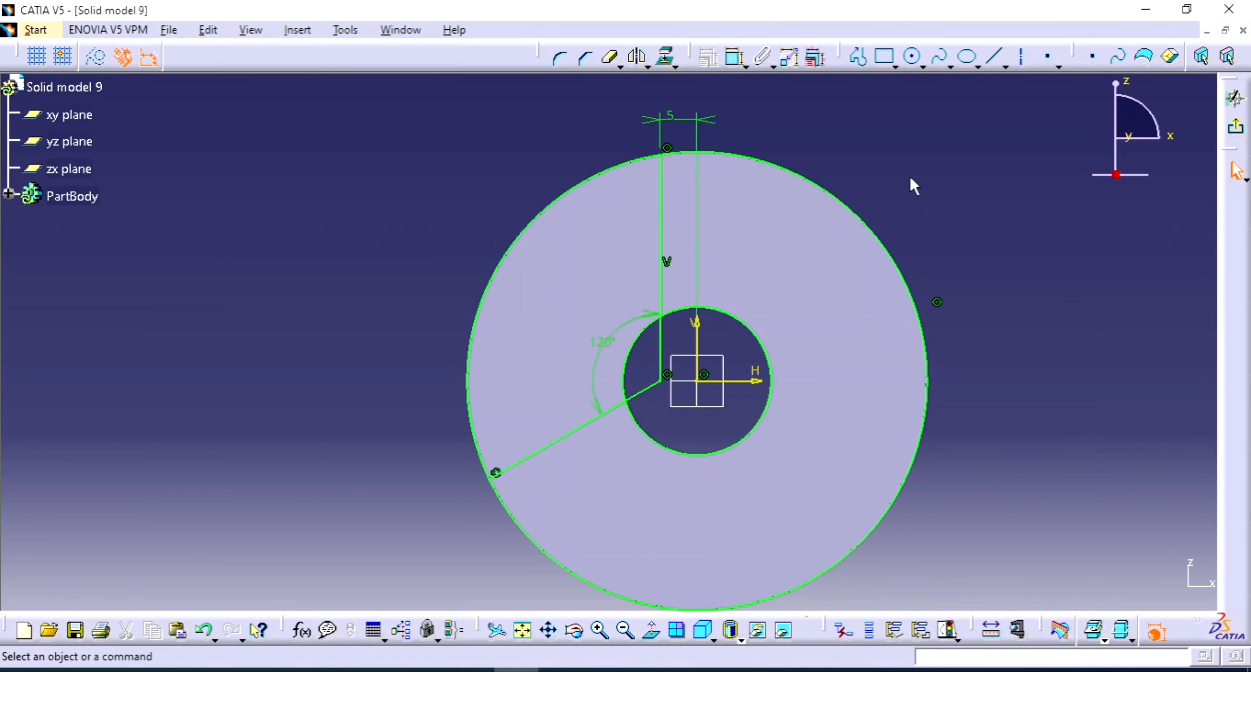
Step: Draw an axis from the origin past the outer circle, roughly parallel to the slanted line at about 210 degrees
click(1022, 57)
click(710, 388)
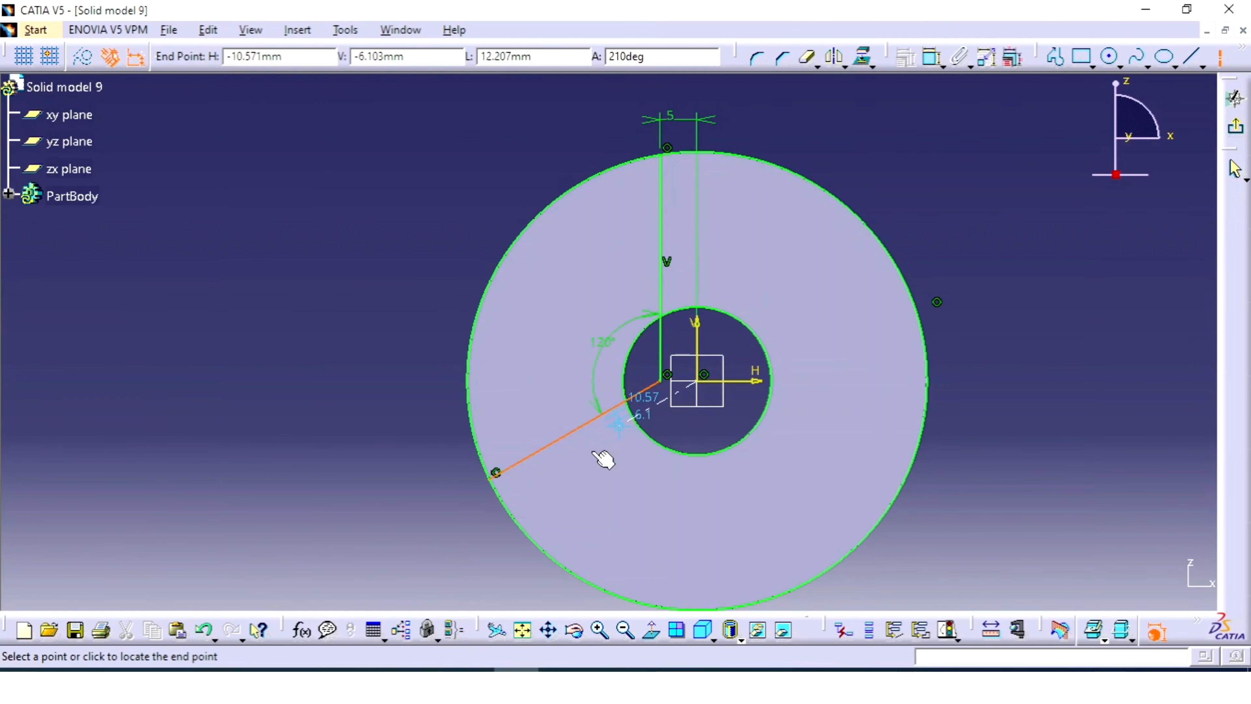
click(425, 542)
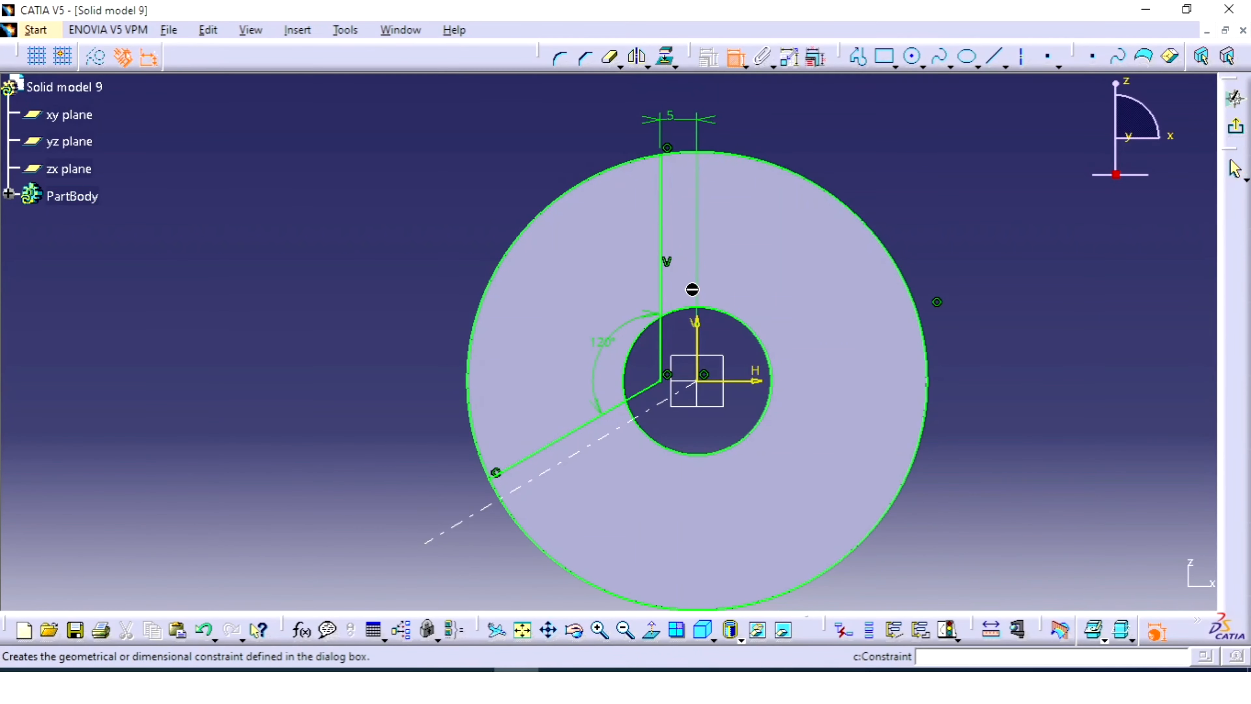
Step: Dimension the angle between the slanted axis and the vertical axis and set it to 120 degrees
click(671, 411)
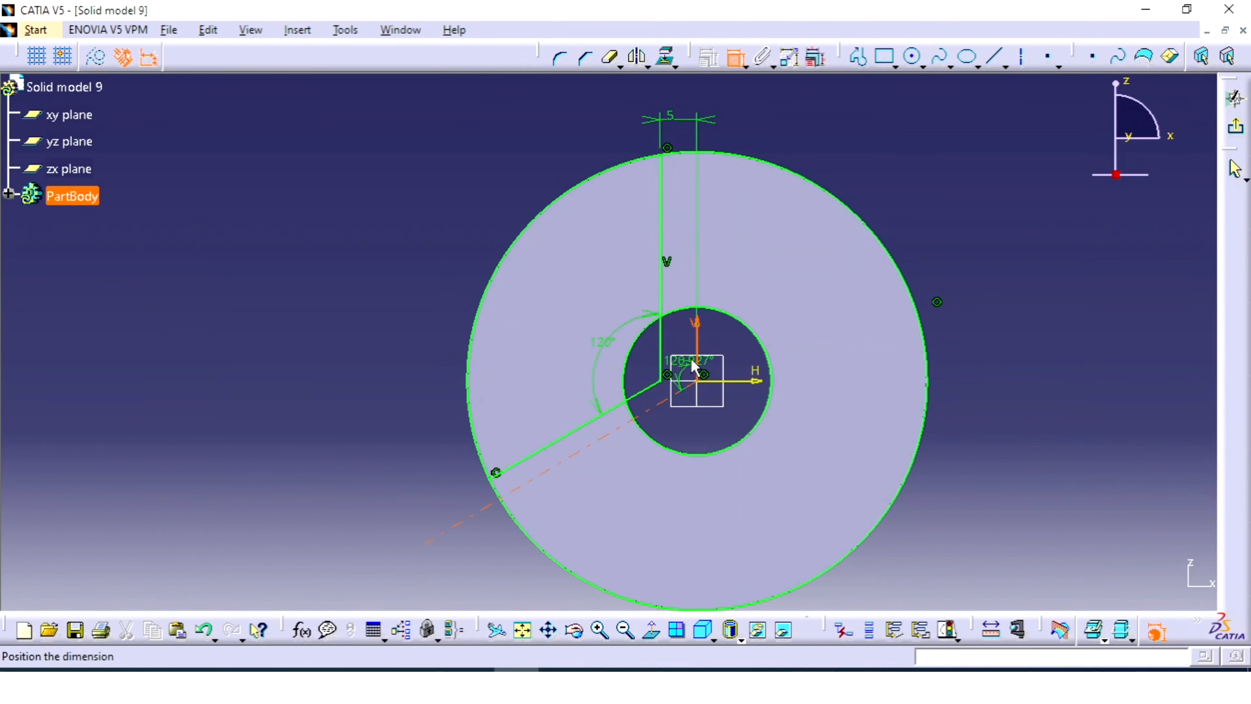
click(687, 347)
double_click(679, 340)
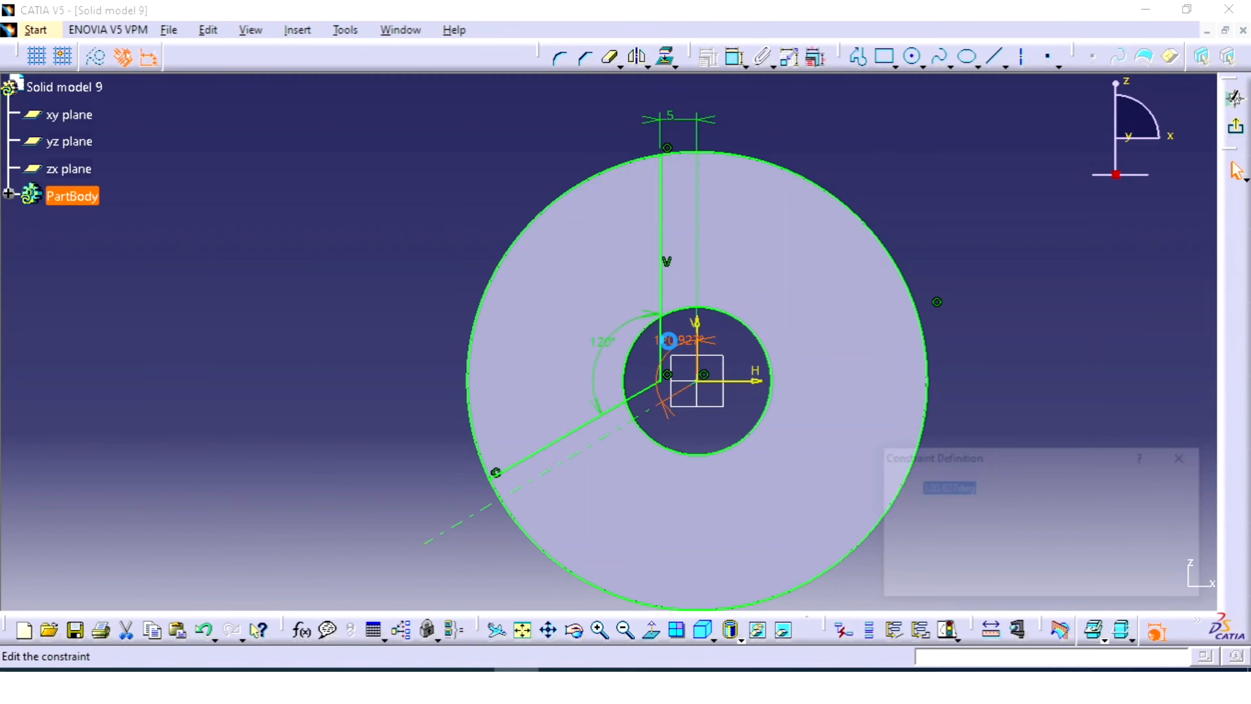
text(120)
key(Return)
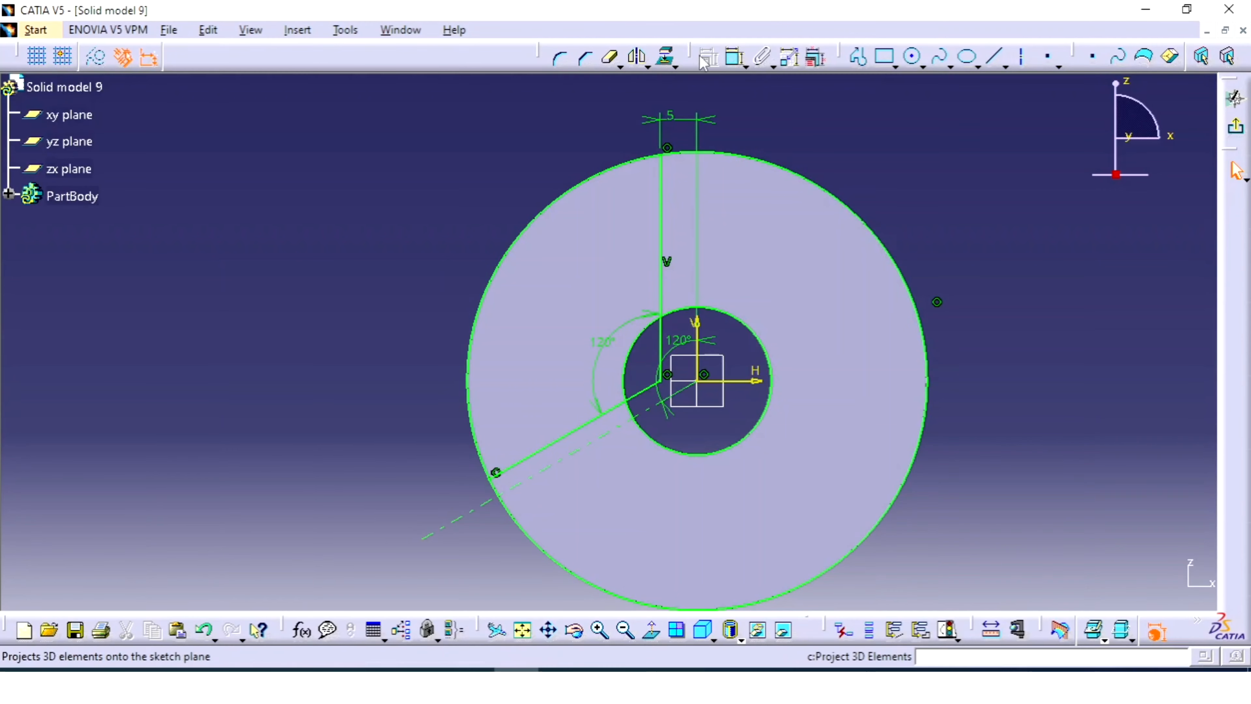
Step: Dimension the distance between the slanted line and the slanted axis
click(734, 58)
click(541, 451)
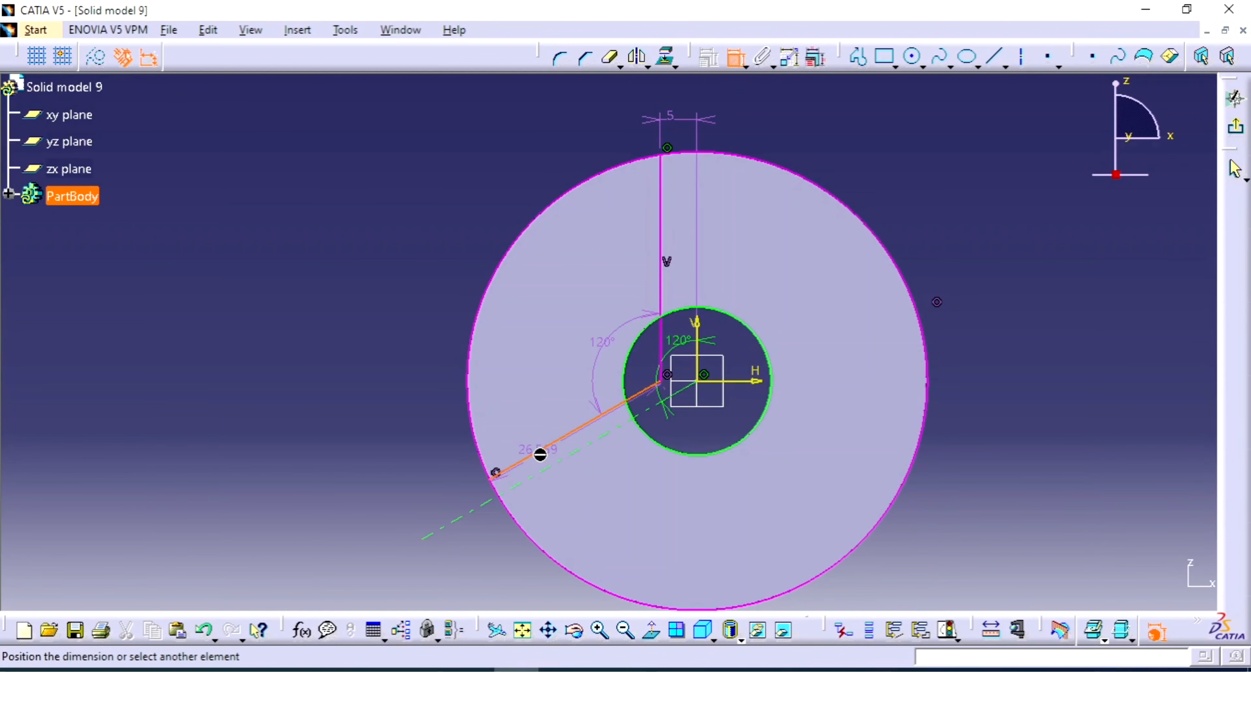
click(543, 471)
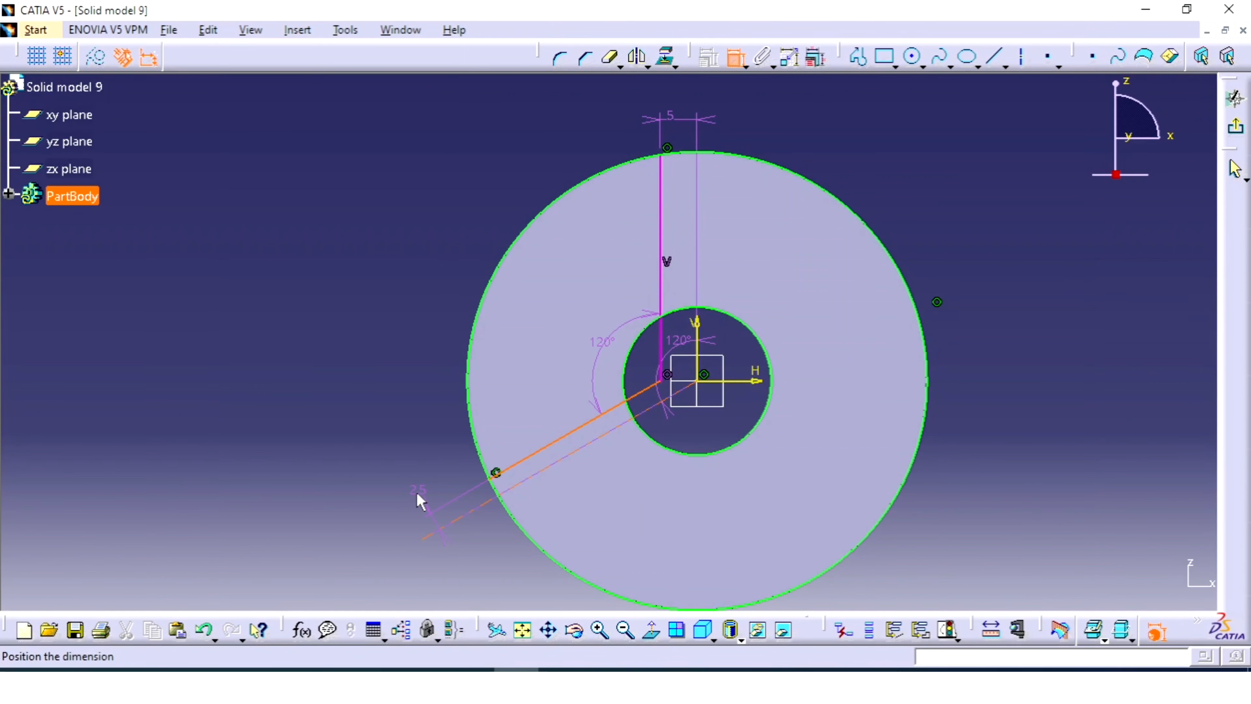
click(423, 502)
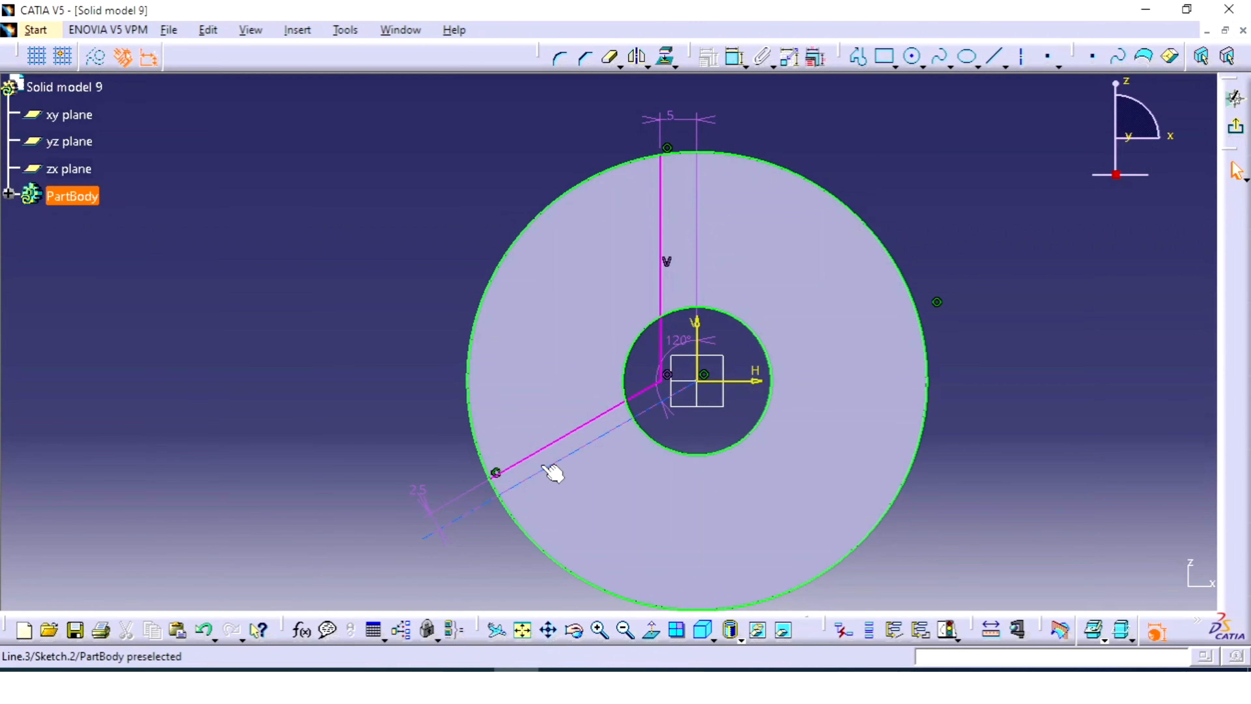
Step: Delete the distance dimension on the slanted line and the 120-degree angle between the slanted and vertical lines
click(423, 505)
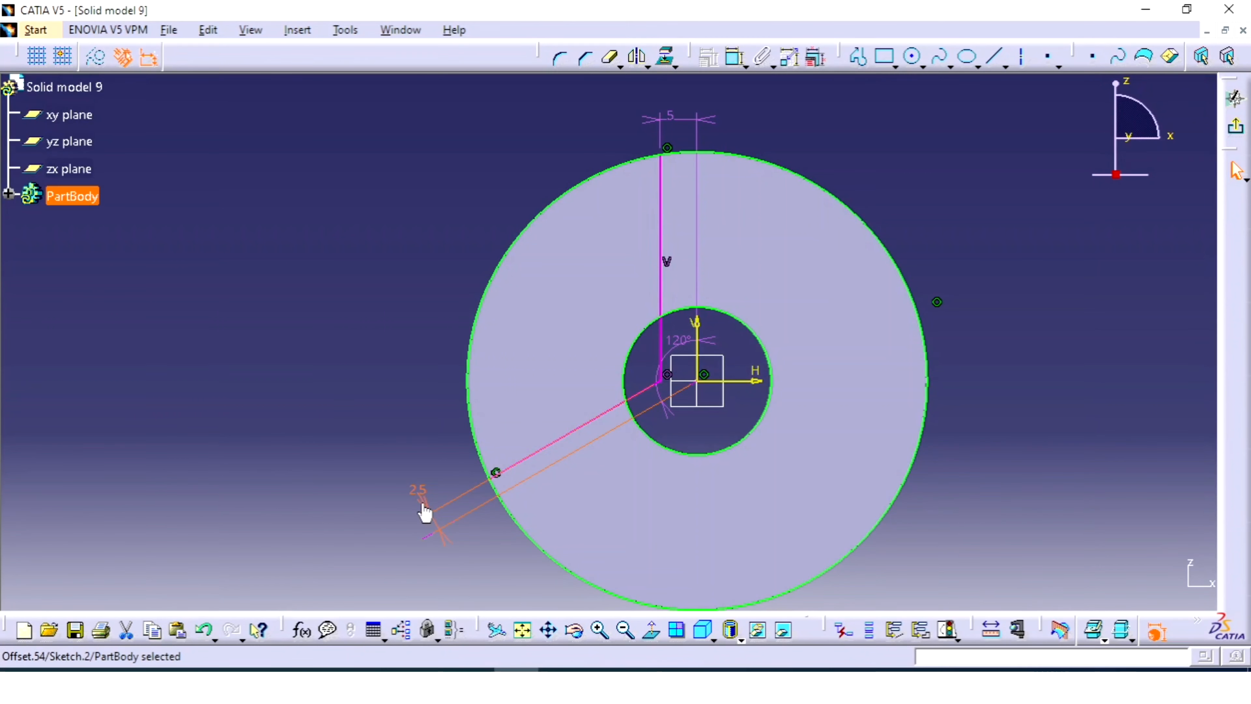
double_click(428, 495)
key(Delete)
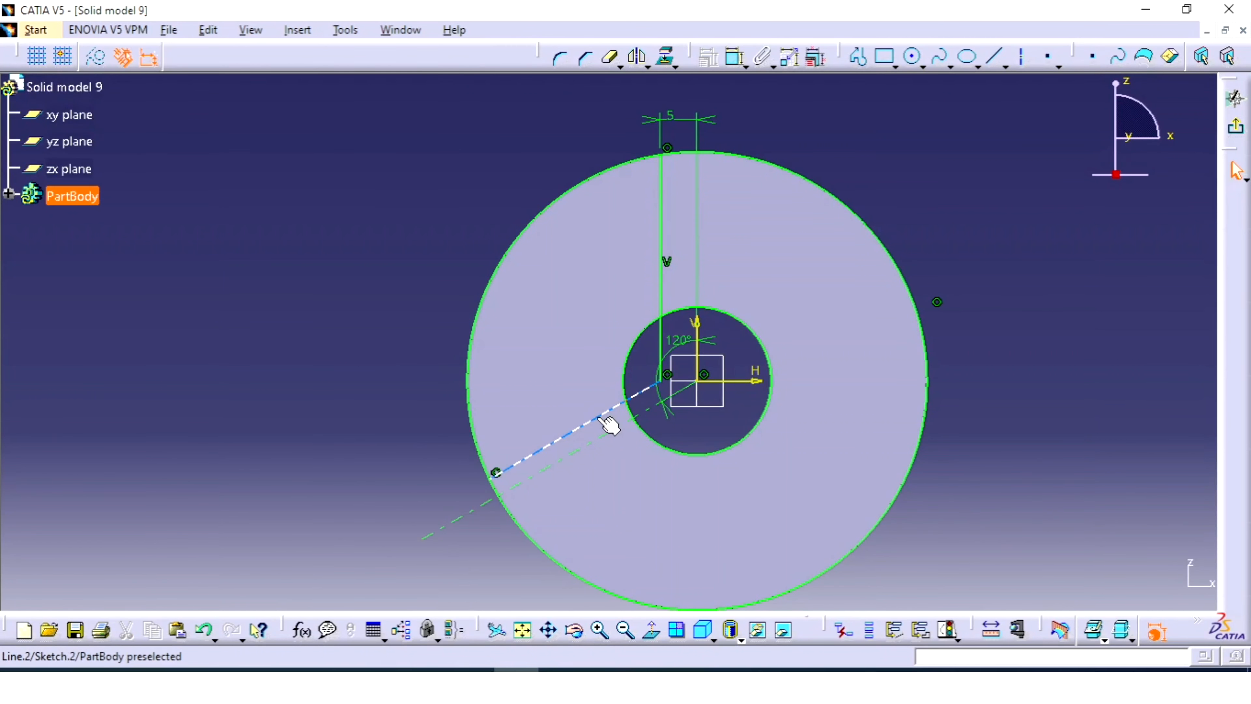
Step: Move the slanted line away from the slanted axis, and dimension the distance between them as 5 mm
mouse_move(608, 421)
mouse_down()
mouse_move(582, 392)
mouse_move(629, 413)
mouse_up()
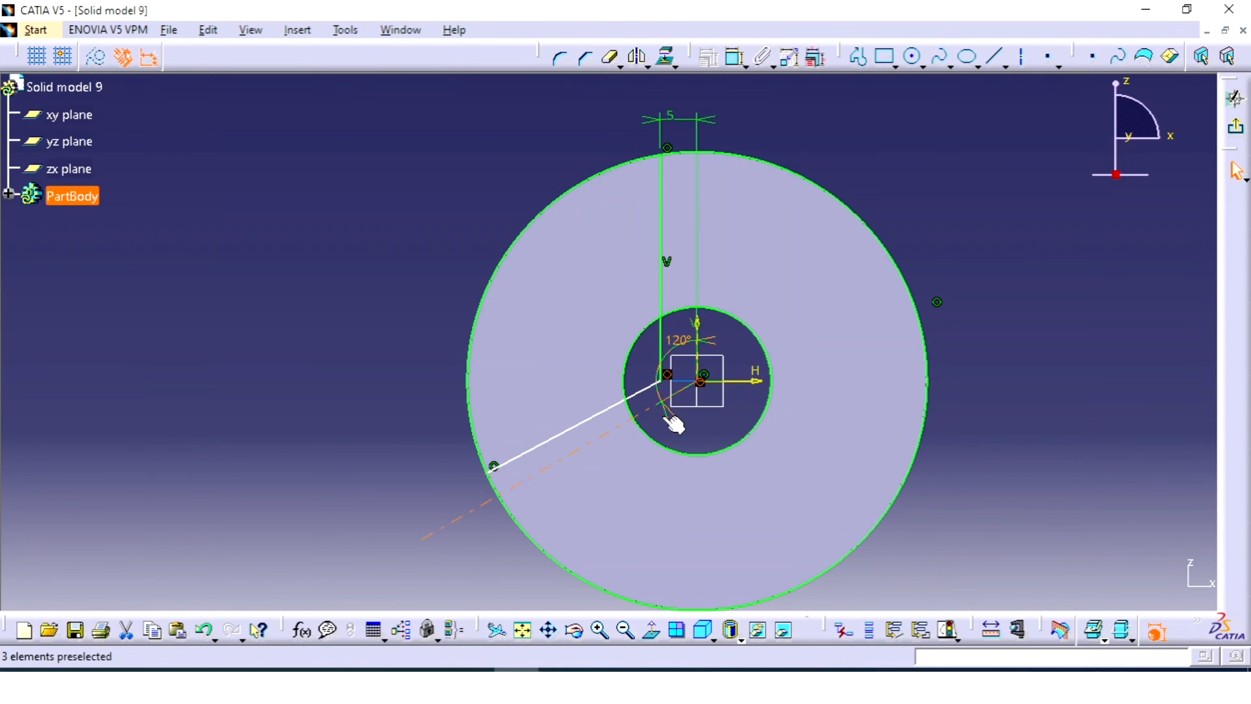
drag(647, 392, 637, 366)
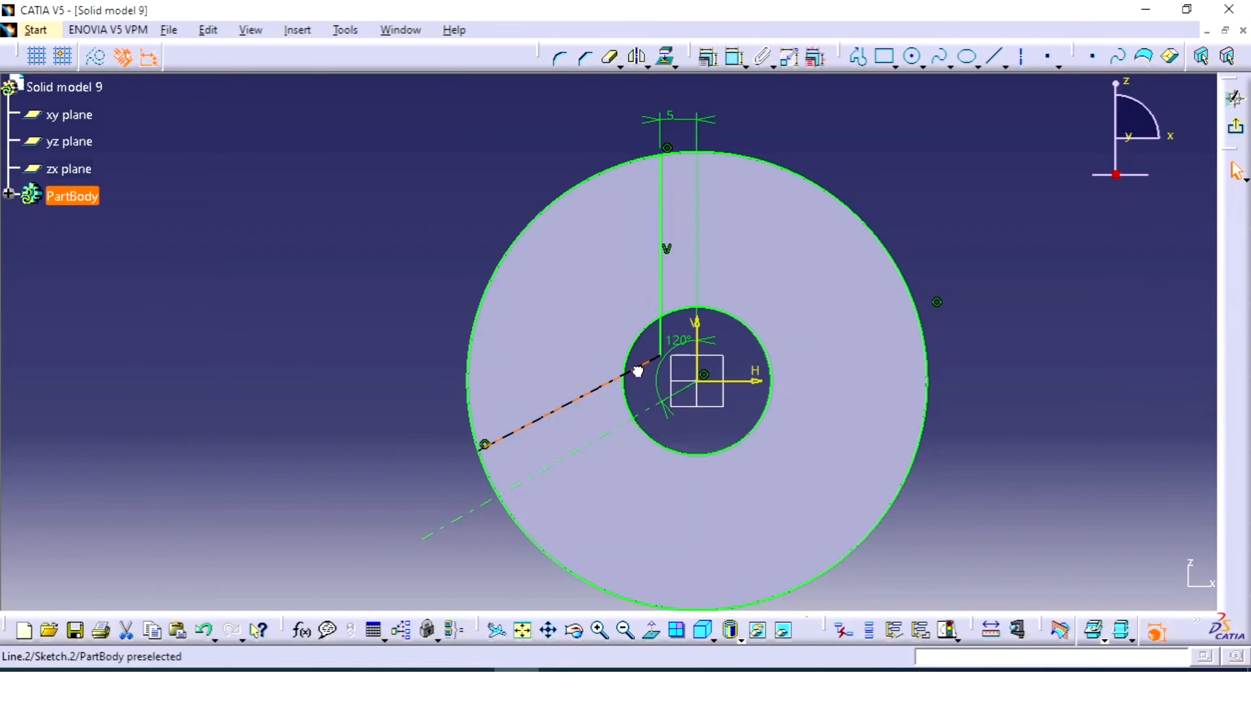
click(731, 62)
click(571, 405)
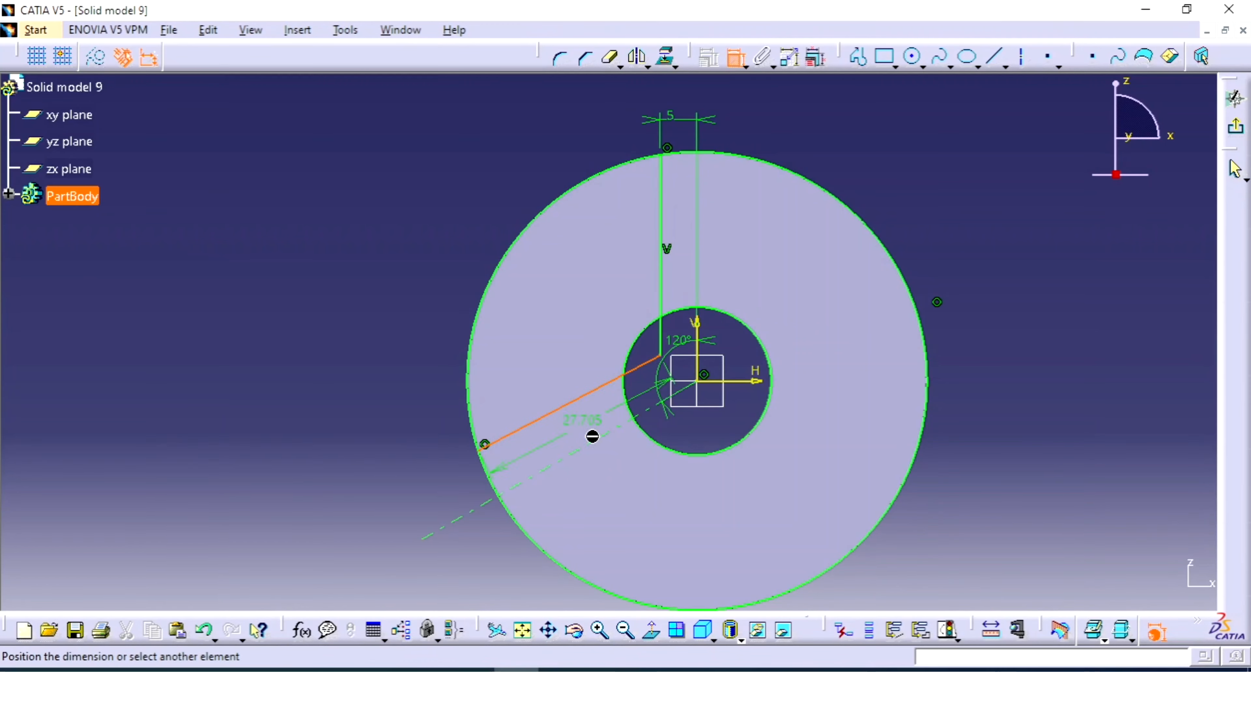
right_click(576, 432)
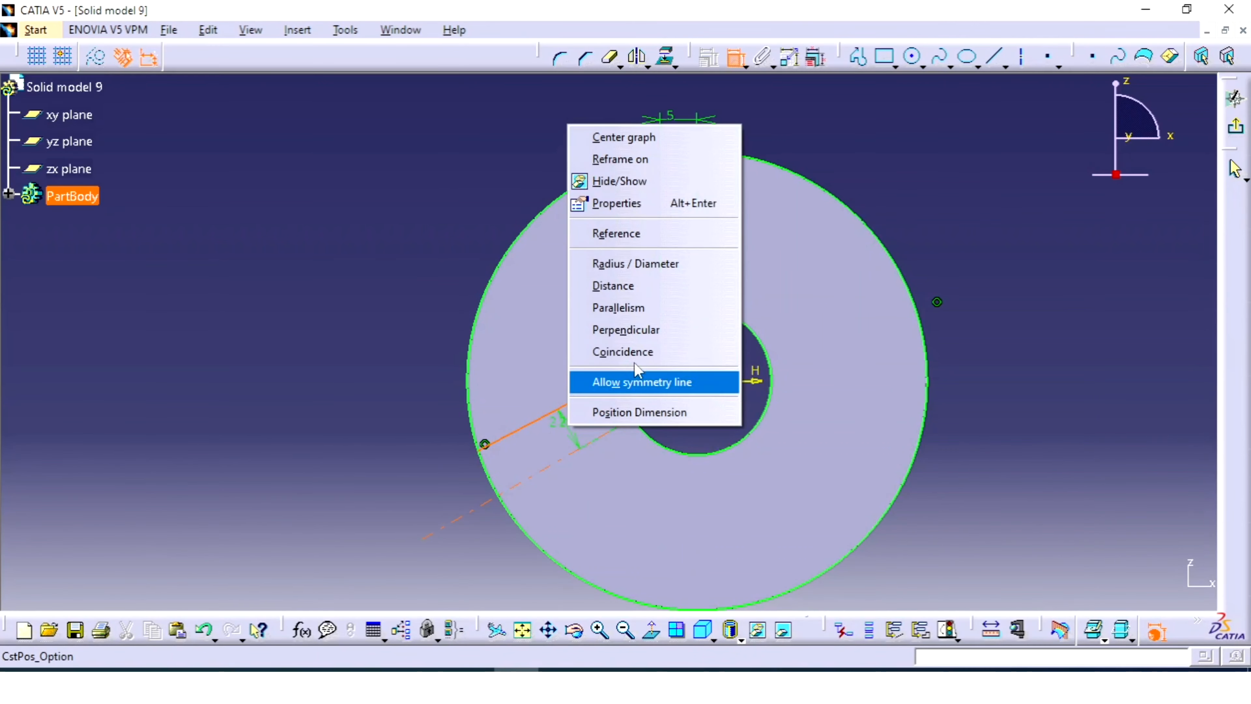
click(613, 286)
click(592, 427)
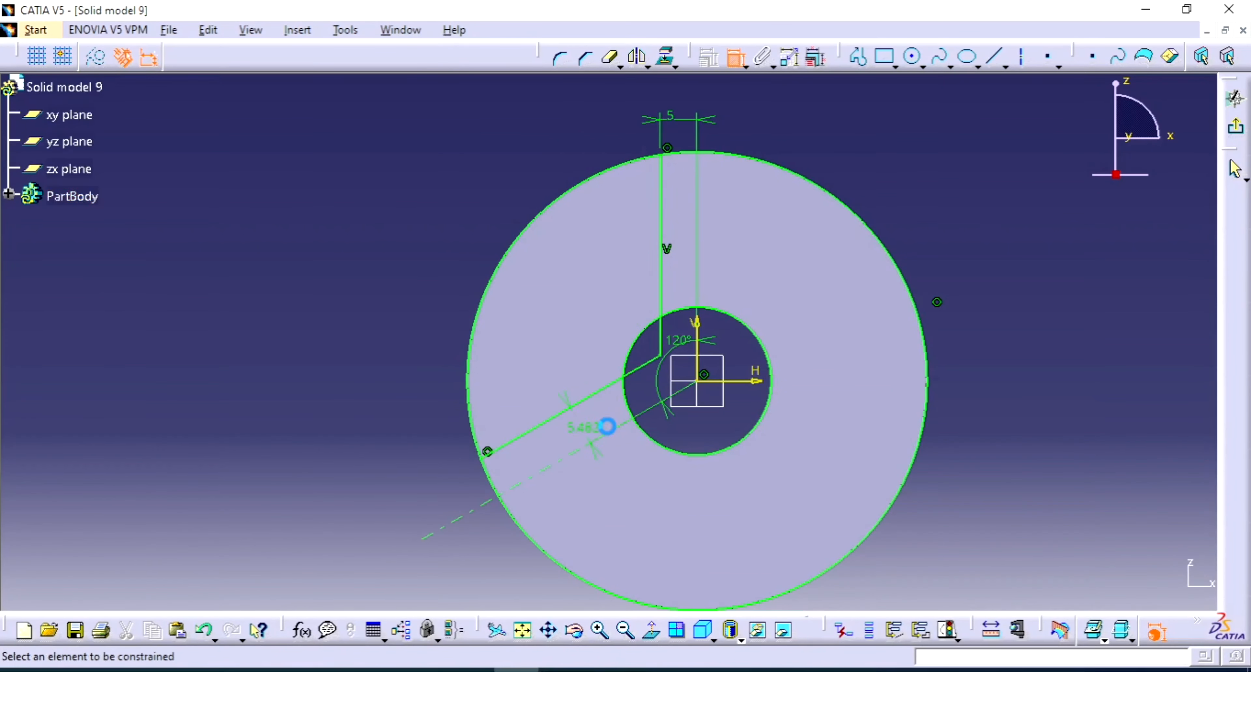
double_click(581, 427)
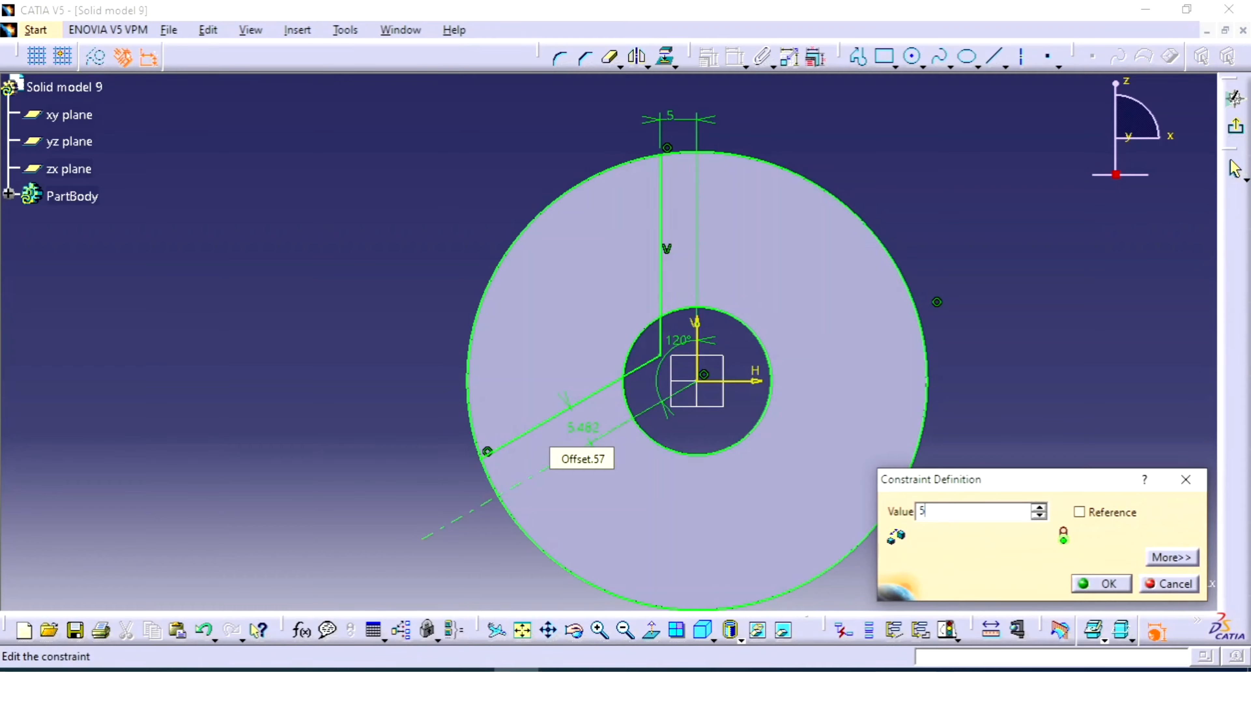
text(5)
key(Return)
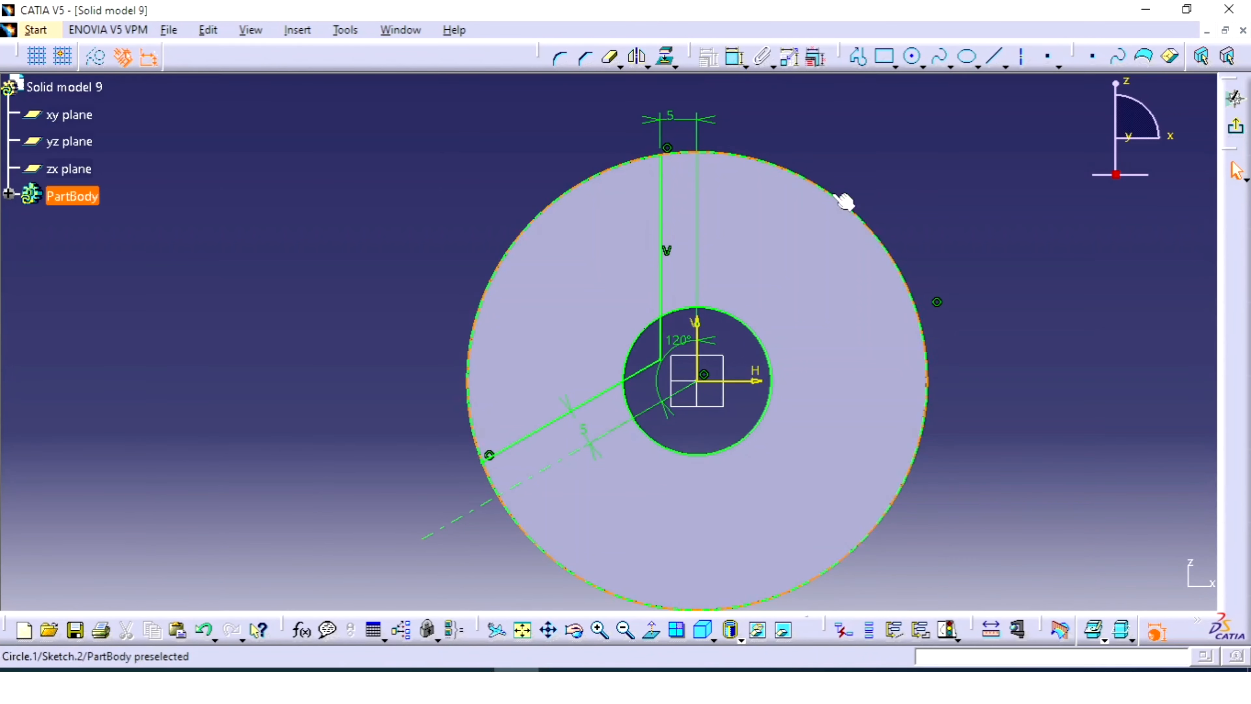
Step: Offset the vertical and slanted lines together by 5 mm, away from the origin
ctrl+middle_drag(888, 234, 891, 218)
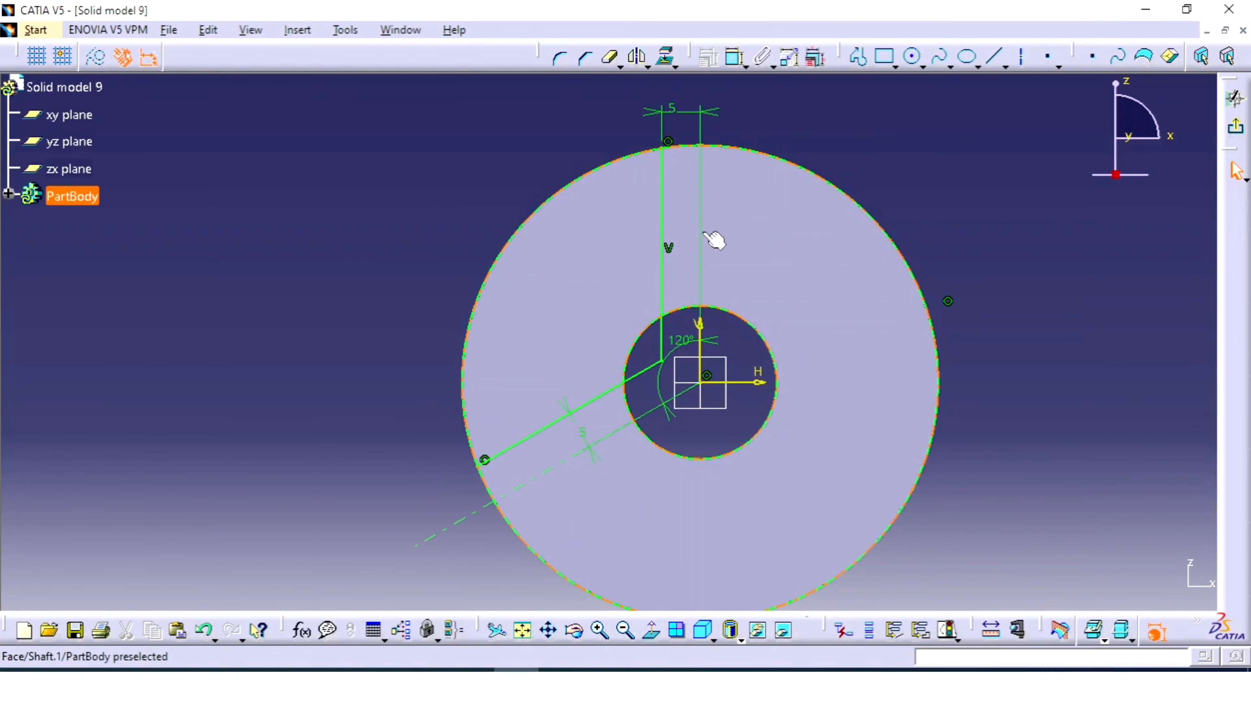
click(663, 209)
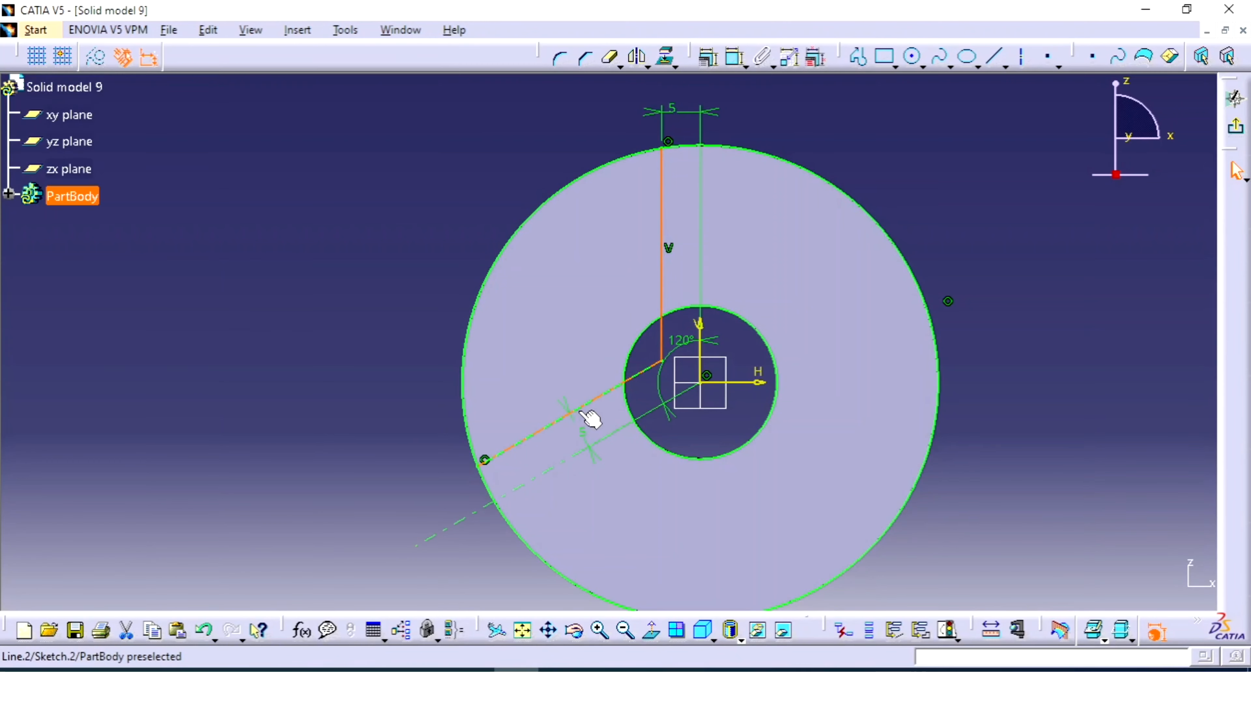
ctrl+click(602, 412)
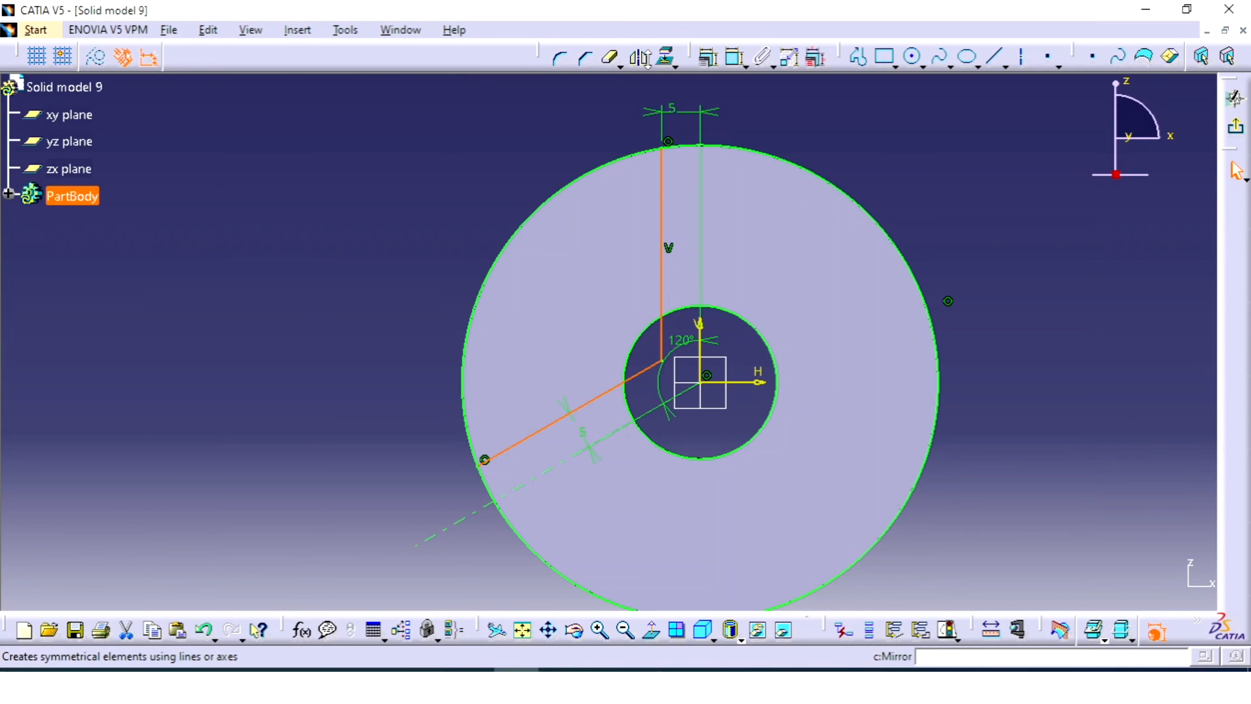
click(647, 65)
click(663, 211)
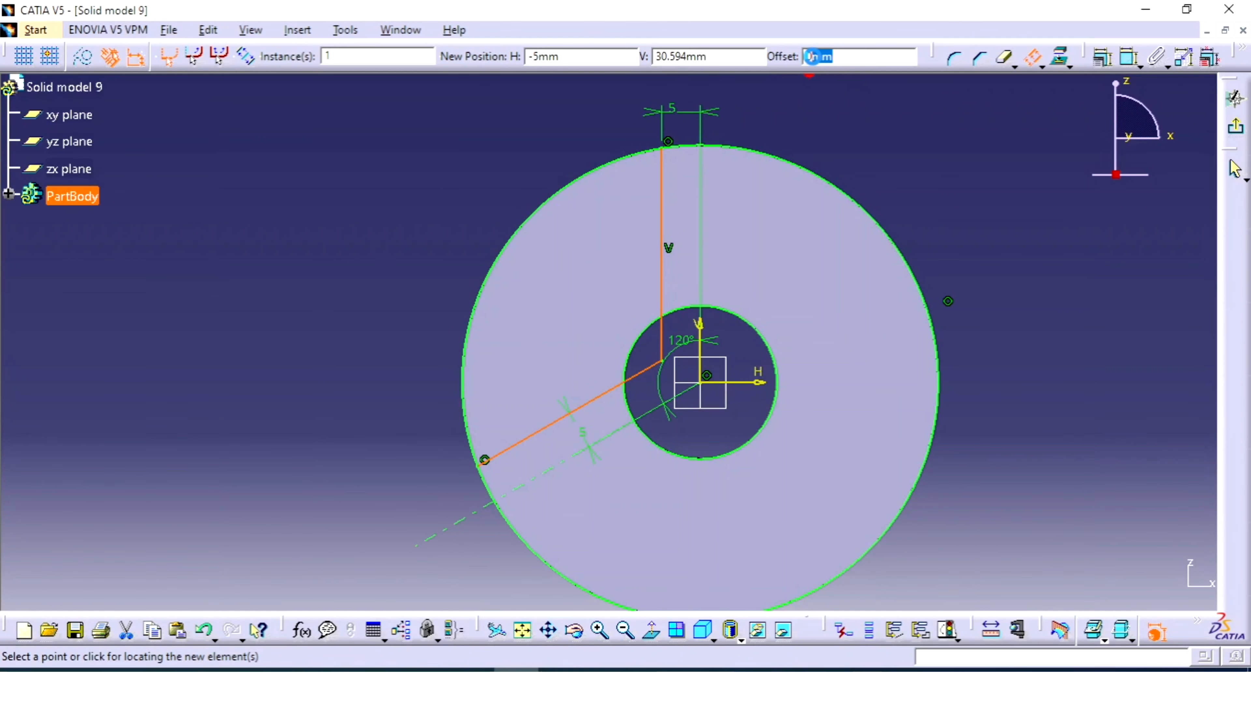
click(614, 320)
mouse_move(941, 210)
middle_down()
mouse_move(953, 187)
mouse_move(947, 200)
middle_up()
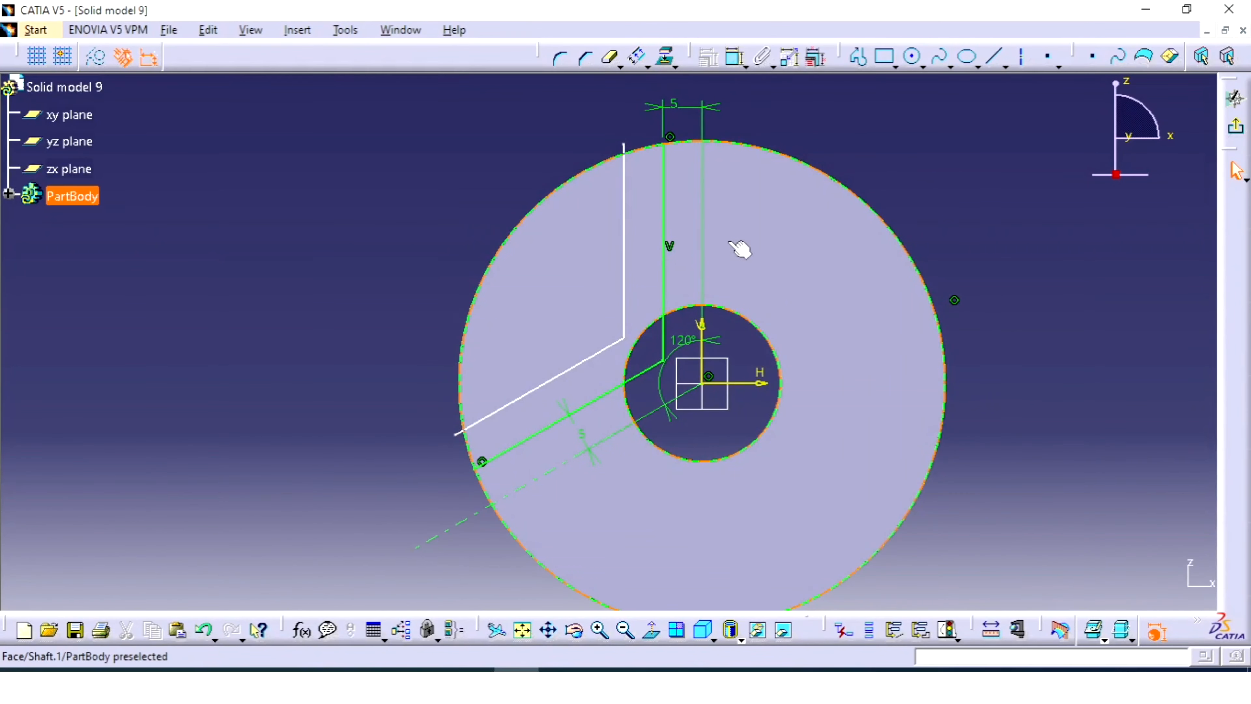
click(734, 58)
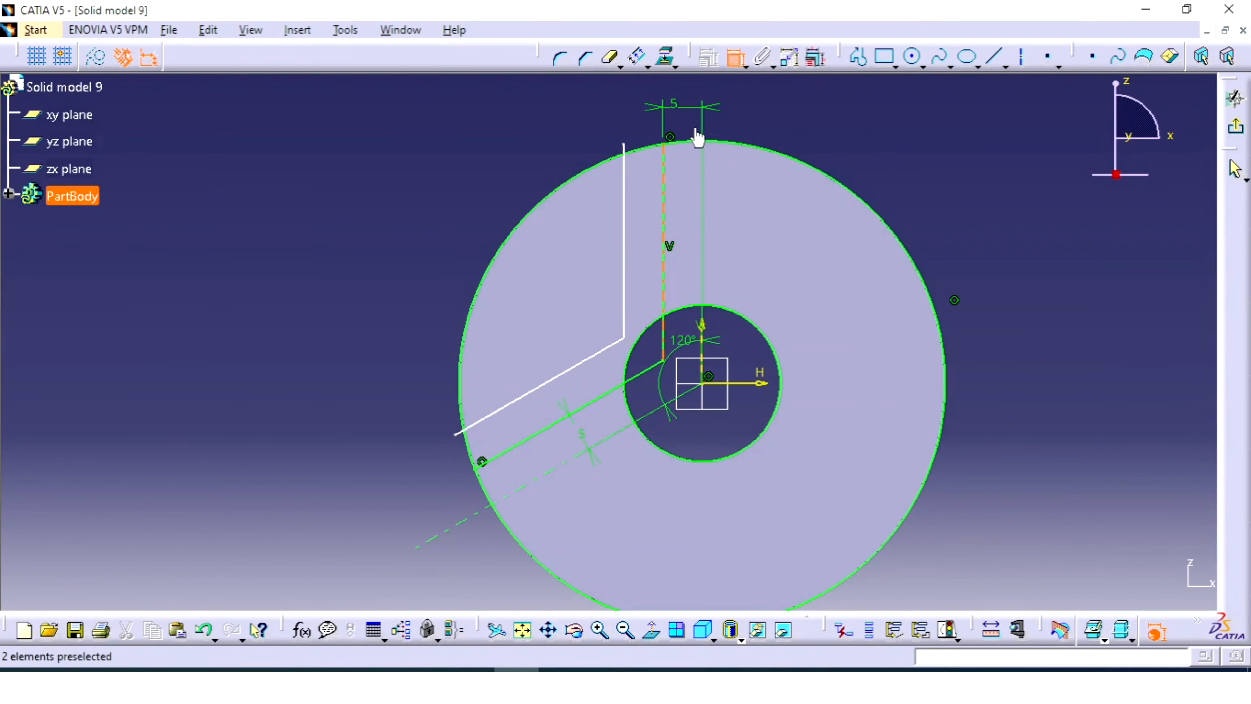
click(625, 187)
click(664, 167)
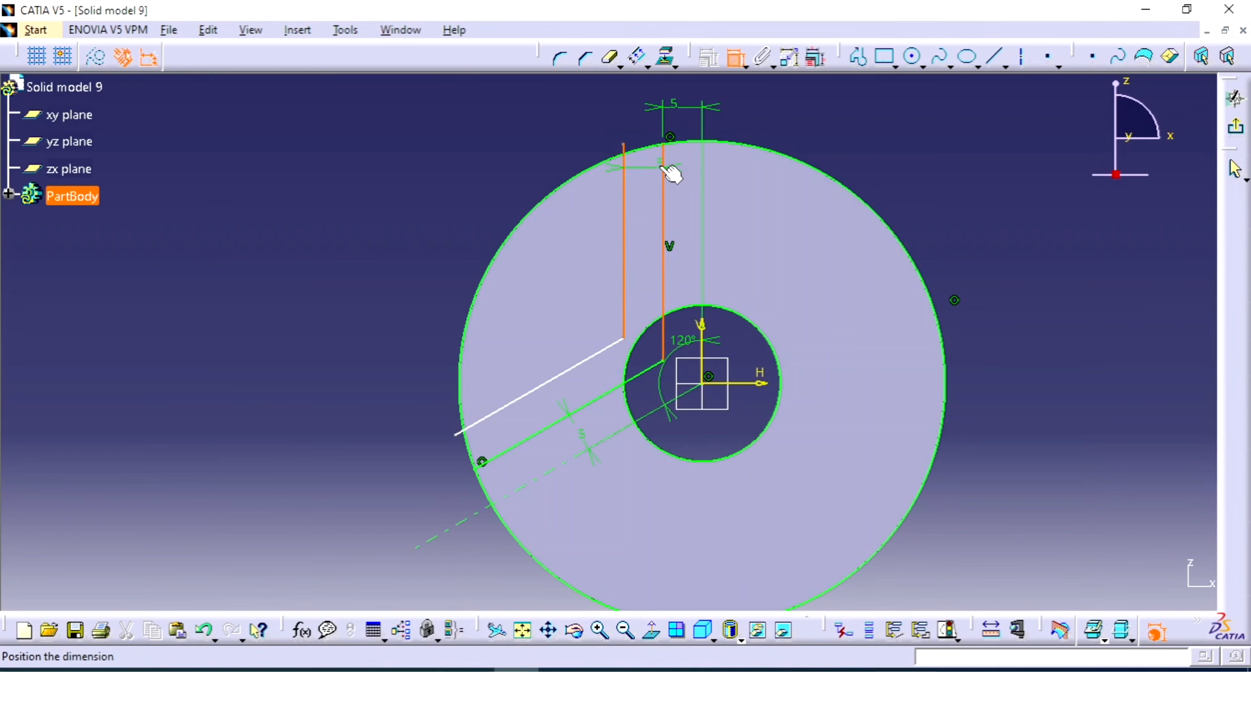
Step: Dimension the offset vertical line from the vertical axis and the offset slanted line from the slanted axis
click(732, 79)
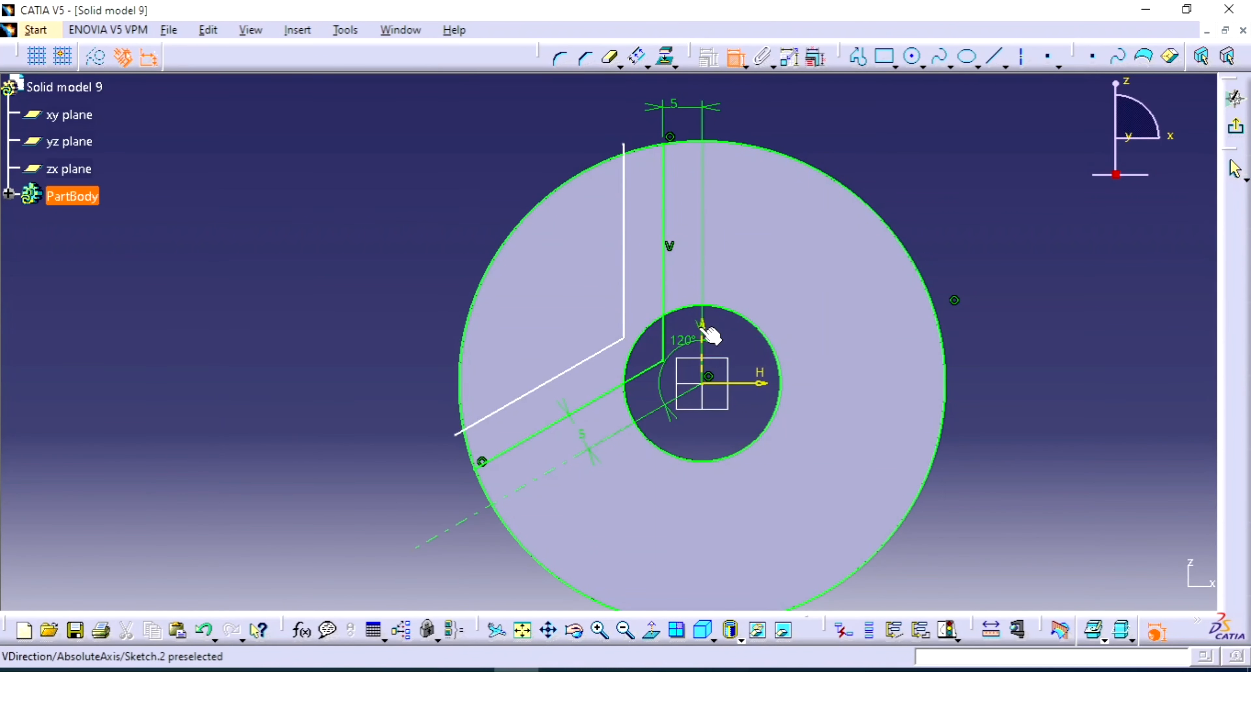
click(704, 331)
click(626, 218)
click(650, 99)
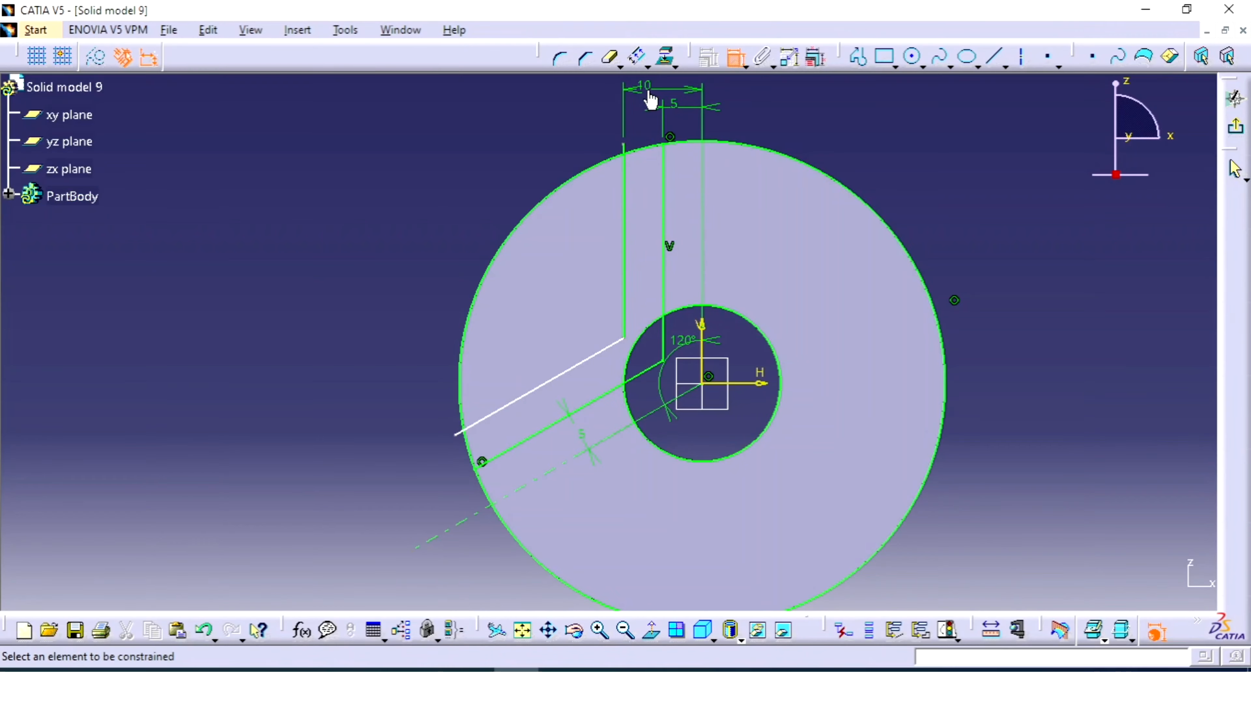
click(492, 414)
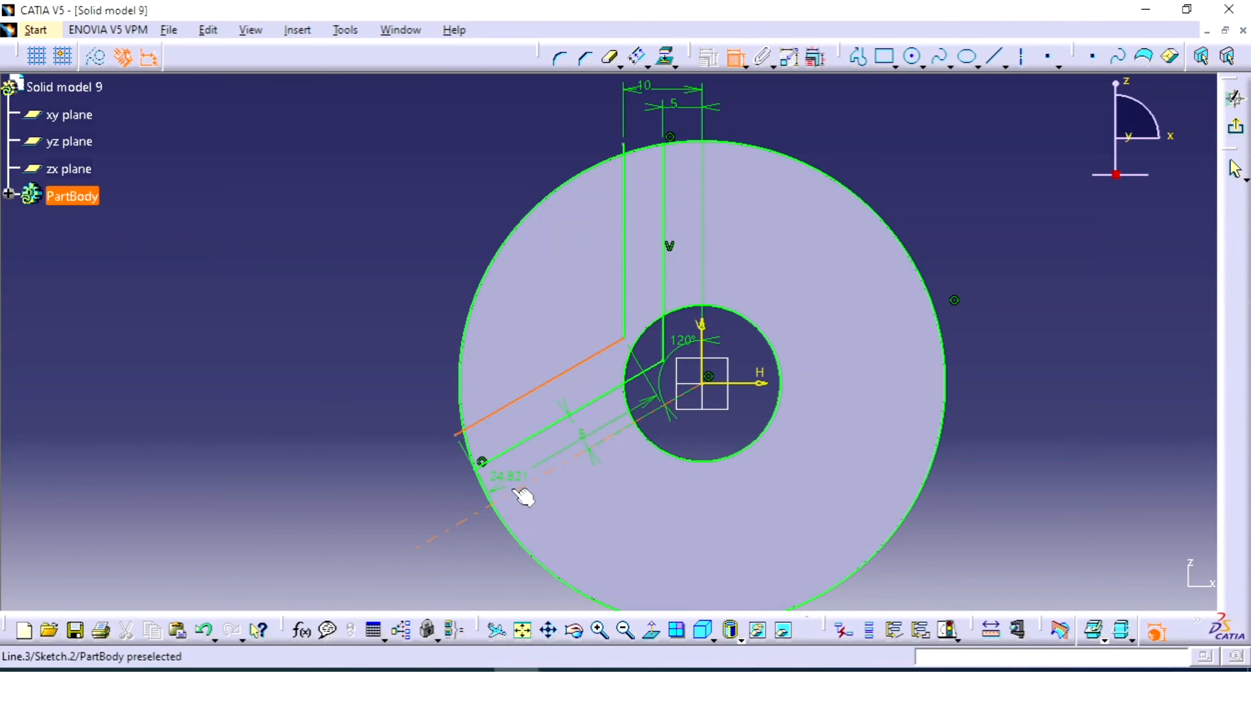
click(515, 491)
click(436, 512)
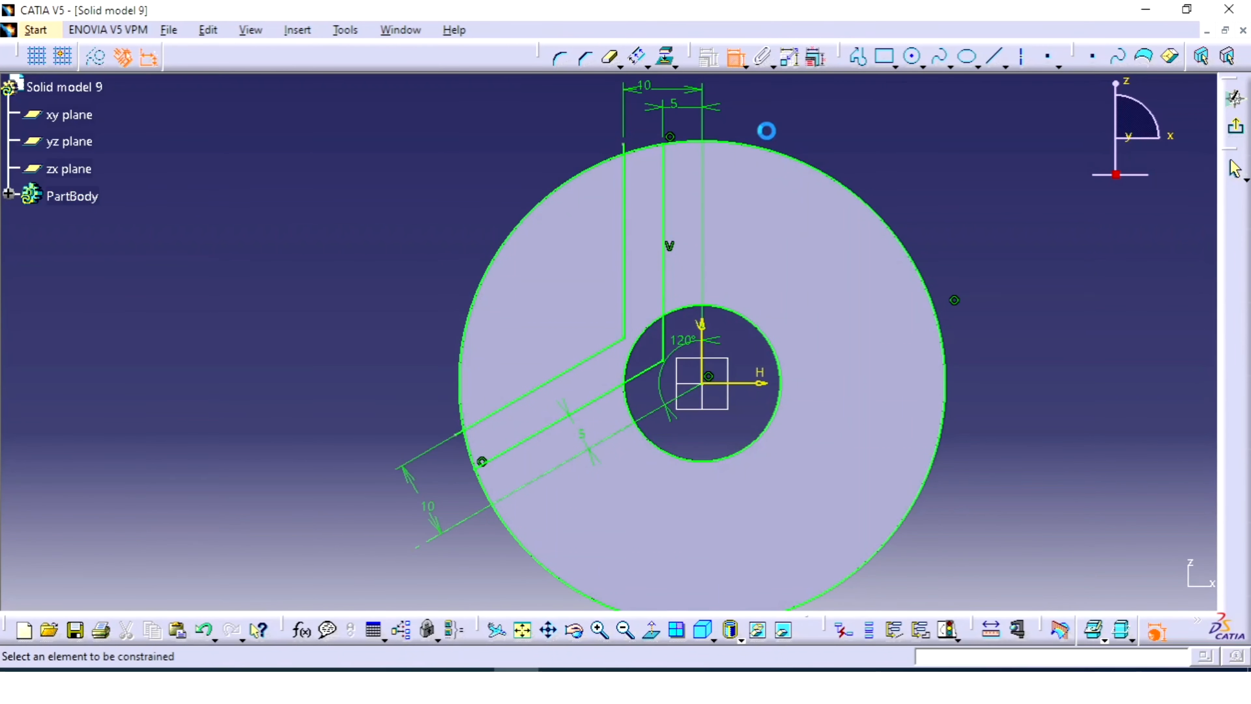
click(739, 60)
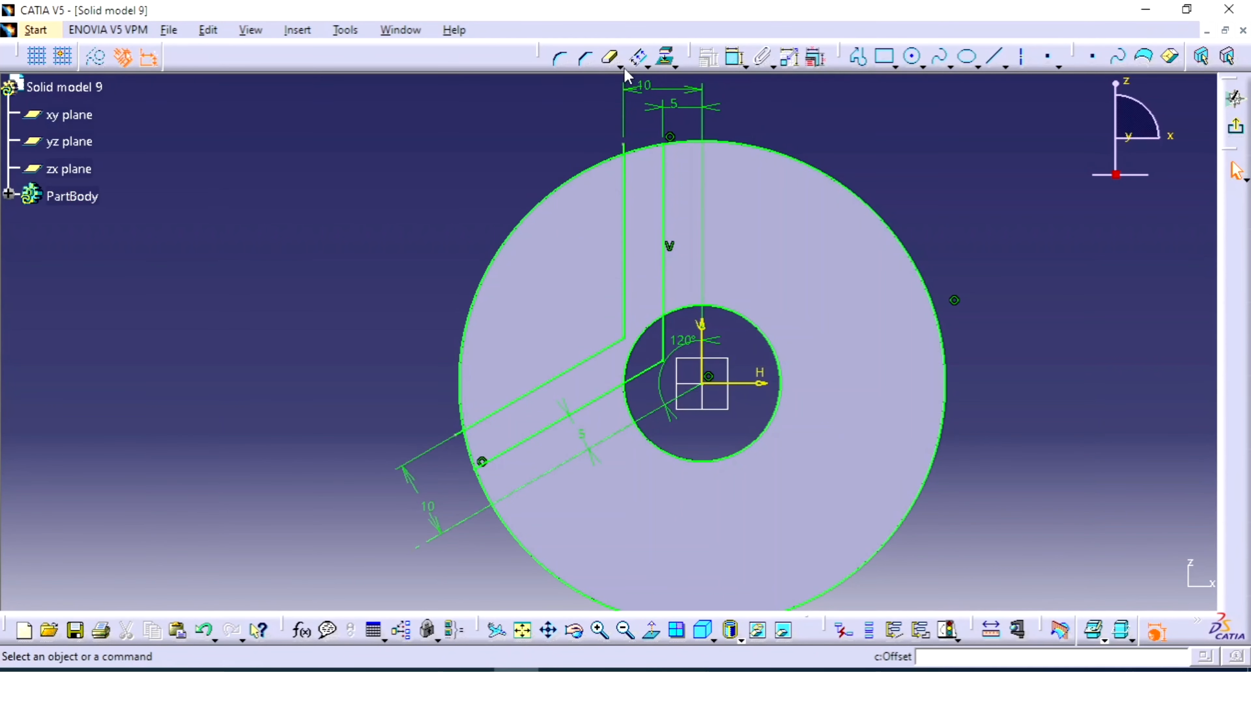
Step: Trim the outer circle to the two short arcs closing the band's ends, and remove the offset lines' overhanging ends
click(611, 58)
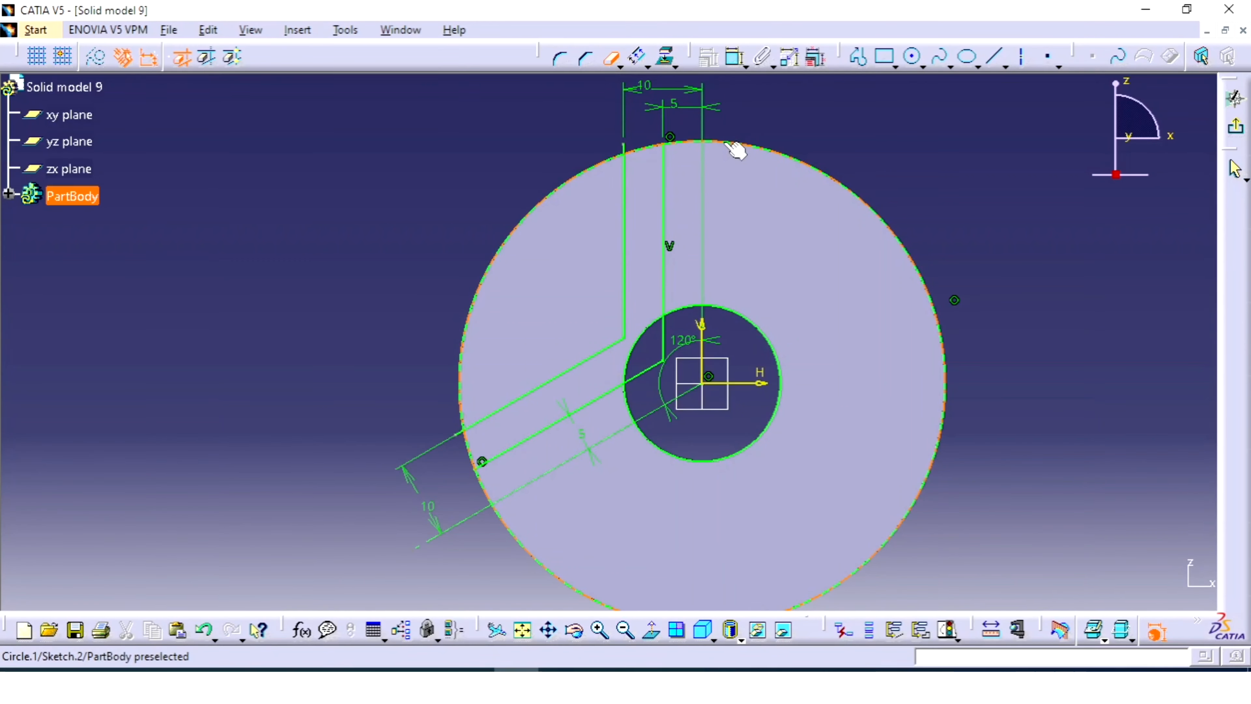
click(734, 148)
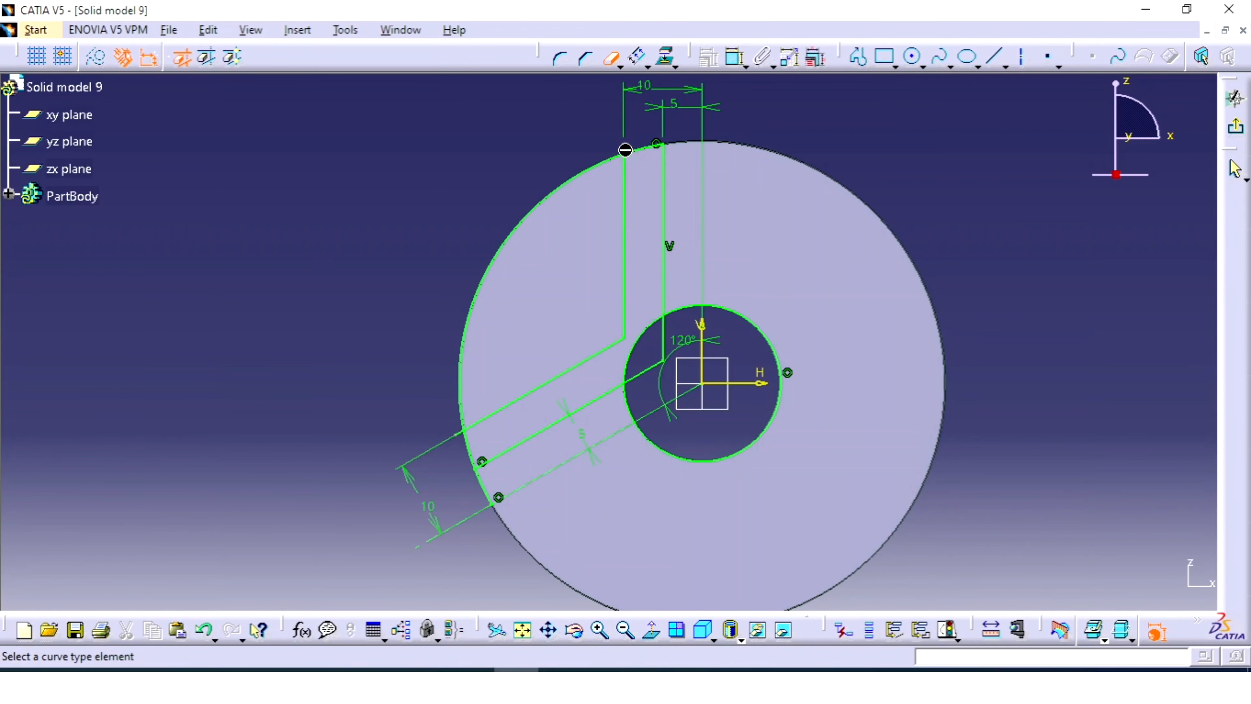
mouse_move(628, 160)
ctrl+middle_down()
mouse_move(638, 121)
mouse_move(626, 196)
ctrl+middle_up()
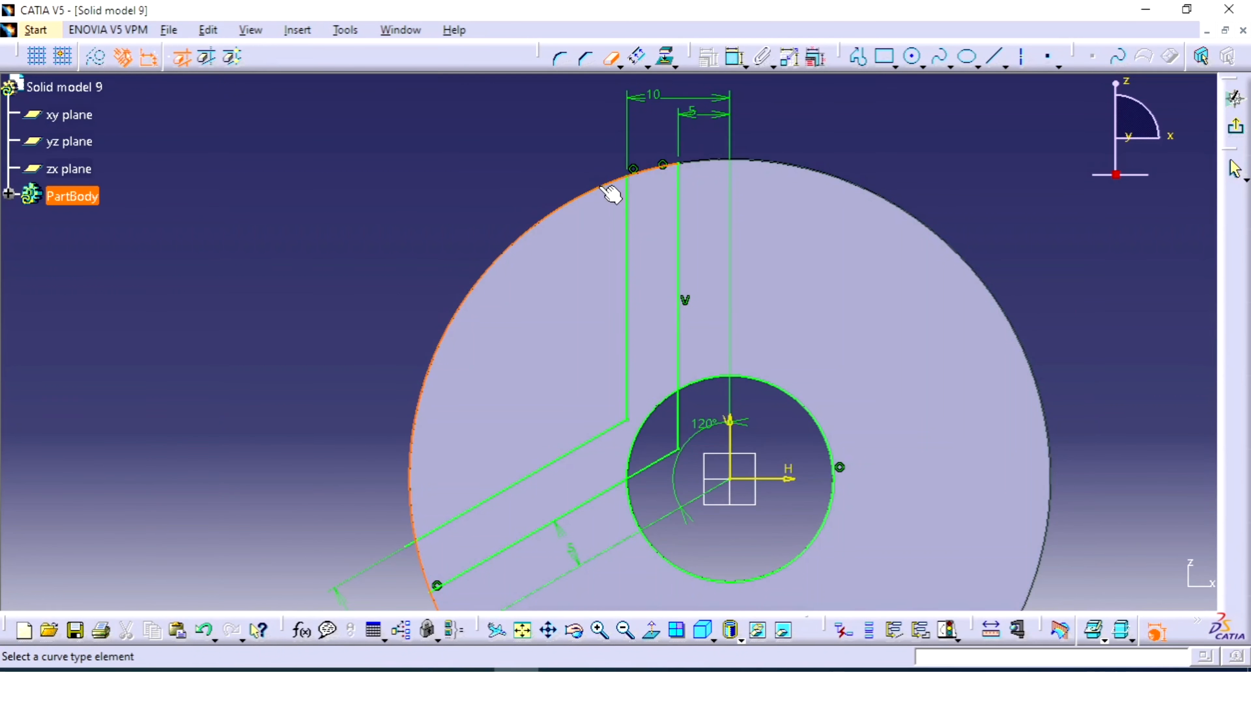
middle_drag(458, 447, 551, 294)
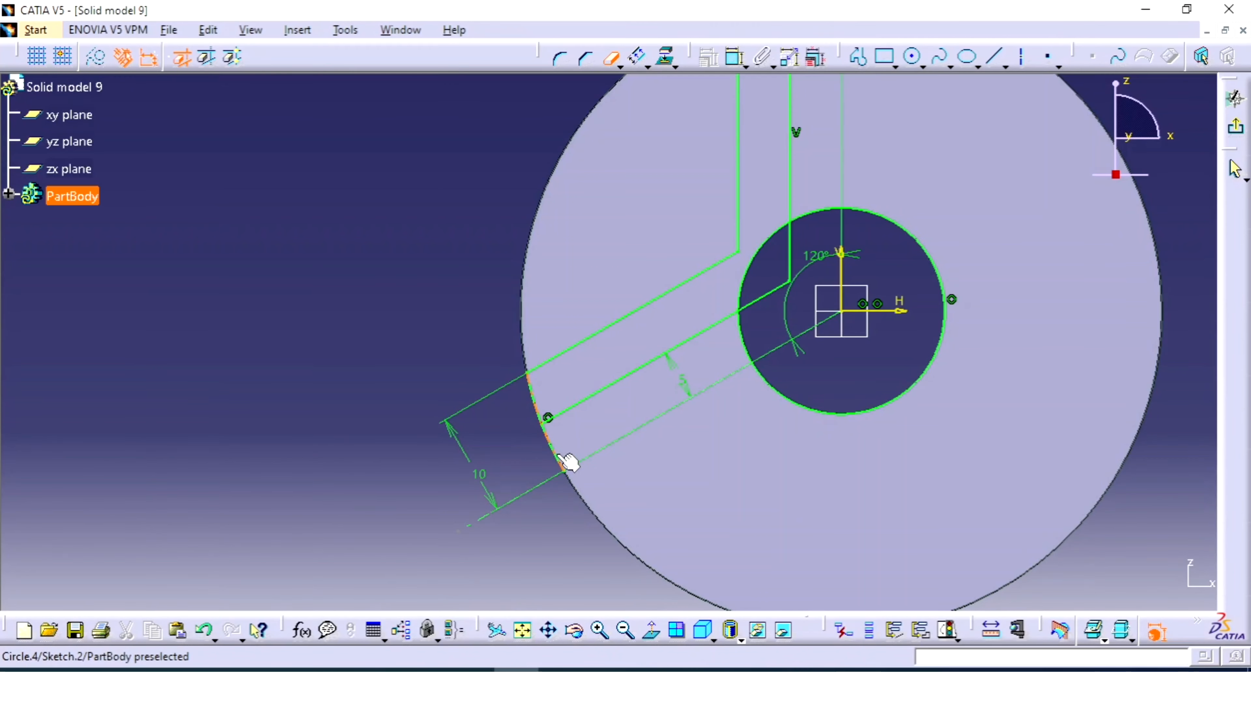
middle_drag(801, 396, 727, 484)
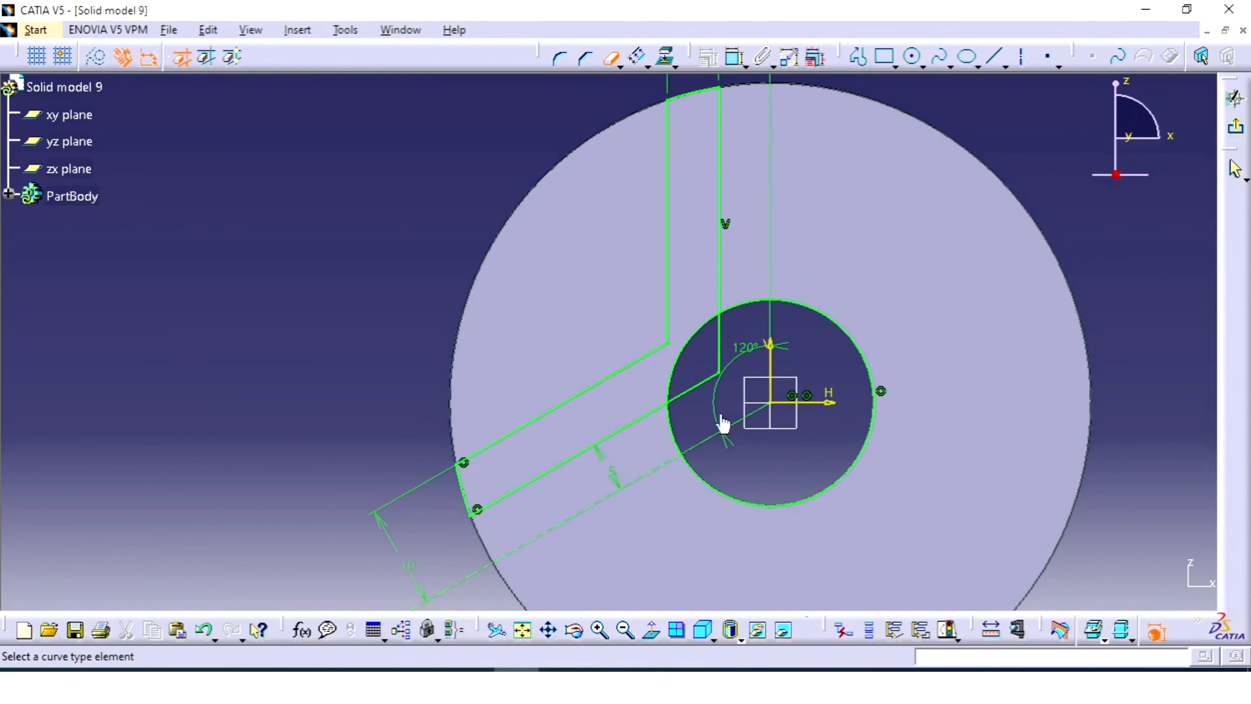
Step: Trim the inner lines' ends inside the bore and reduce the inner circle to the arc between the two lines
click(728, 339)
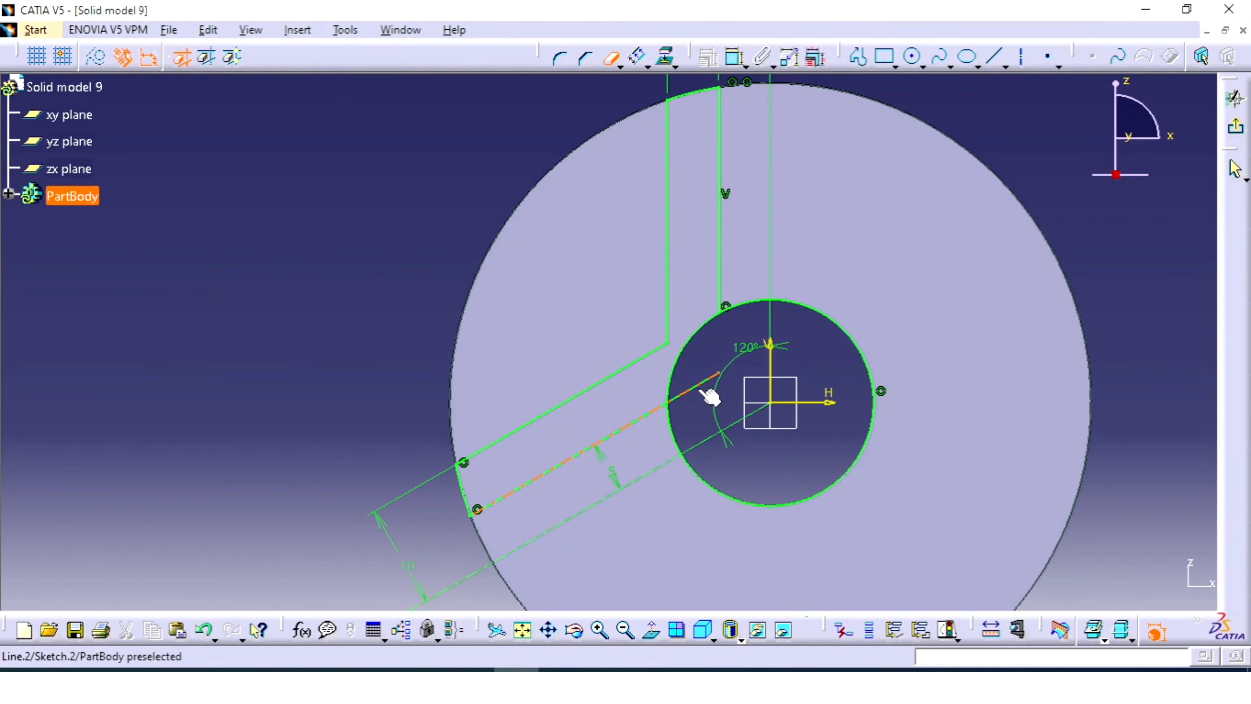
click(696, 388)
click(734, 504)
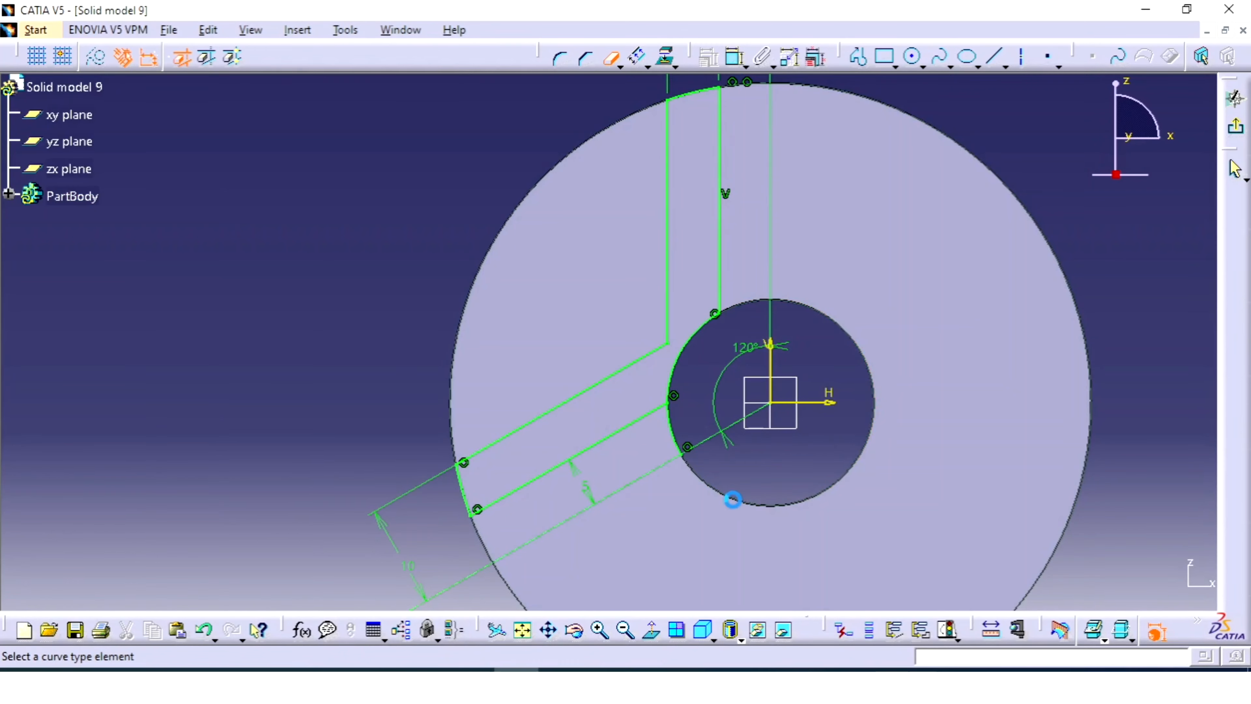
middle_drag(776, 478, 732, 425)
click(681, 434)
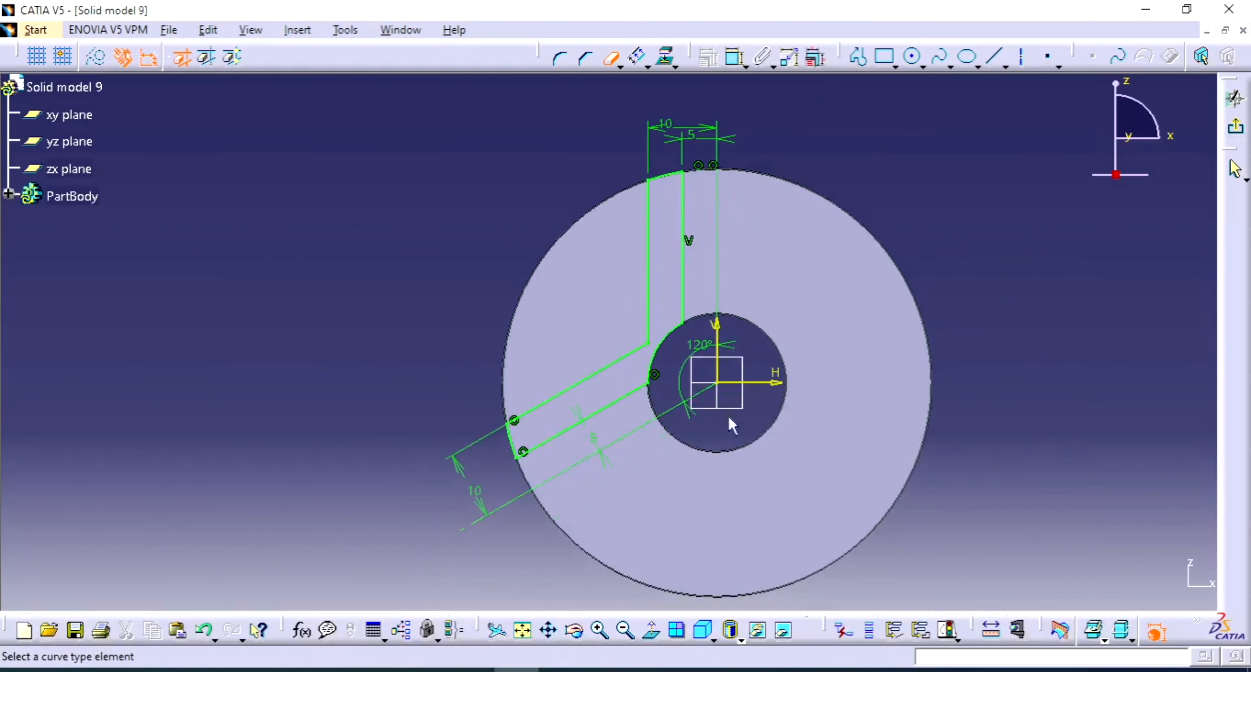
Step: Exit the sketch and check the reference drawing, and pad the closed band profile on the flange face by 32-13 mm
click(611, 58)
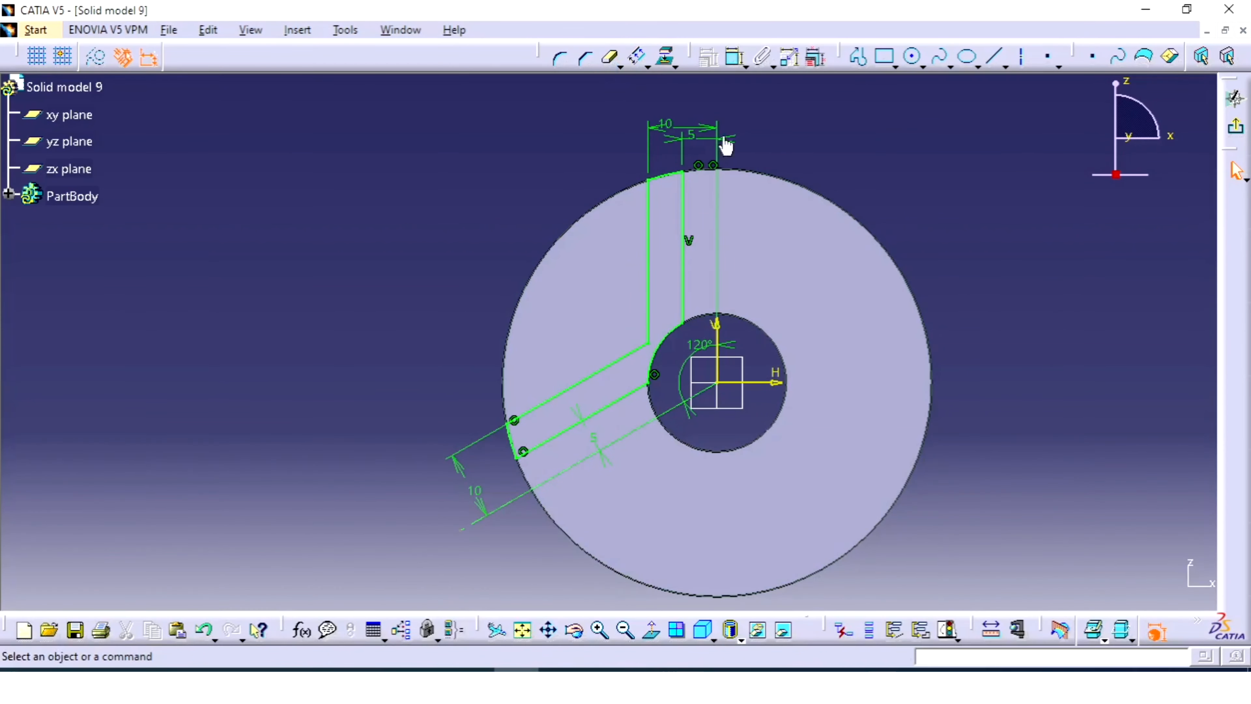
click(1236, 127)
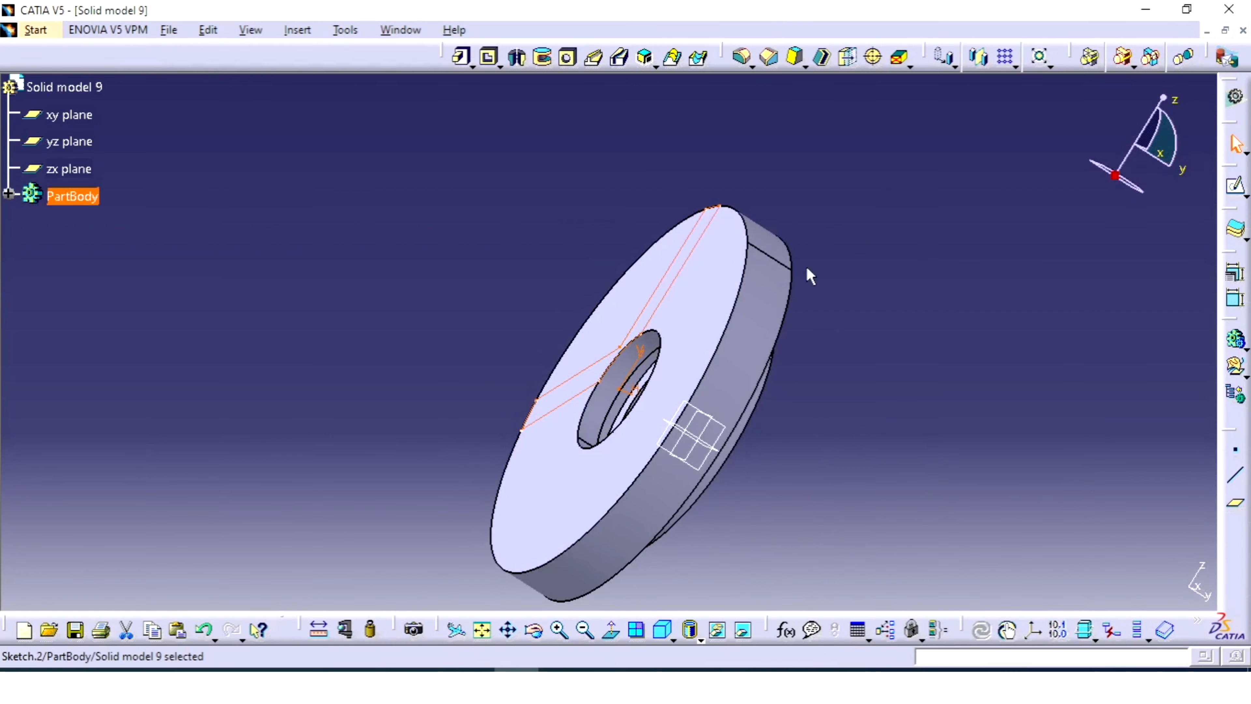
middle_drag(810, 274, 867, 265)
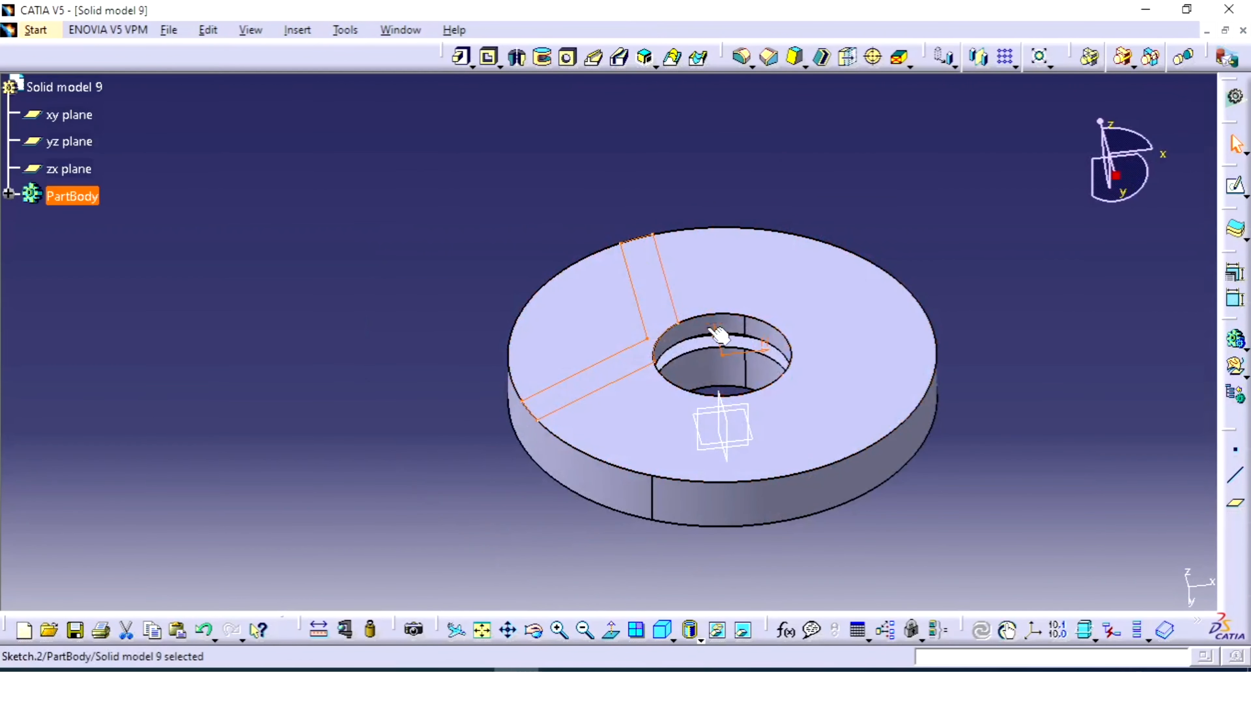
click(461, 58)
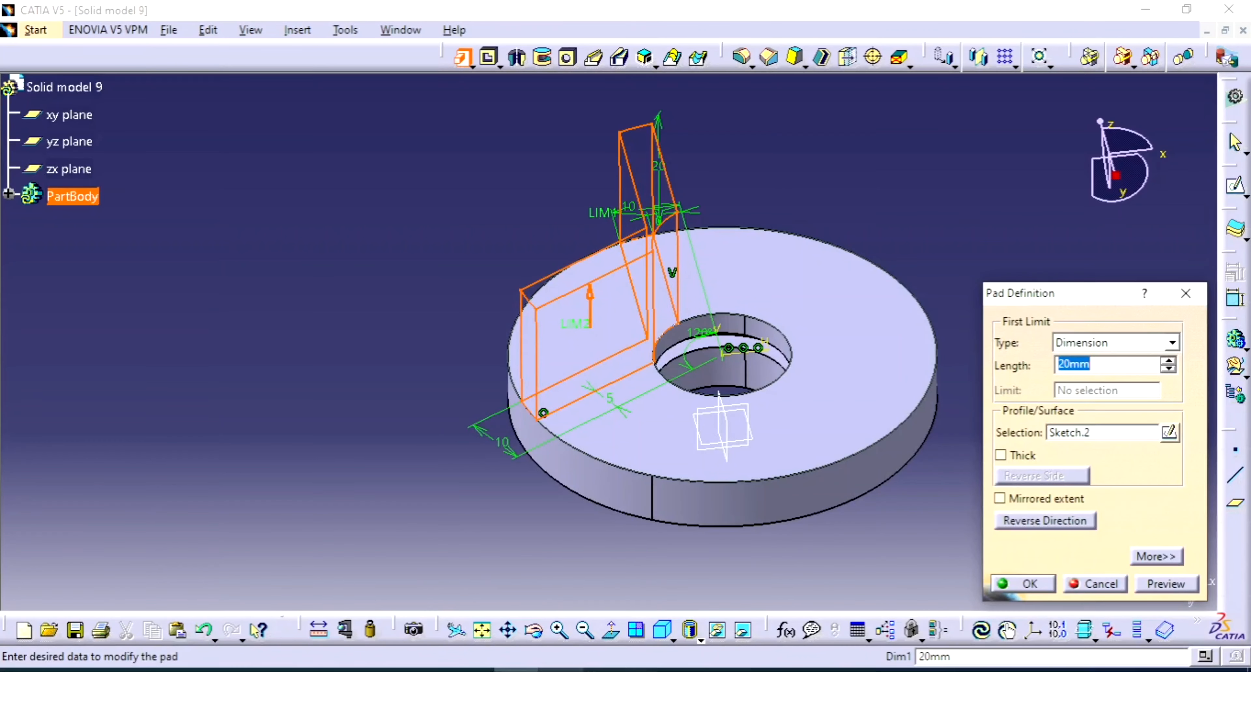
click(471, 684)
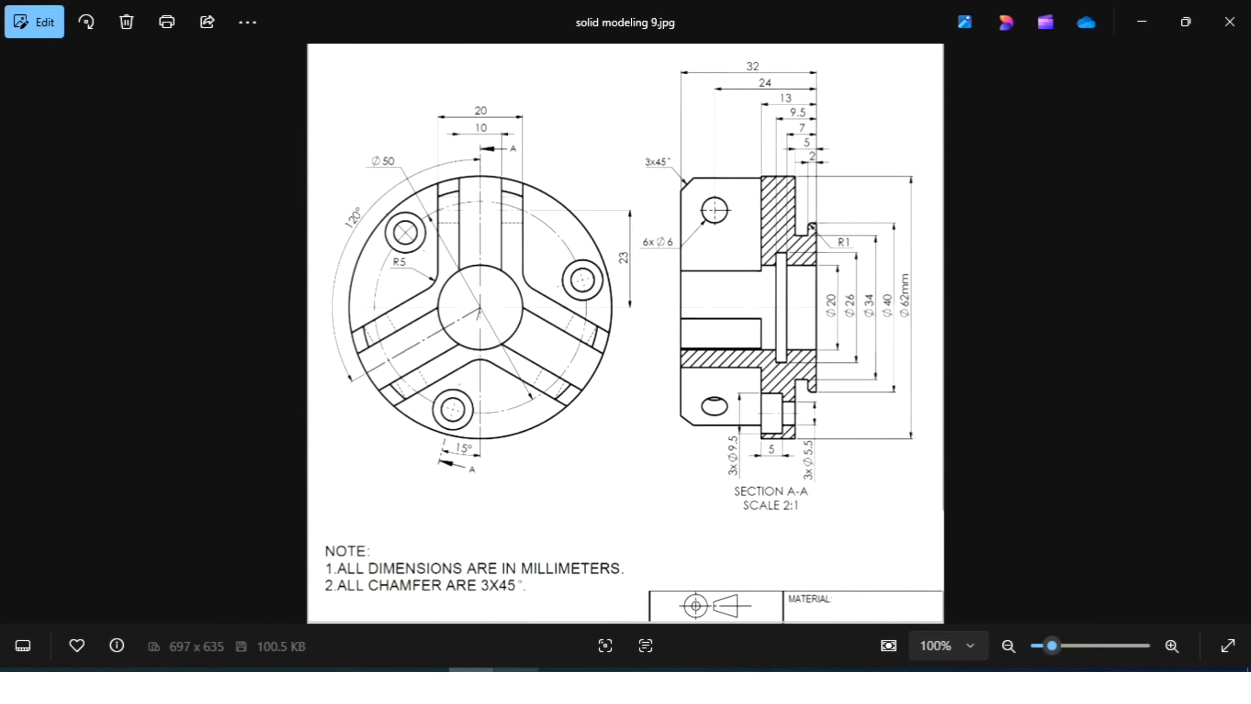
key(alt+Tab)
text(3)
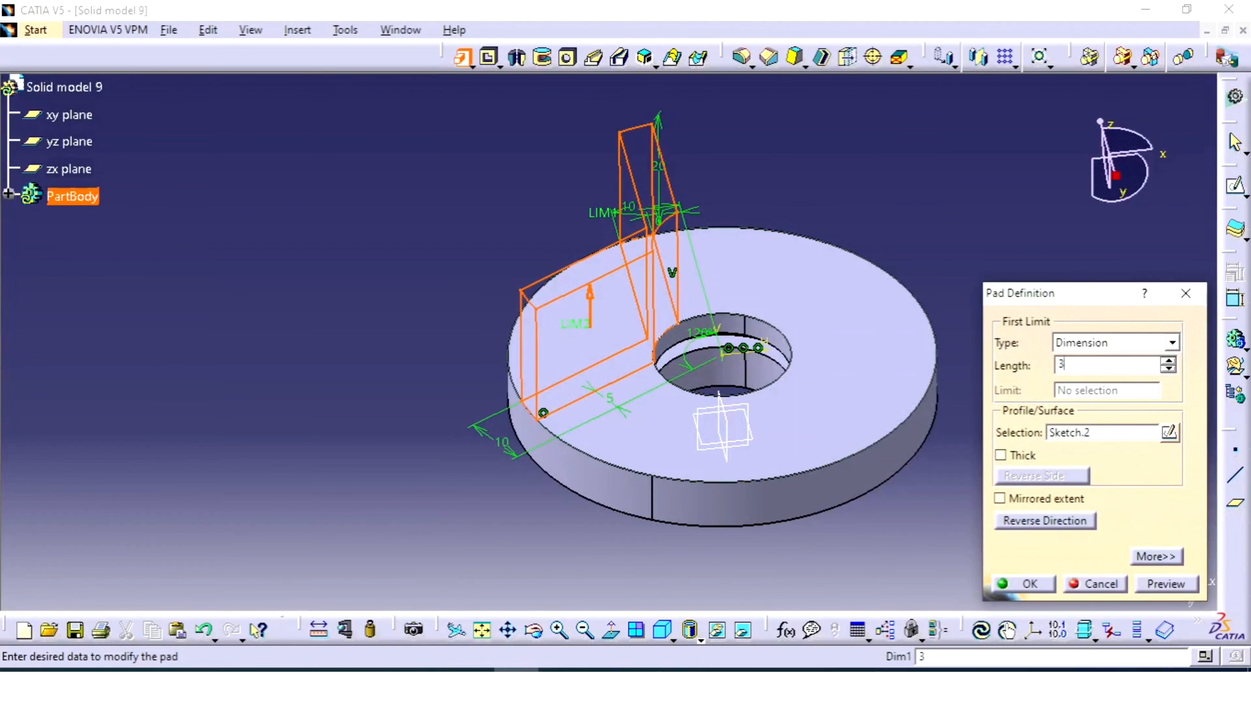
text(2-13)
key(Return)
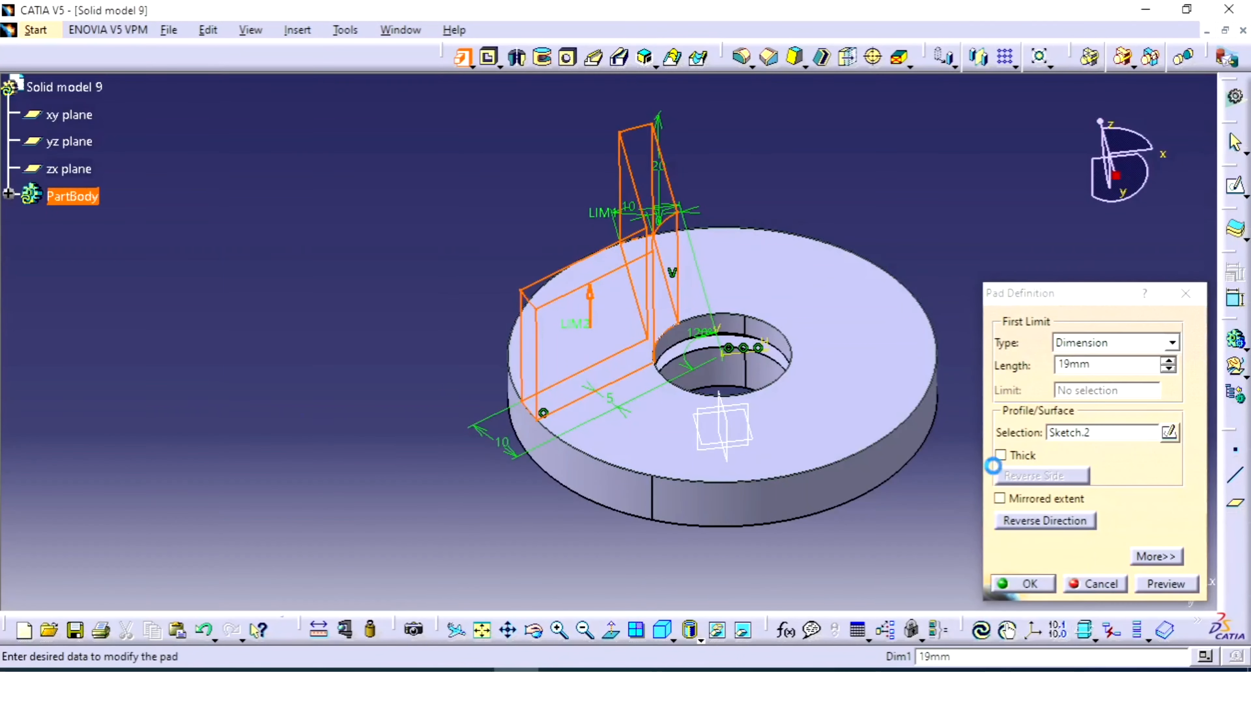
middle_drag(1009, 330, 620, 264)
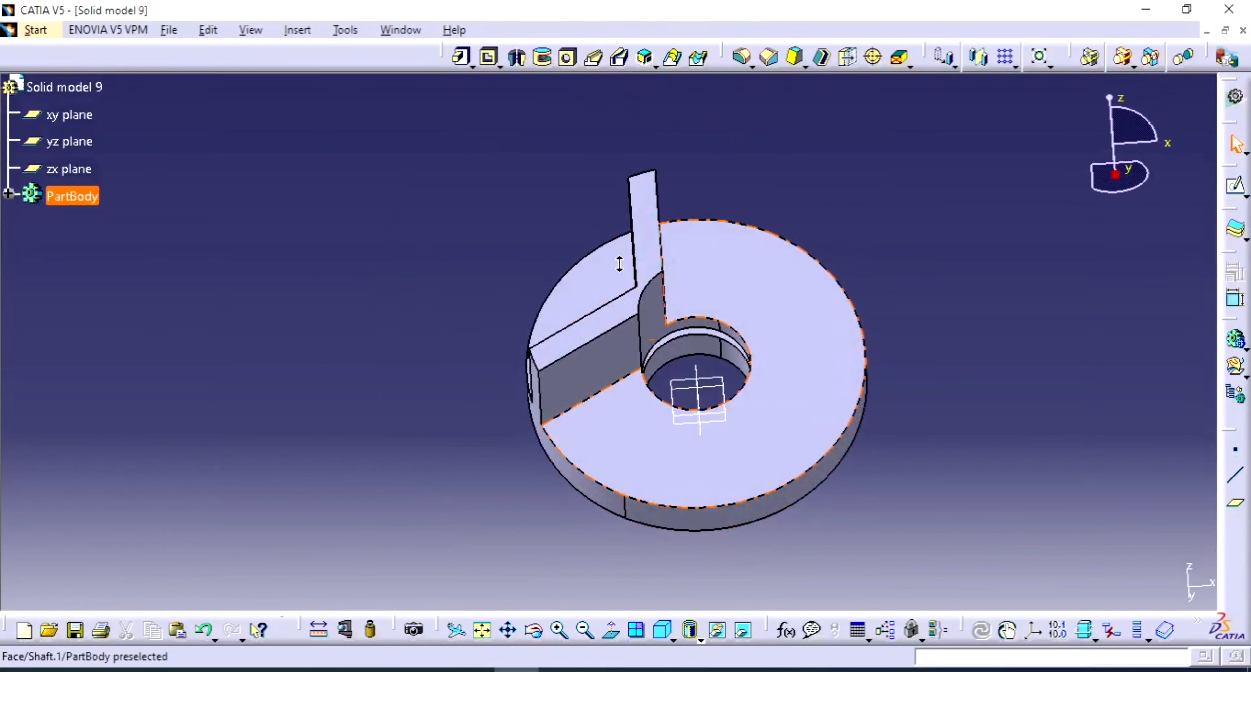
click(397, 346)
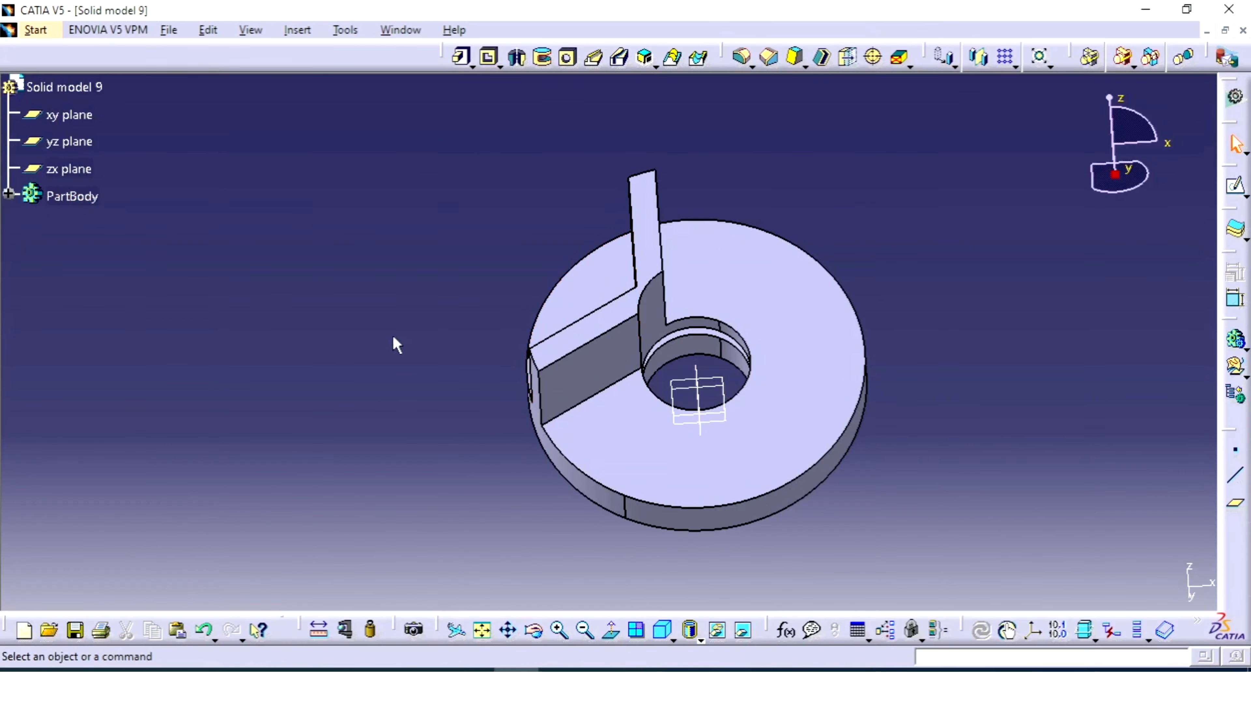
Step: Create a circular pattern of the angled wall pad about the Y Axis as a complete crown with 3 instances
click(8, 194)
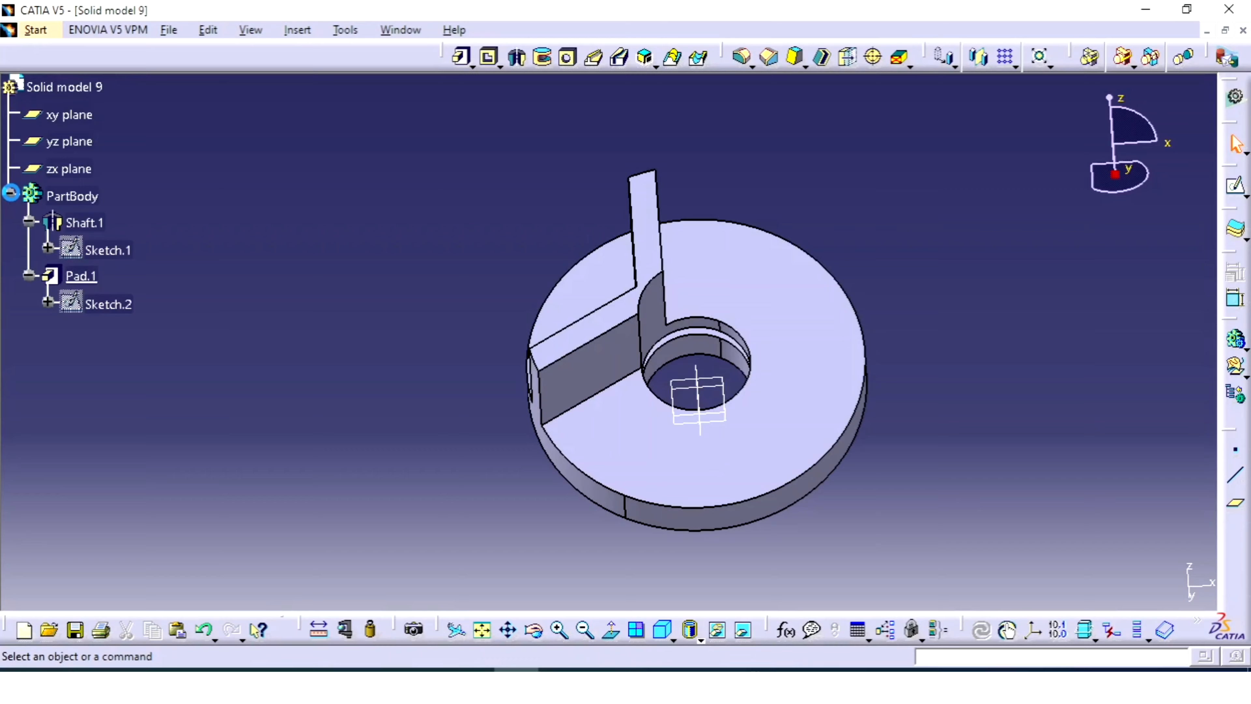
click(81, 274)
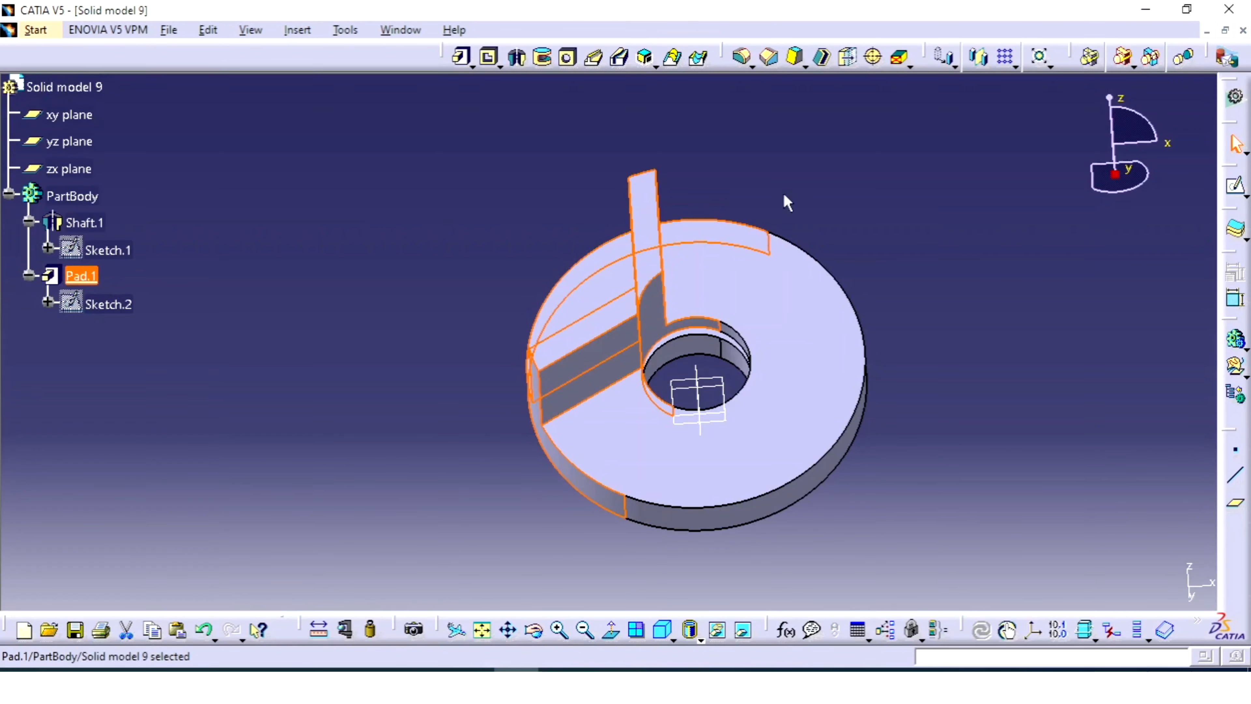
click(1016, 67)
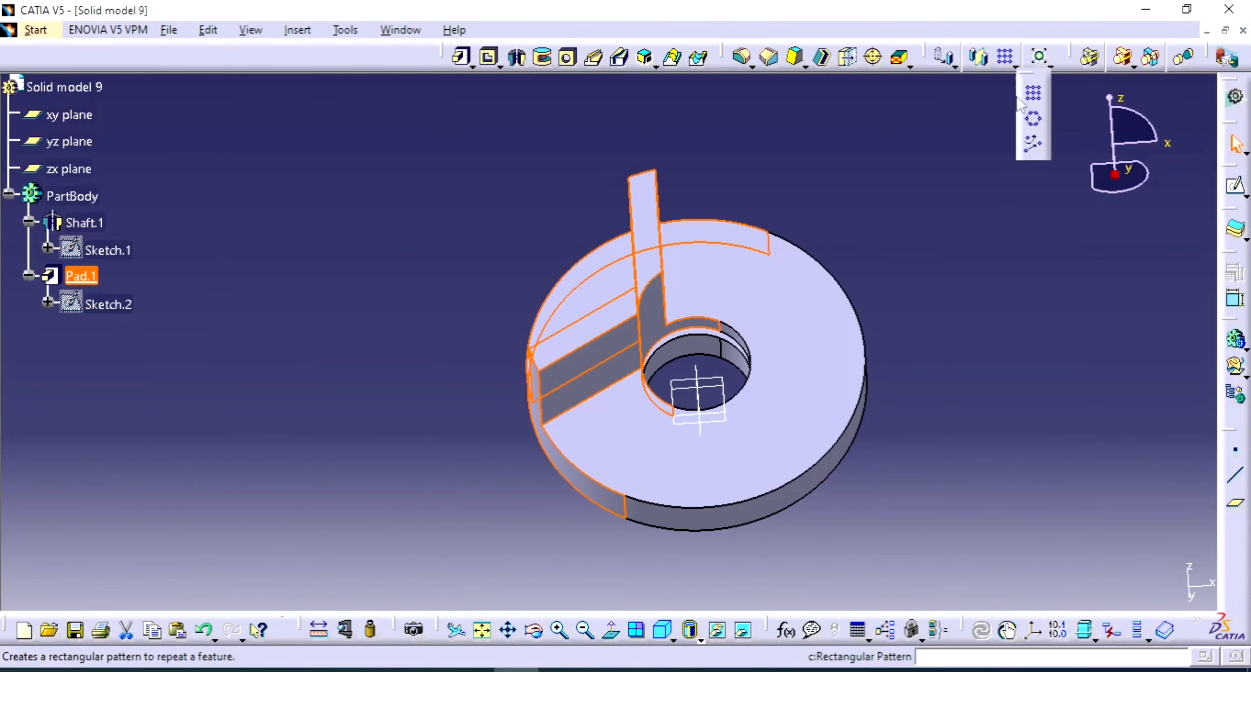
click(1035, 121)
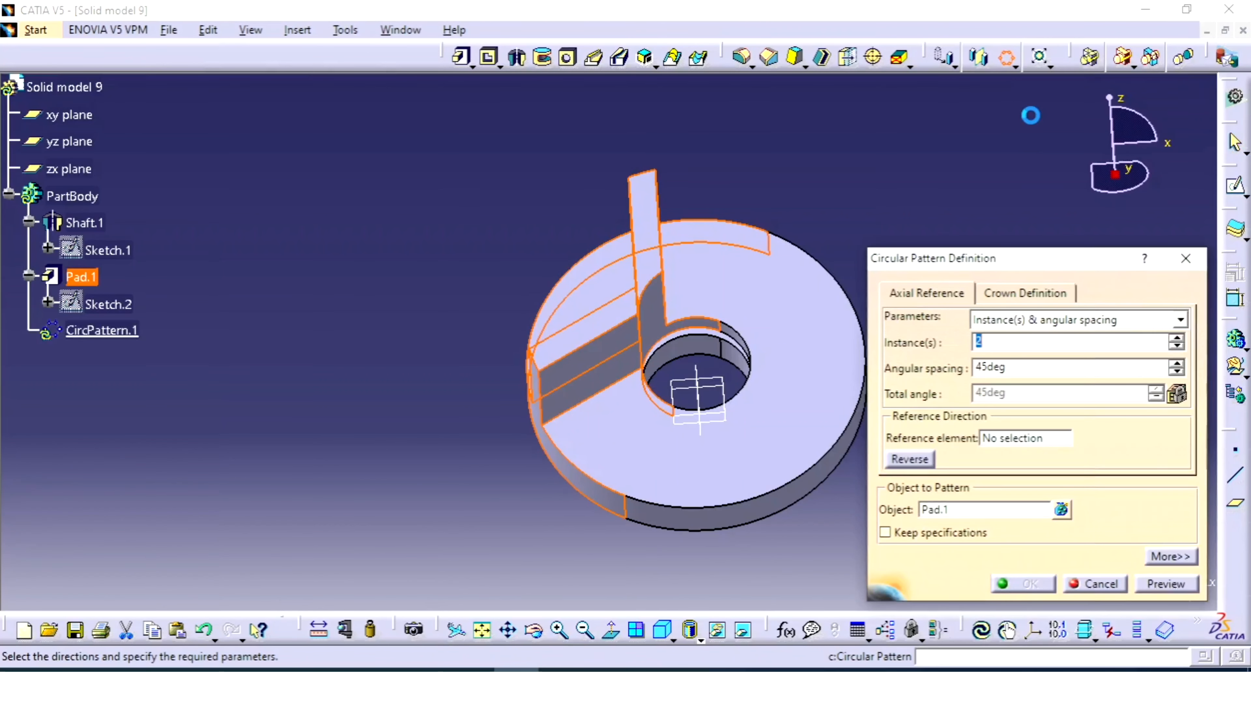
click(1023, 324)
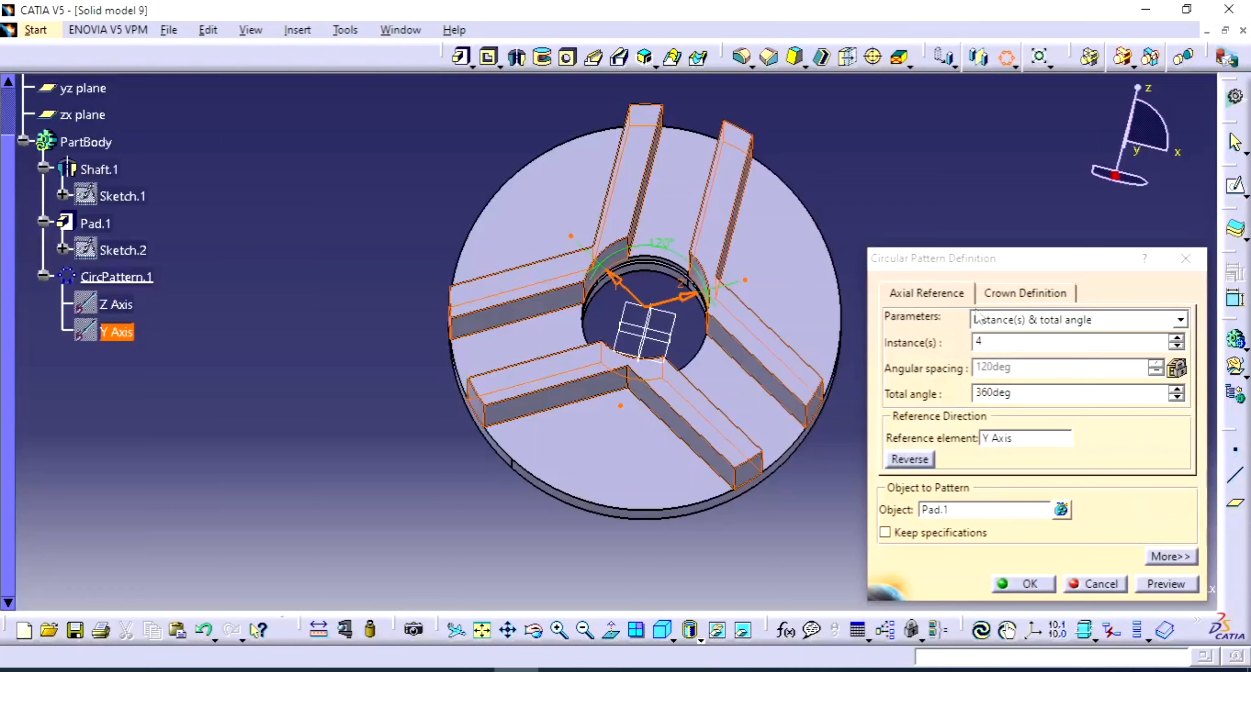
click(978, 318)
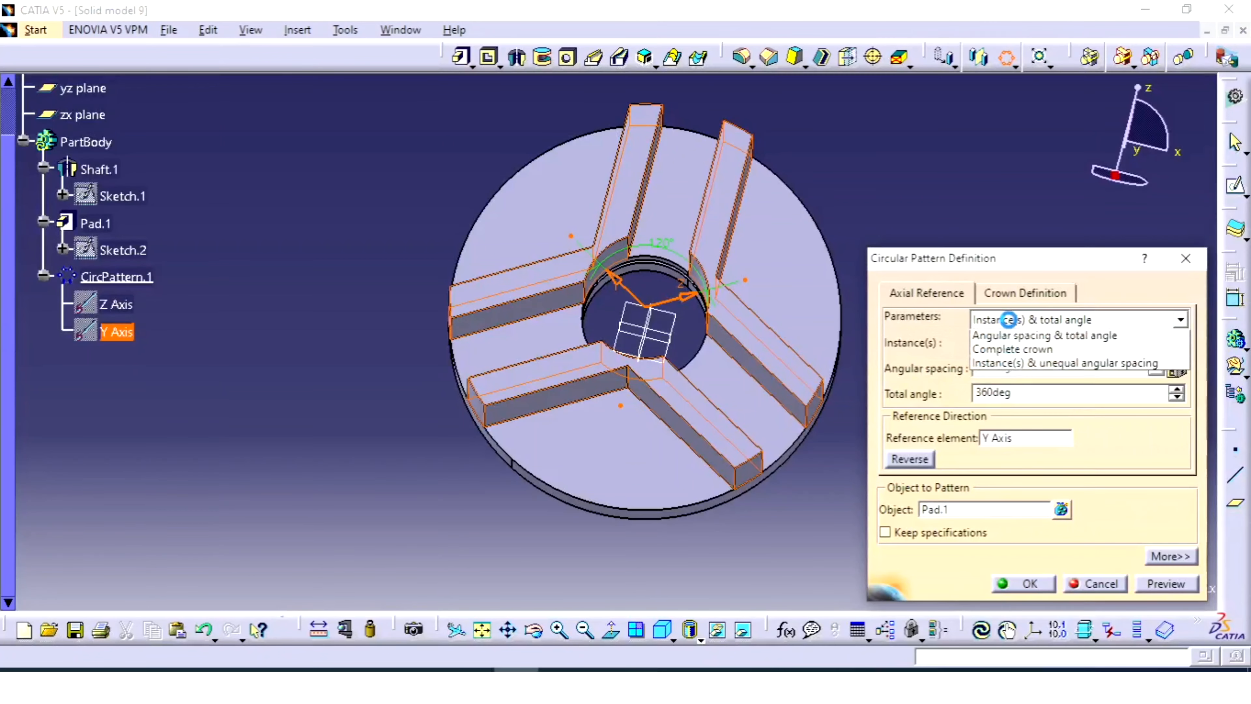
click(1021, 377)
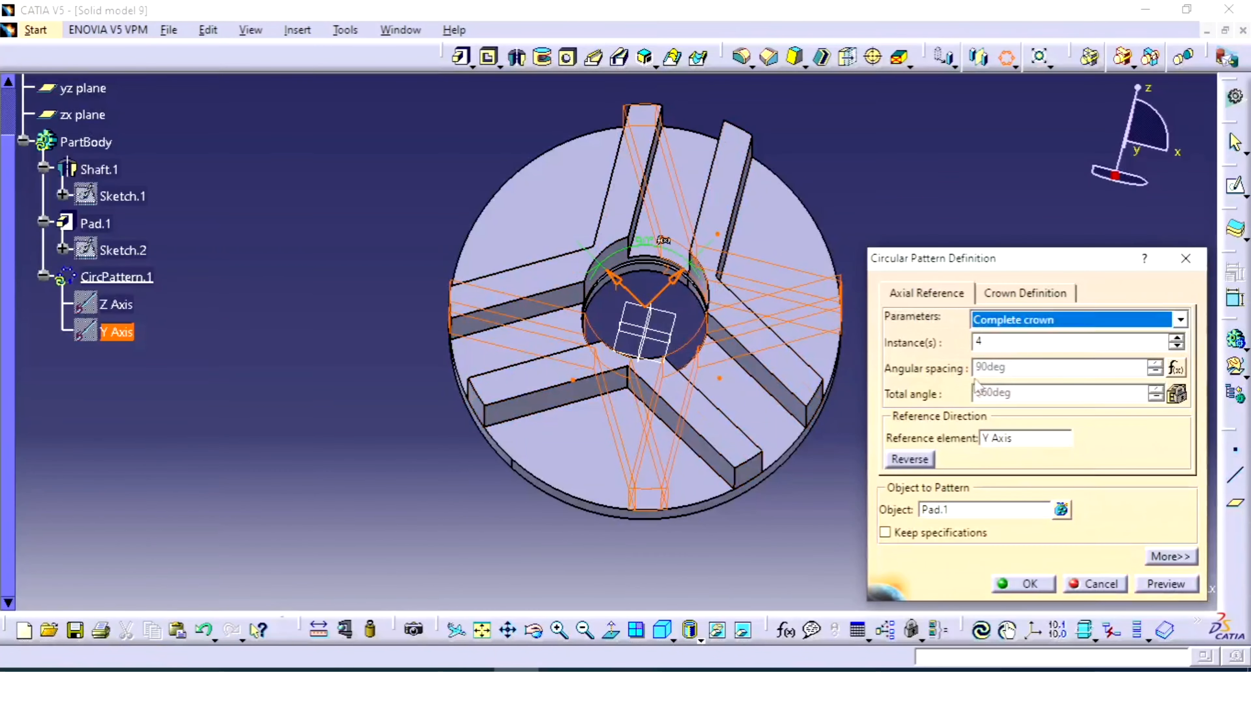
double_click(1012, 345)
text(3)
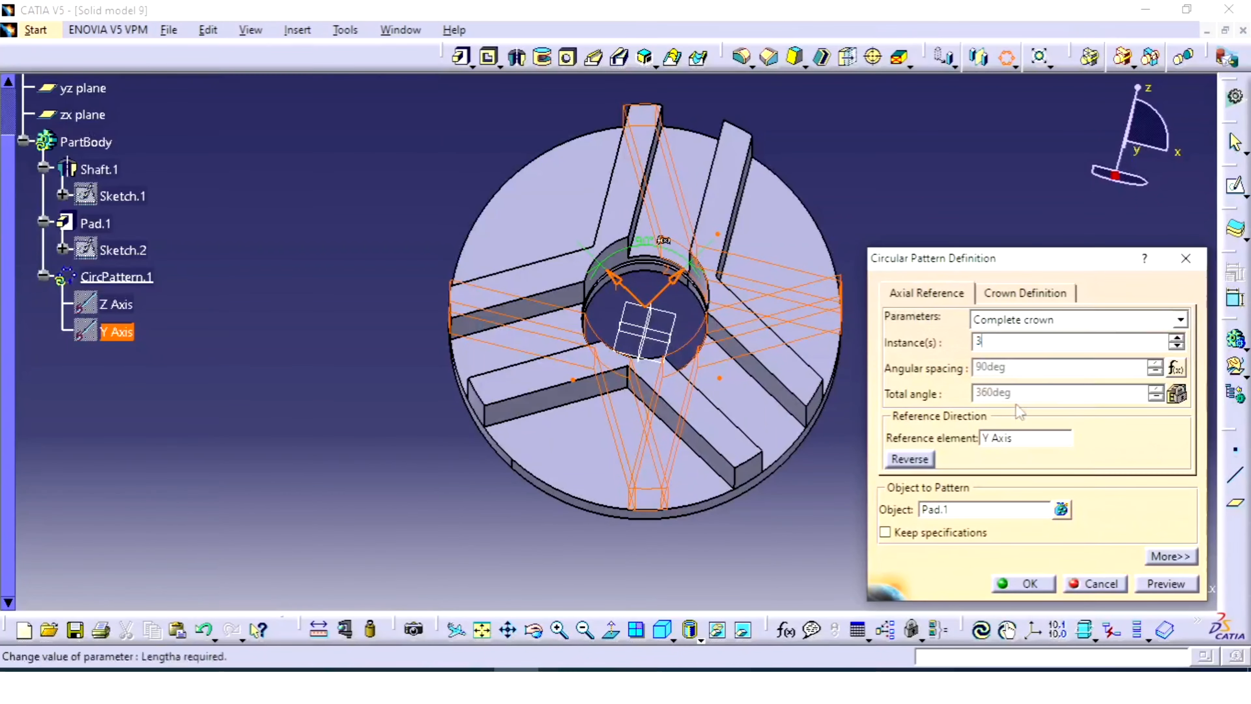
click(1166, 584)
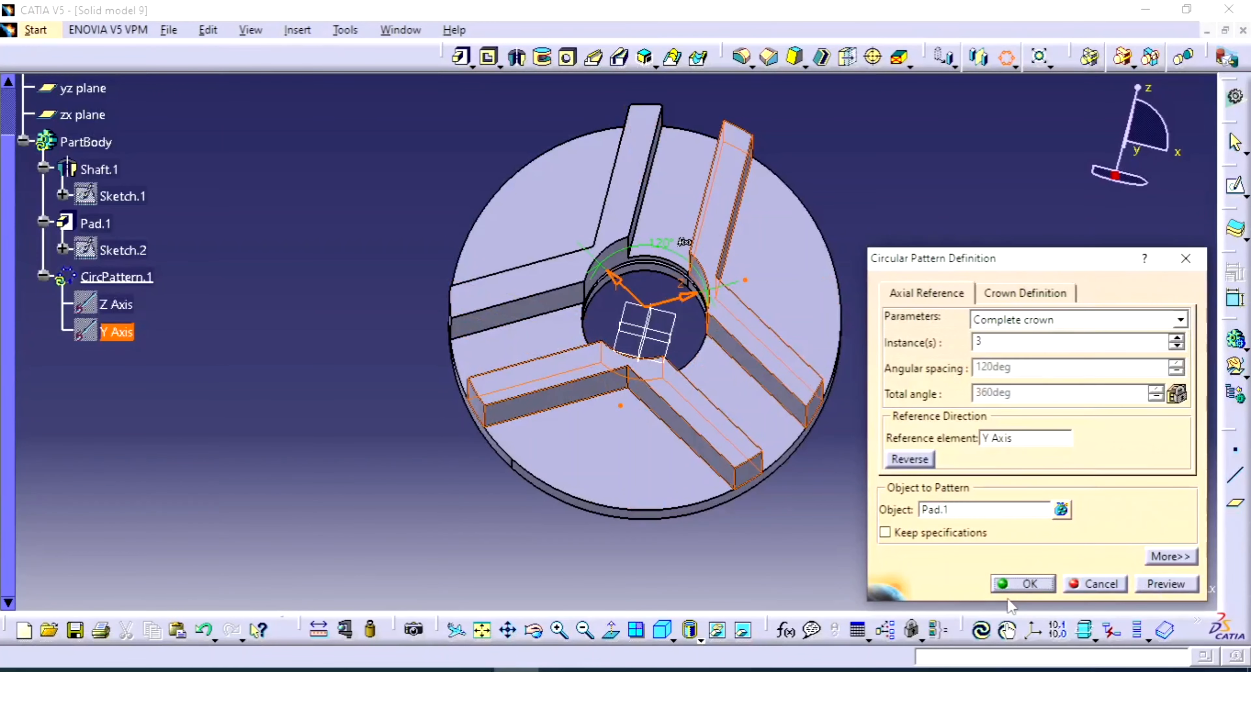
click(1022, 584)
middle_drag(936, 446, 732, 196)
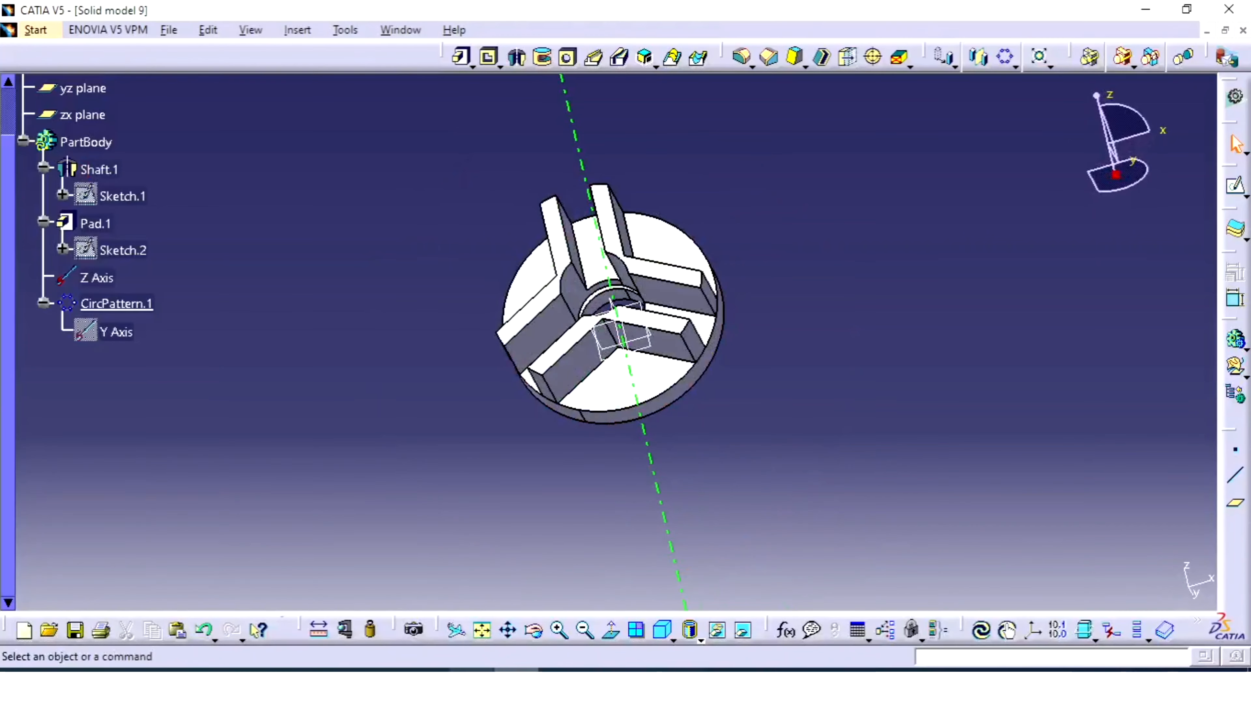
Step: Open a sketch on the flange face's sector between the raised walls and consult the reference drawing for the hole layout
key(alt+Tab)
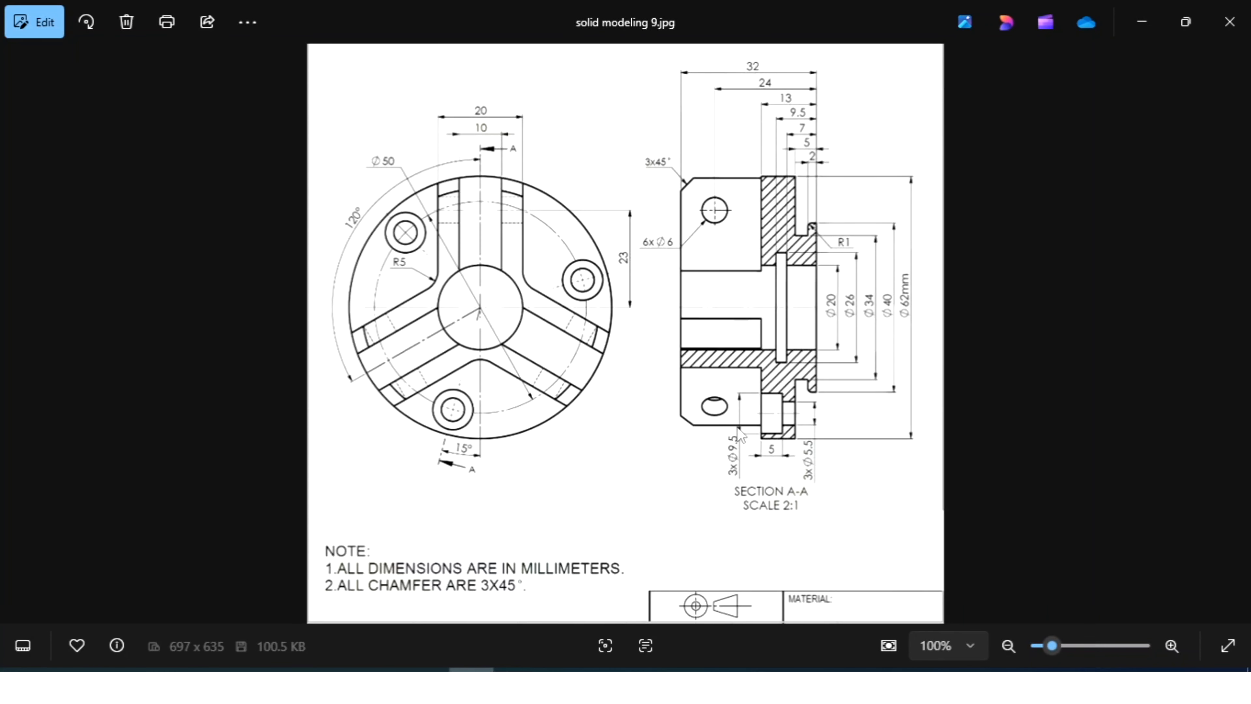
key(alt+Tab)
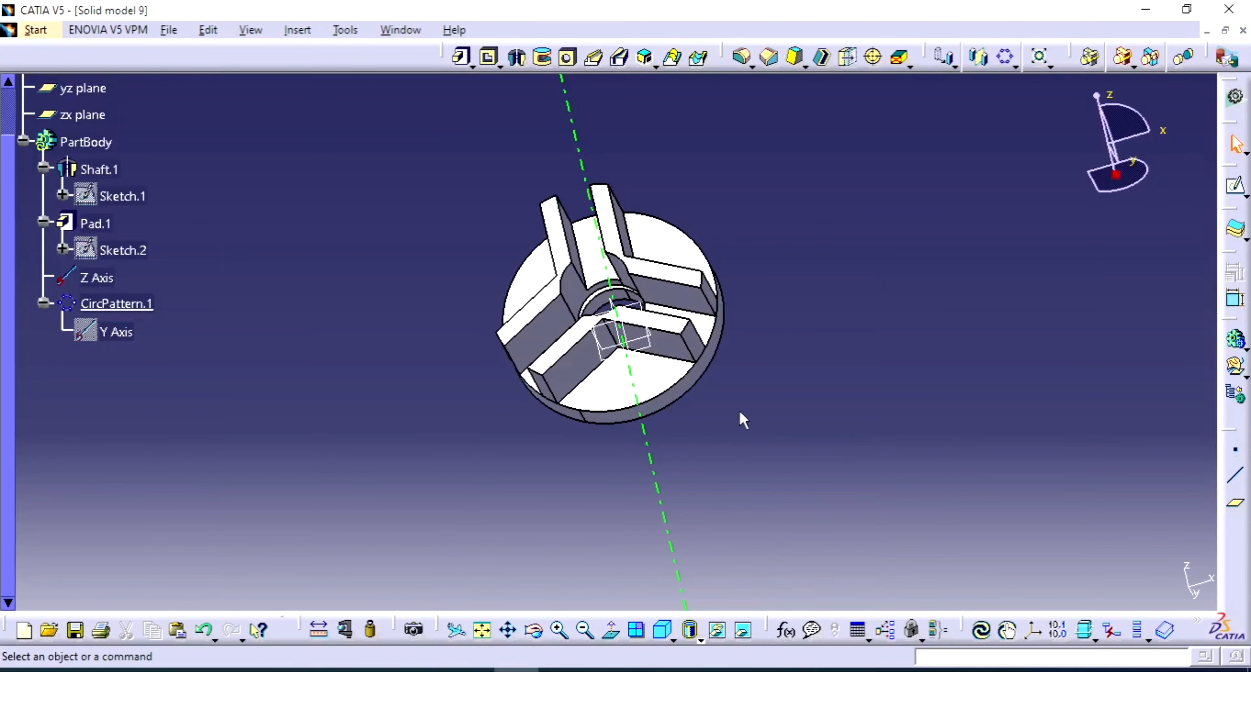
middle_drag(740, 420, 758, 466)
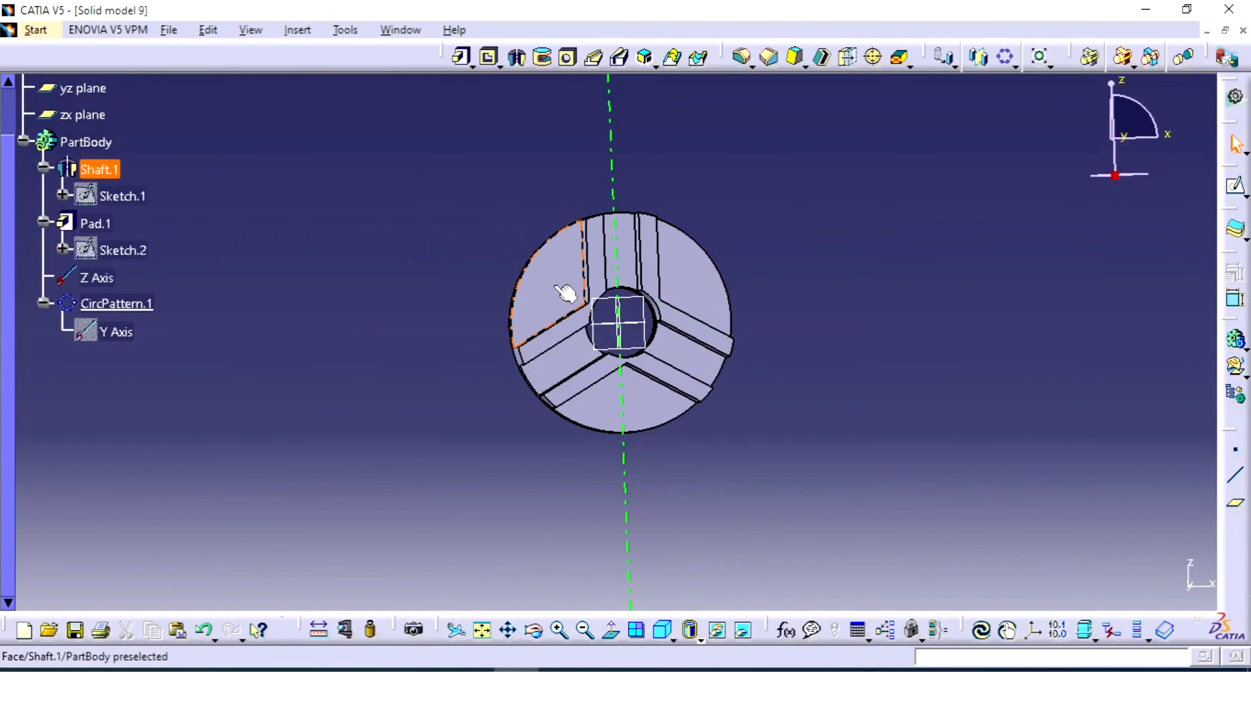
click(581, 287)
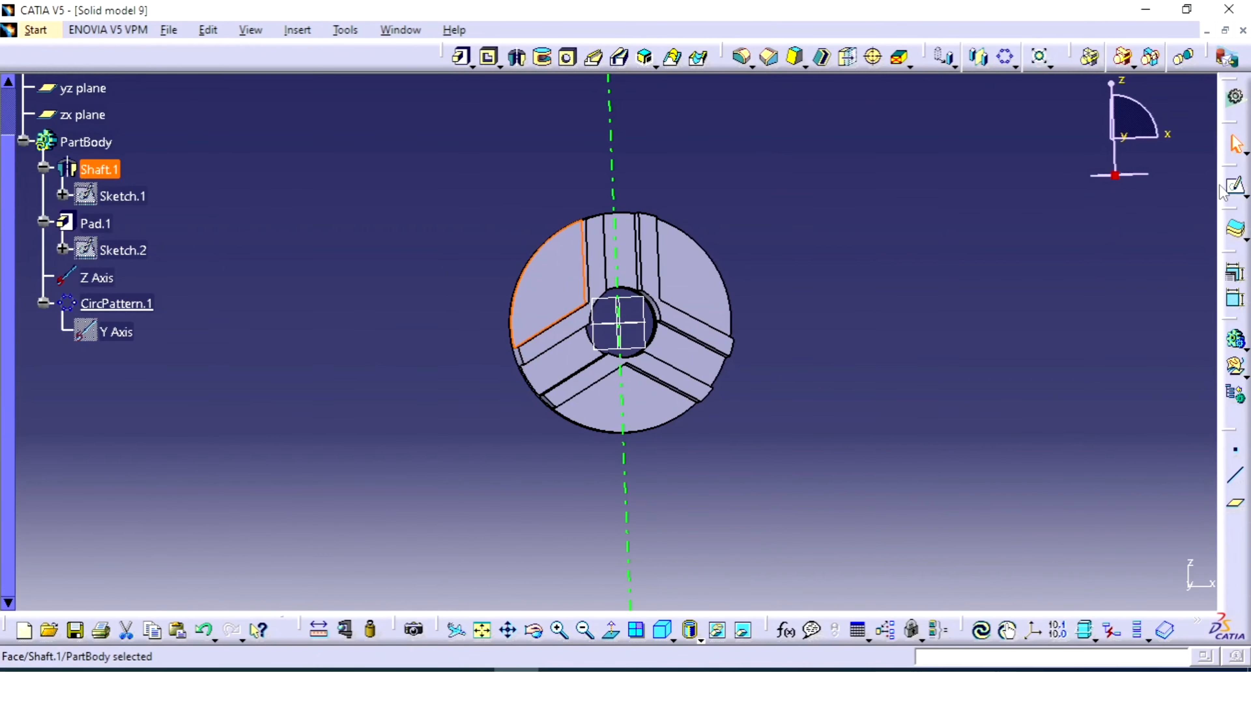
click(1233, 188)
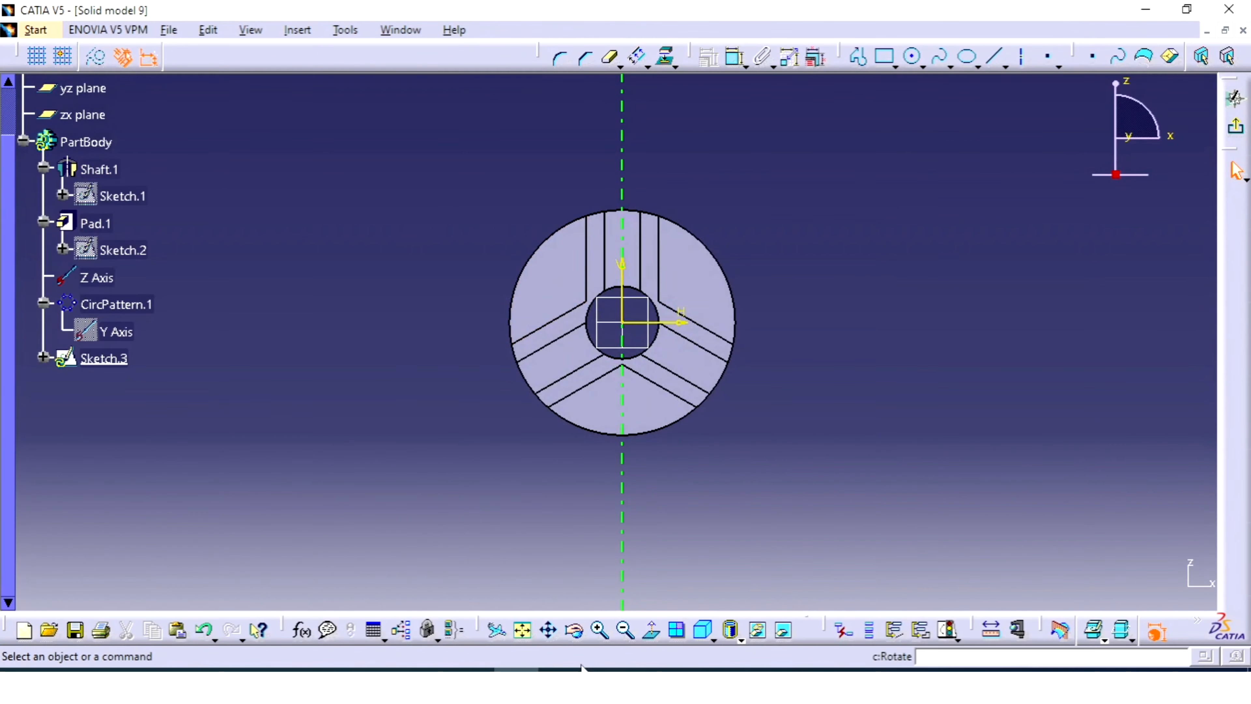
click(487, 669)
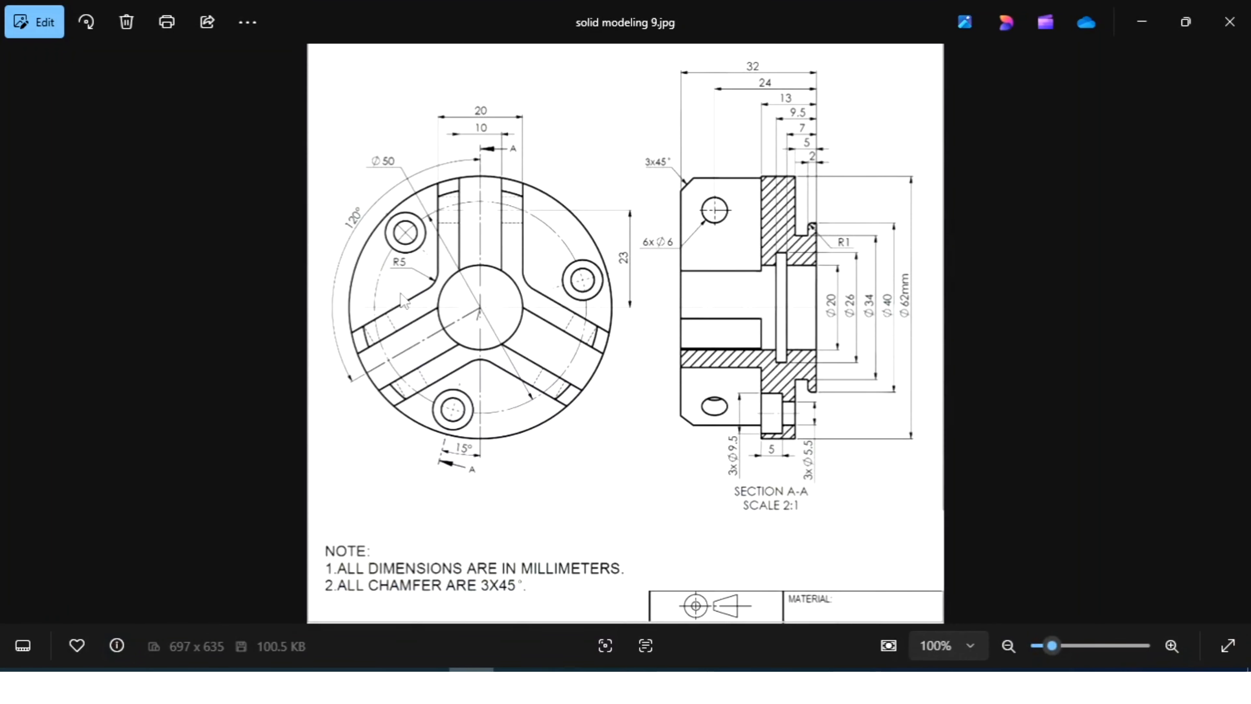
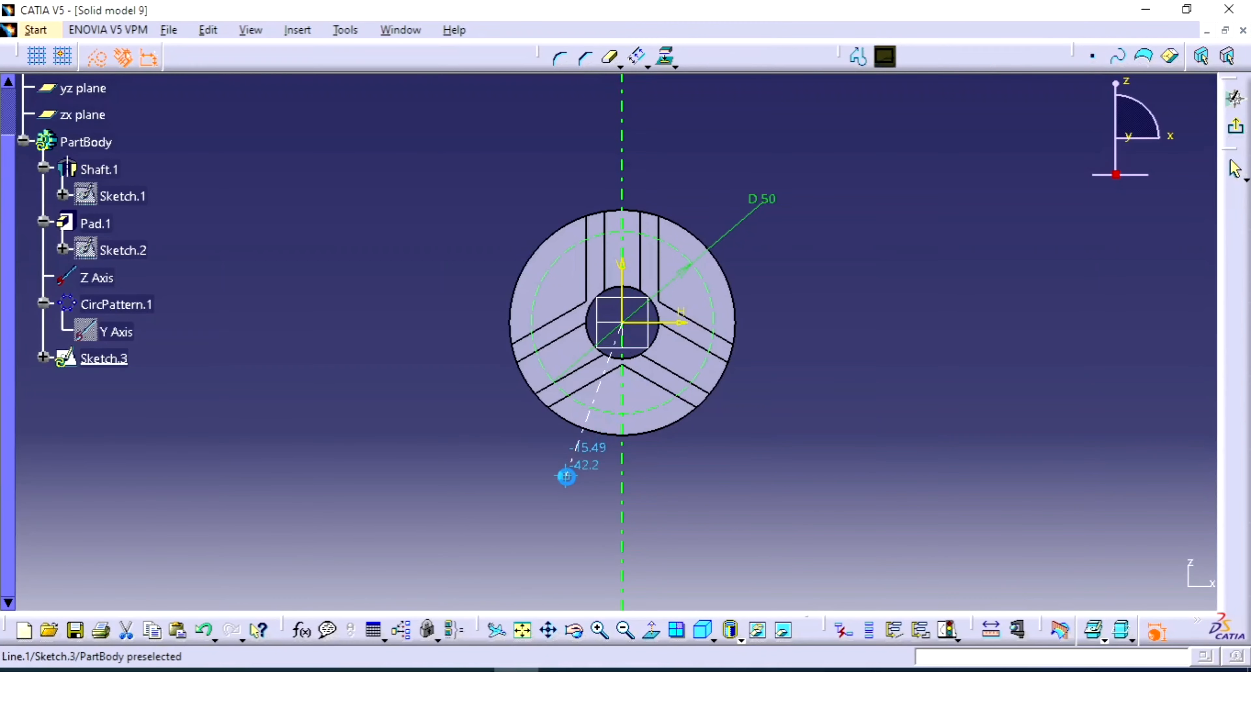
Step: Constrain the slanted axis line through the origin to 15 degrees from the vertical axis
click(734, 56)
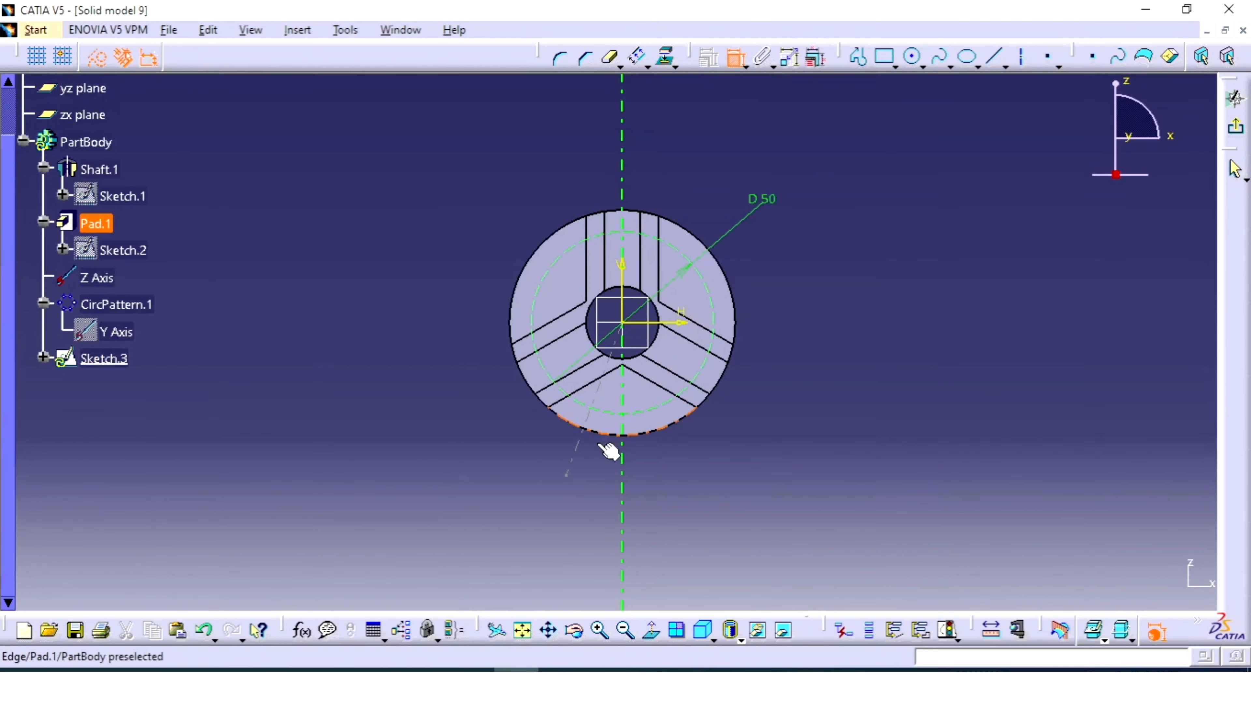
click(574, 453)
click(622, 449)
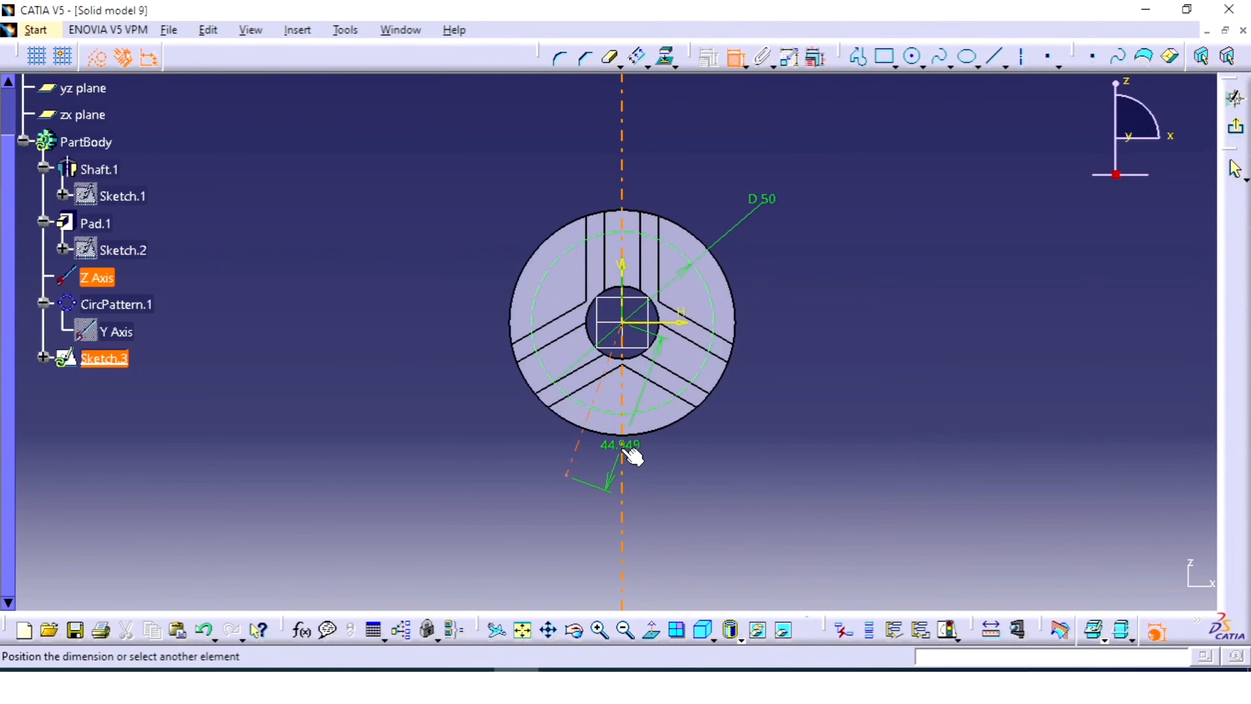
click(598, 463)
double_click(598, 464)
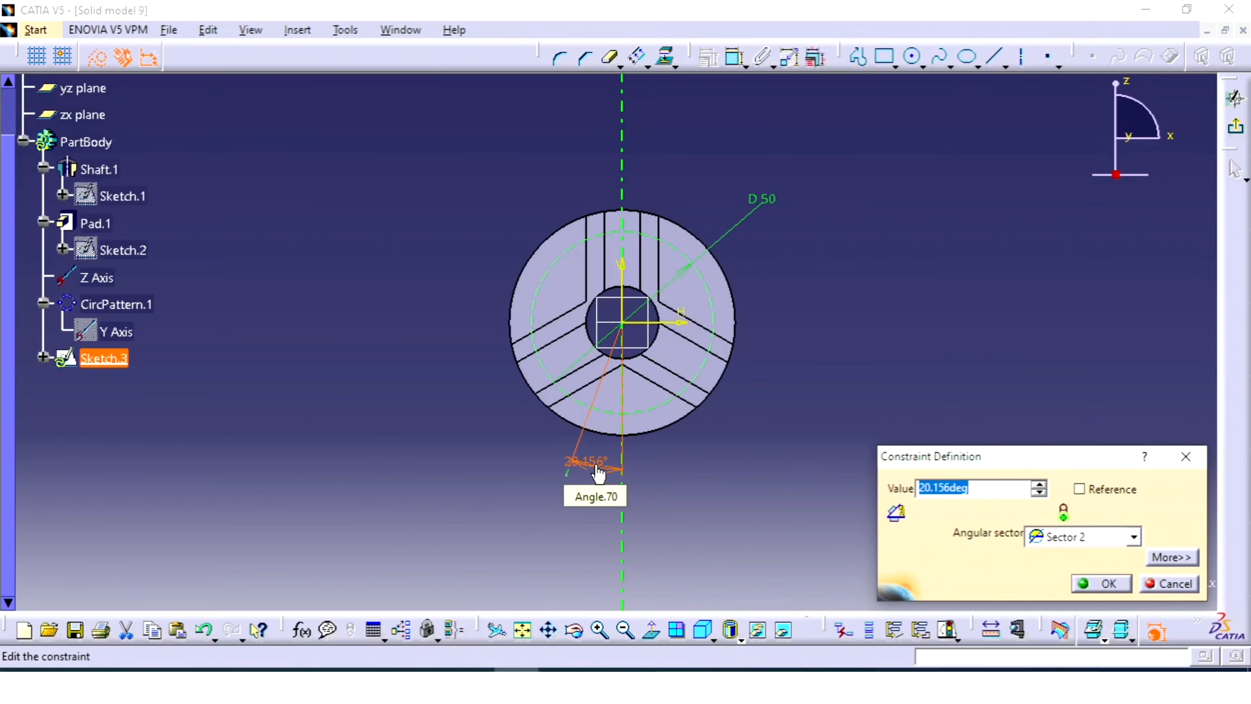
text(15)
key(Return)
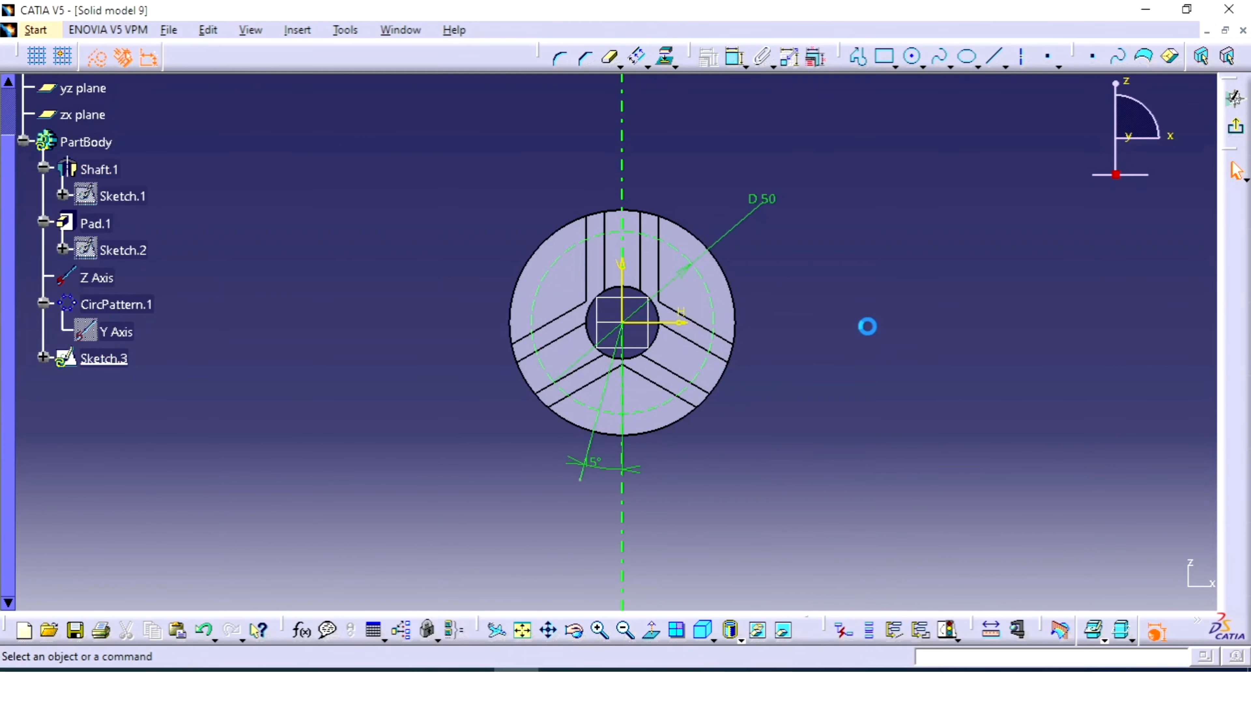
Step: Place a point where the 15-degree line crosses the 50 mm construction circle and turn geometrical constraints off
click(1048, 57)
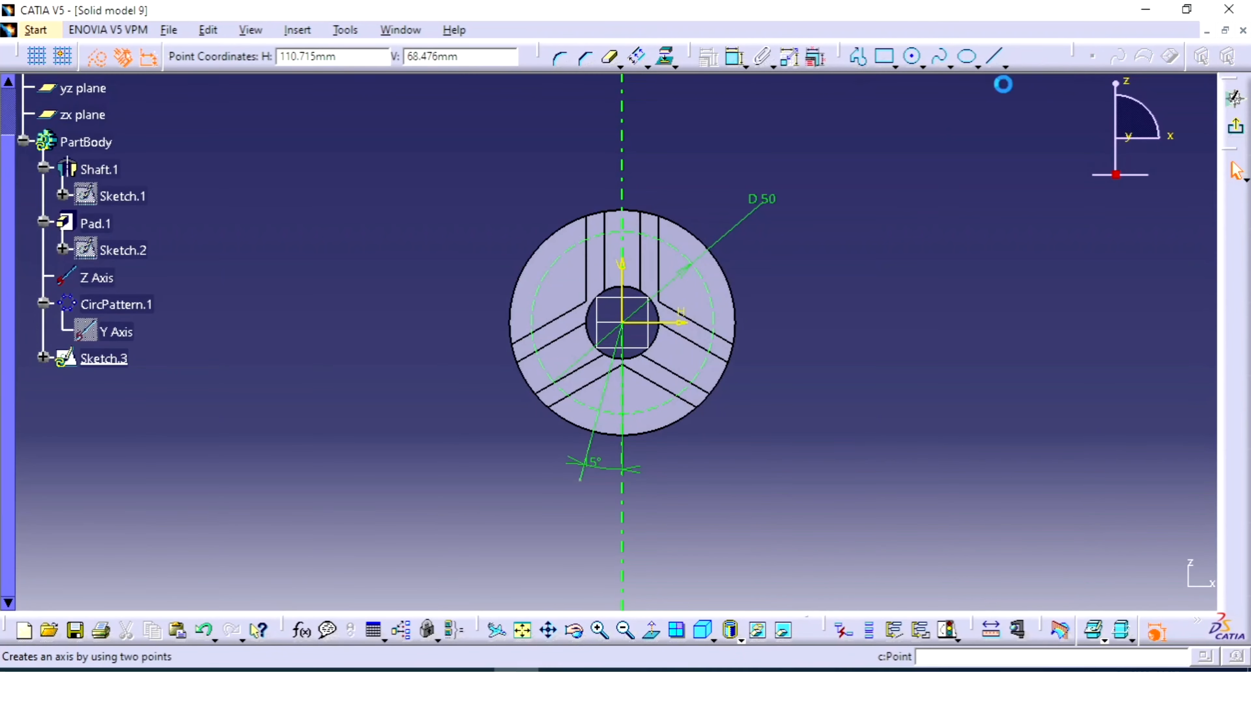
click(604, 405)
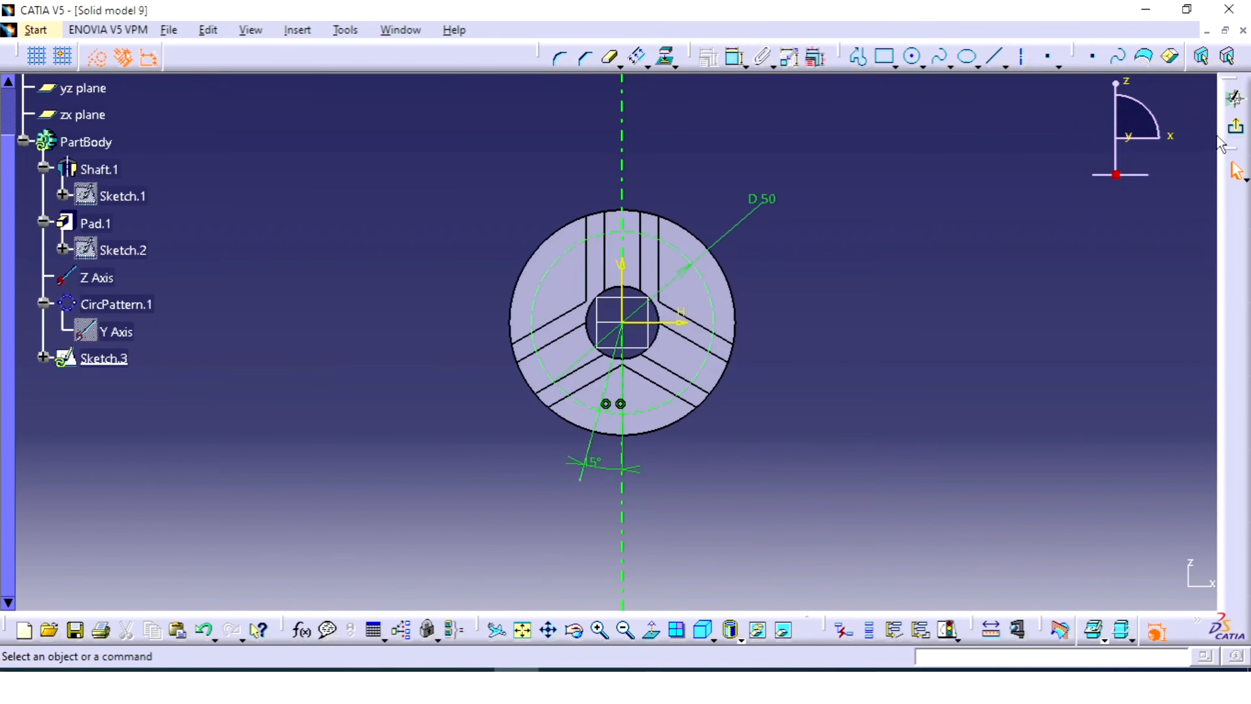
click(96, 58)
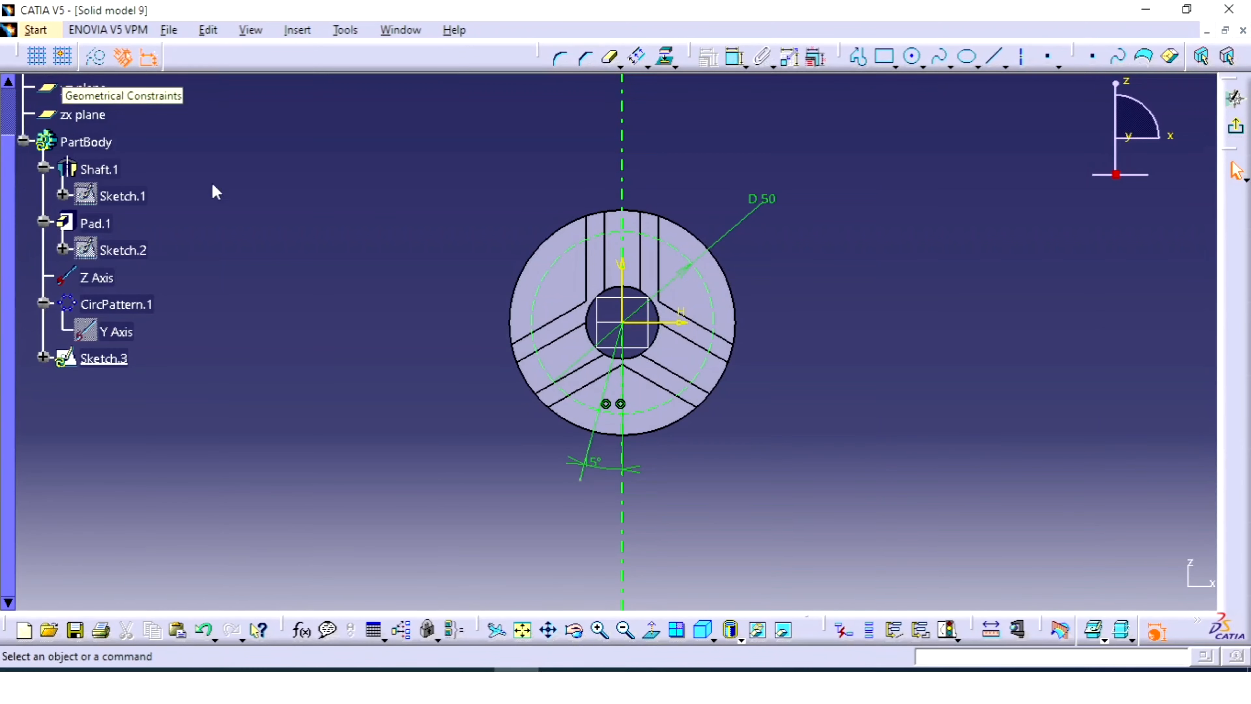
click(600, 410)
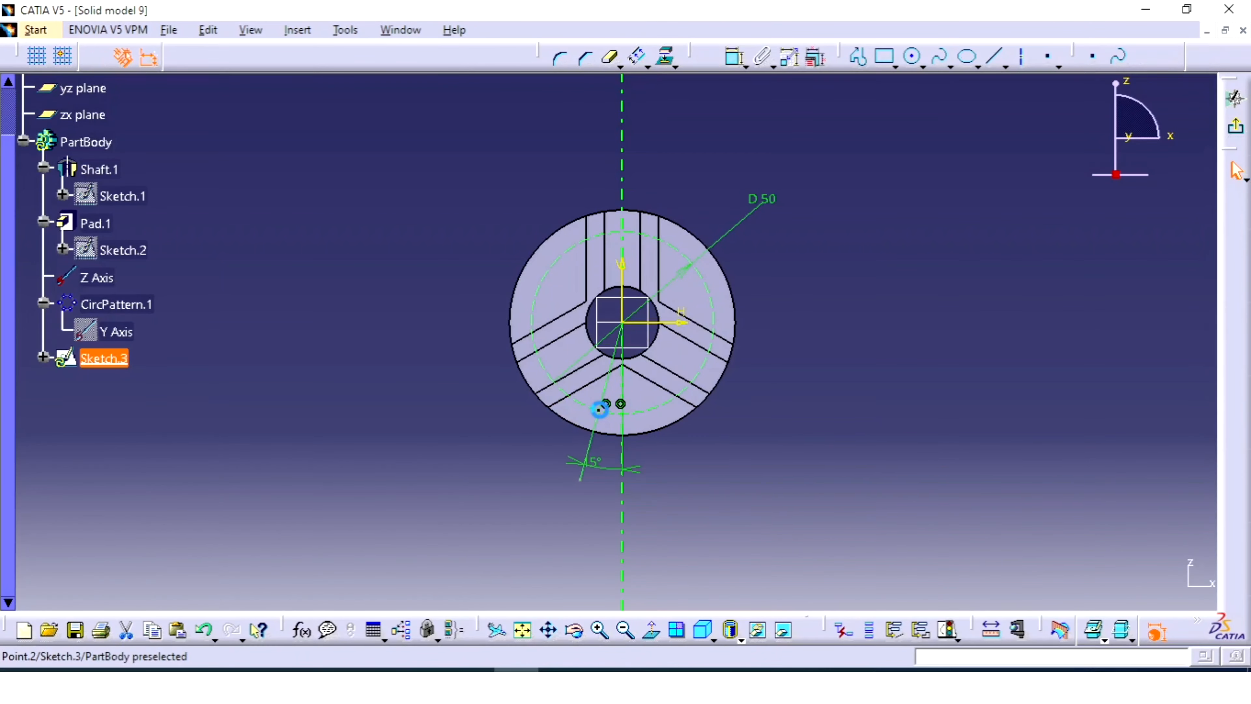
click(350, 236)
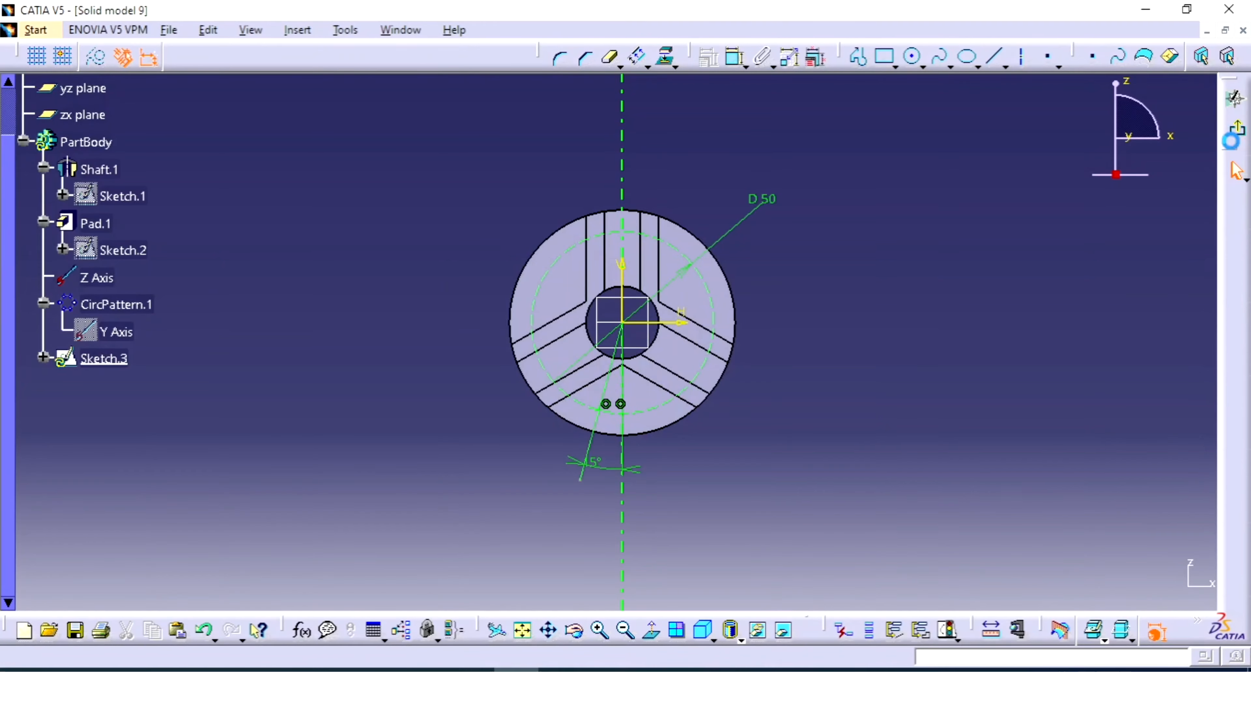
Step: Finish the hole-location sketch and place a hole at its point on the flange face between the raised walls
click(1237, 129)
click(827, 375)
mouse_move(827, 375)
middle_down()
mouse_move(692, 328)
mouse_move(769, 291)
middle_up()
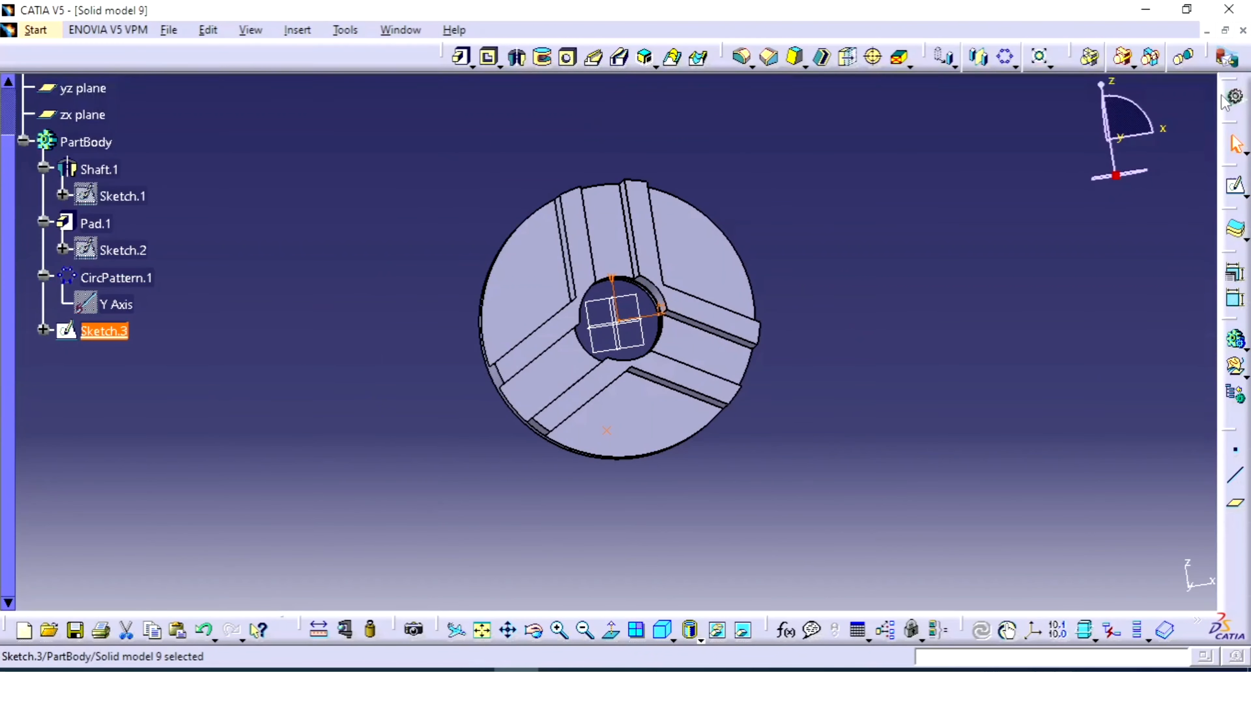
click(851, 386)
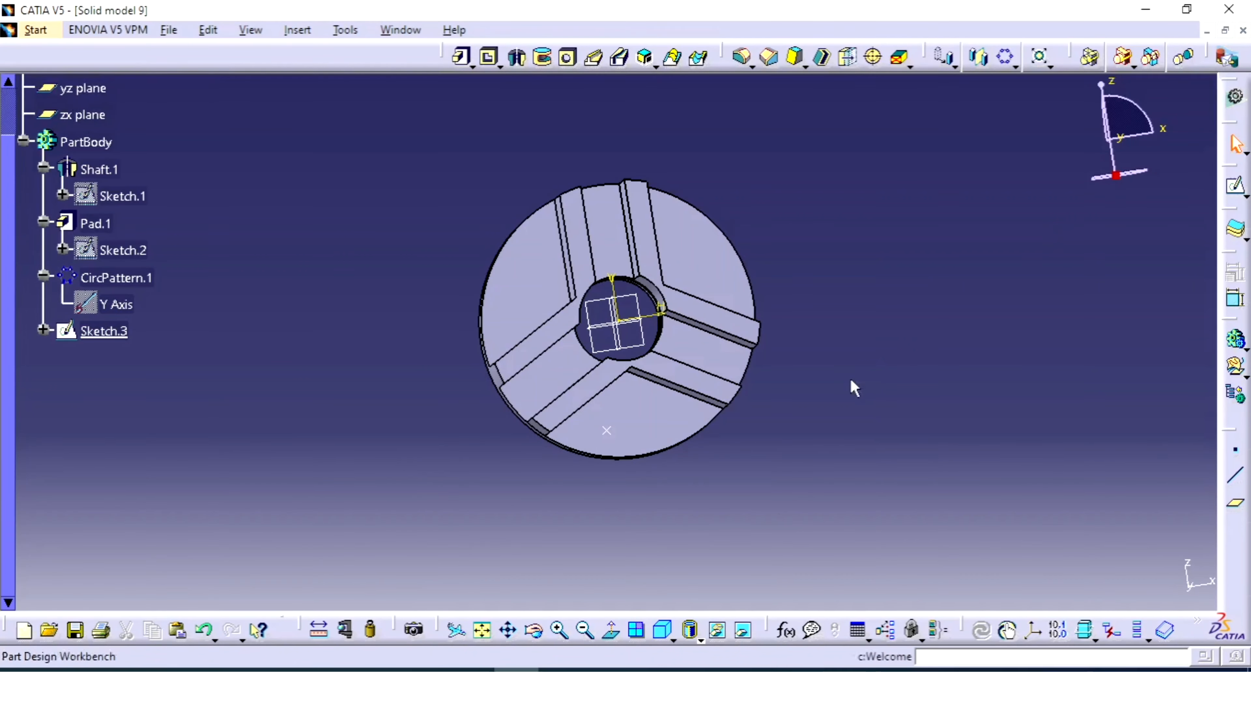
mouse_move(849, 377)
middle_down()
mouse_move(804, 425)
mouse_move(730, 420)
mouse_move(559, 525)
mouse_move(551, 413)
middle_up()
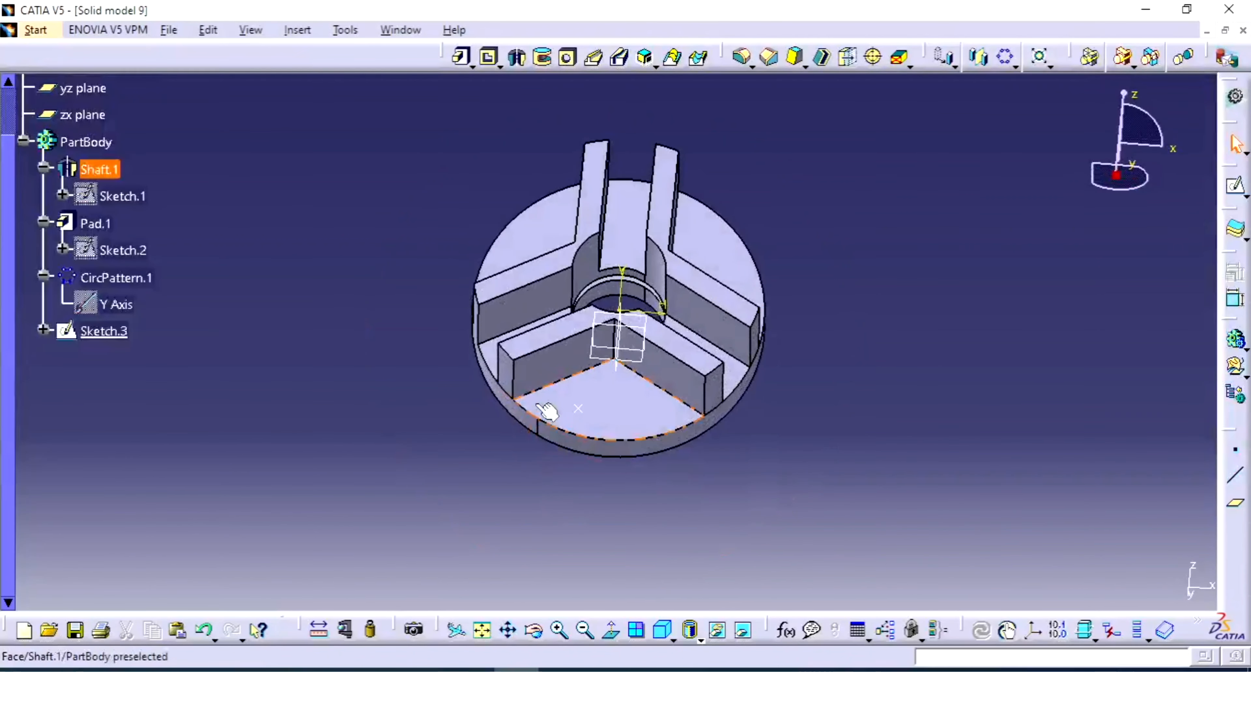
click(567, 67)
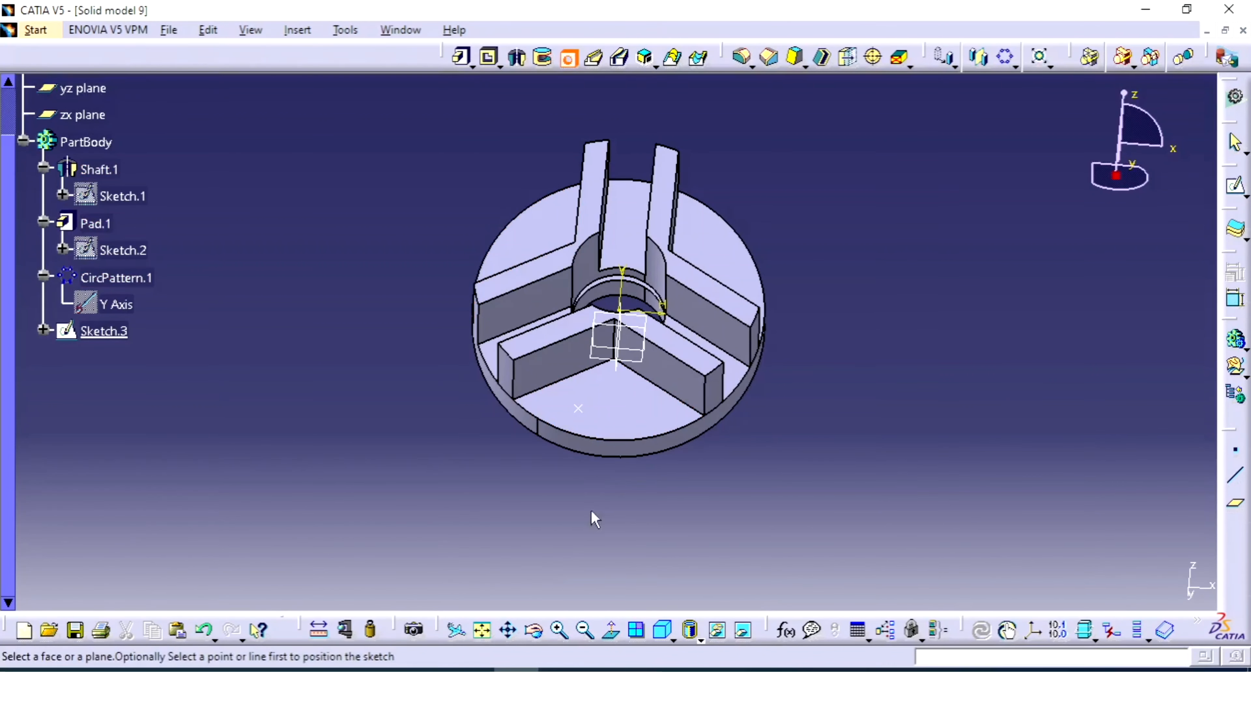
key(alt+Tab)
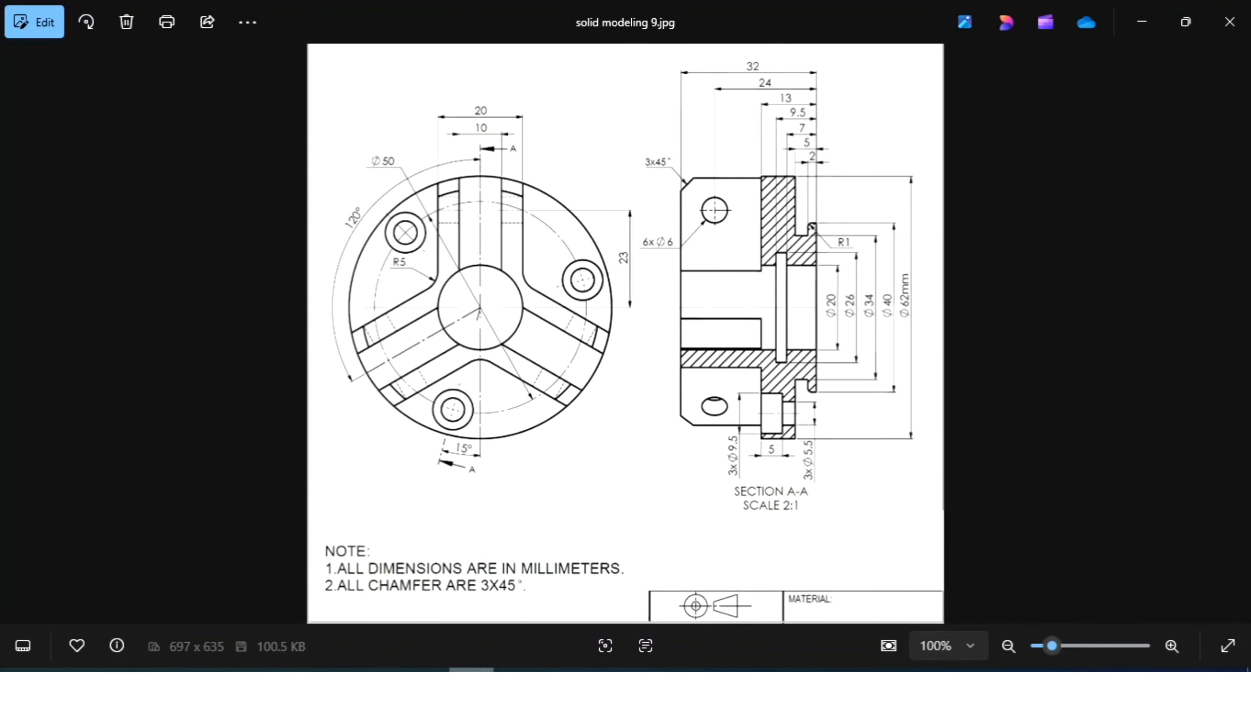
key(alt+Tab)
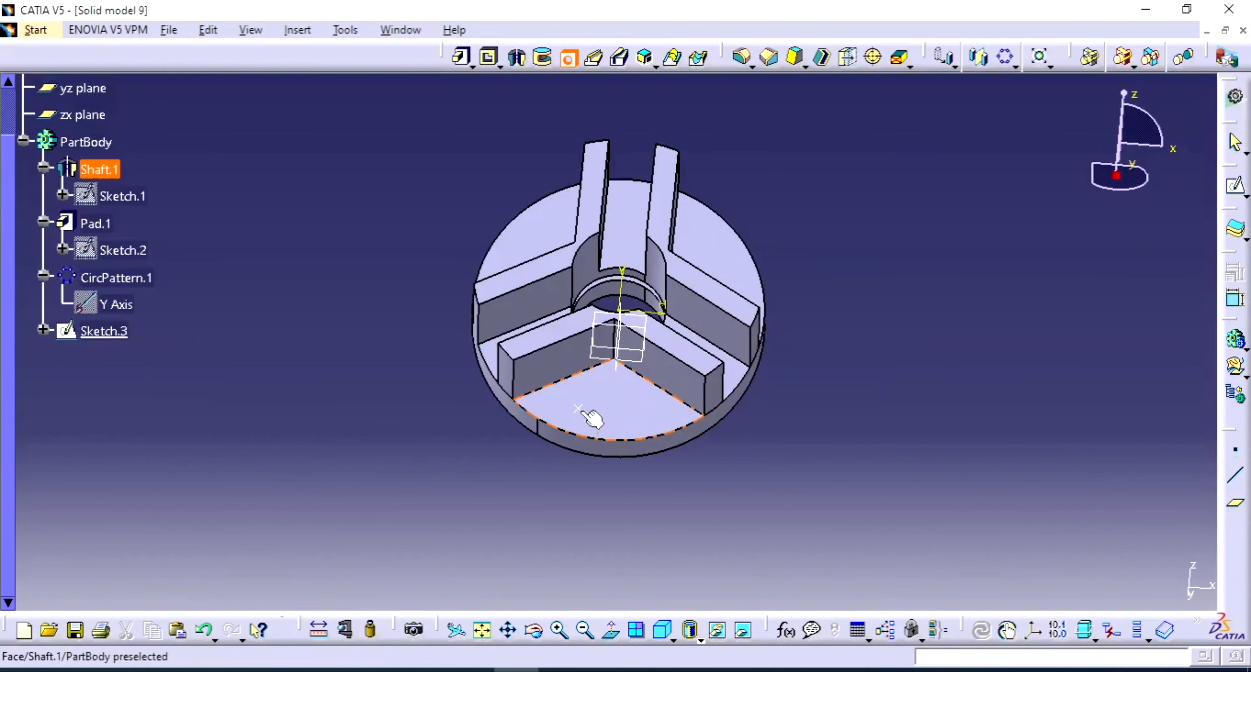
click(581, 408)
click(640, 403)
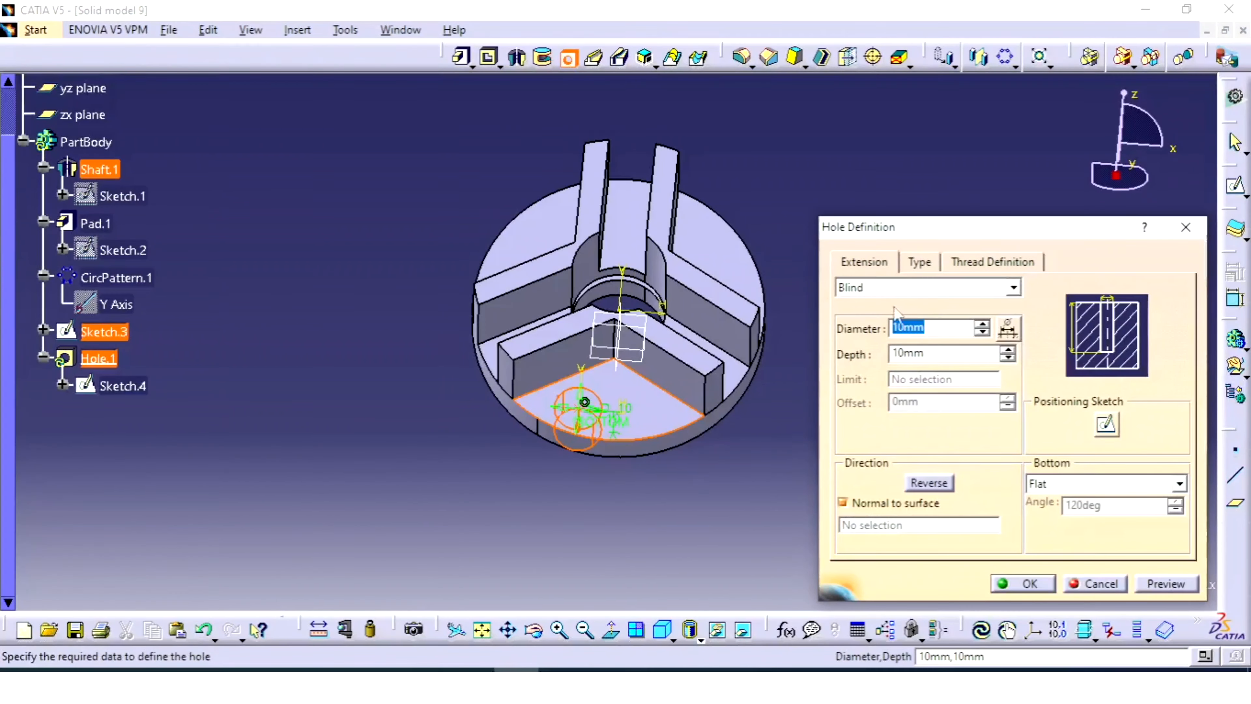
Step: Make the hole counterbored and try a 9.5 mm counterbore diameter
click(916, 263)
click(907, 288)
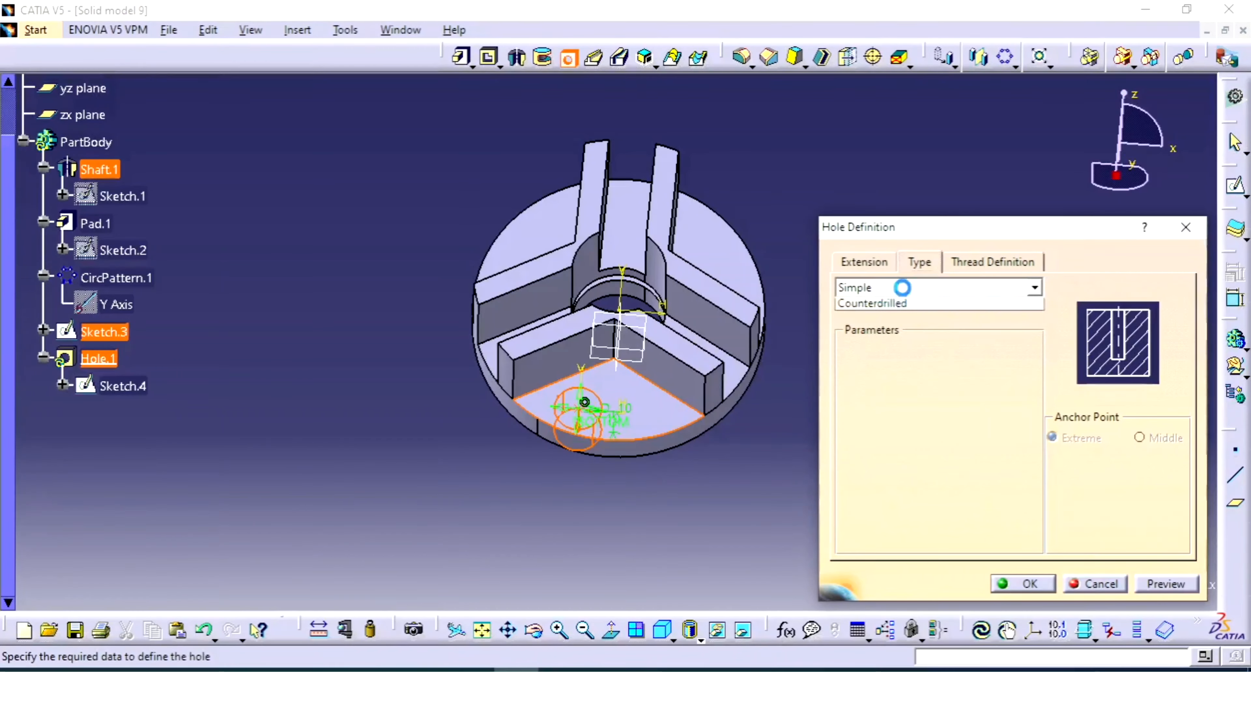
click(882, 333)
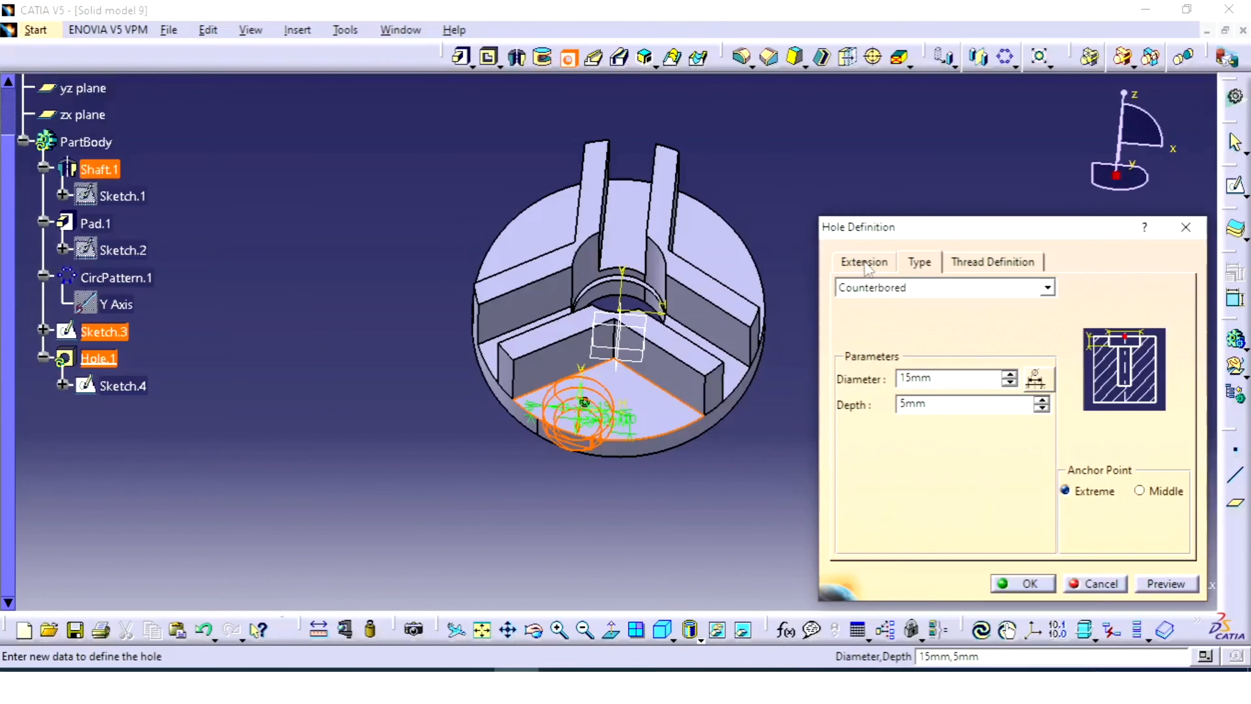
click(866, 263)
click(919, 262)
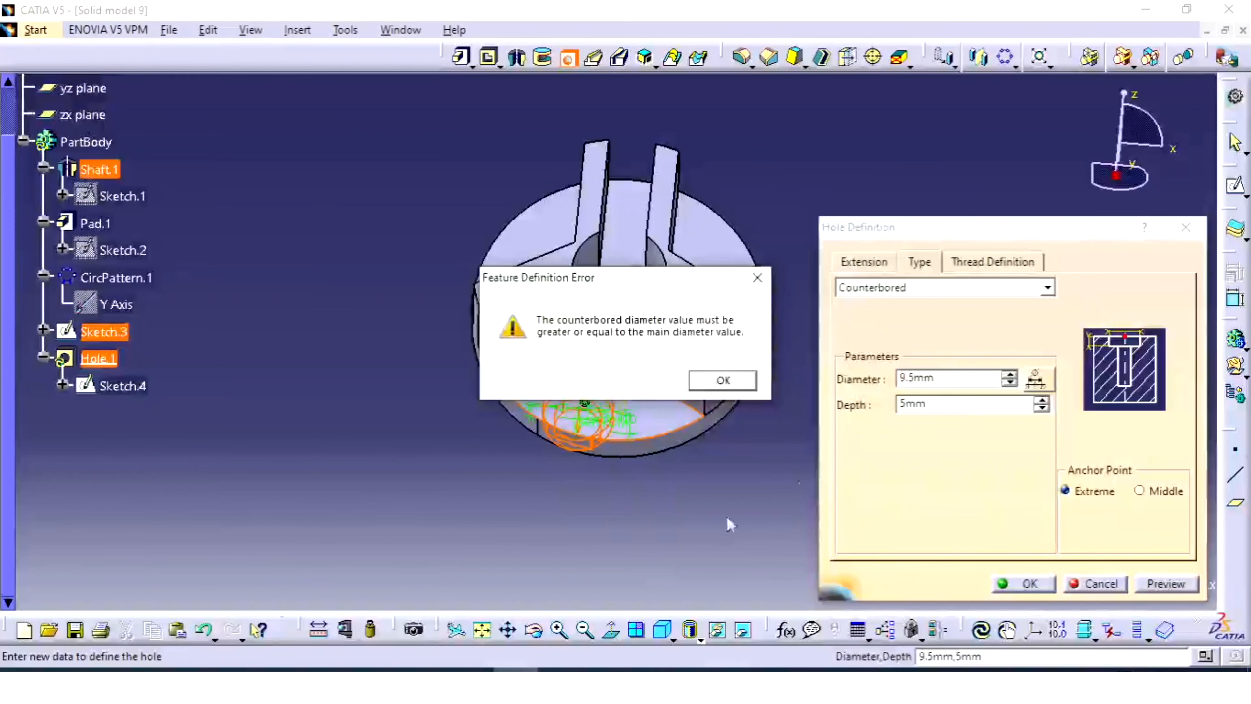
click(723, 380)
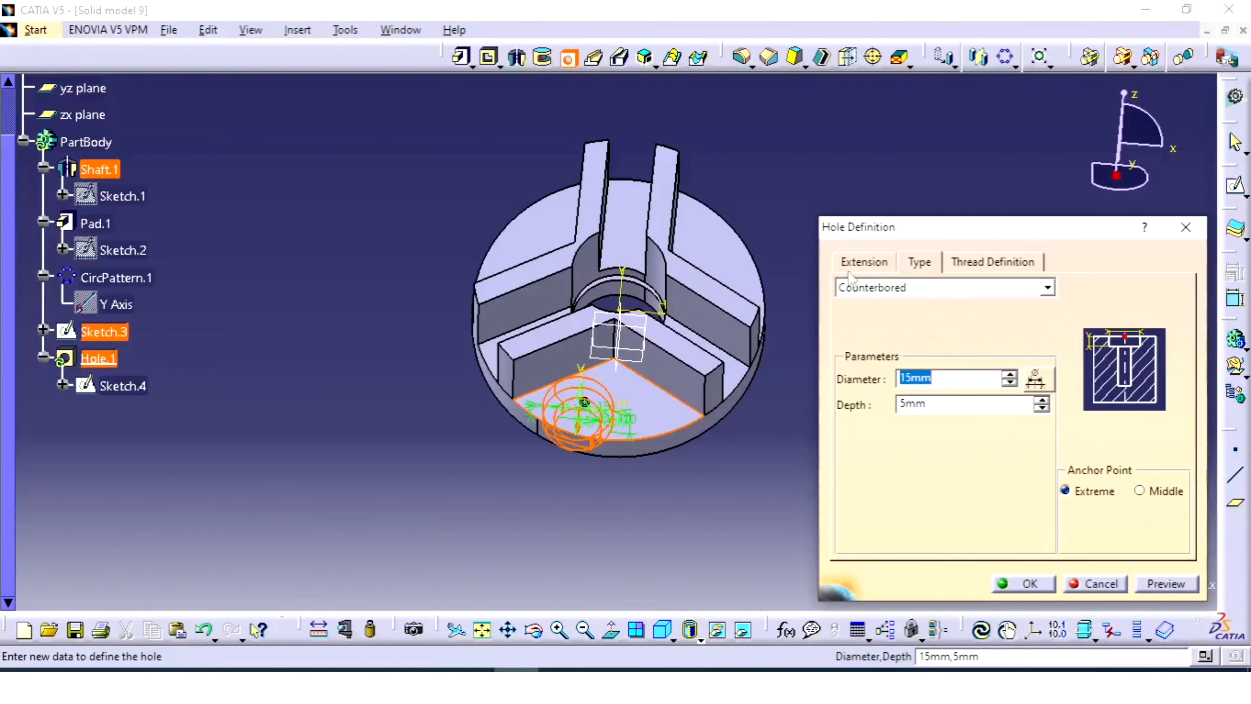
Step: Set the main hole diameter to 5.5 mm and its extension to Up To Next
click(860, 261)
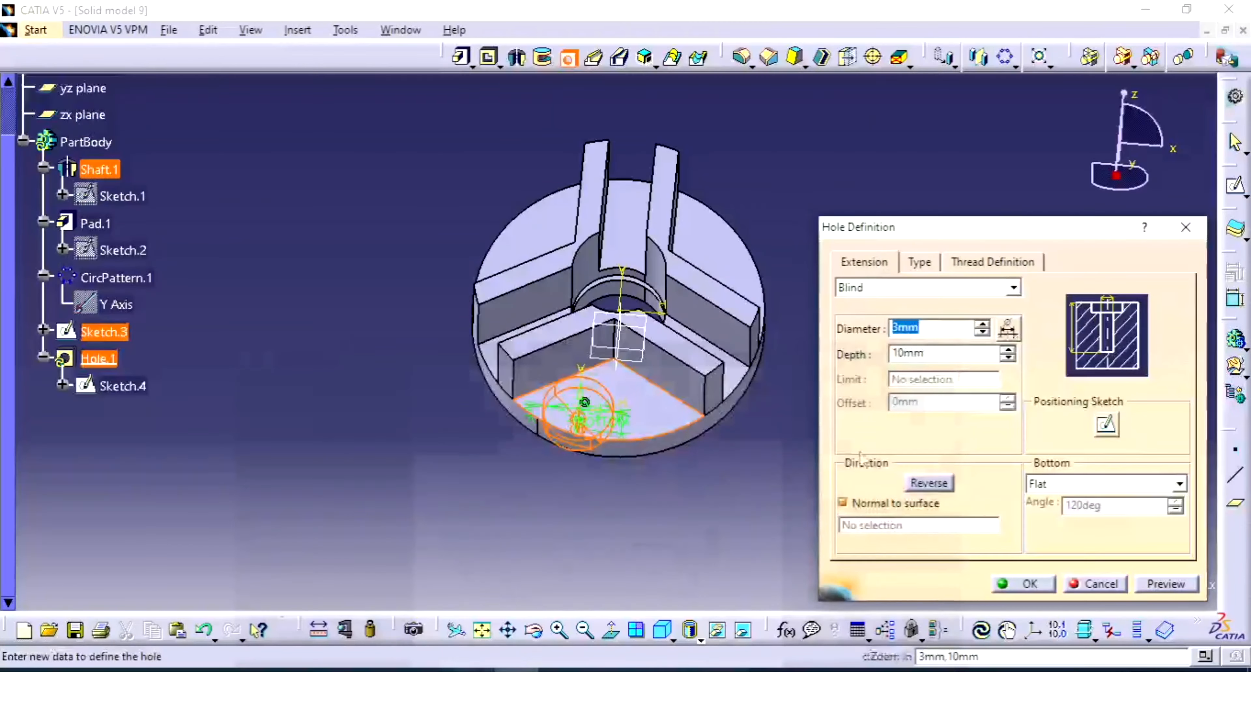
text(5.5)
key(Return)
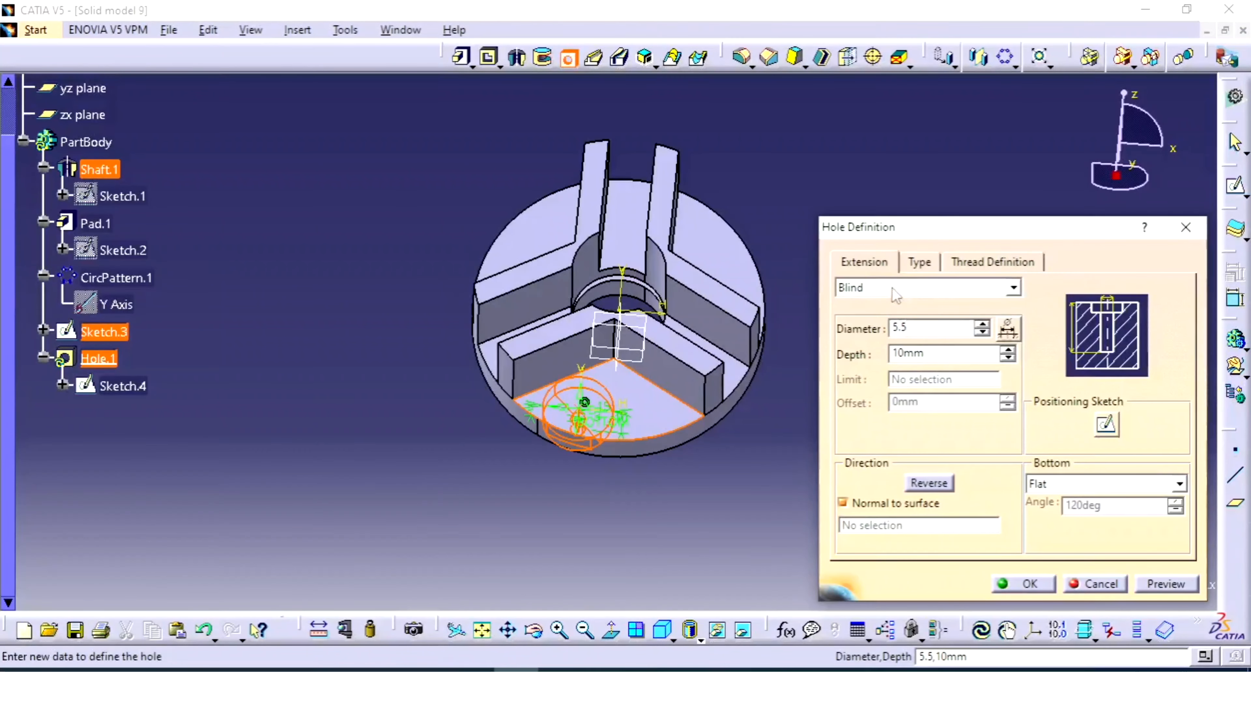
click(940, 285)
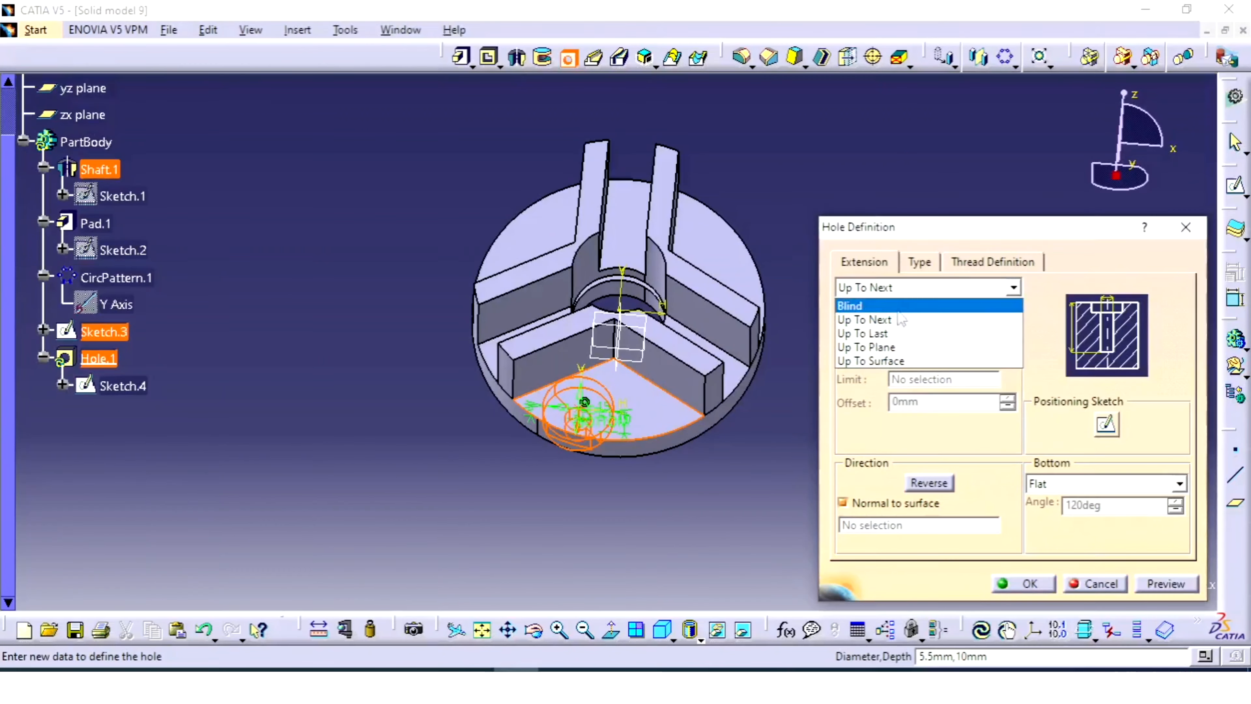
click(917, 317)
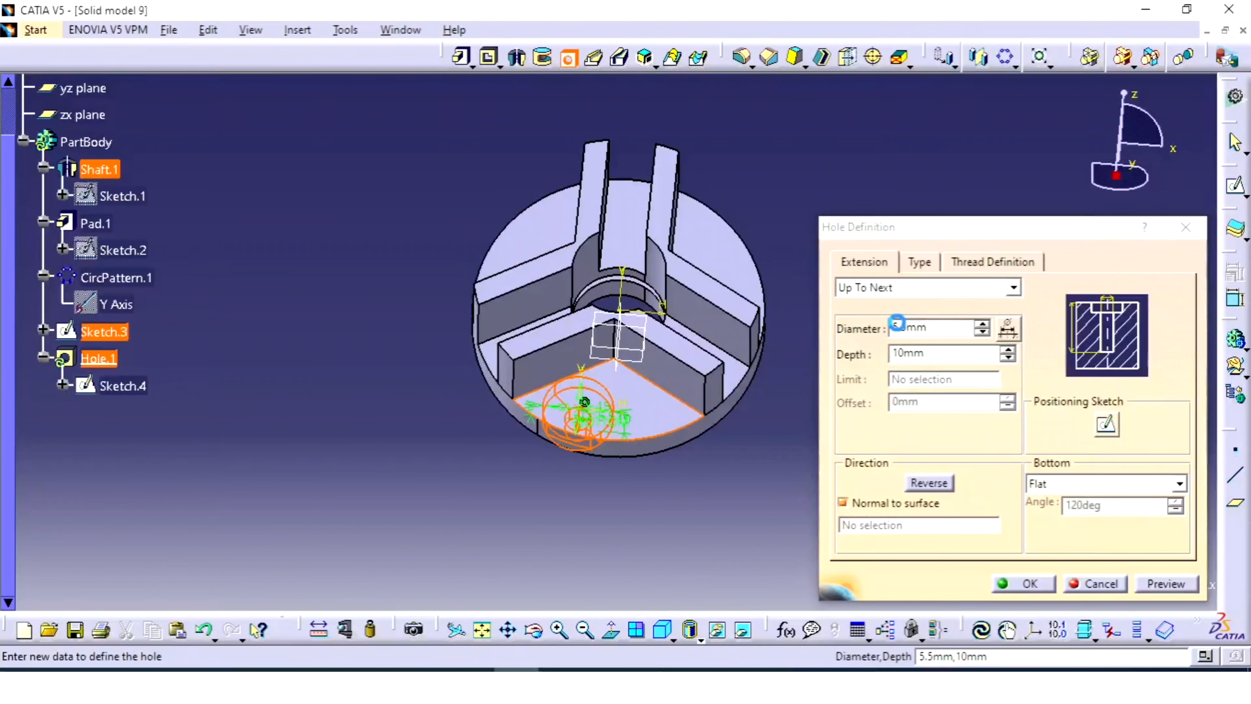
Step: Set the counterbore diameter to 9.5 mm with a 5 mm depth and create the hole
click(922, 264)
double_click(948, 378)
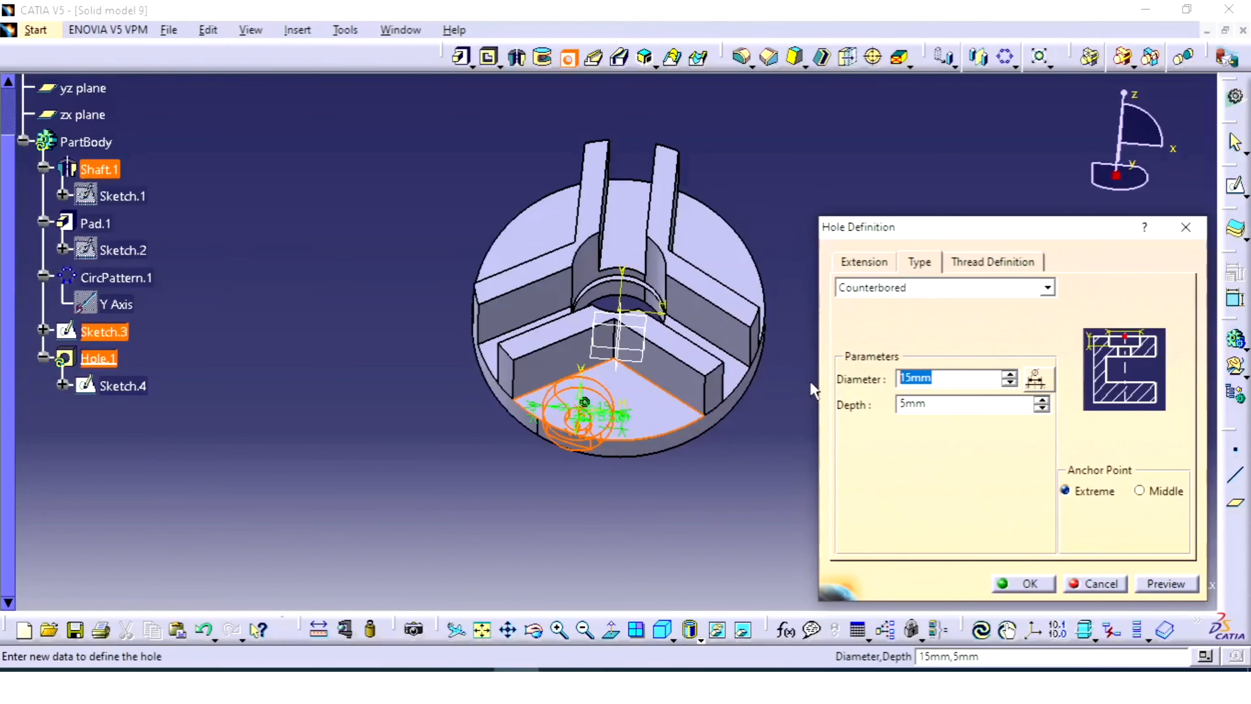
text(9.5)
click(953, 403)
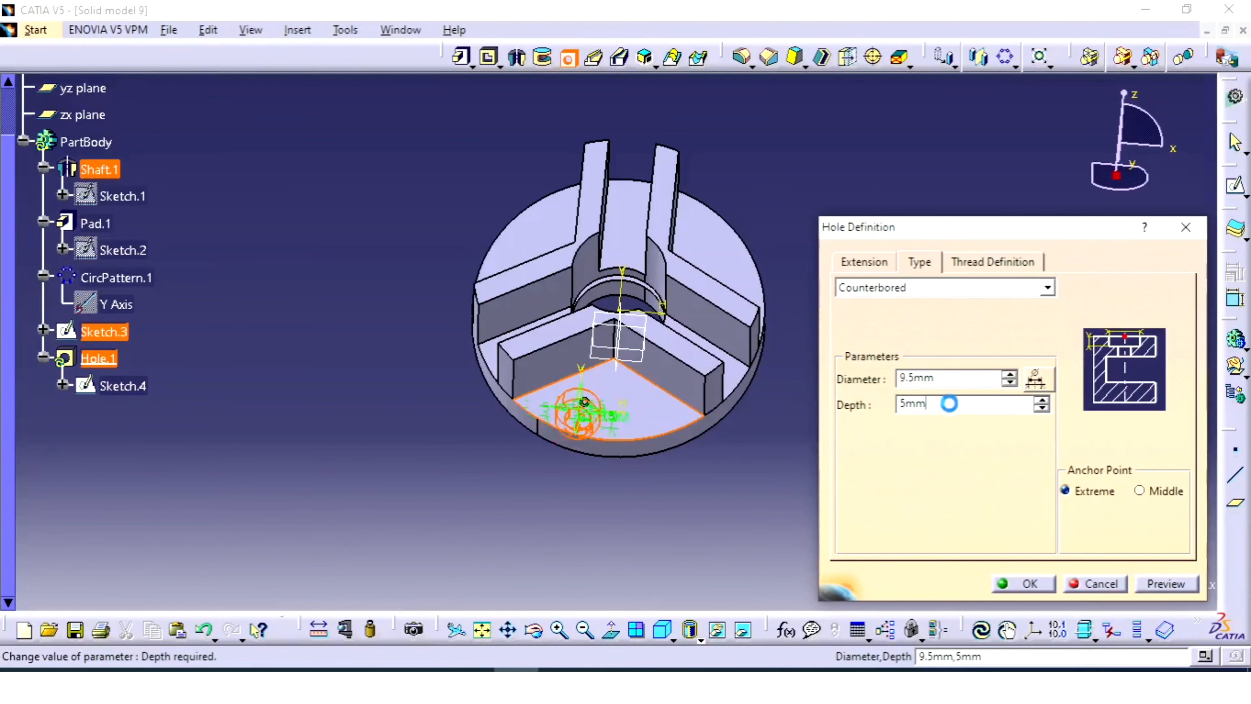
click(1176, 585)
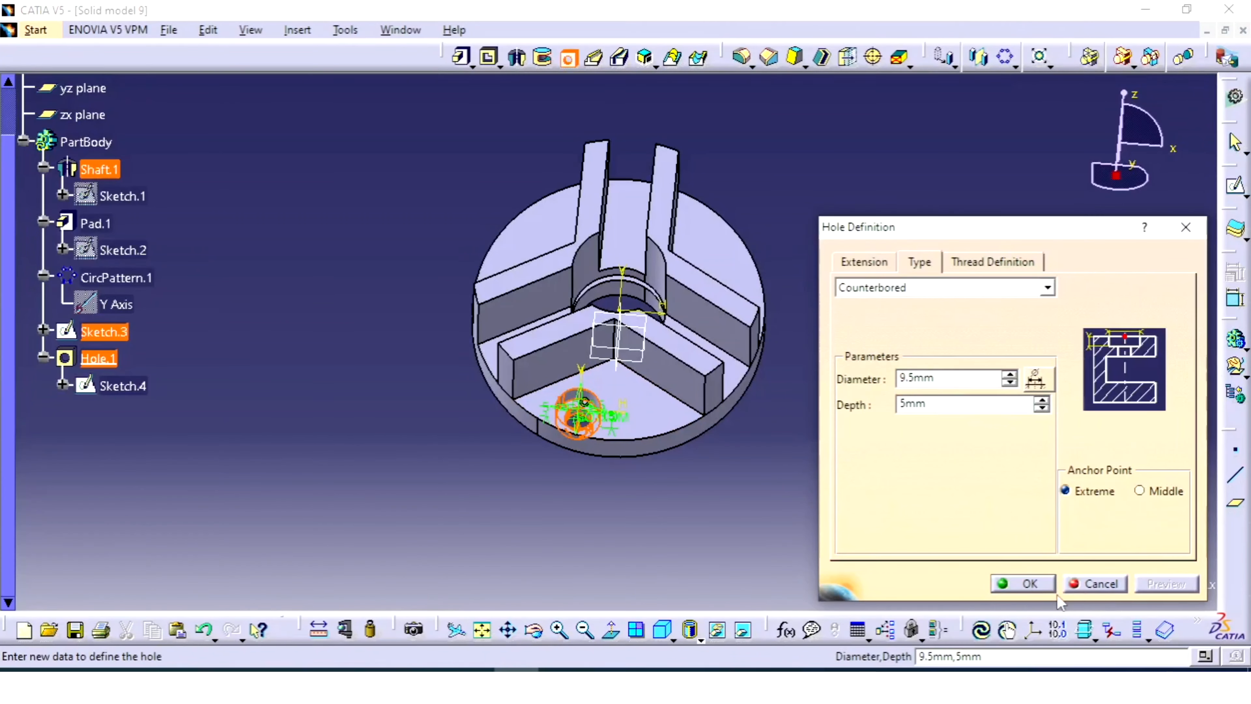
click(1030, 584)
Step: Create a circular pattern of the counterbored hole about the Y Axis as a complete crown with 3 instances
middle_drag(858, 503, 599, 503)
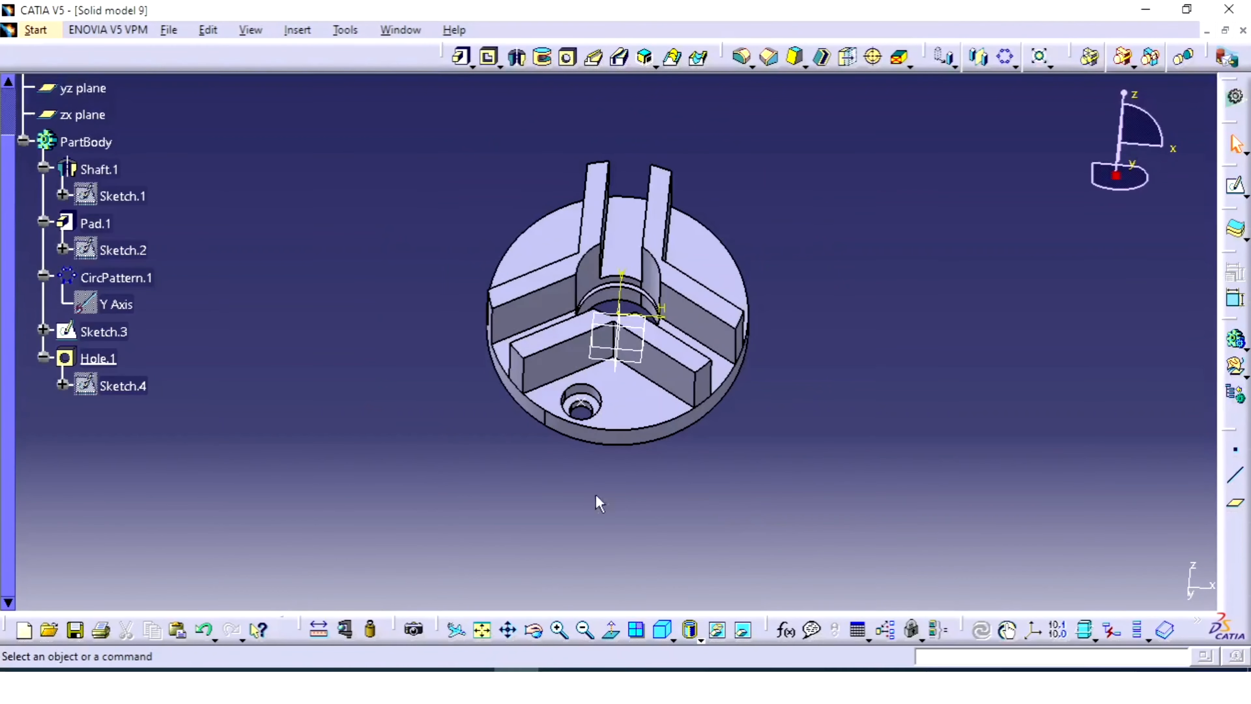
middle_drag(582, 406, 557, 374)
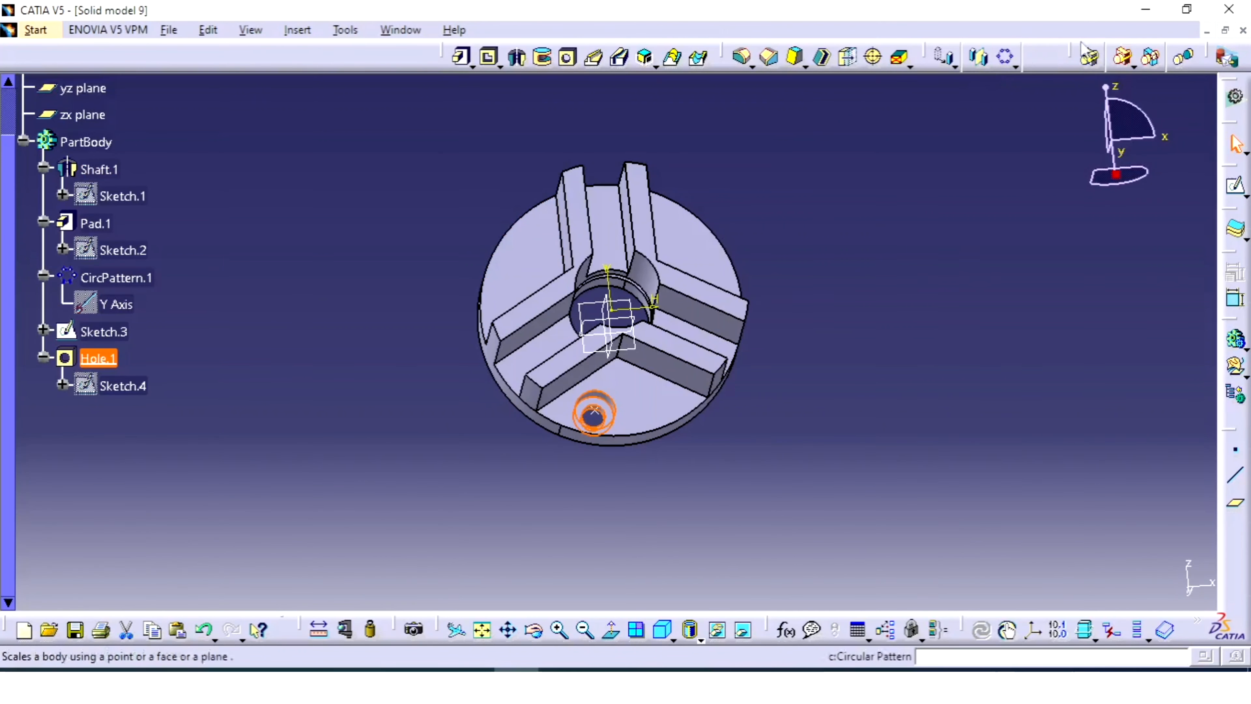
click(1007, 57)
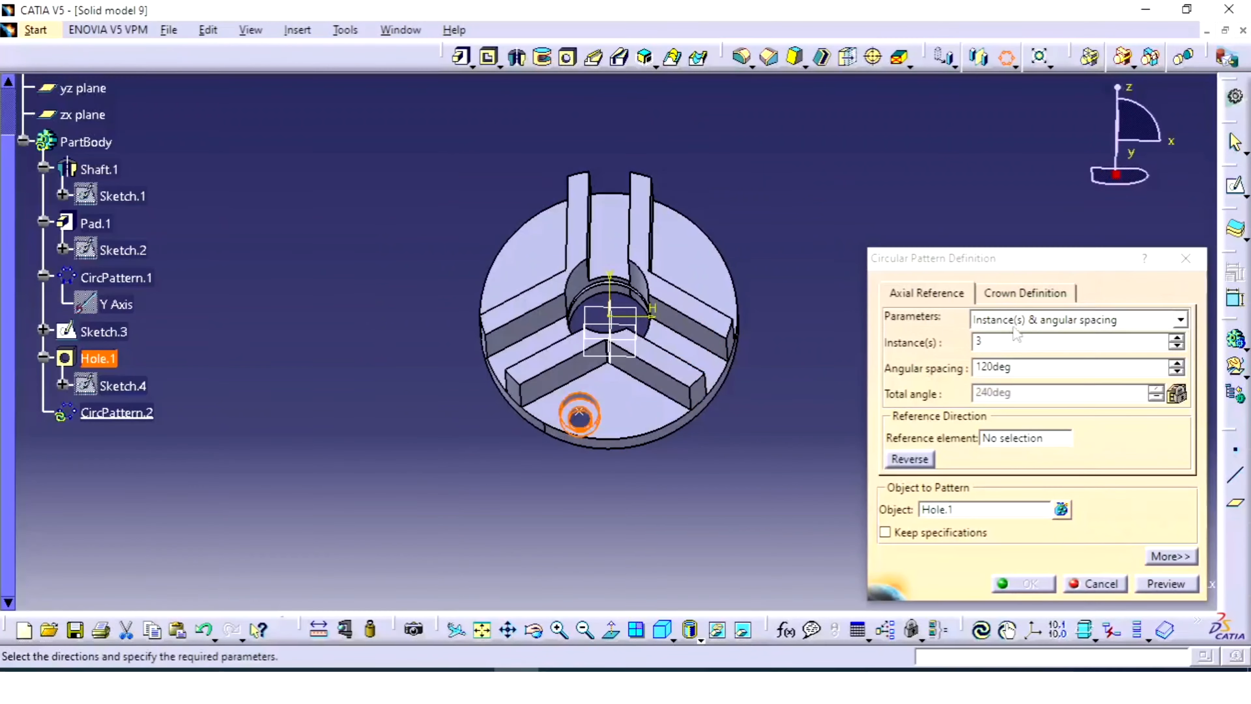
click(1014, 321)
click(1018, 379)
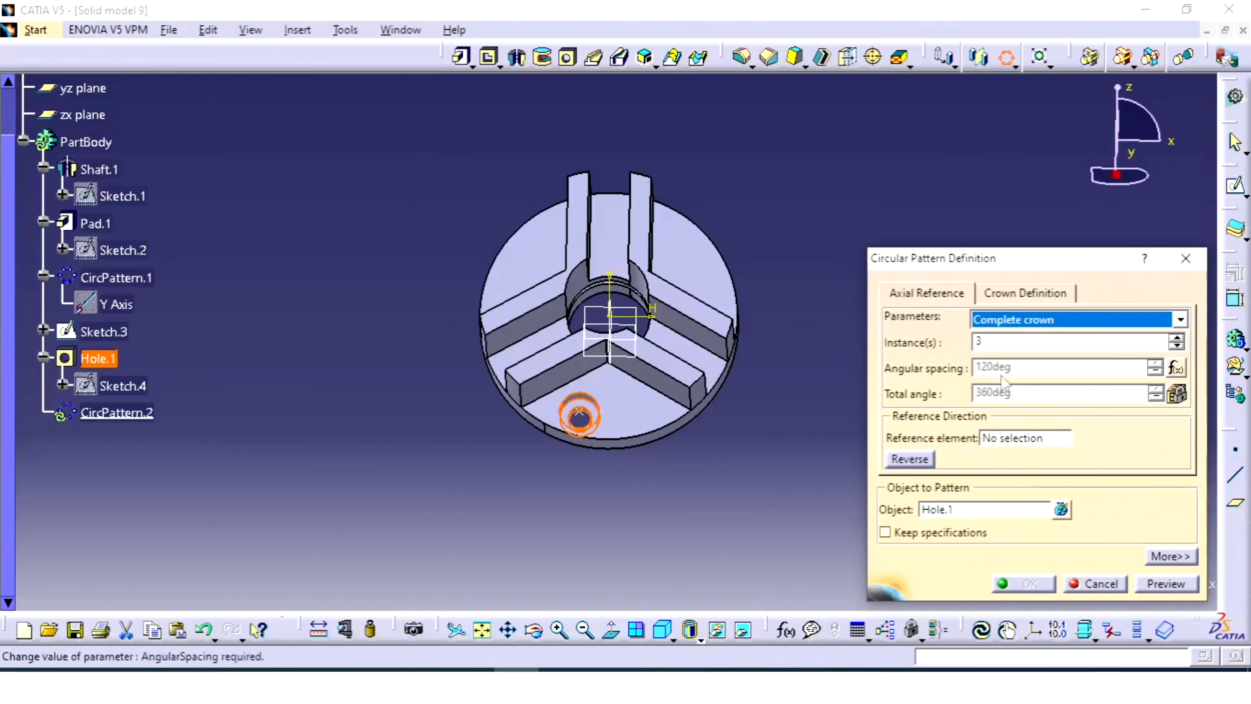
click(1018, 440)
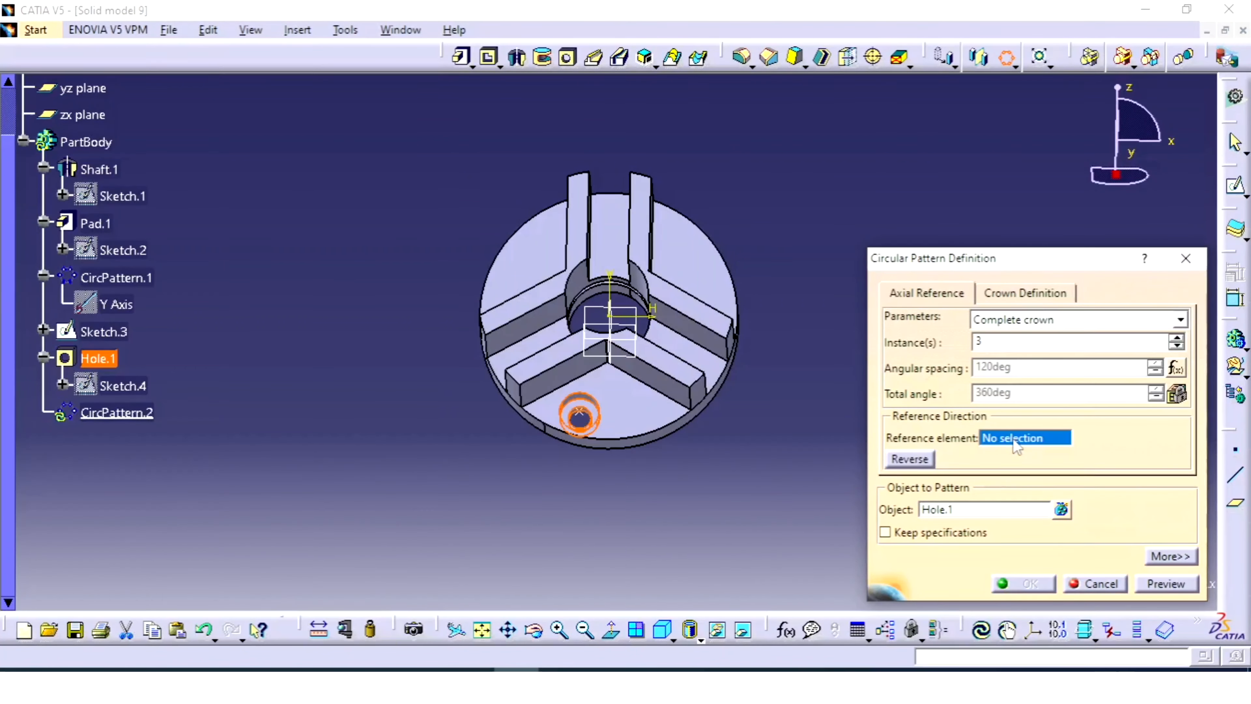
middle_drag(699, 369, 612, 327)
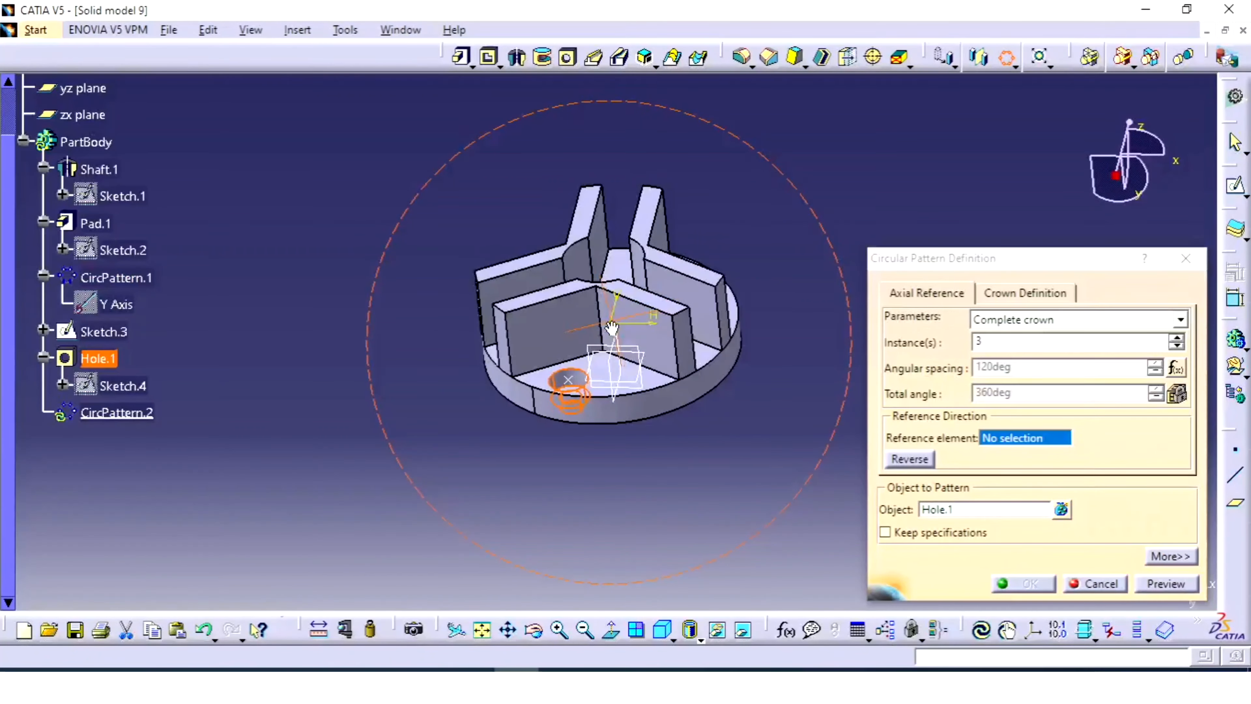
right_click(1000, 438)
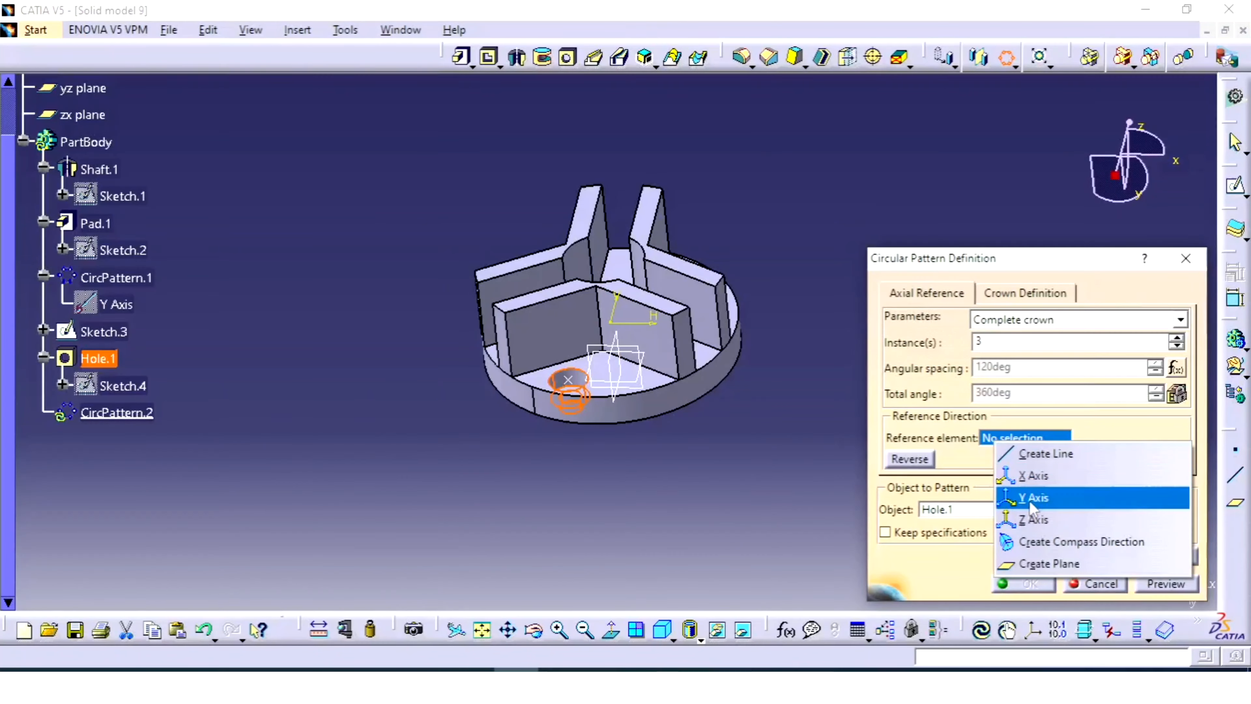
click(1032, 498)
middle_drag(746, 413, 718, 386)
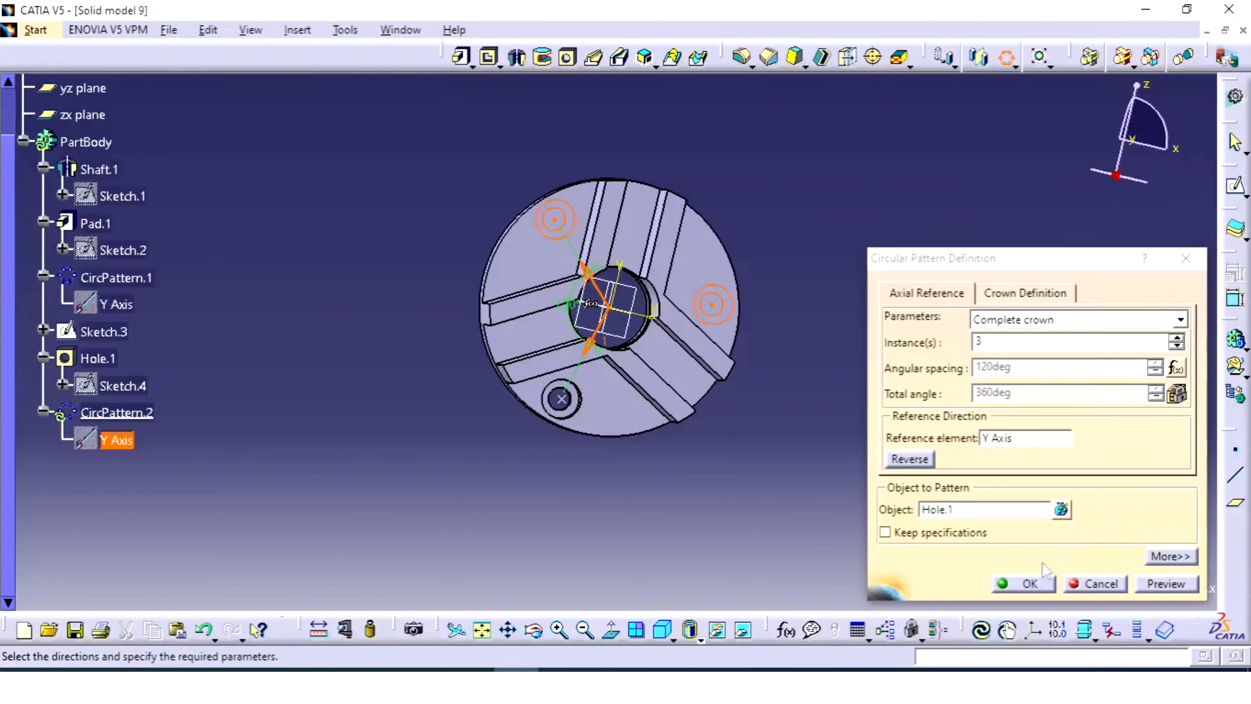
click(1019, 583)
Step: Open a new sketch on the yz plane
middle_drag(863, 467, 626, 232)
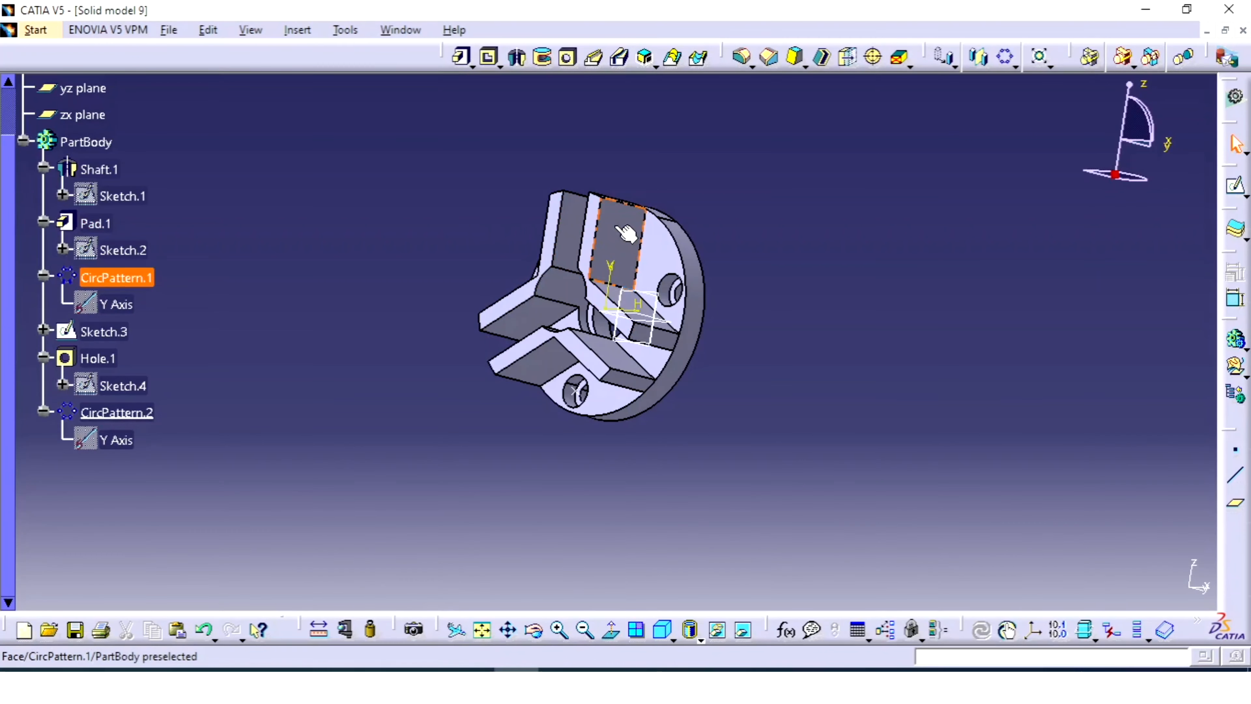
middle_drag(797, 245, 951, 365)
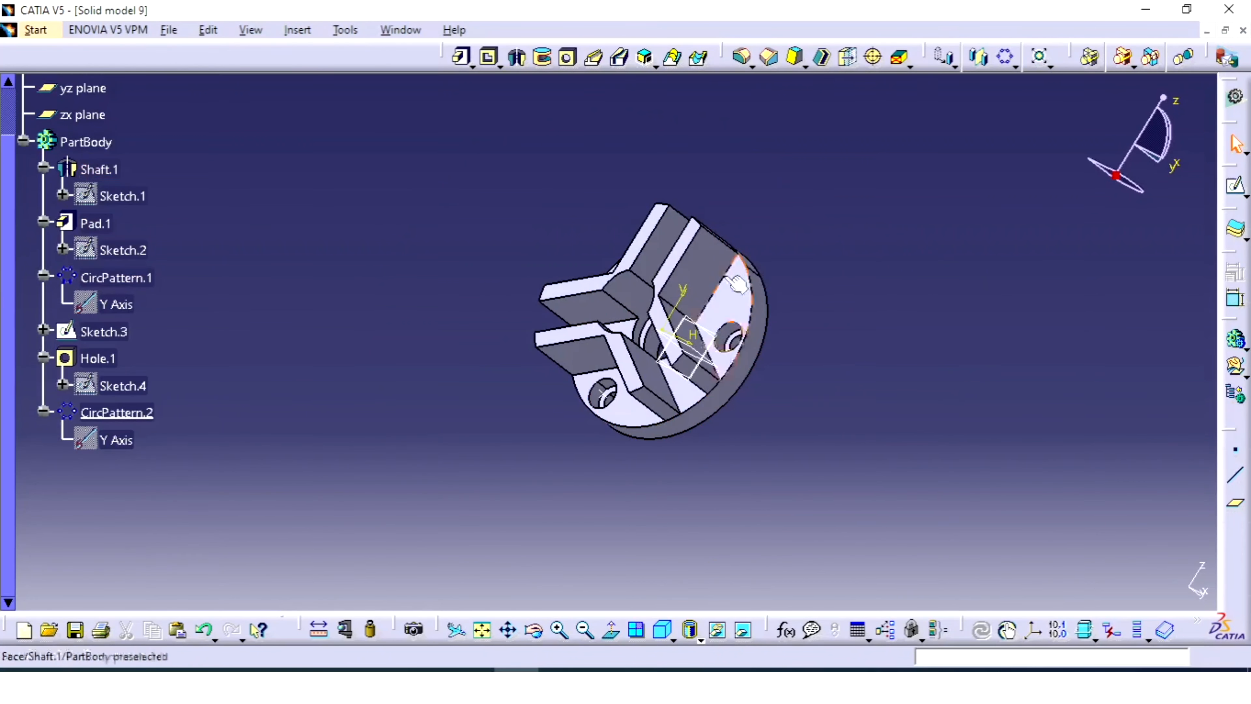
middle_drag(673, 340, 677, 351)
click(677, 343)
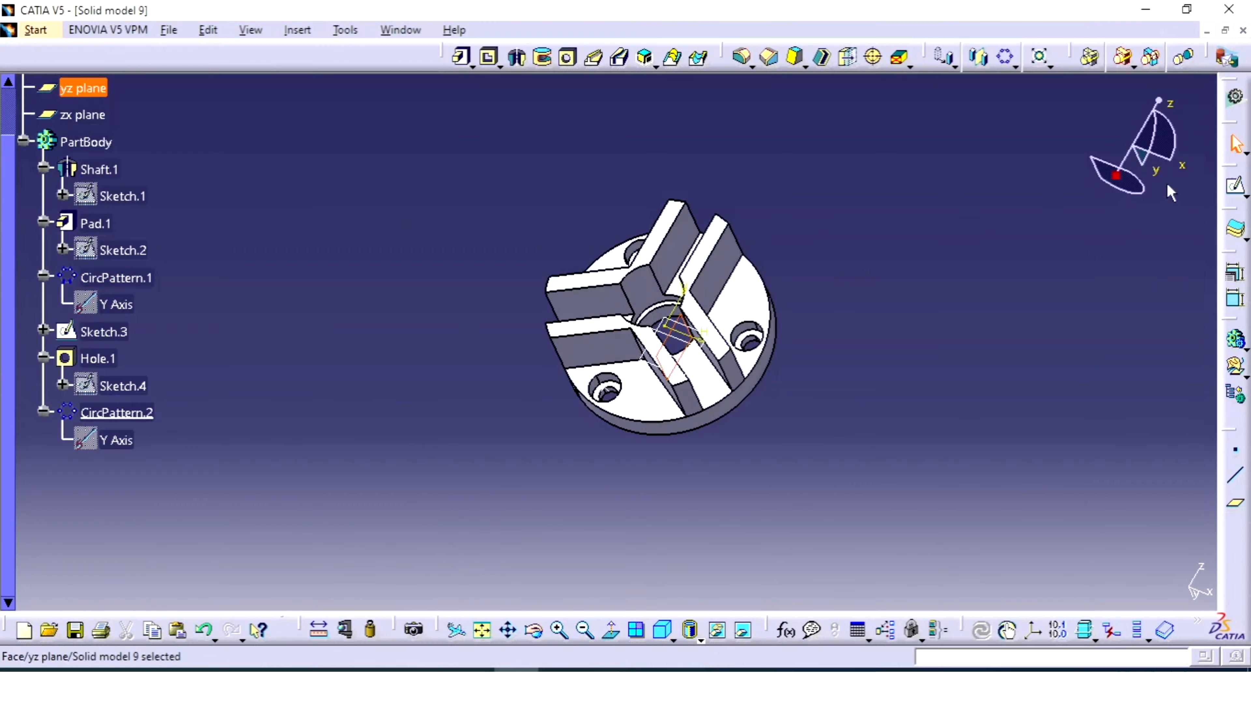
click(1232, 191)
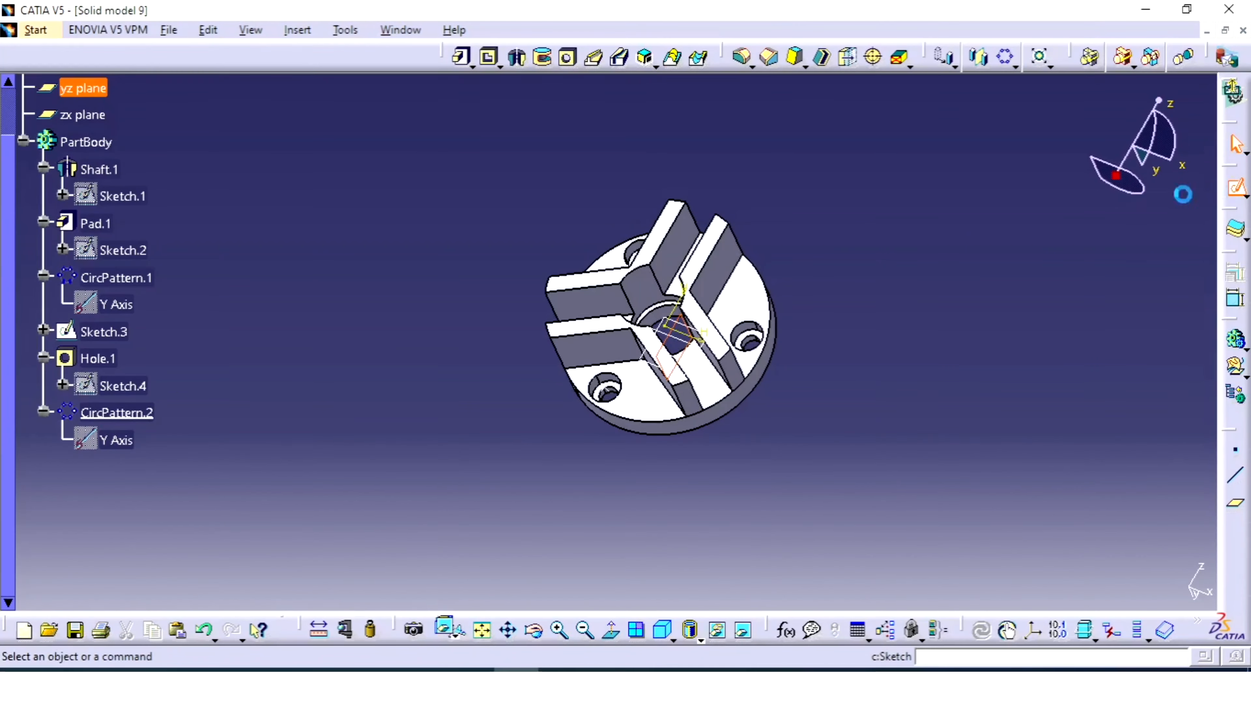
mouse_move(948, 254)
middle_down()
mouse_move(1025, 321)
mouse_move(1054, 293)
mouse_move(1013, 266)
middle_up()
Step: Sketch a circle on the side of the upper raised wall, near its outer end
click(913, 61)
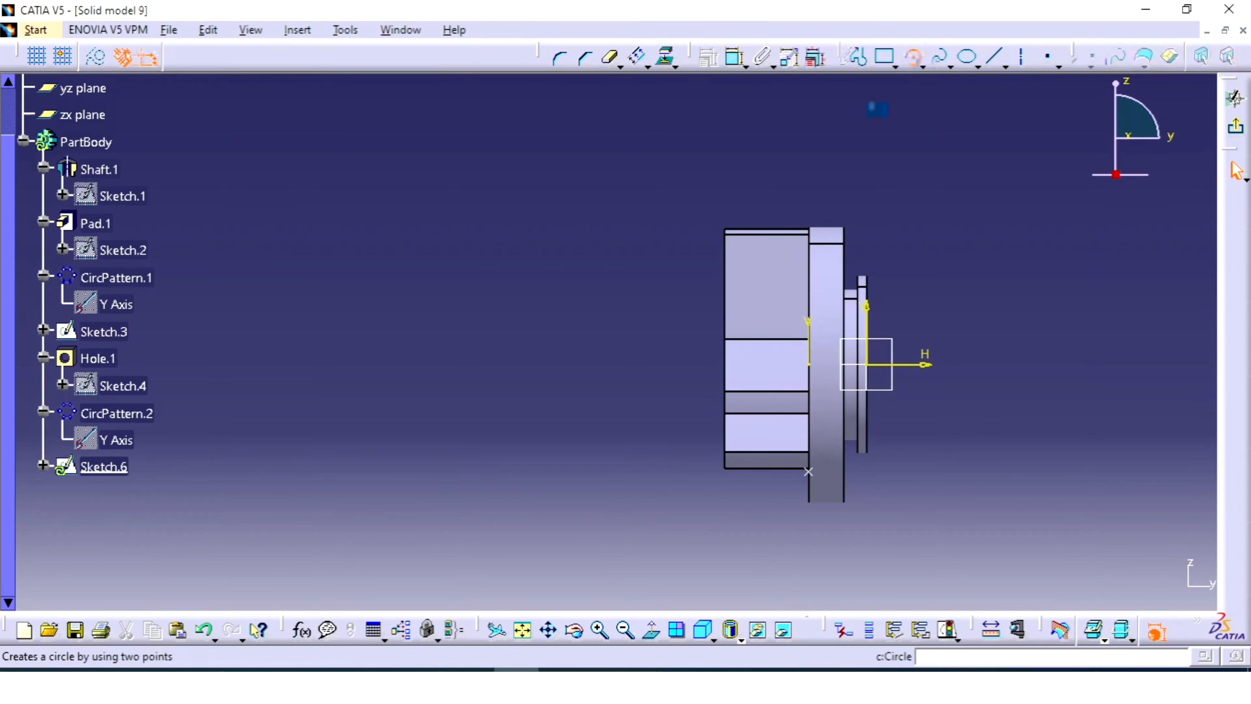
click(755, 278)
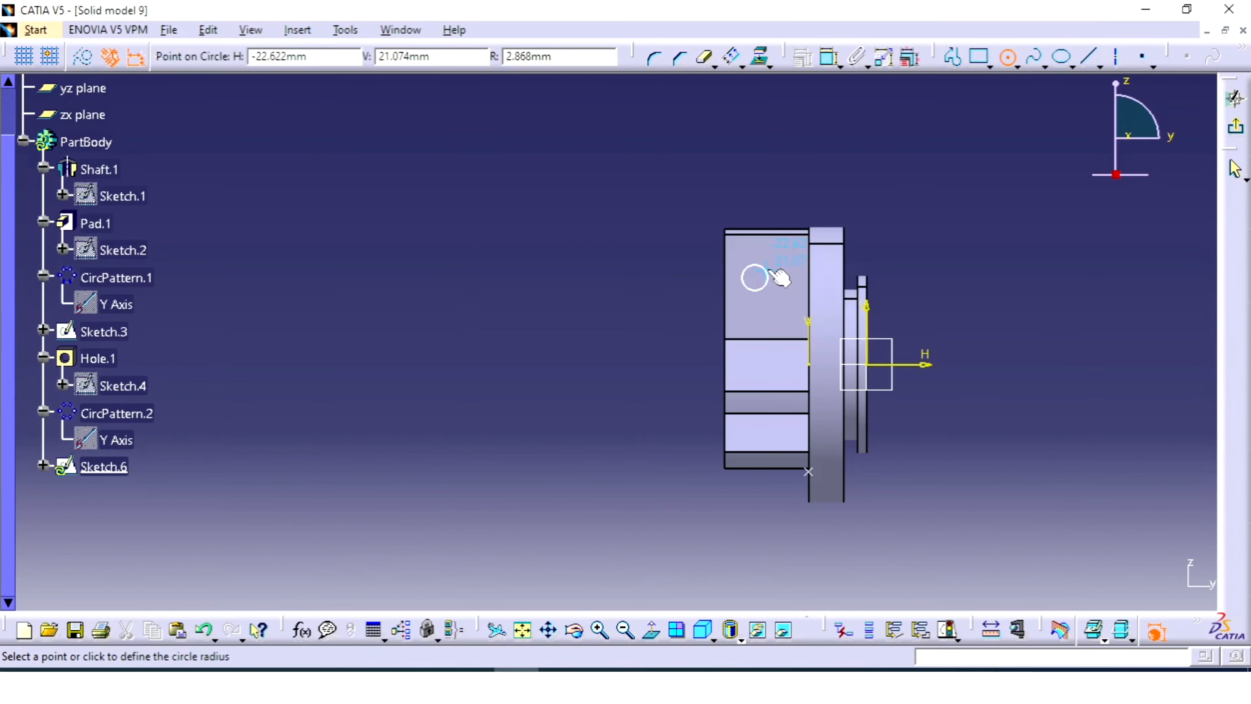
click(774, 277)
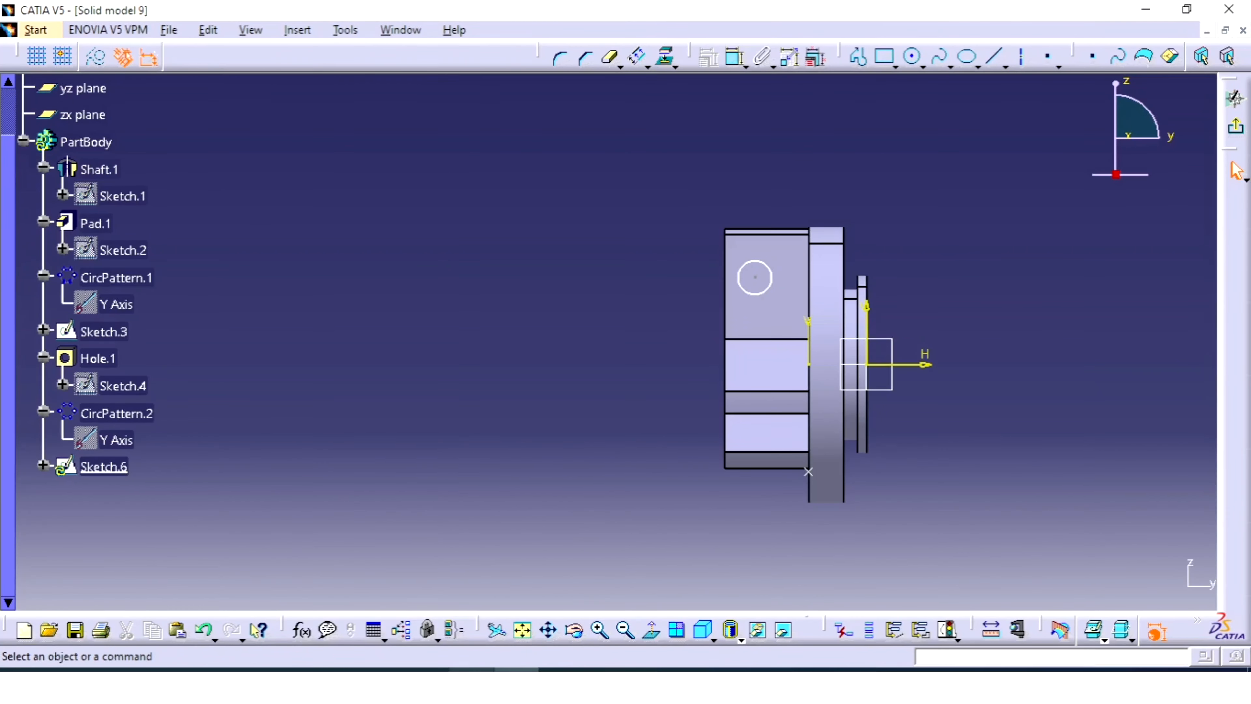
Step: Constrain the circle's centre horizontally at 24 mm from the sketch's vertical axis
click(472, 670)
click(735, 56)
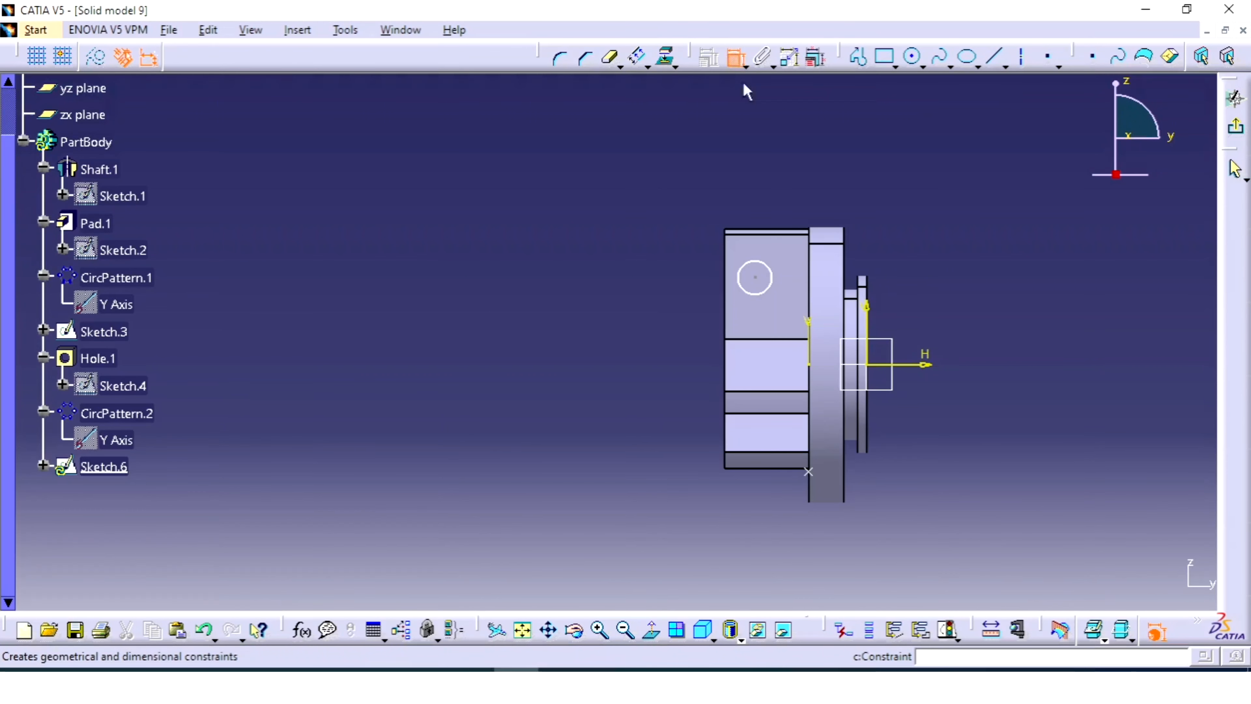
click(867, 316)
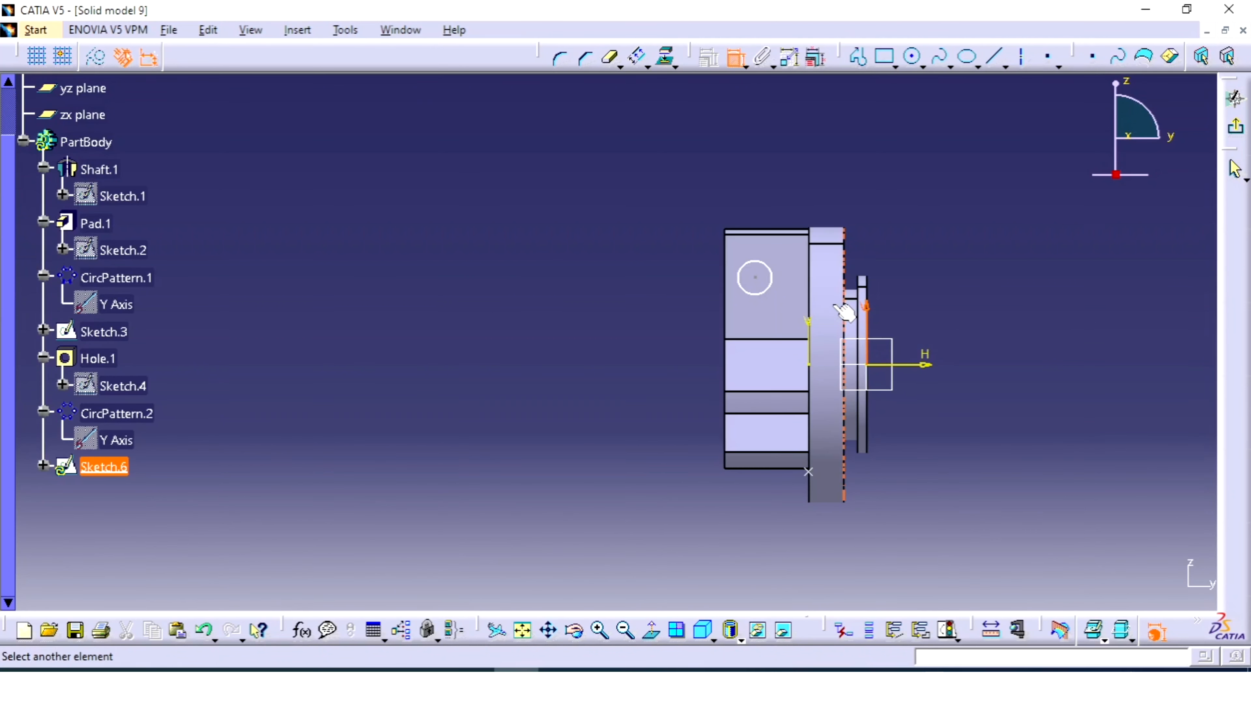
click(771, 285)
click(821, 197)
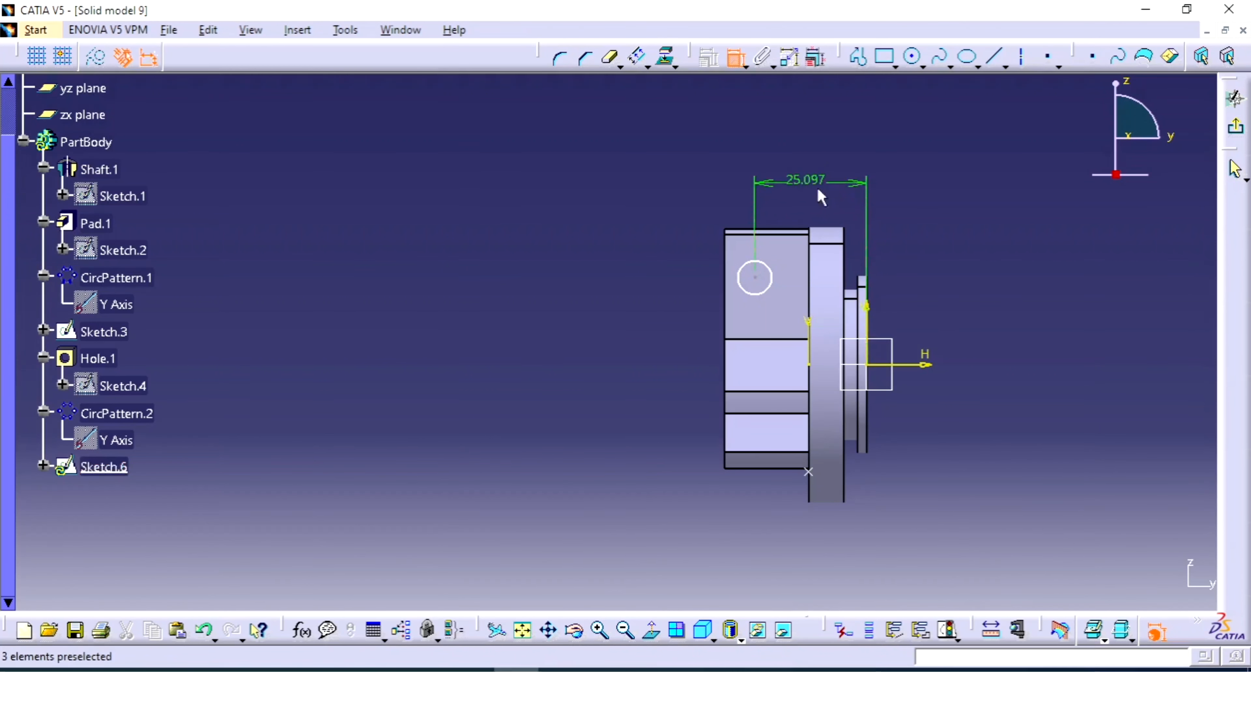
double_click(810, 179)
text(24mm)
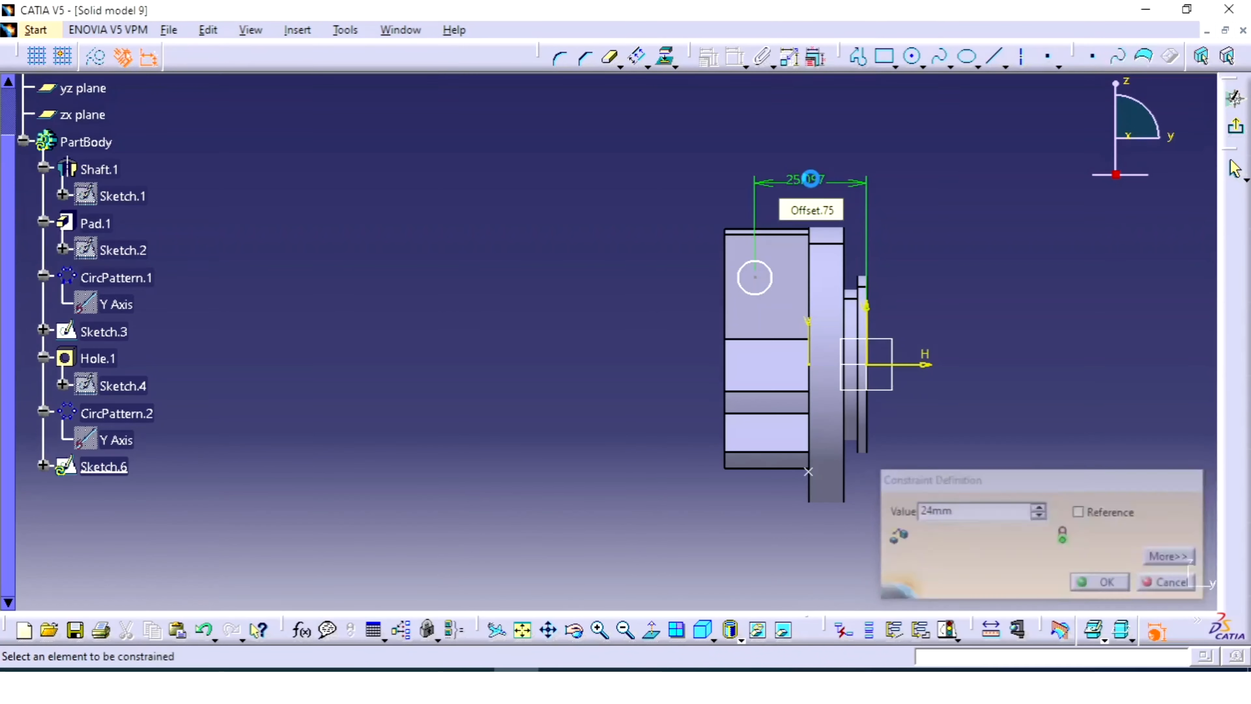
key(Return)
Step: Constrain the circle's centre vertically at 23 mm from the sketch's horizontal axis
click(761, 278)
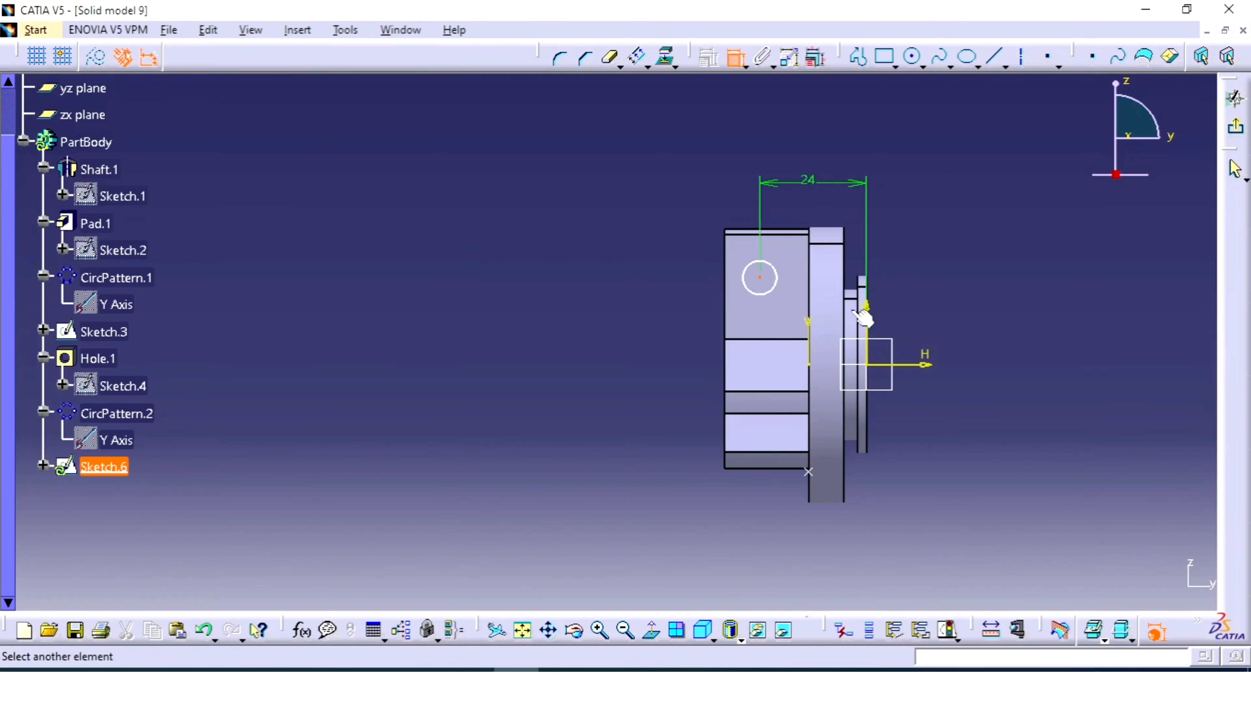
click(919, 365)
click(657, 340)
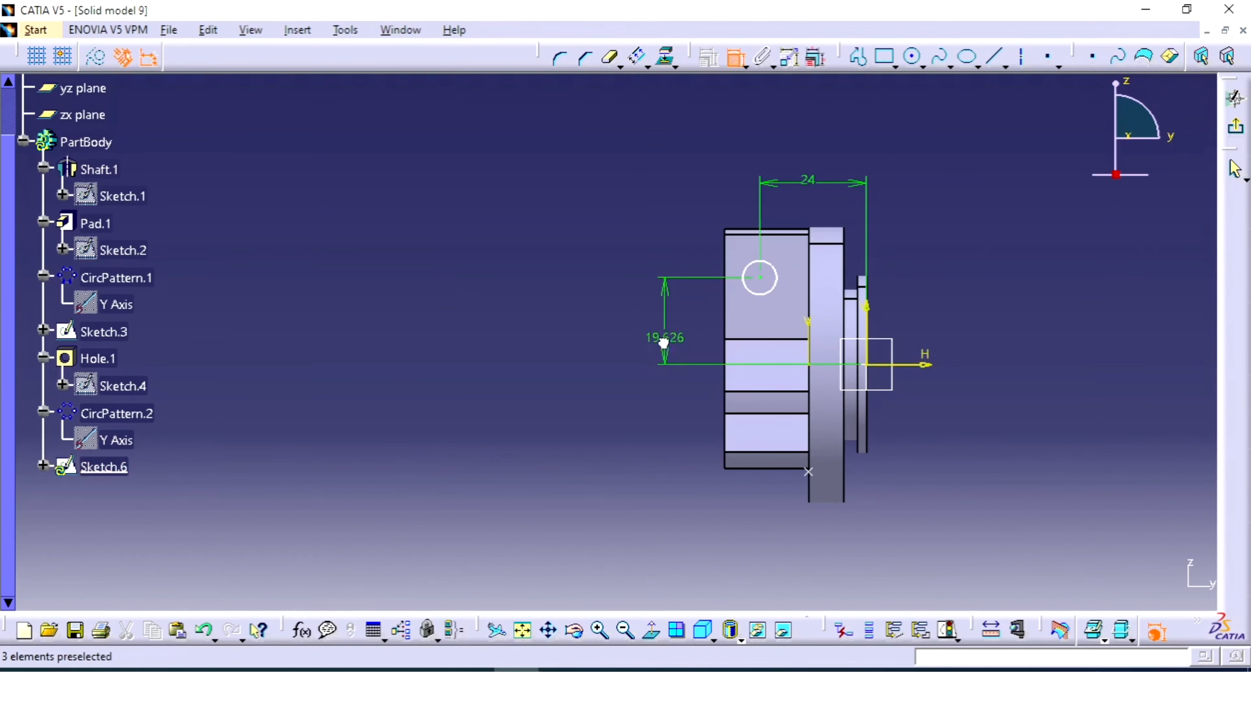
double_click(665, 338)
text(23)
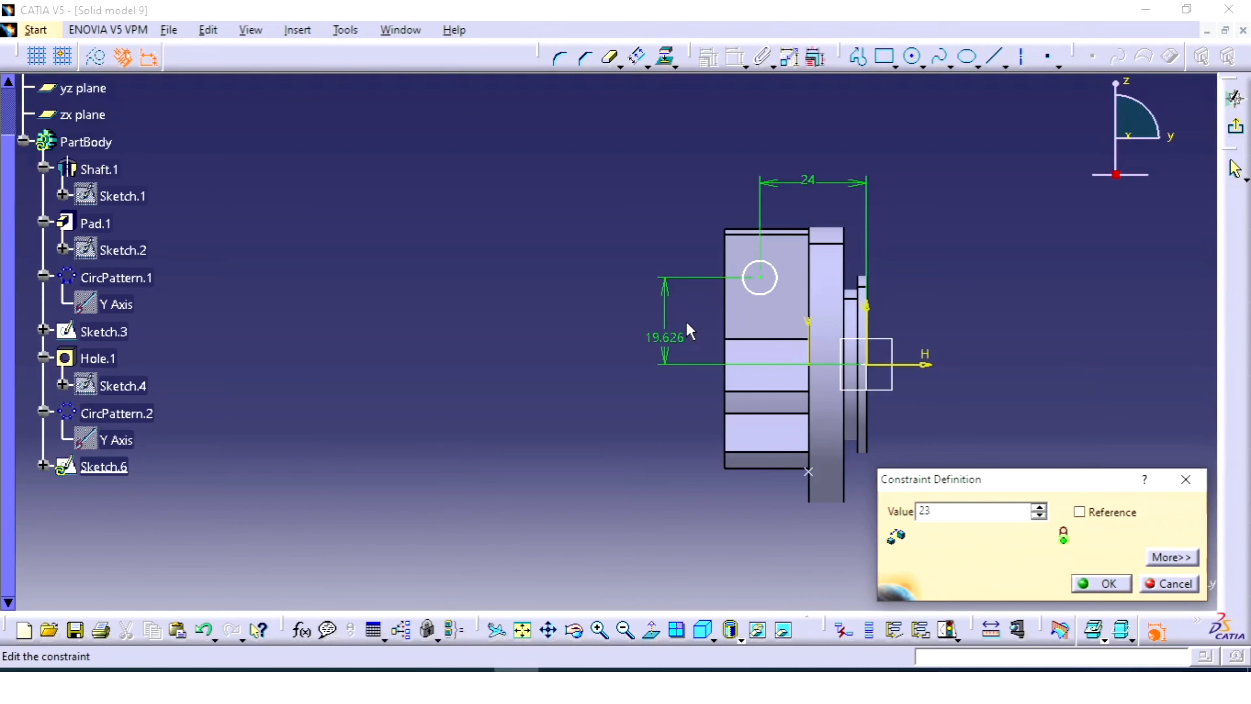
key(Return)
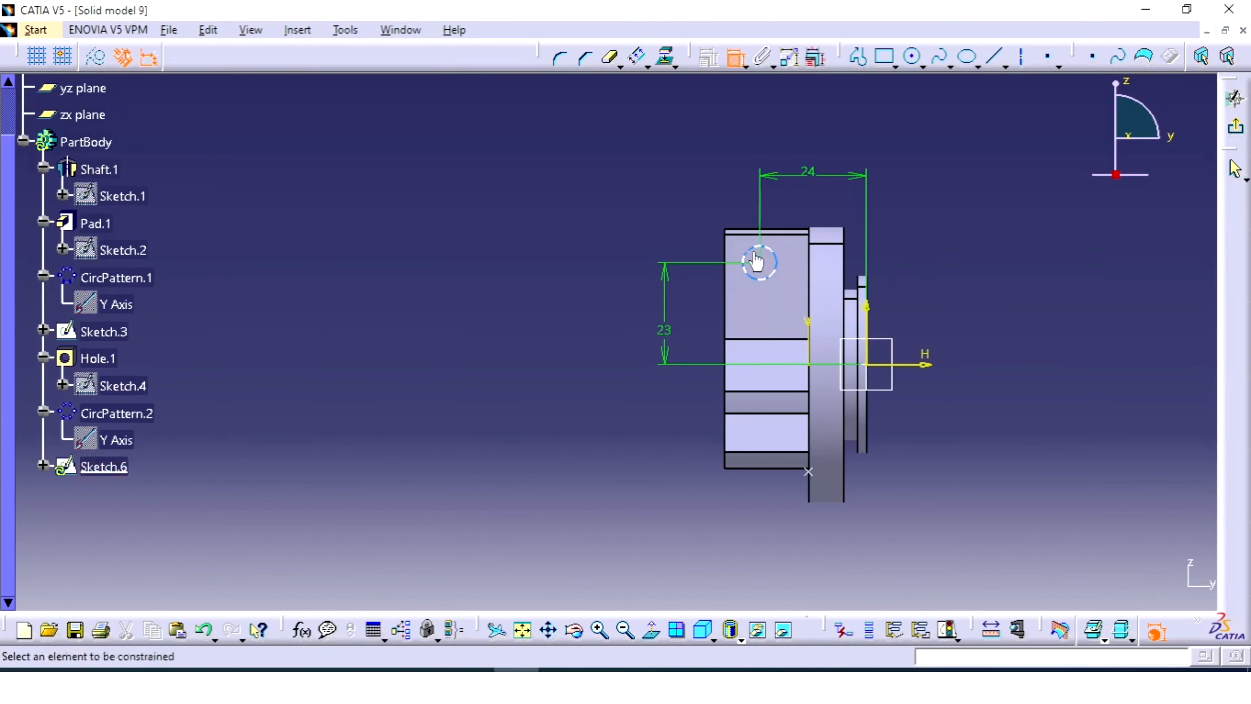
Step: Dimension the circle with a diameter of 6 mm and exit the sketch
click(758, 258)
click(669, 195)
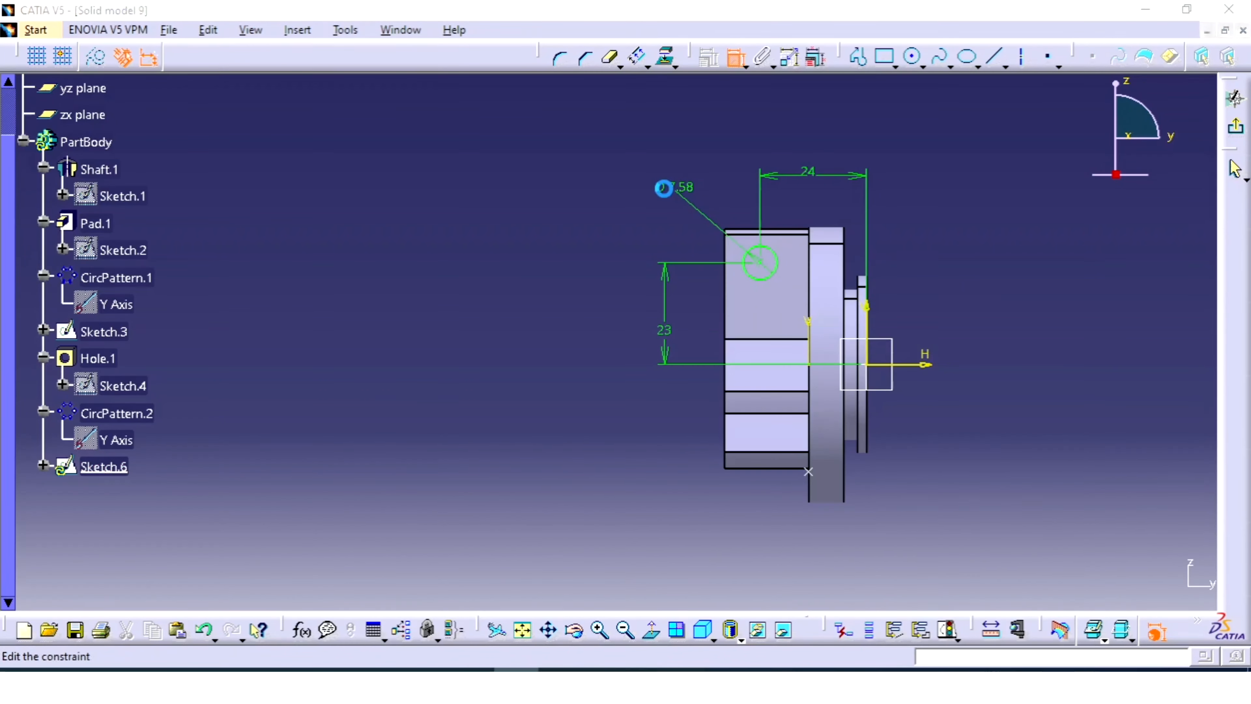
double_click(668, 197)
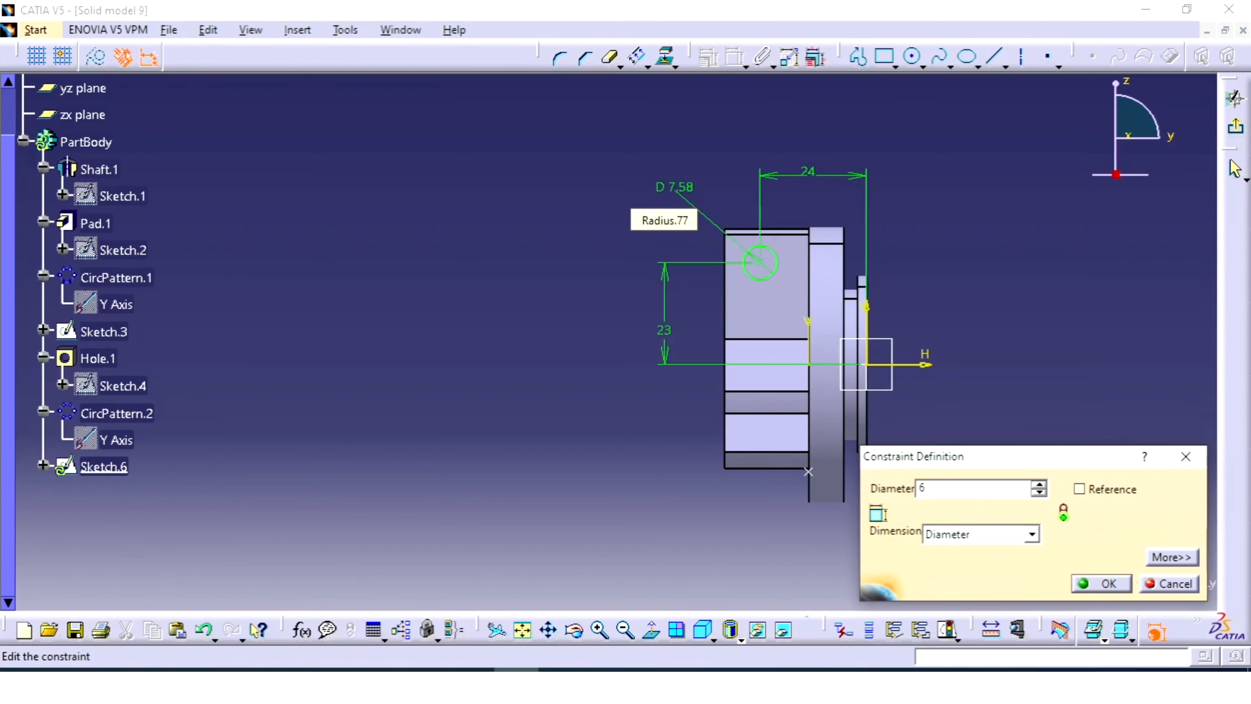
text(6)
key(Return)
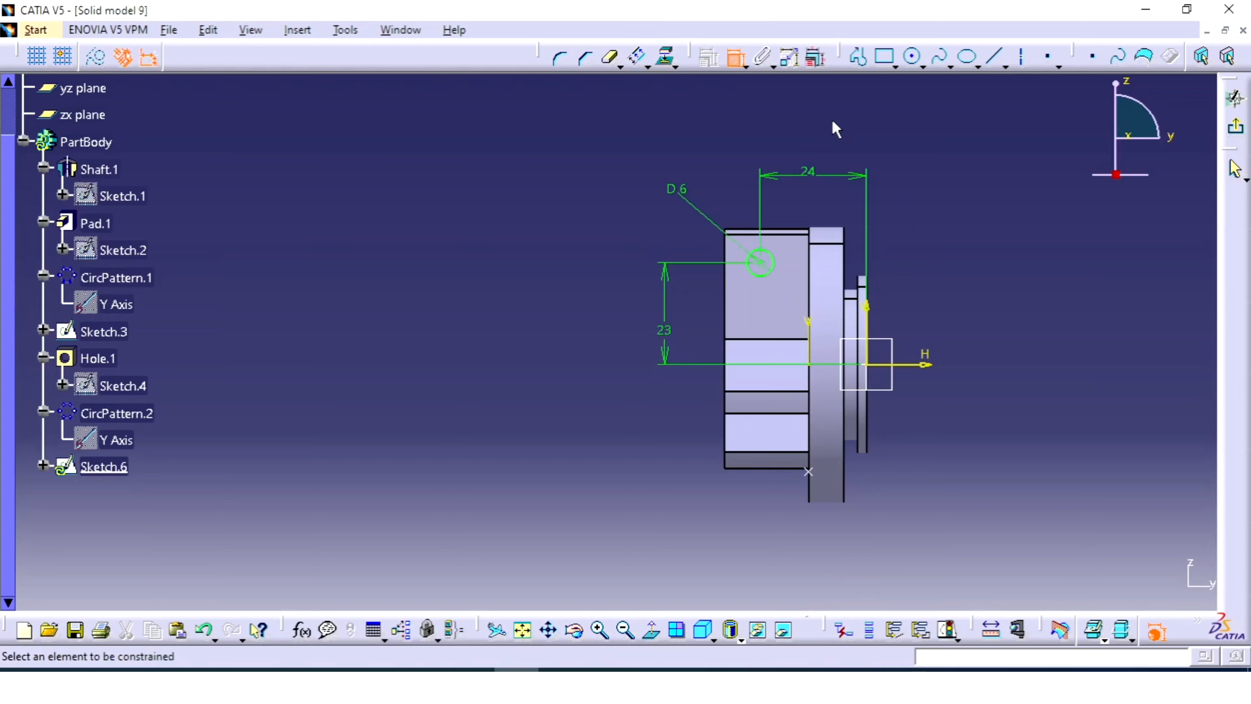
click(736, 57)
middle_drag(780, 232, 784, 229)
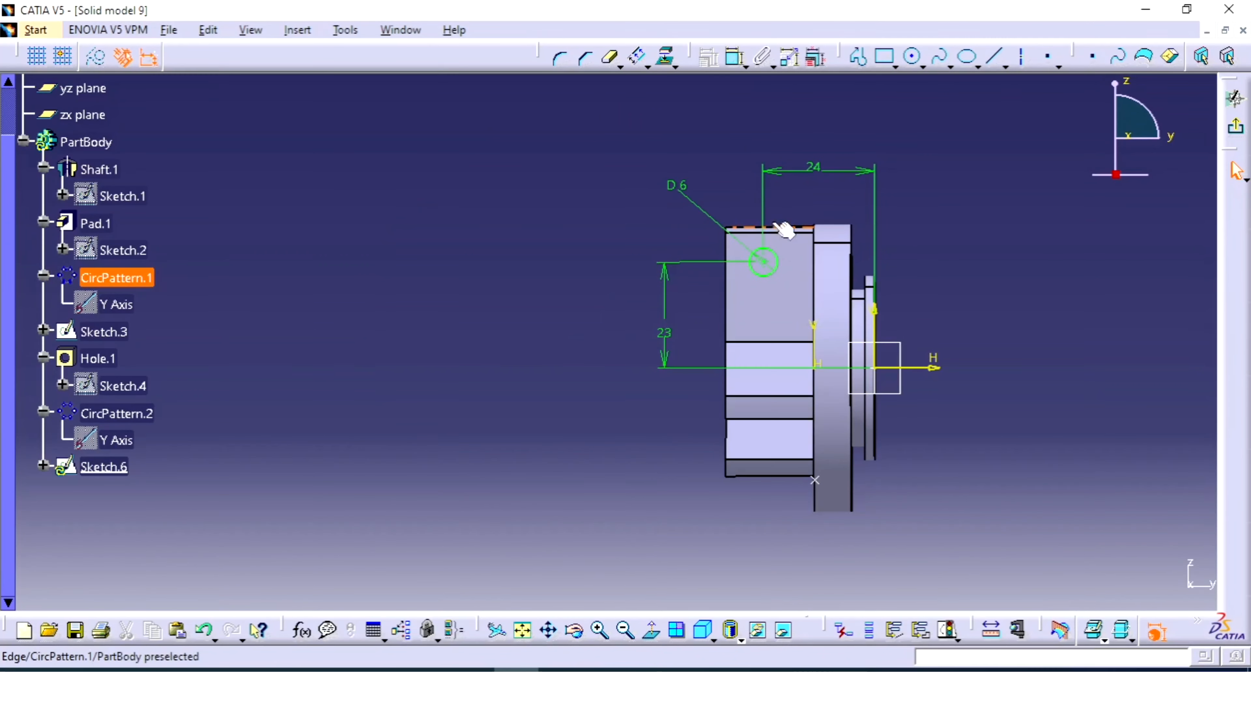
click(1236, 126)
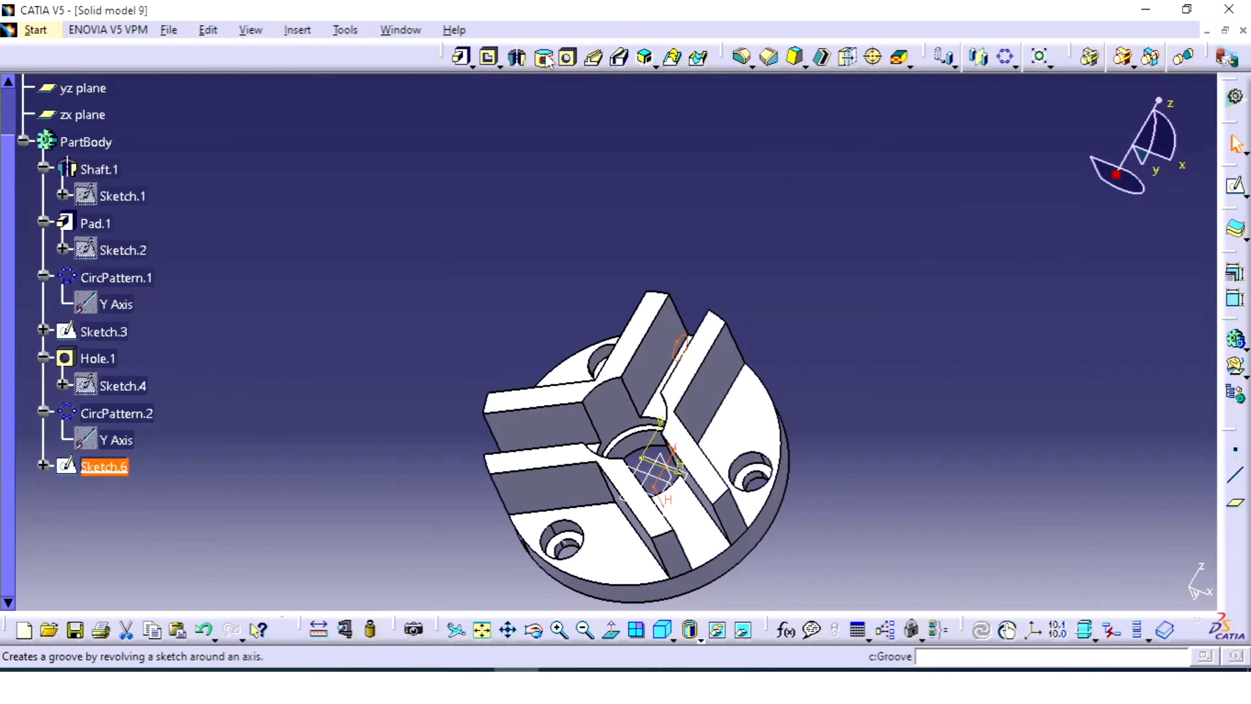
Step: Cut the circle sketch as a 19 mm deep pocket with mirrored extent through both upper raised walls
click(489, 59)
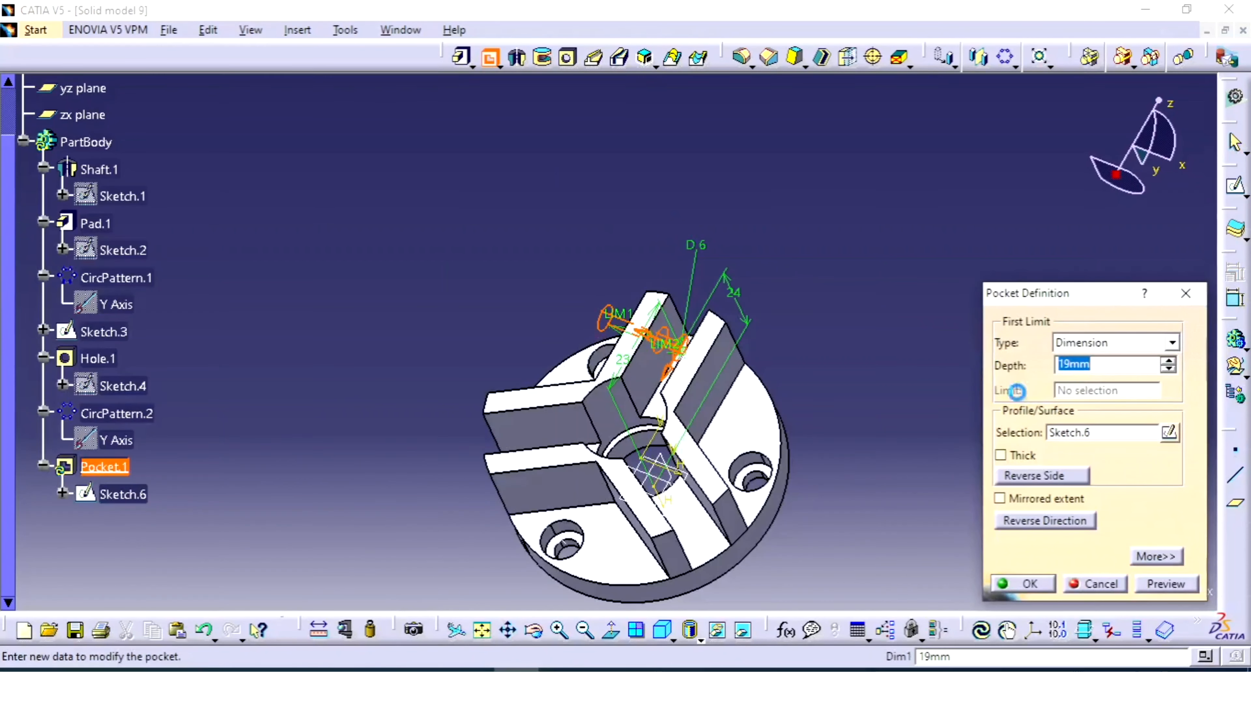
click(1037, 499)
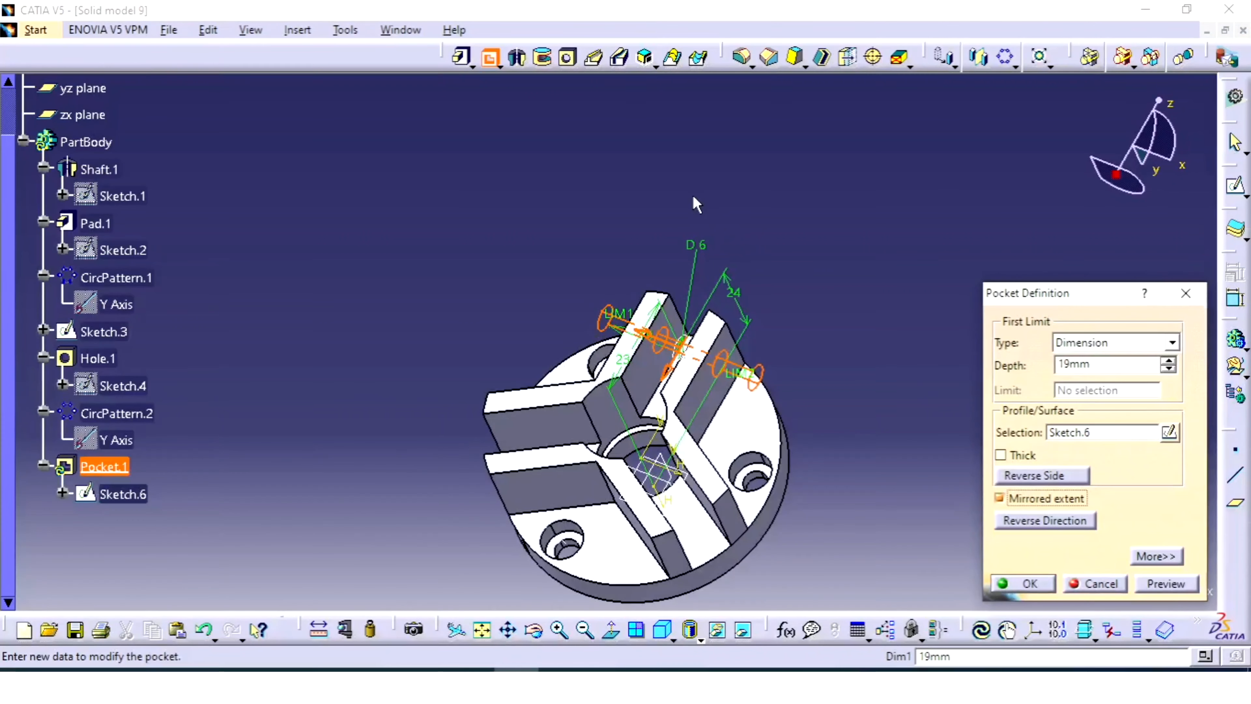
middle_drag(695, 204, 703, 279)
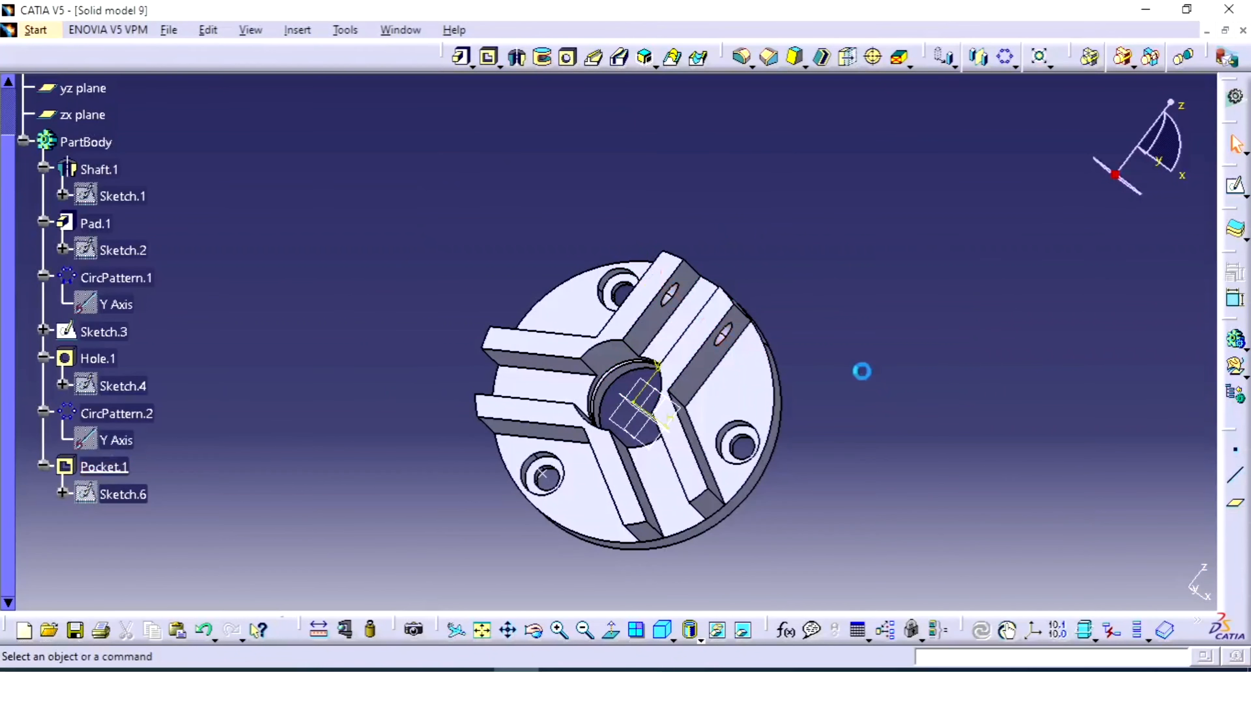
middle_drag(863, 368, 802, 274)
Step: Create a circular pattern of the cross-hole pocket about the Y Axis as a complete crown with 3 instances
click(100, 469)
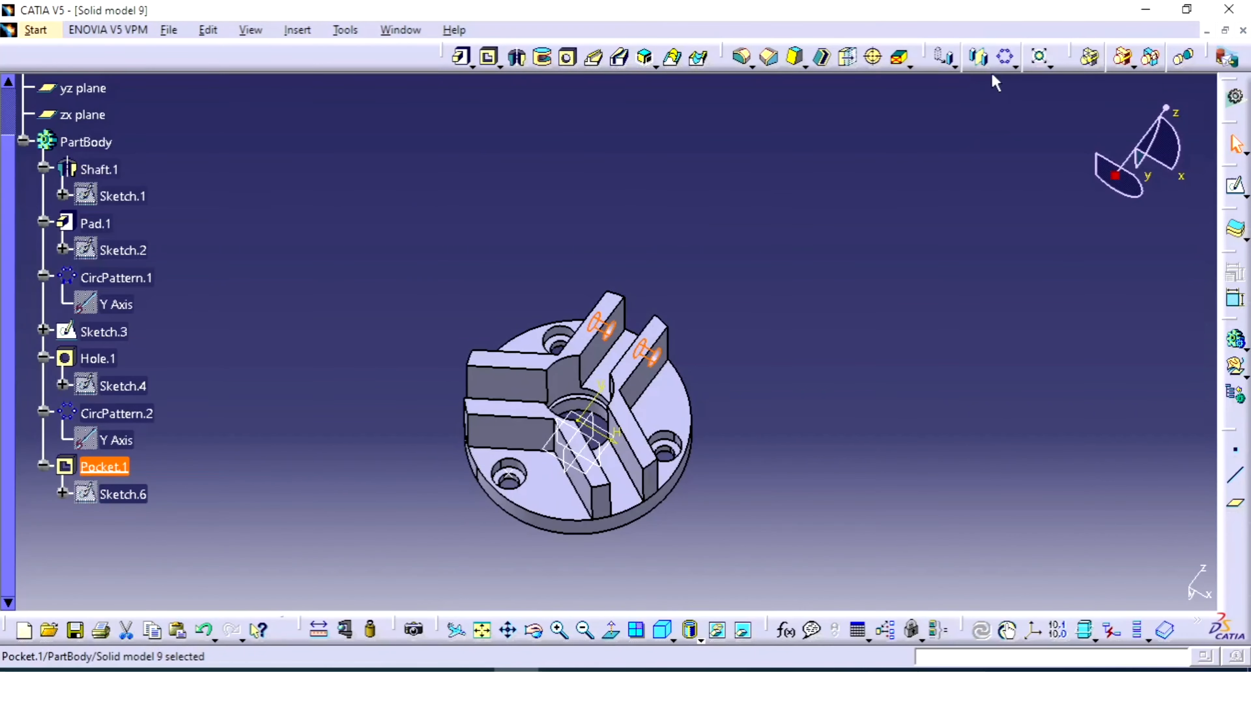
click(1007, 58)
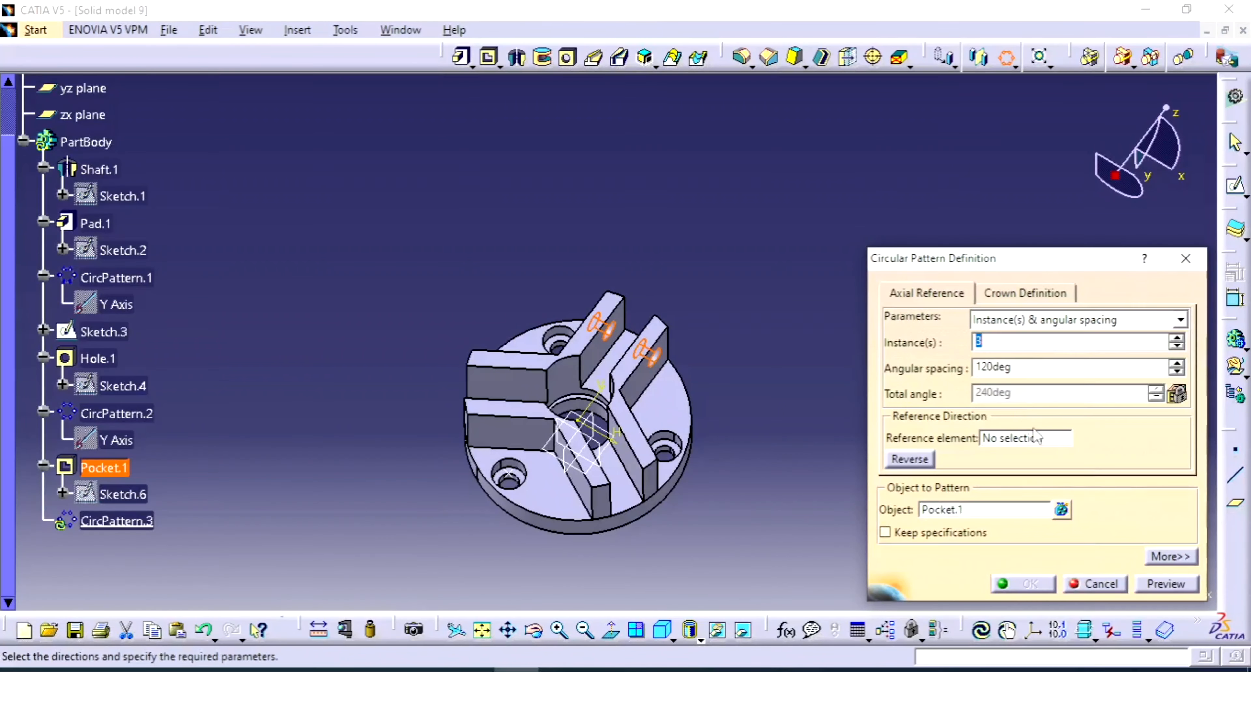
click(1059, 320)
click(1018, 380)
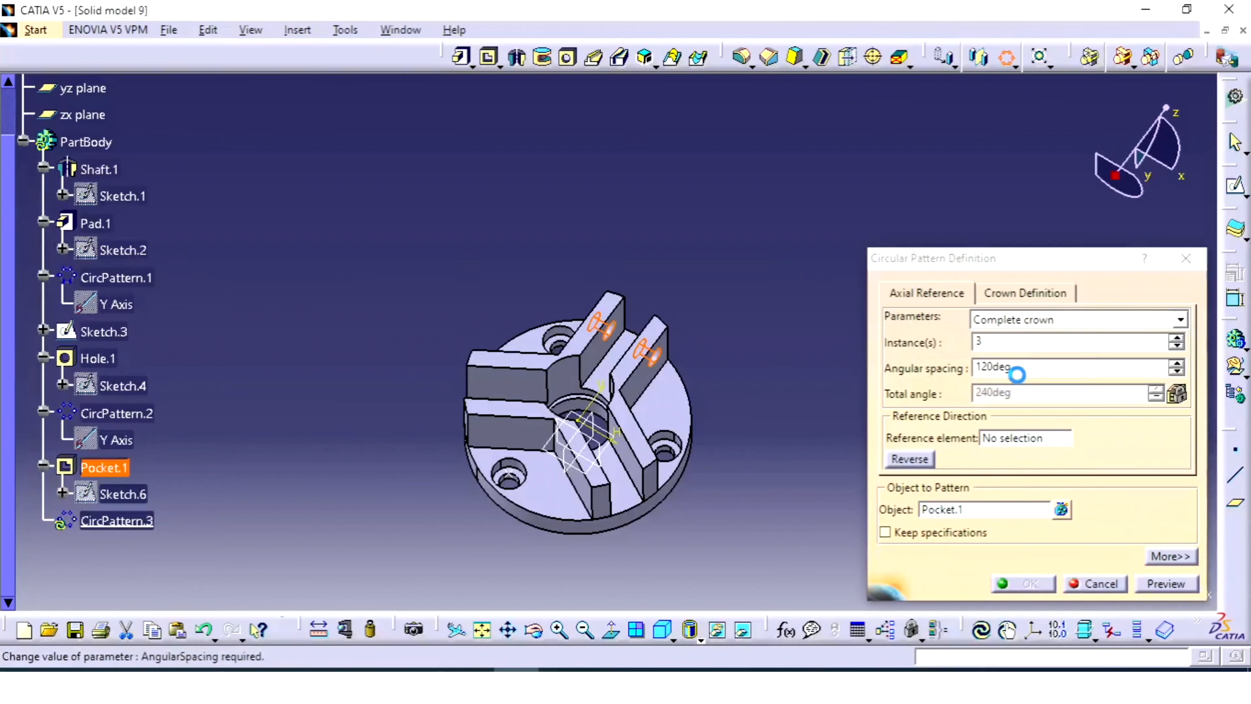
click(1030, 443)
right_click(1027, 441)
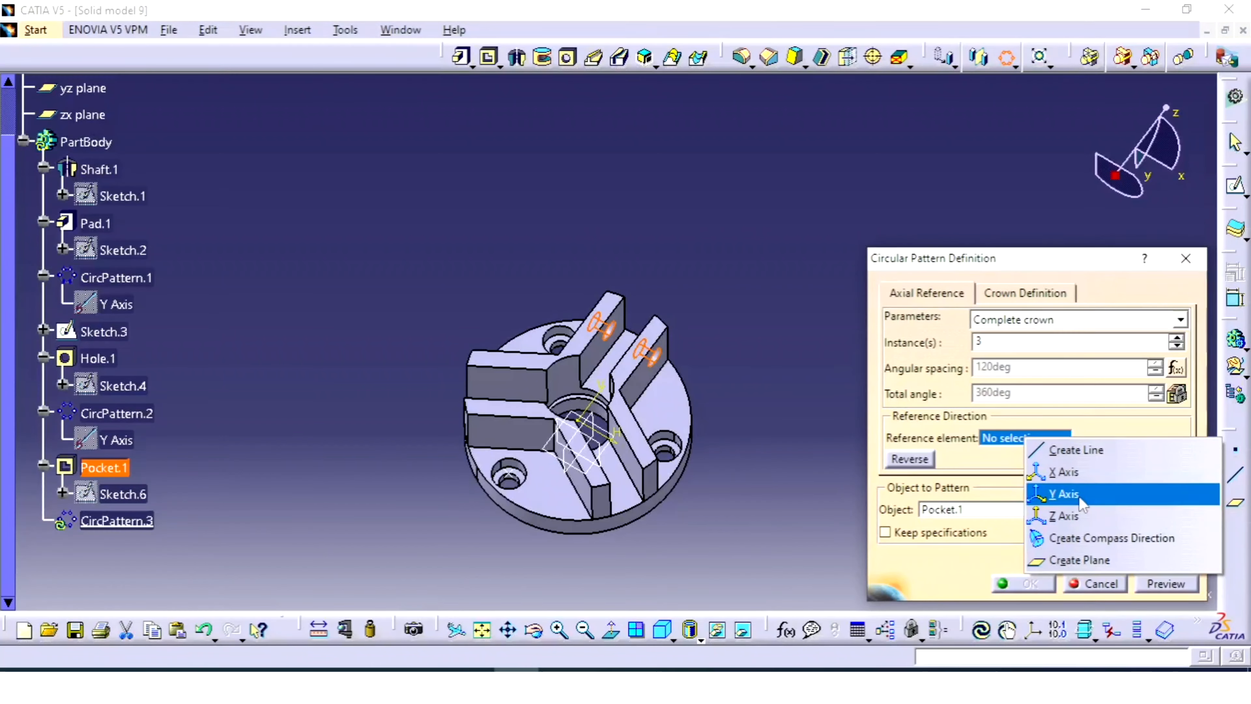
click(1067, 494)
click(1030, 584)
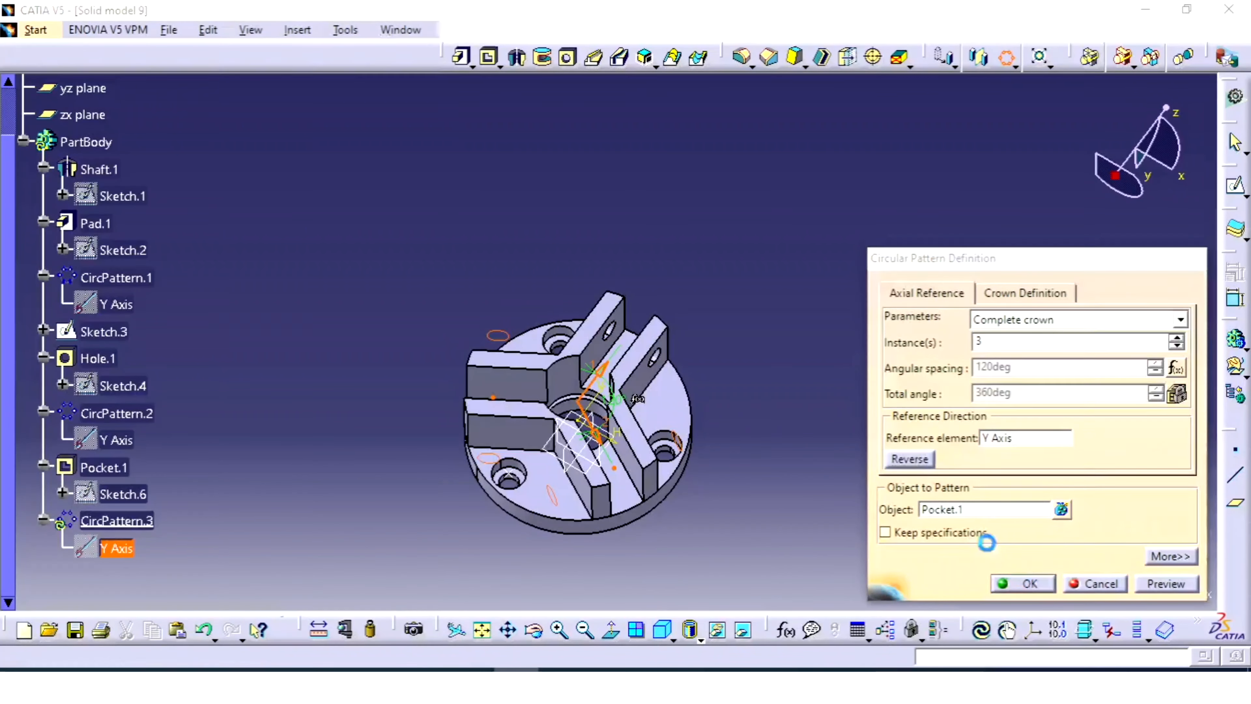
middle_drag(754, 320, 693, 395)
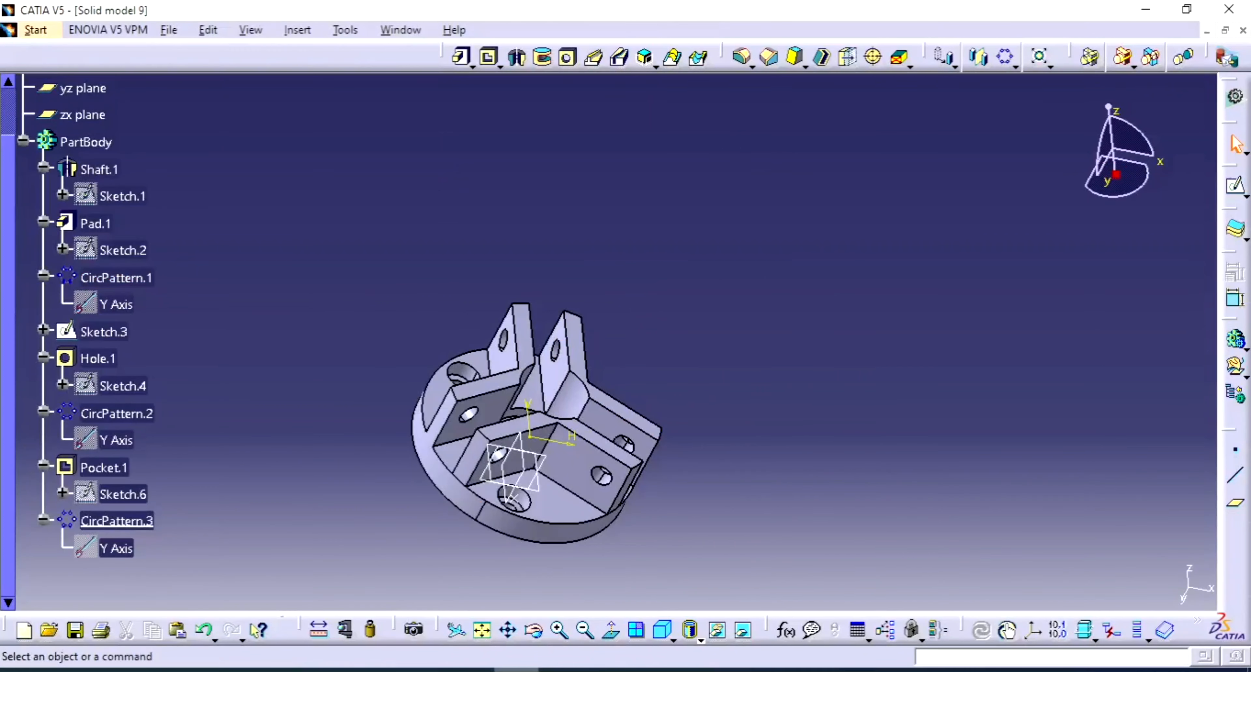
Step: Check the reference drawing, then start a chamfer on the outer top end edges of all six raised walls
click(471, 685)
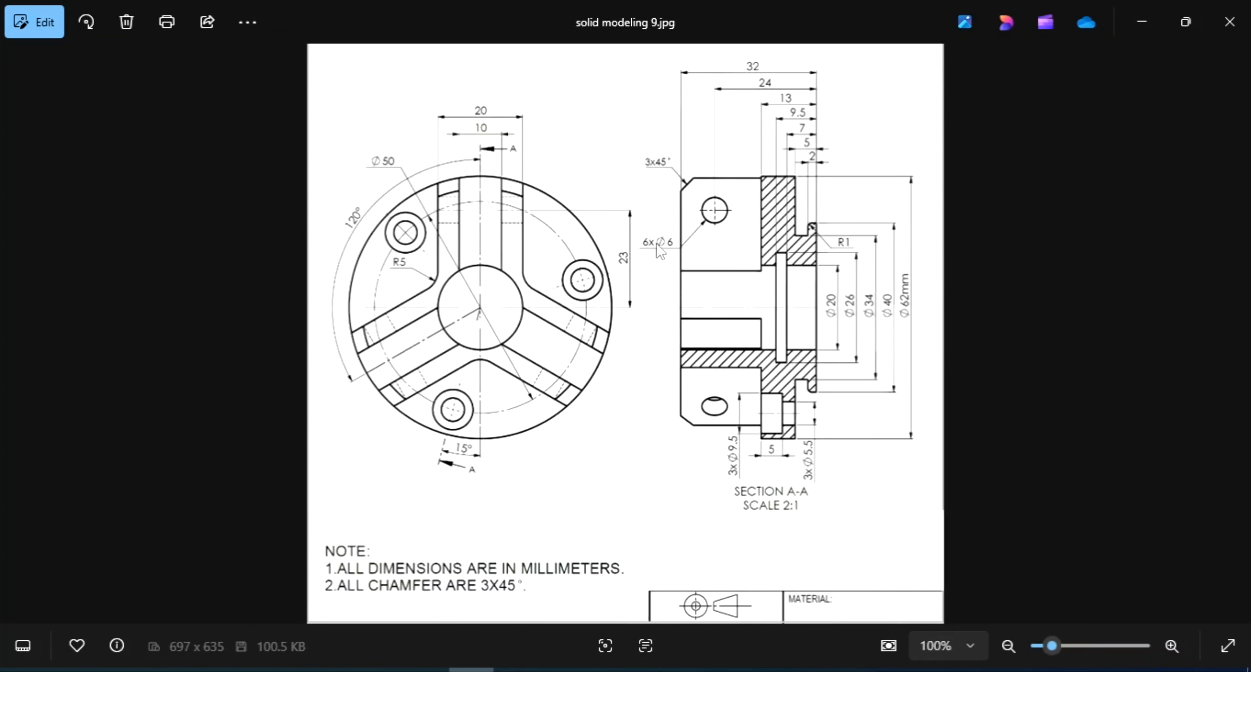
click(516, 685)
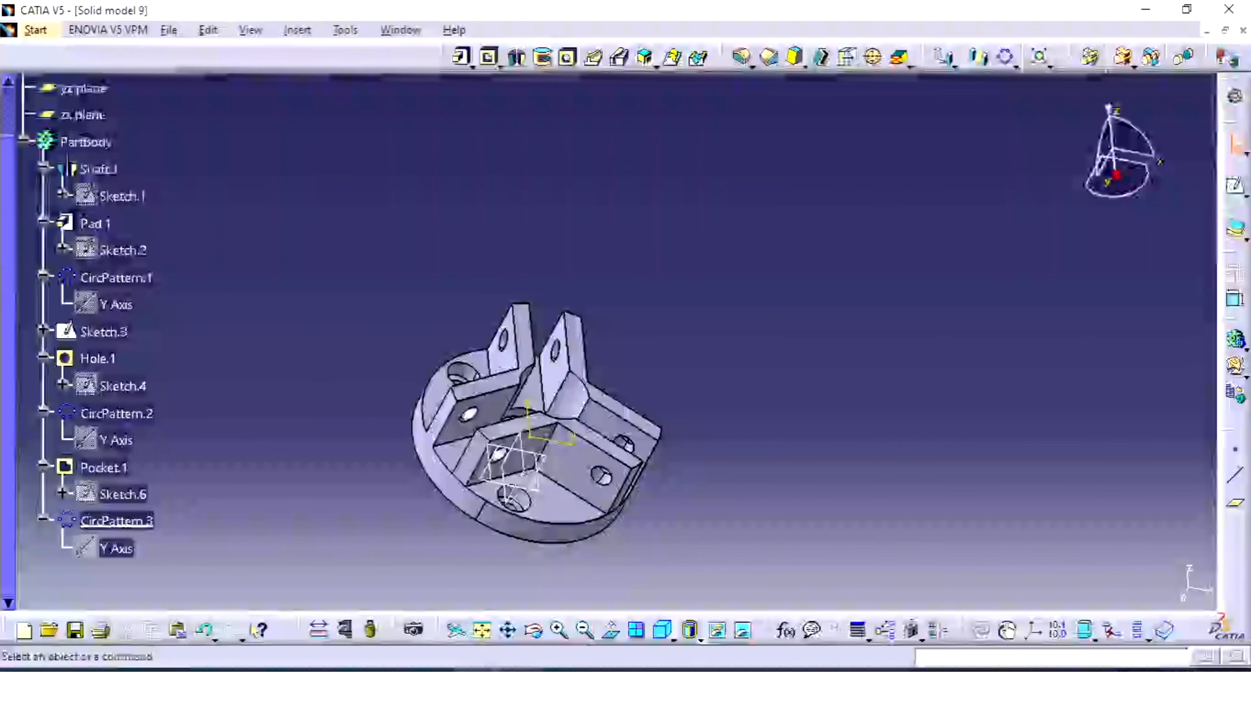
middle_drag(714, 367, 625, 302)
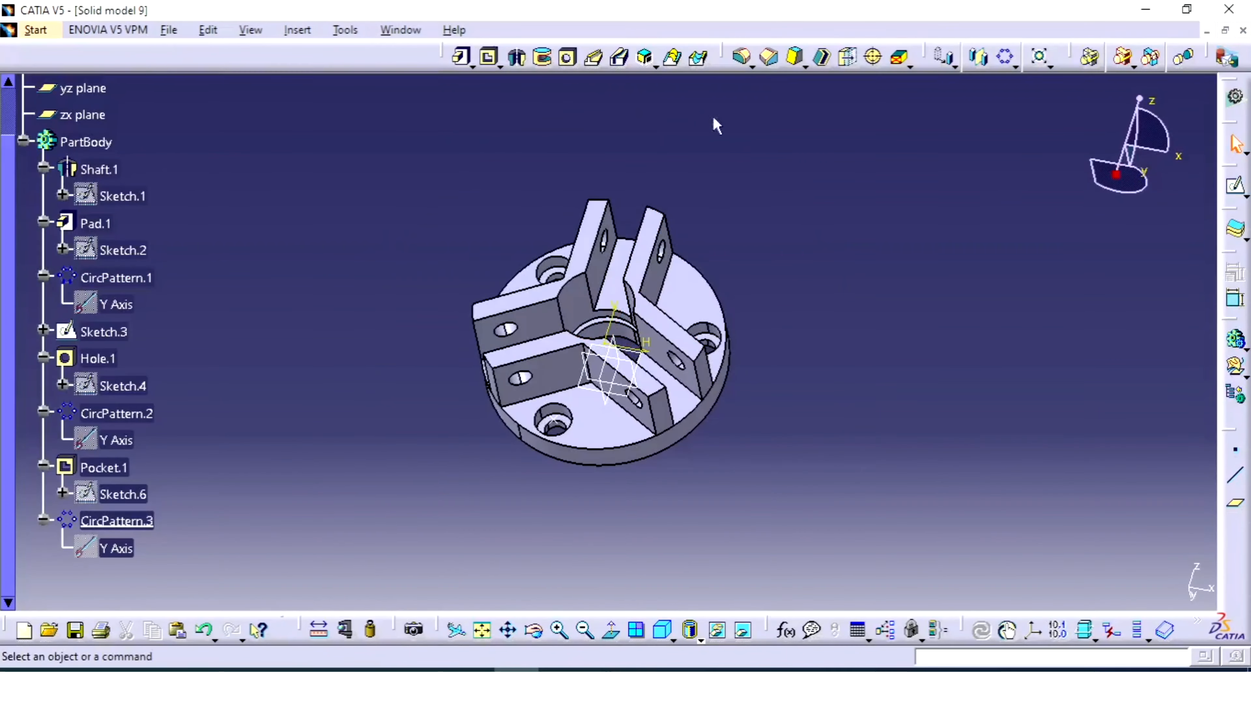
click(770, 56)
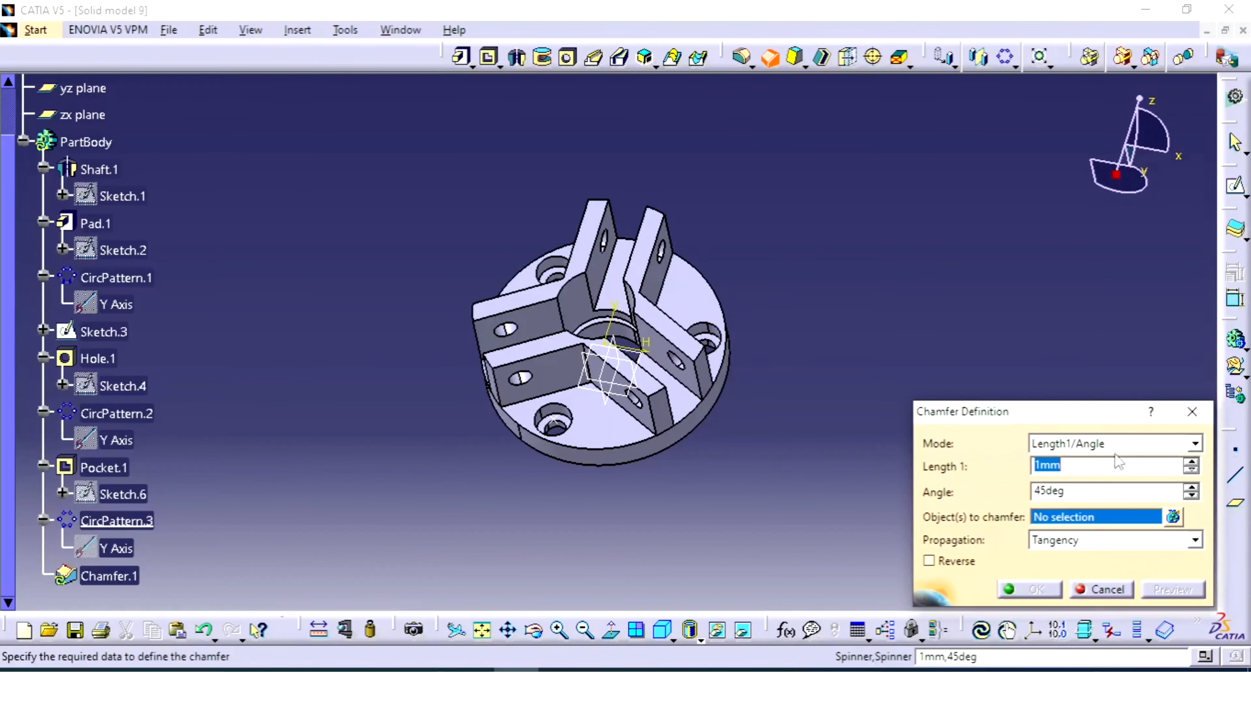
click(597, 200)
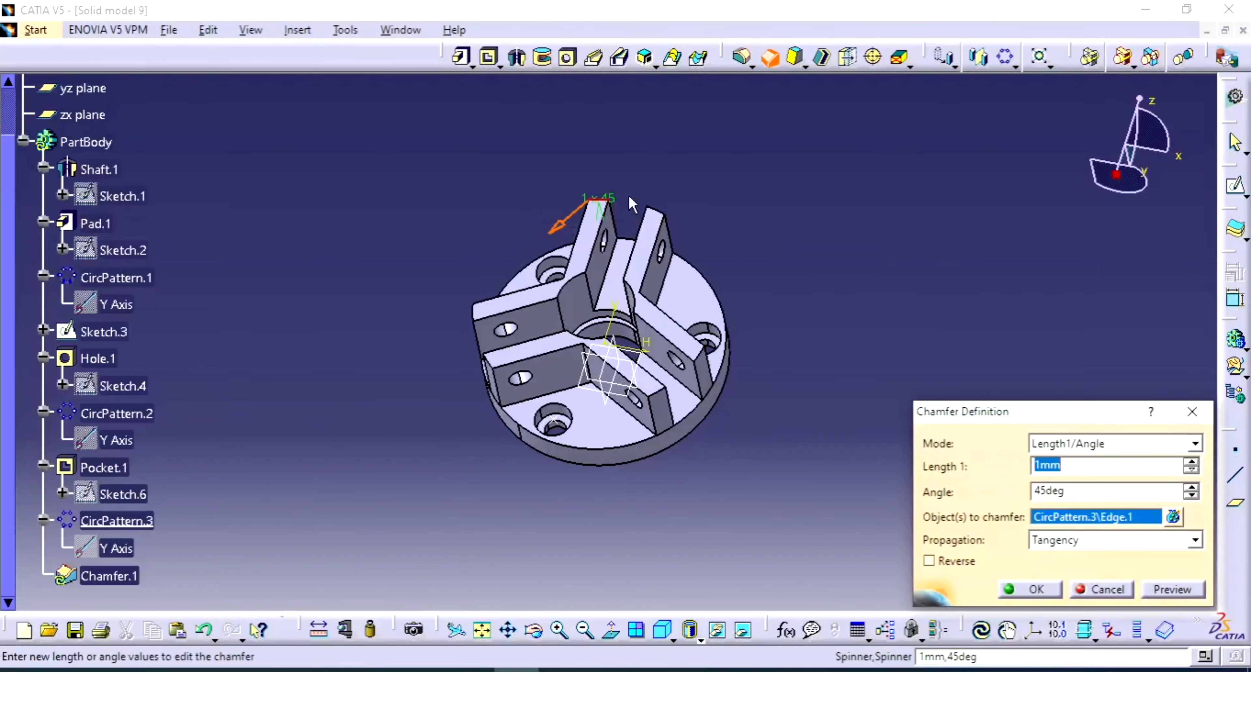
click(663, 214)
click(704, 358)
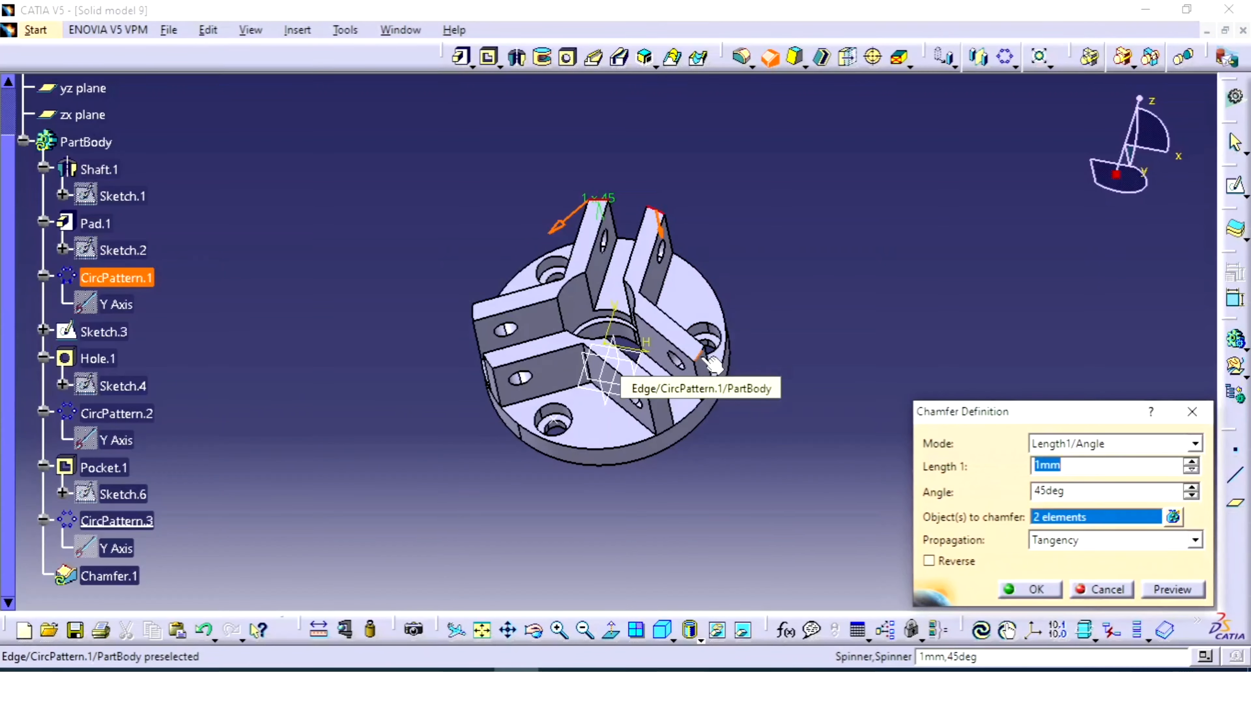
click(662, 396)
click(489, 363)
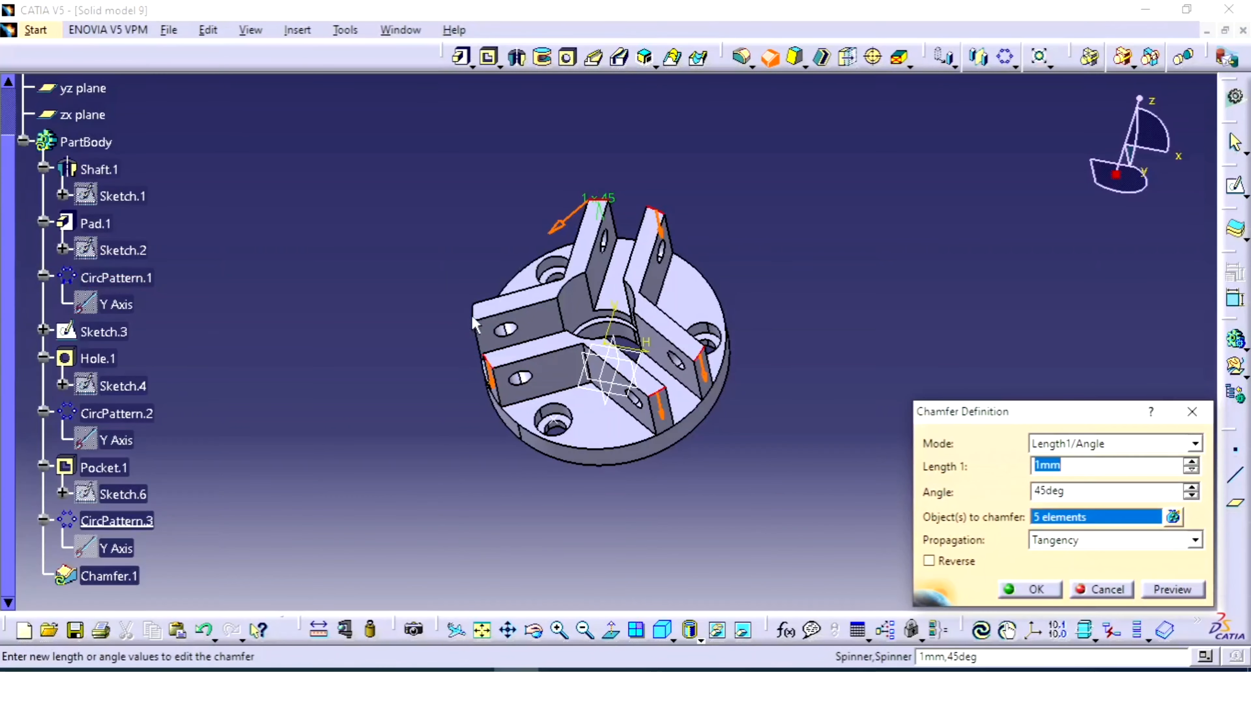
click(474, 315)
Step: Set the chamfer length to 3 mm at 45 degrees, checking it against the reference drawing, and create the chamfer
middle_drag(631, 303, 658, 394)
double_click(1059, 465)
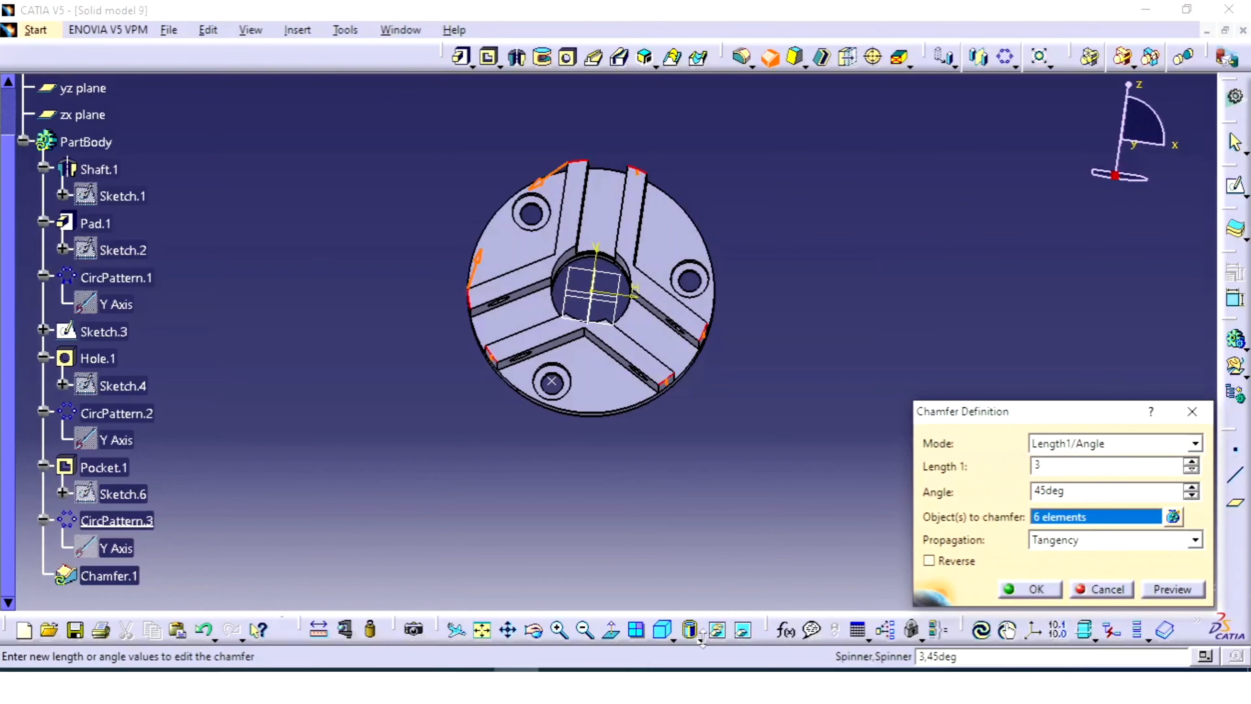
click(471, 668)
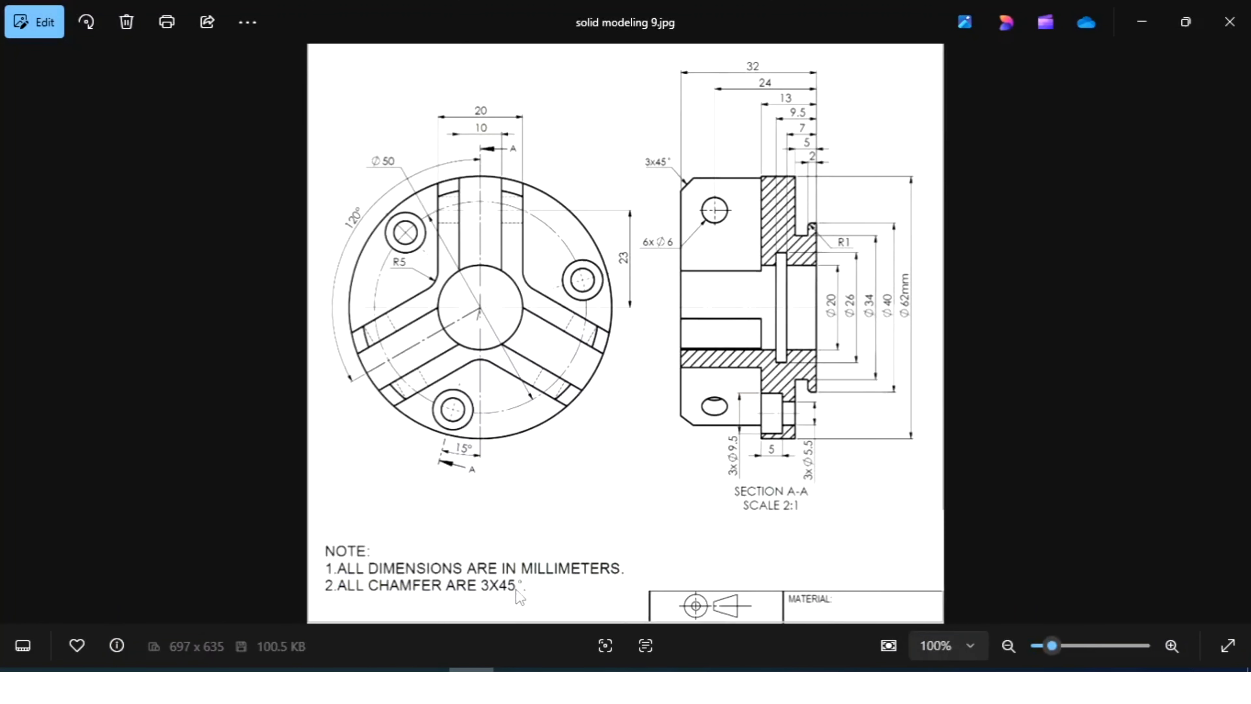
mouse_move(471, 669)
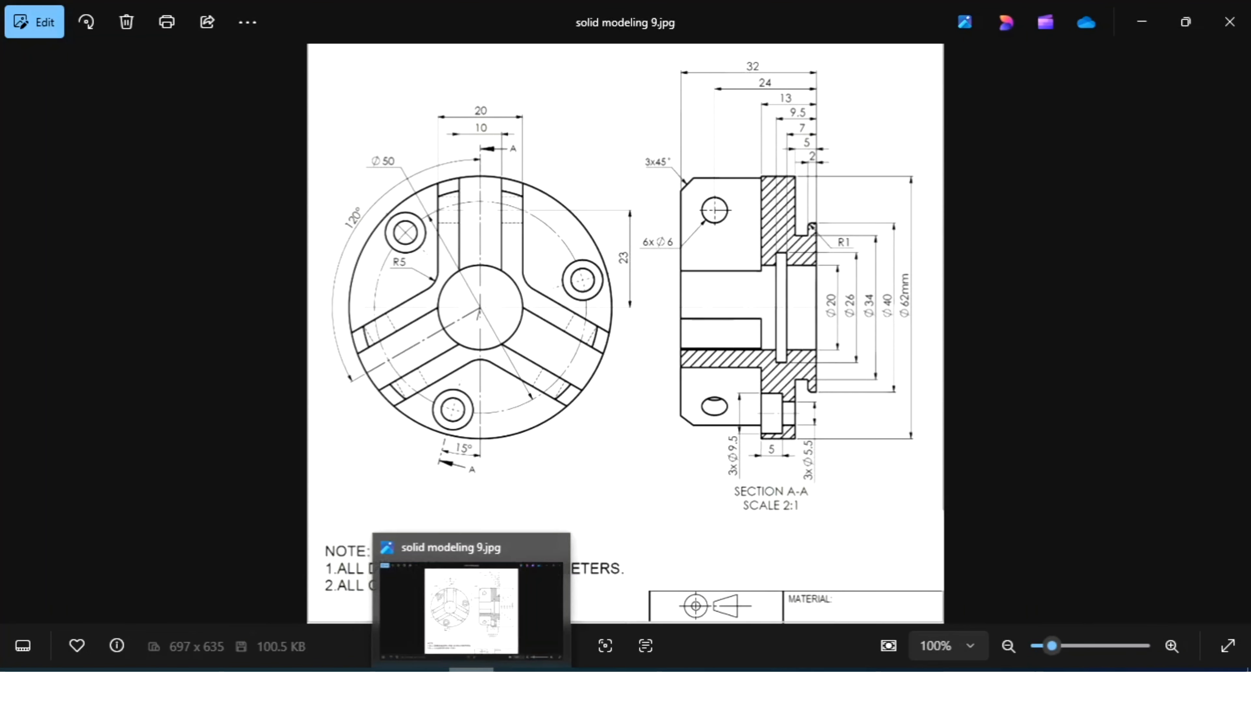
click(516, 670)
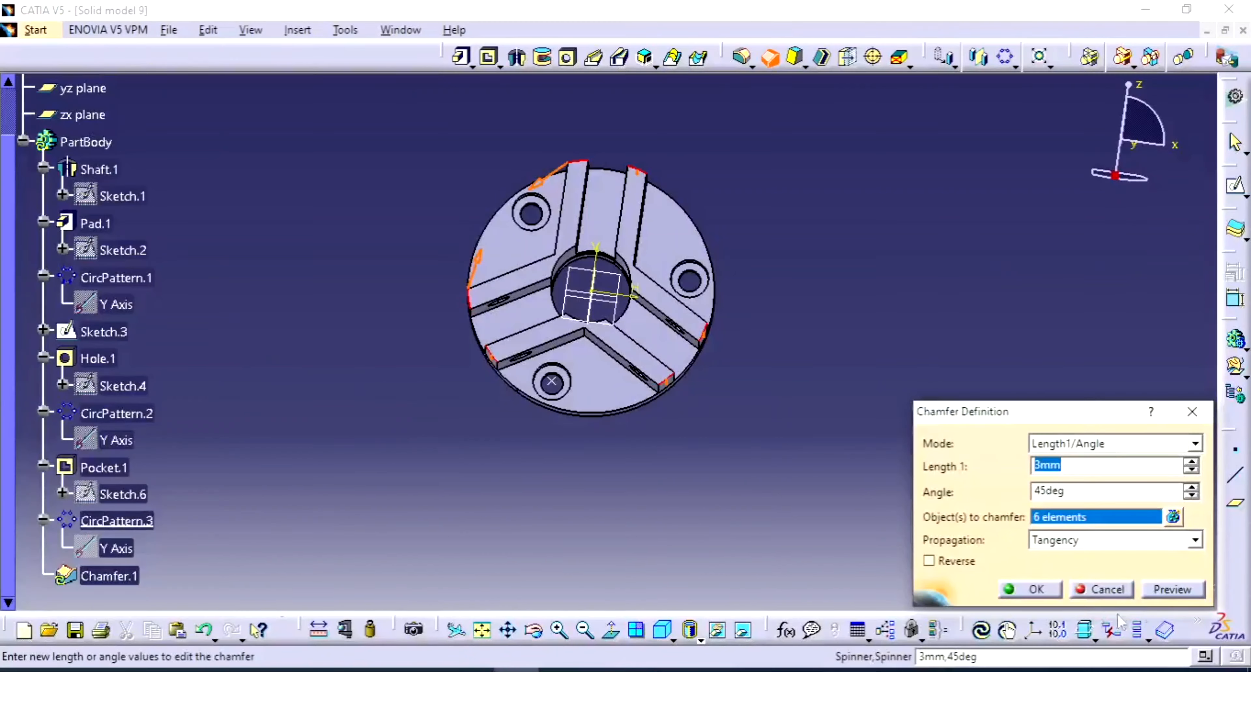
click(1032, 591)
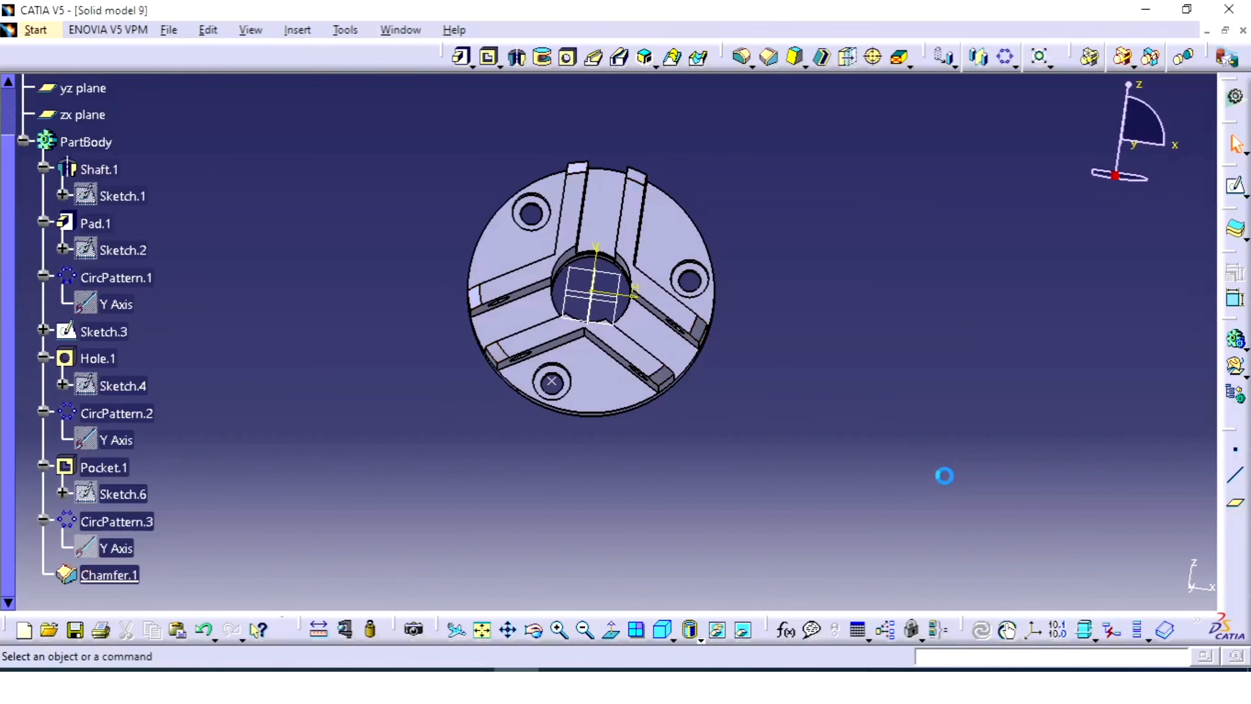
Step: Check the reference drawing and add a 1 mm edge fillet to the rear collar's outer rim edge facing the large flange
middle_drag(866, 369, 772, 319)
key(alt+Tab)
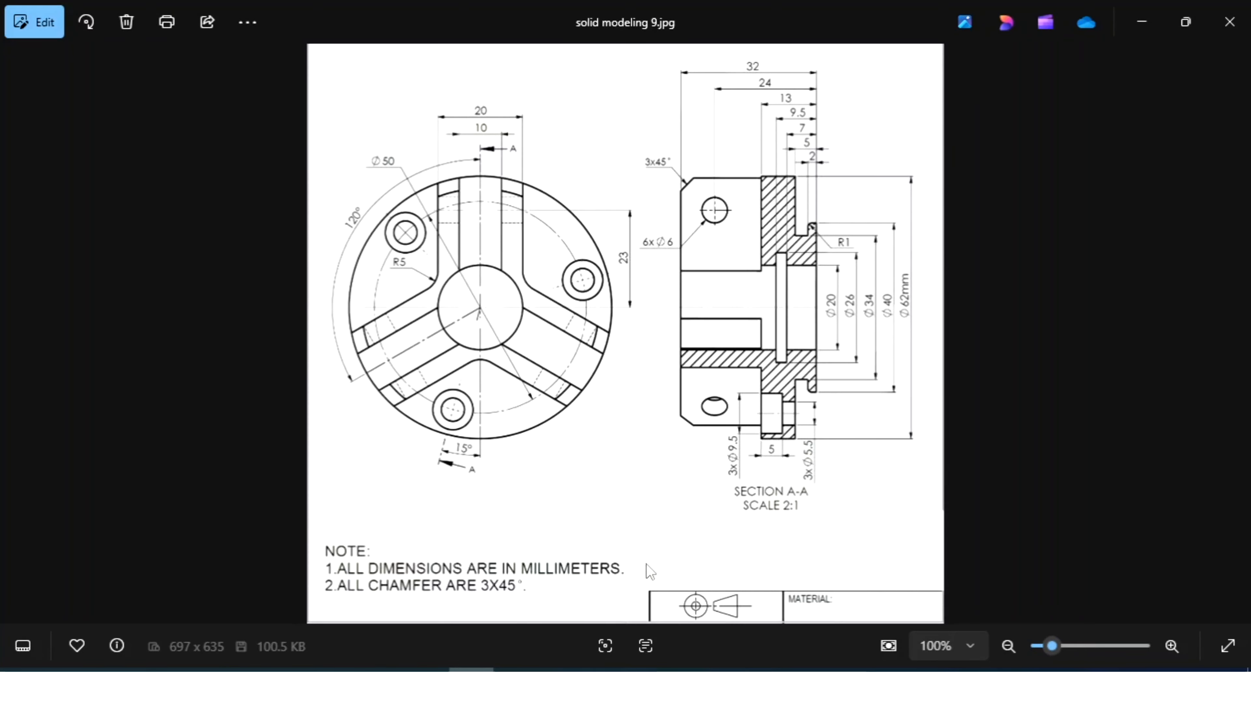
key(alt+Tab)
middle_drag(749, 395, 755, 271)
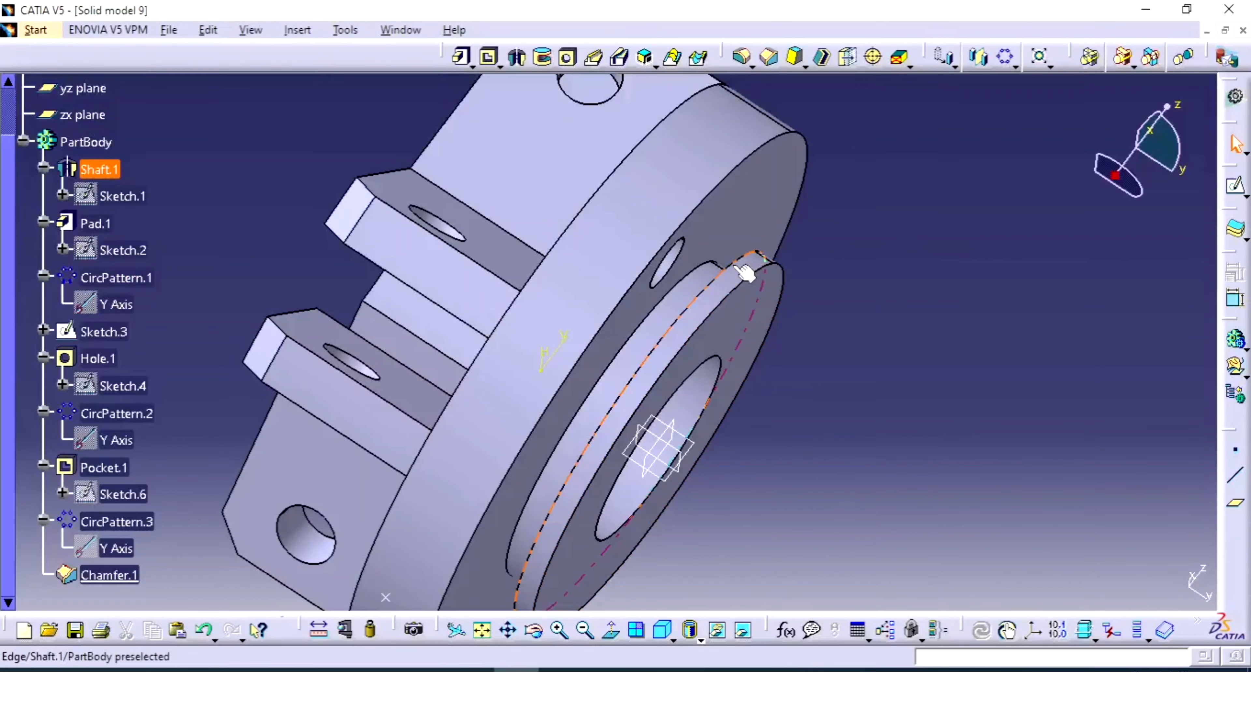
click(845, 249)
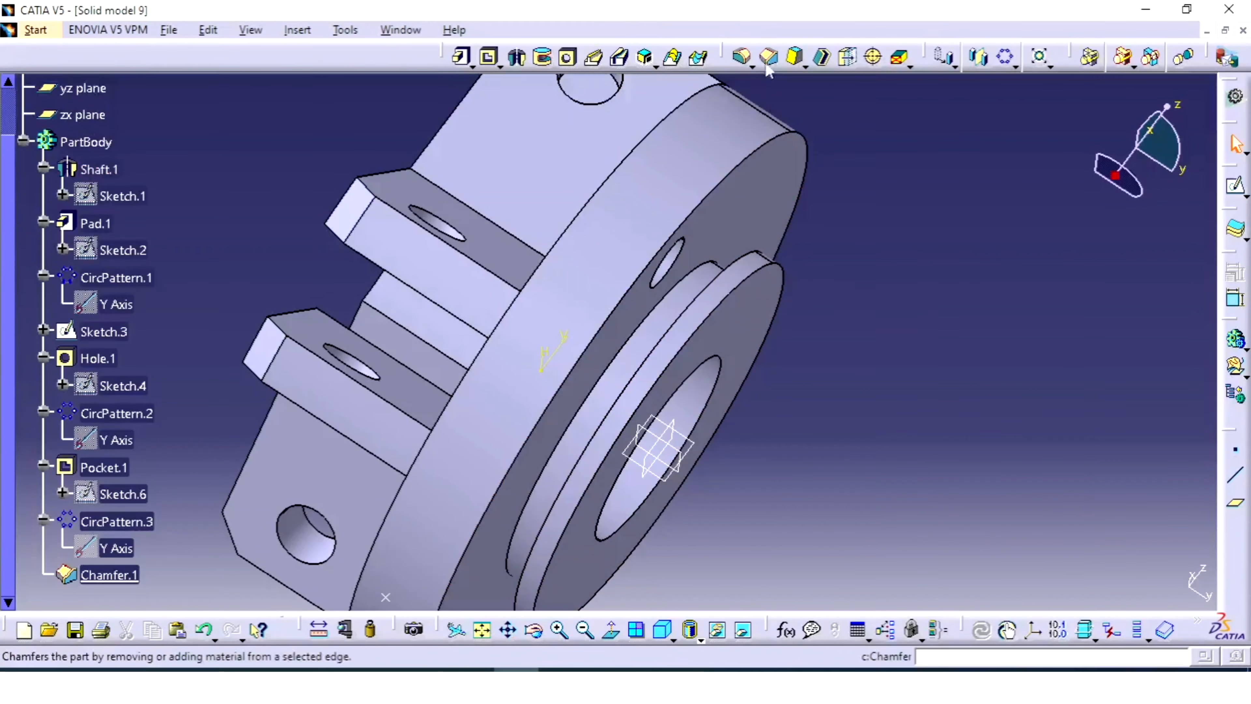
click(740, 60)
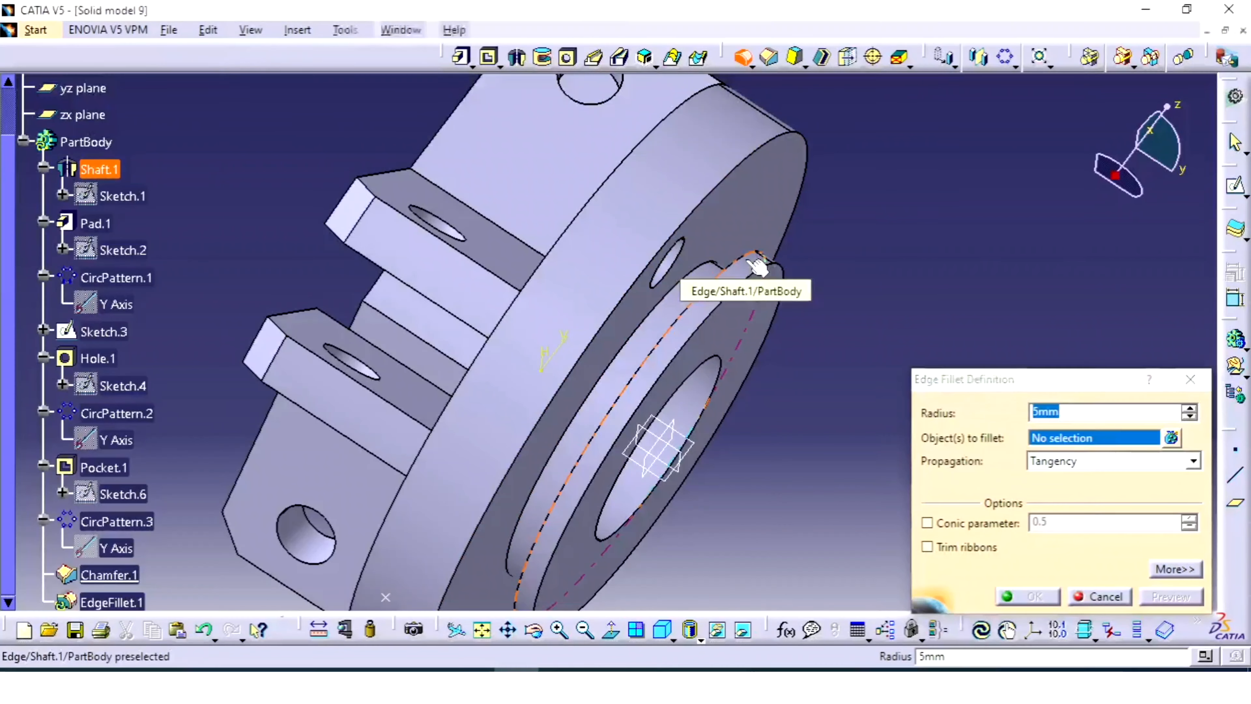
click(748, 261)
middle_drag(657, 255, 714, 253)
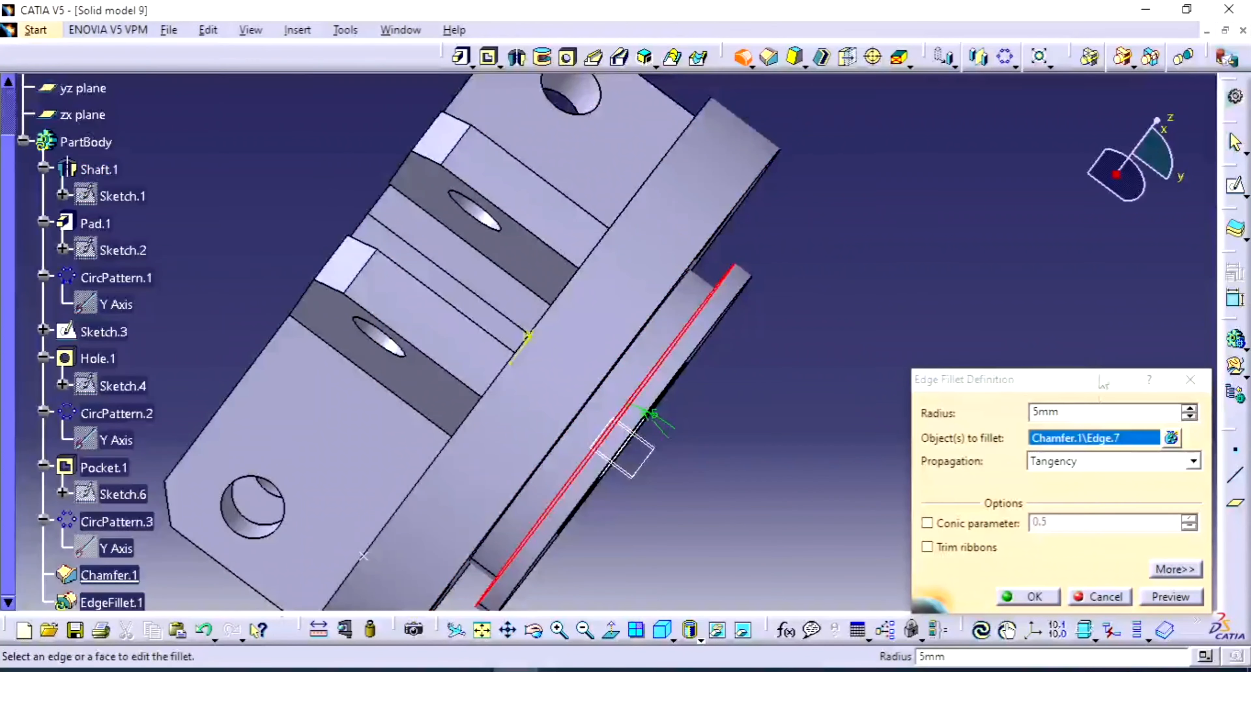
drag(1094, 411, 1015, 414)
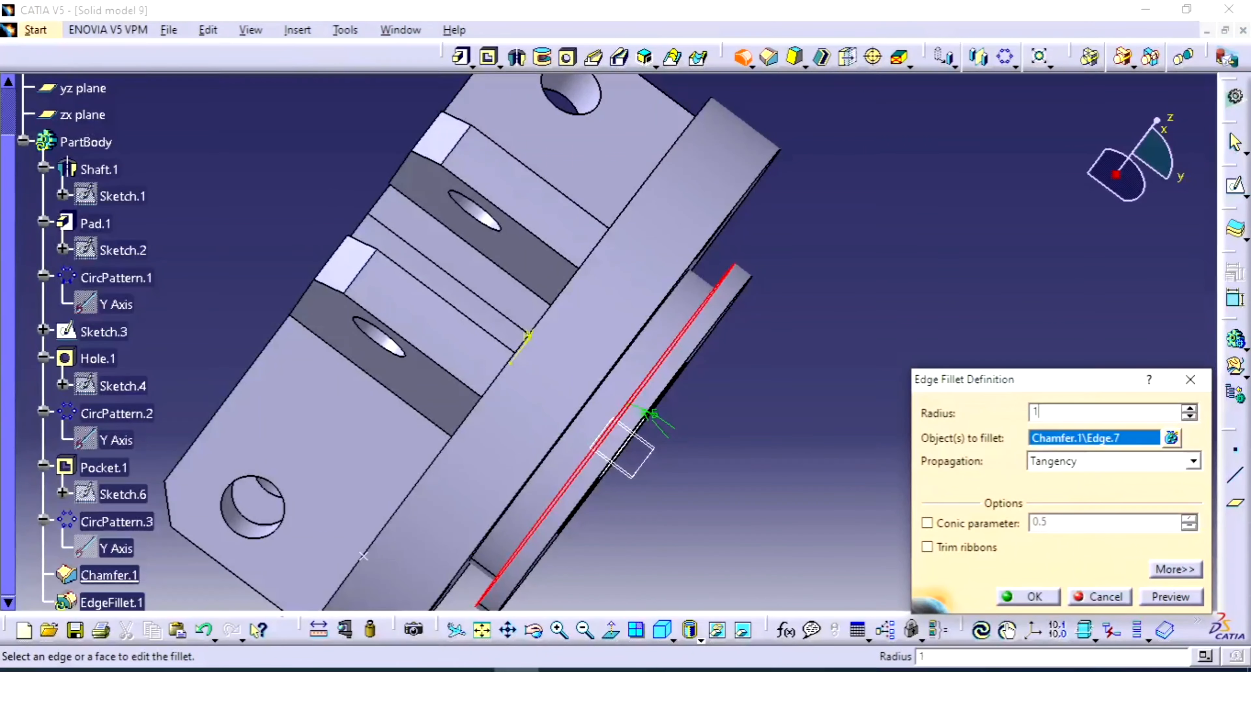
click(1023, 595)
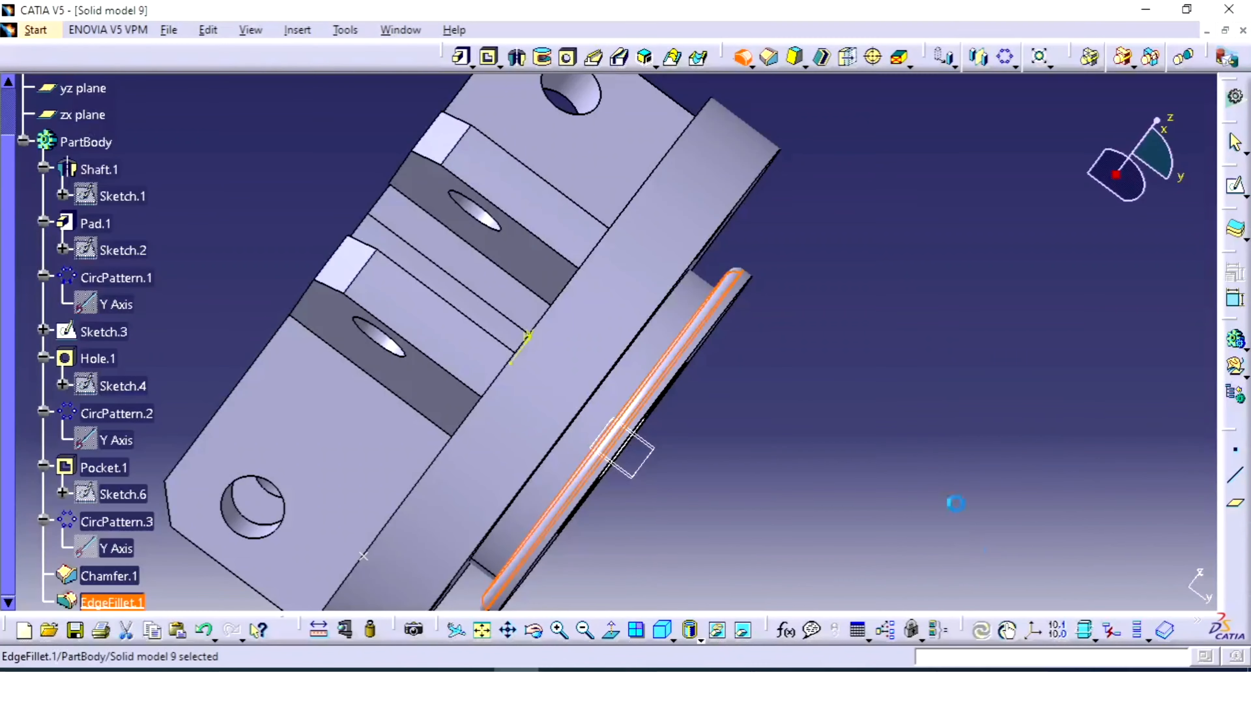
Step: Compare the part with the reference drawing, and hide the three reference planes and Sketch.3 to inspect the clean solid
middle_drag(870, 261, 488, 475)
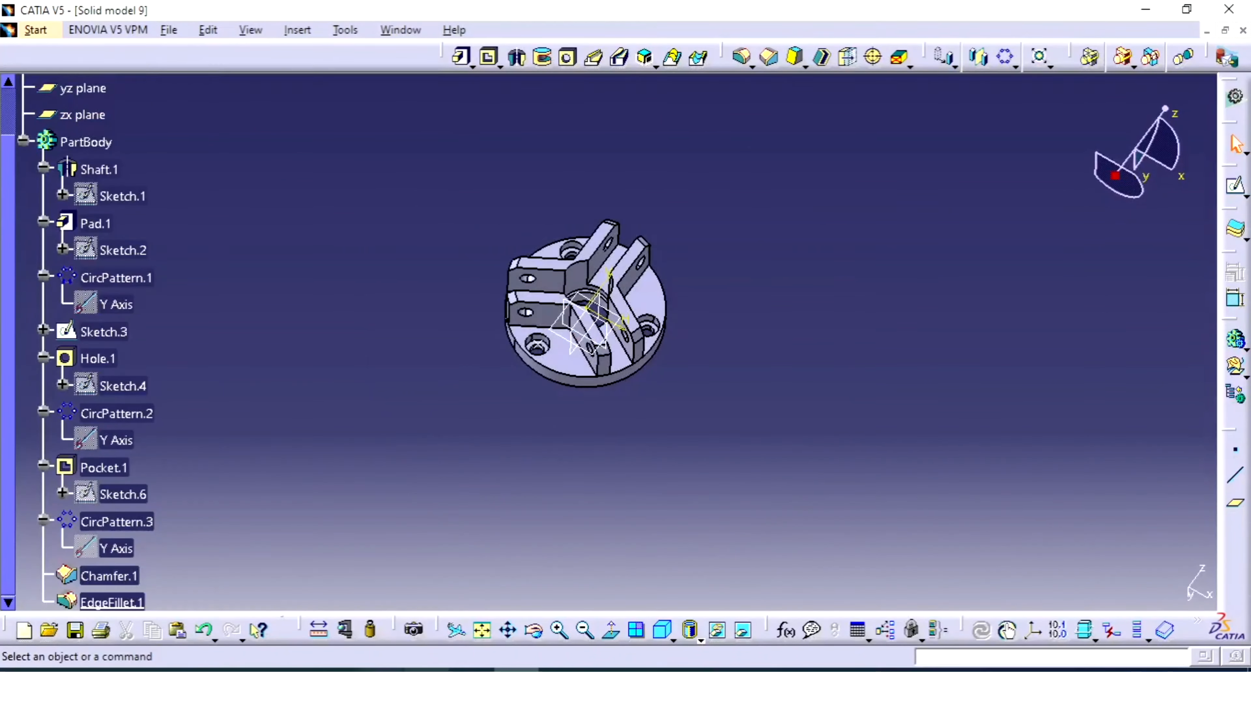
key(alt+Tab)
key(alt+Tab)
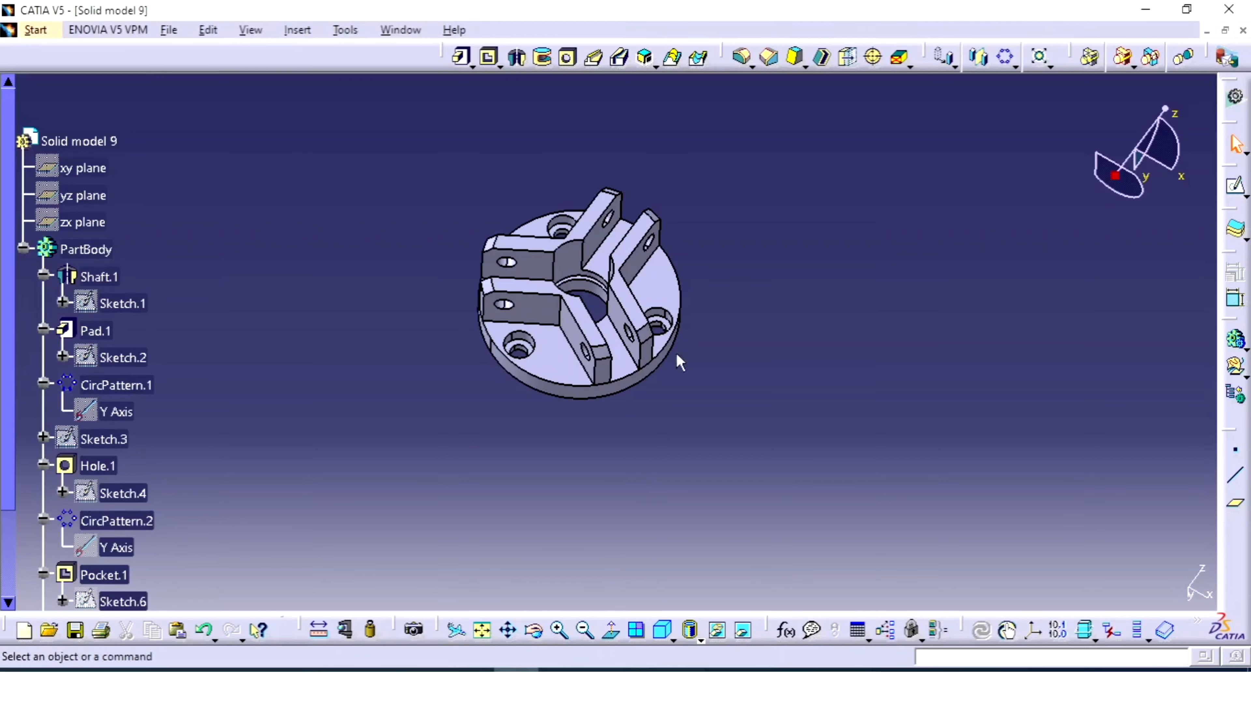
middle_drag(679, 366, 504, 461)
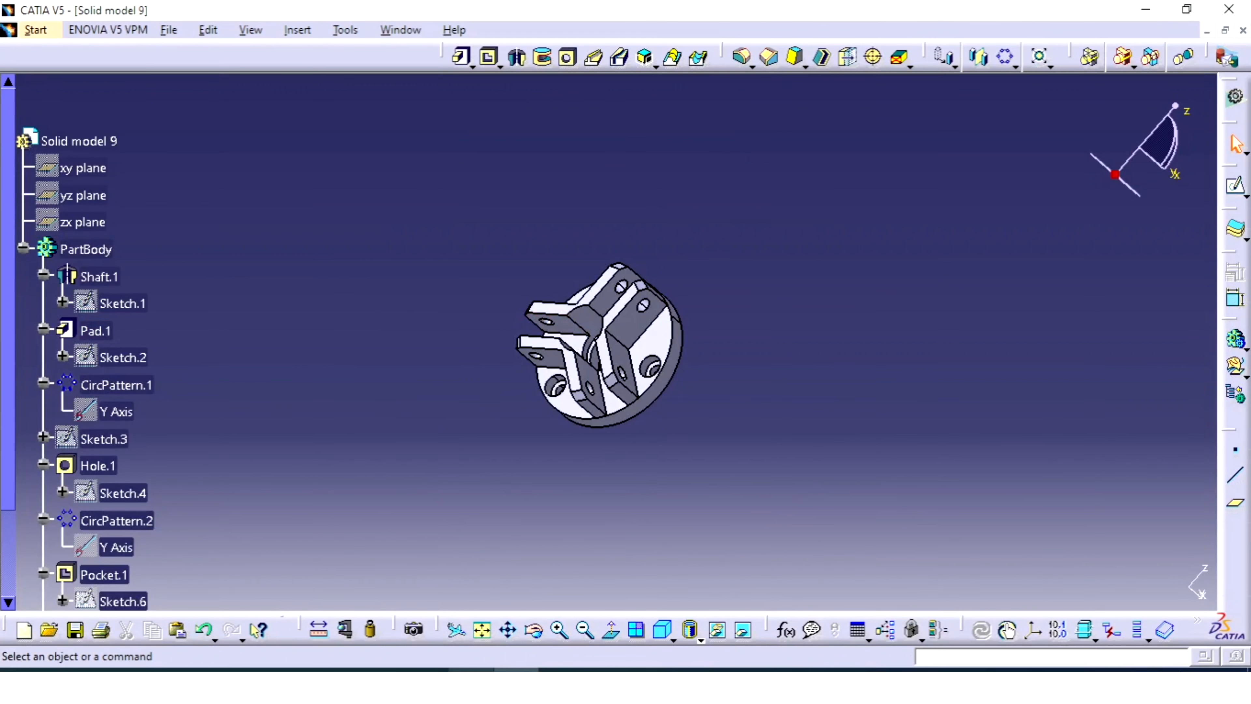